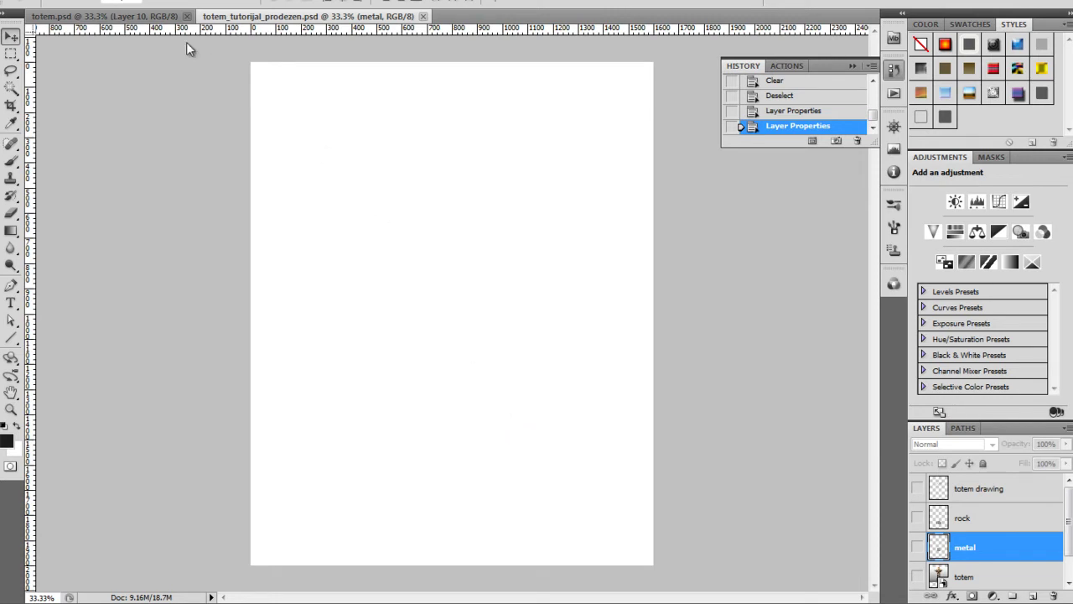
# View the finished totem.psd, return to totem_tutorijal_prodezen.psd and show its totem drawing layer.
pyautogui.click(156, 19)
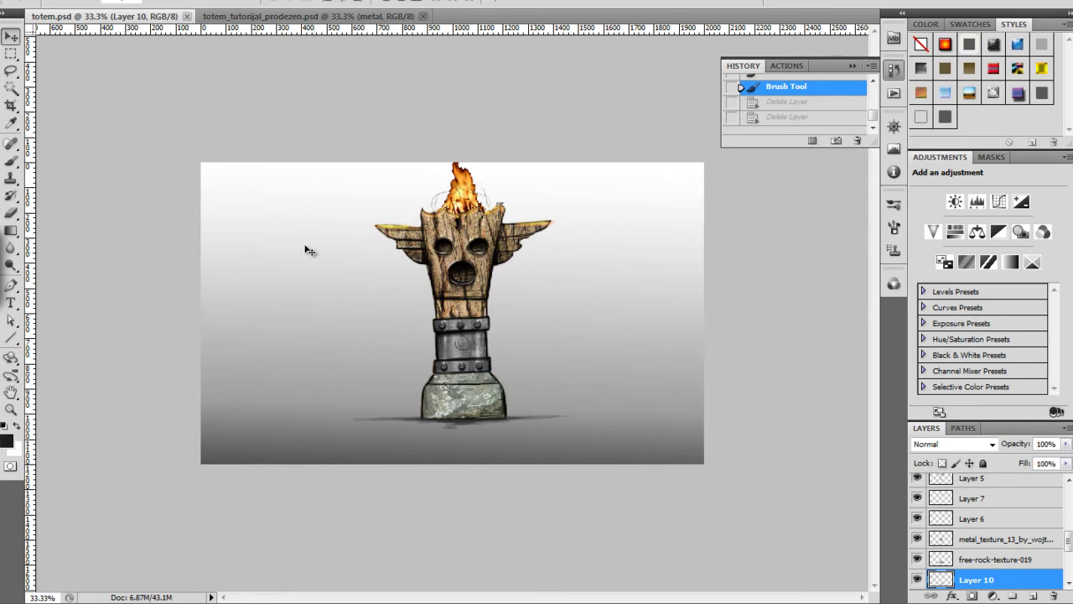
pyautogui.click(265, 16)
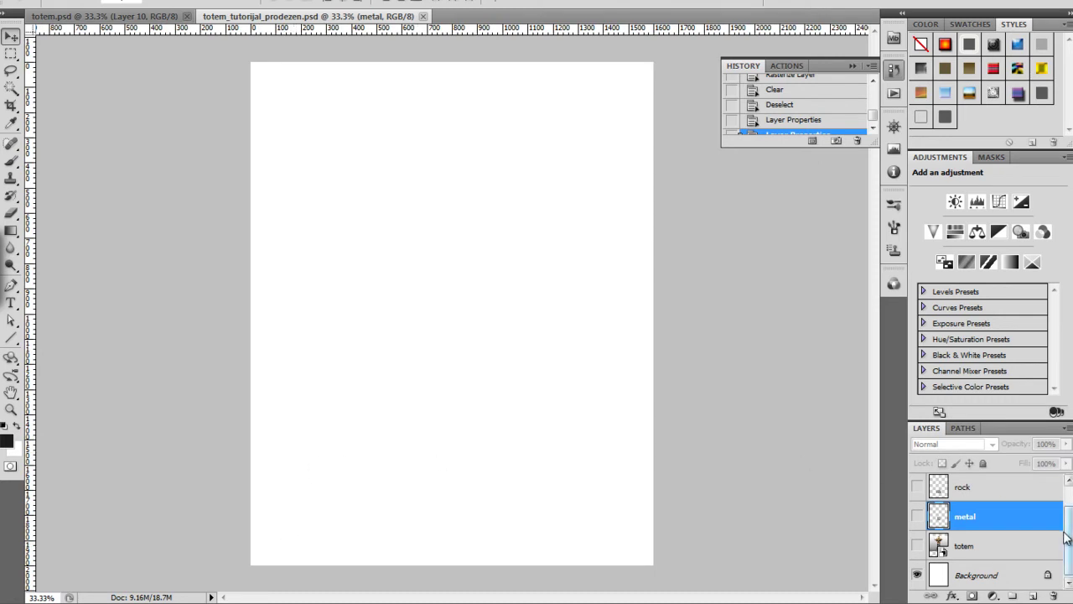
pyautogui.moveTo(1066, 538); pyautogui.dragTo(1066, 510)
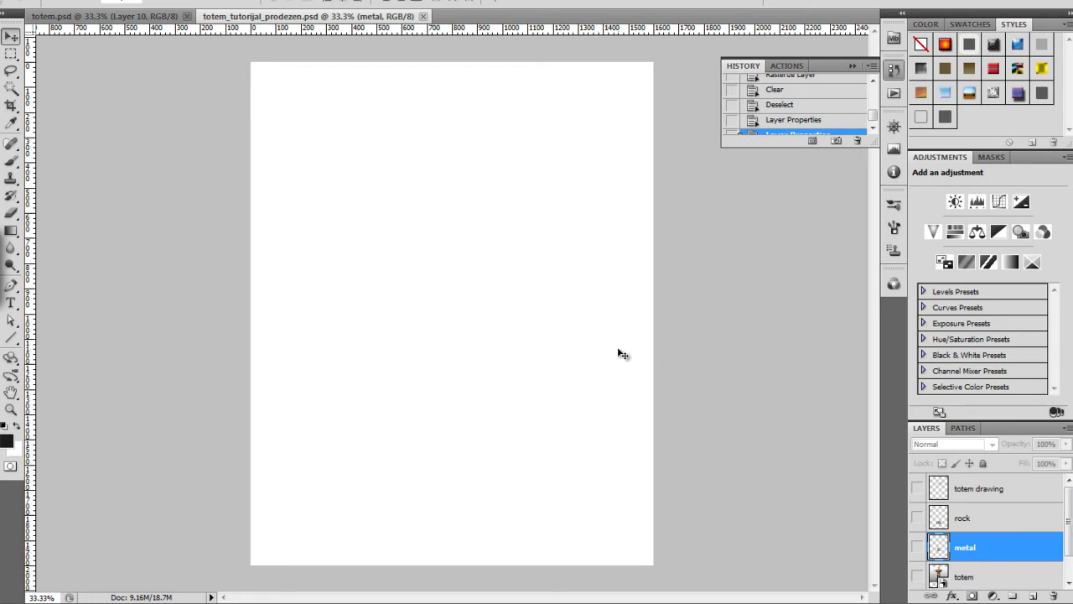
pyautogui.click(917, 489)
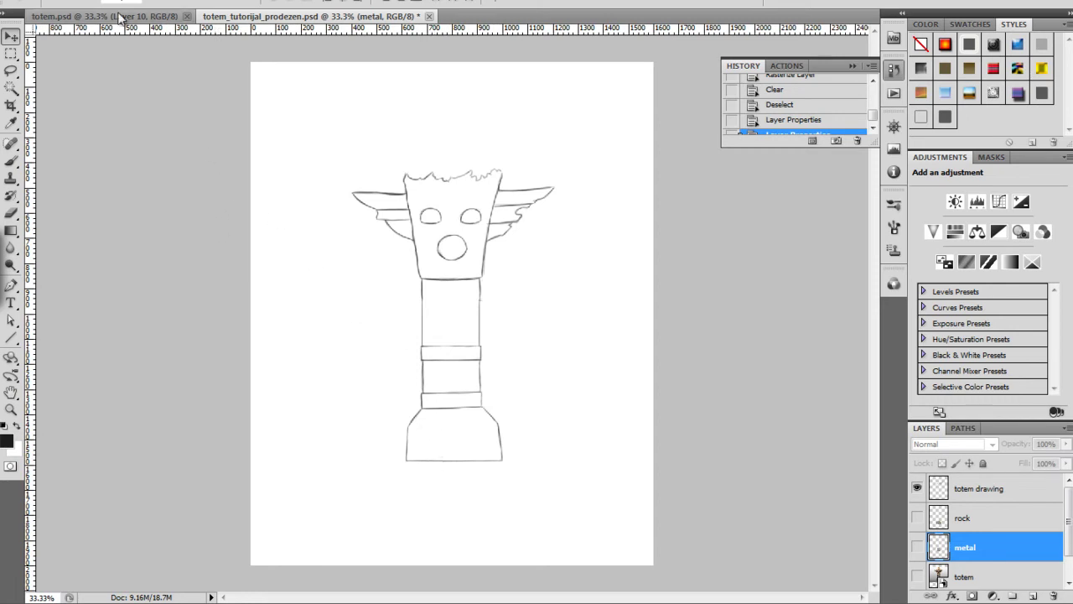
# Place the 518896782-textures0031 bark image in the document and rotate it a quarter turn so the grain runs vertically.
pyautogui.click(38, 2)
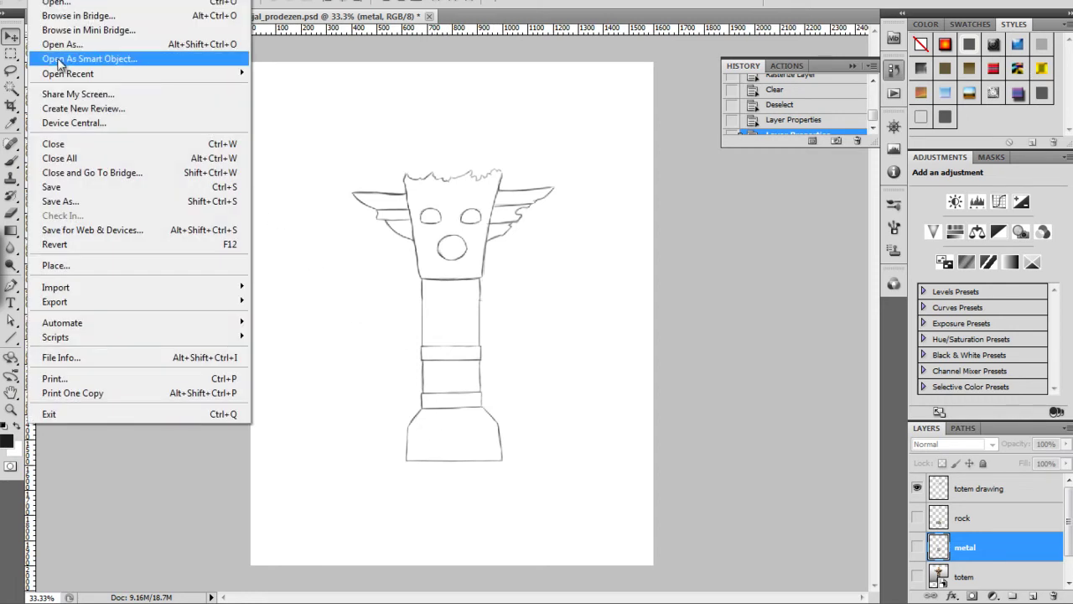
pyautogui.click(72, 264)
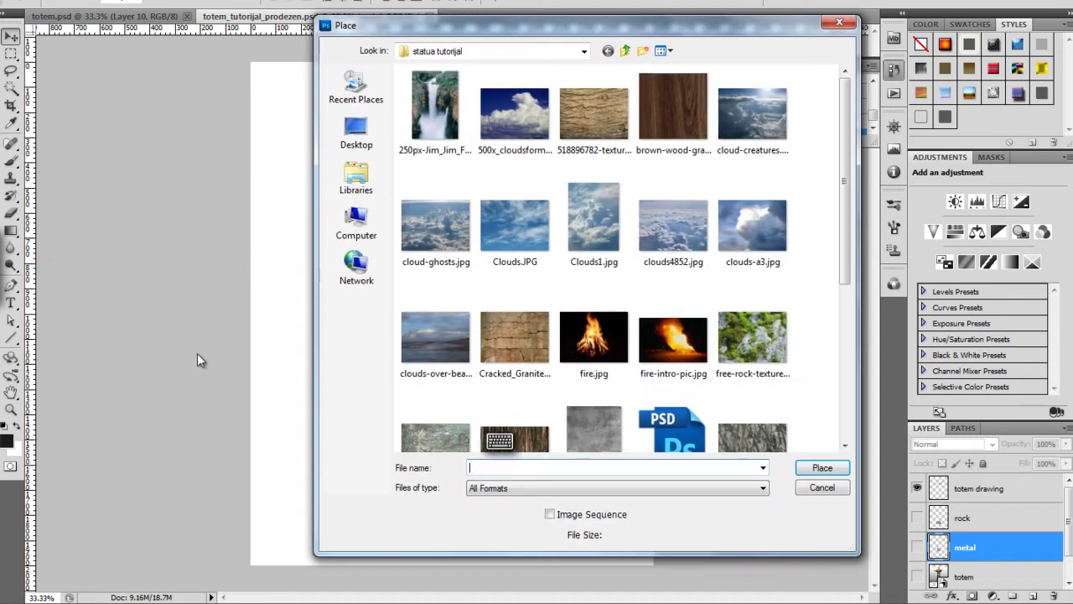
pyautogui.click(590, 109)
pyautogui.click(822, 469)
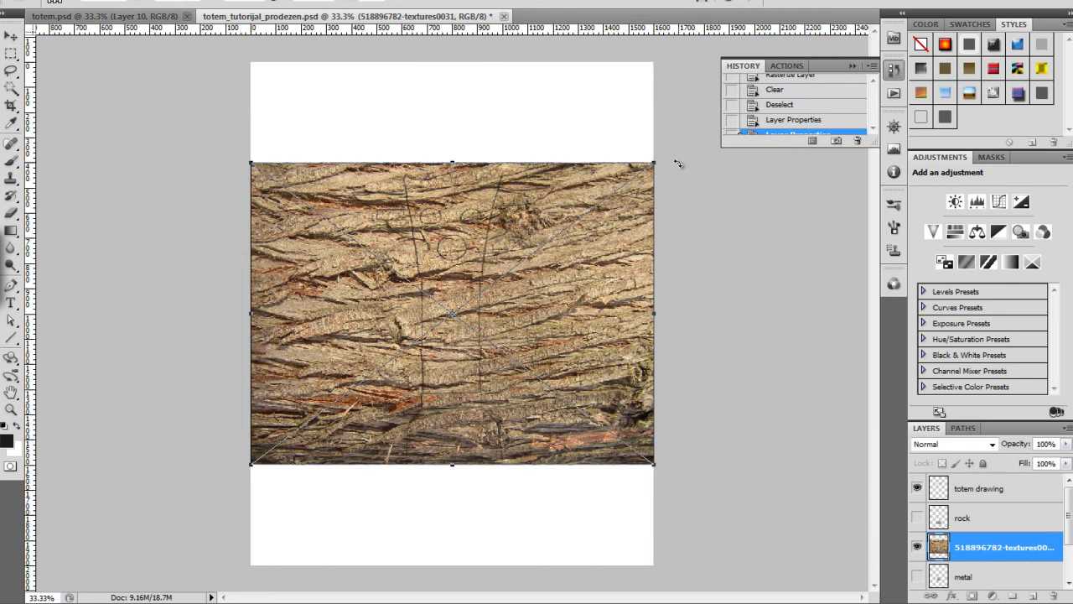
pyautogui.moveTo(670, 156); pyautogui.dragTo(608, 531)
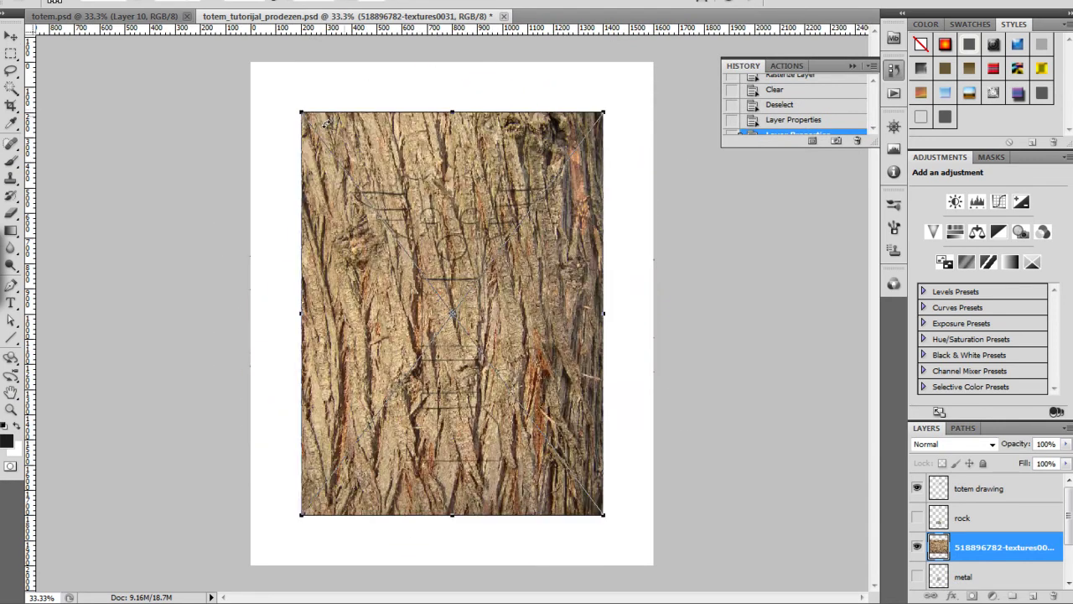
pyautogui.click(12, 37)
pyautogui.click(455, 211)
# Rename the placed bark texture layer to wood.
pyautogui.rightClick(963, 542)
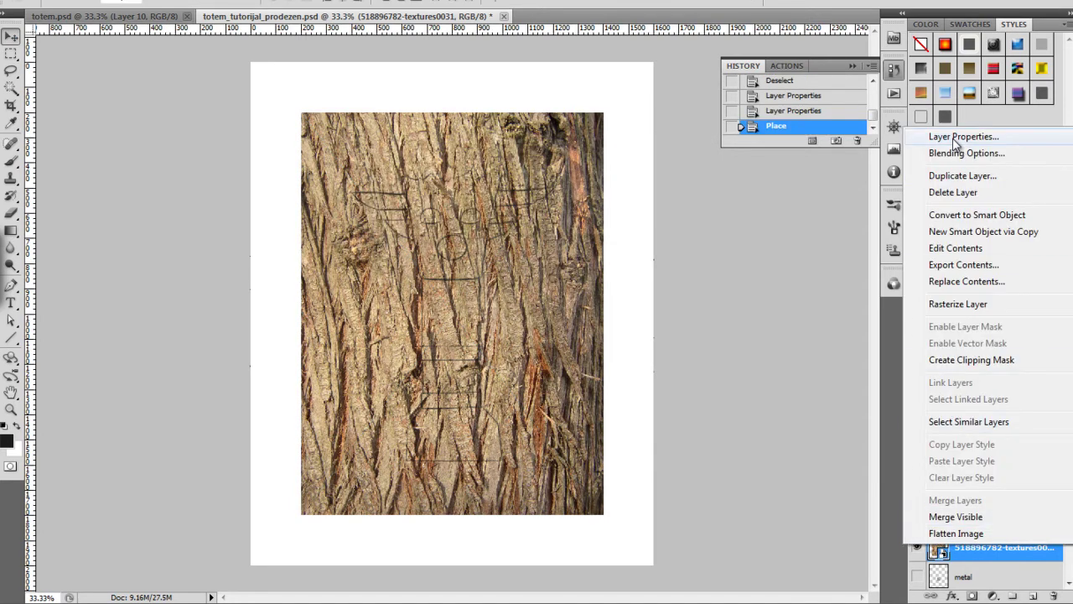
pyautogui.click(956, 138)
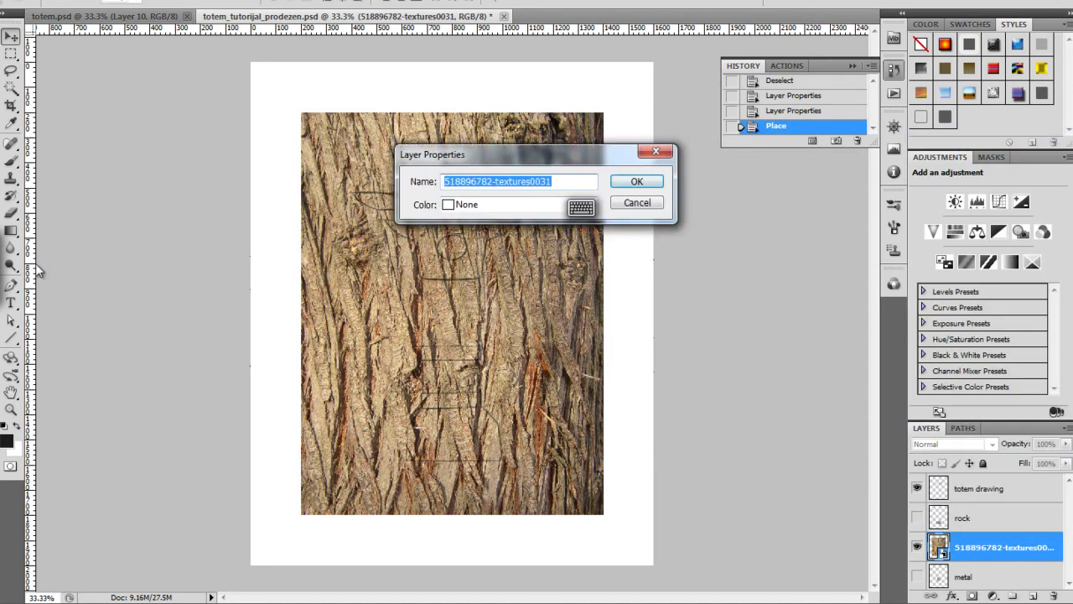
pyautogui.write('wood')
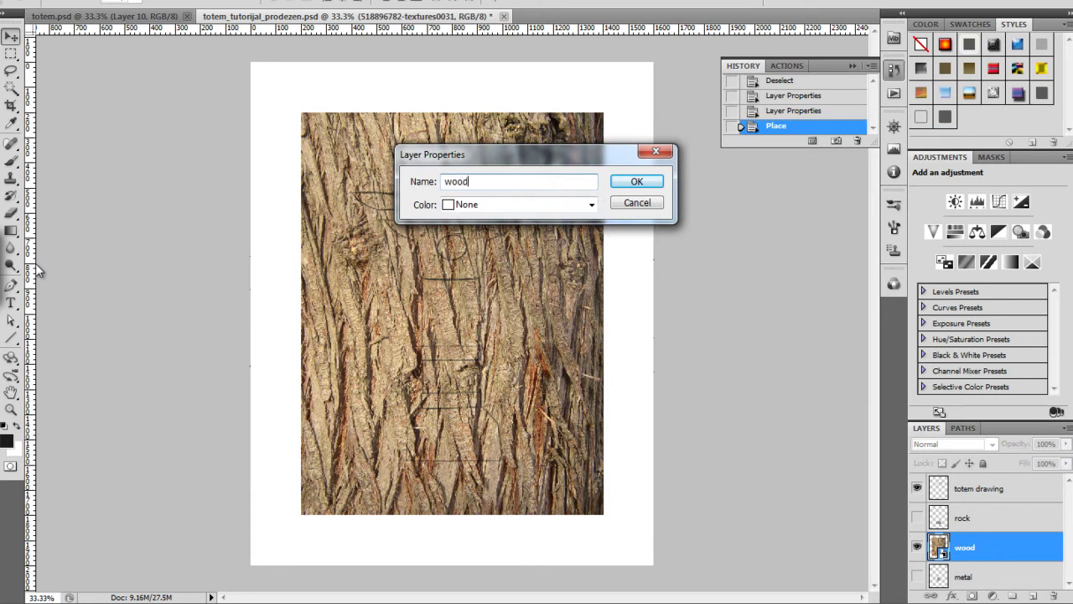
pyautogui.press('Return')
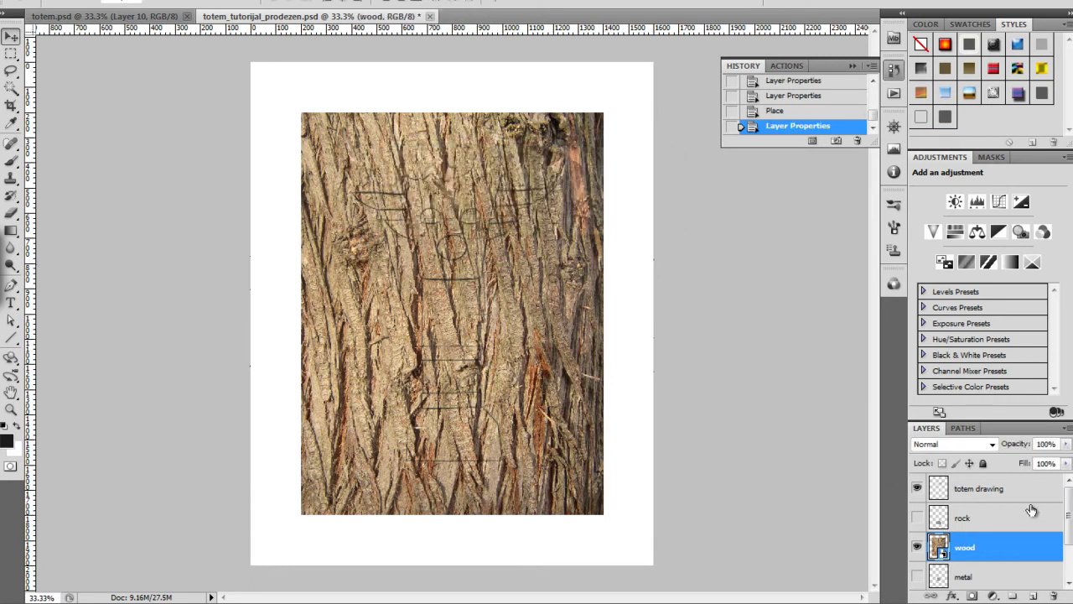
# Rasterize the wood layer and lower its opacity to 59% so the totem sketch shows through.
pyautogui.rightClick(964, 547)
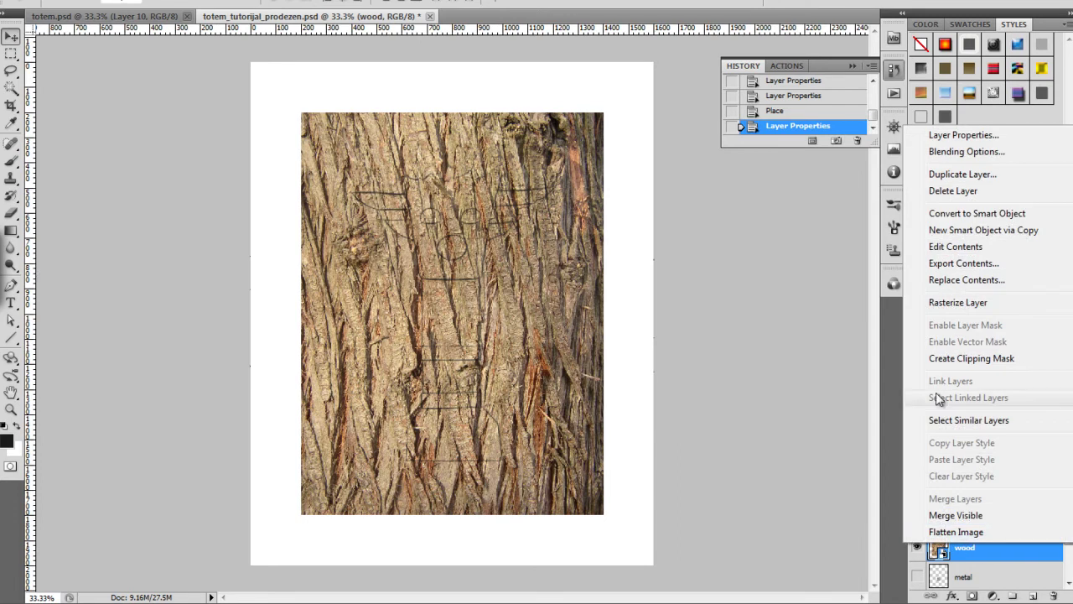
pyautogui.click(949, 303)
pyautogui.moveTo(1066, 443); pyautogui.dragTo(1036, 463)
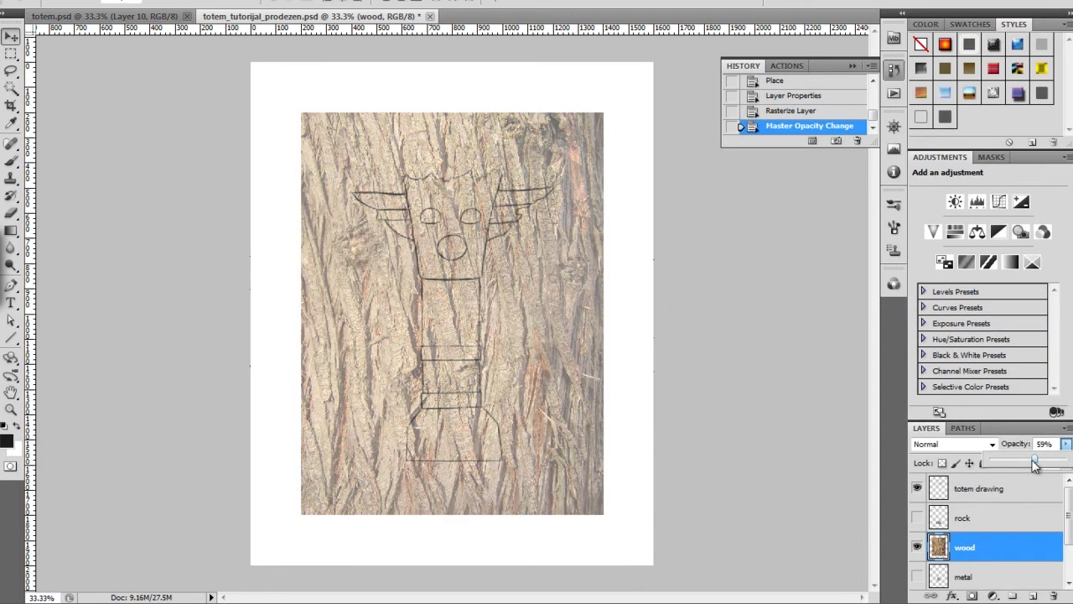
# Scale the wood layer down with Free Transform so it just covers the totem's head, wings and column.
pyautogui.hotkey('ctrl', 't')
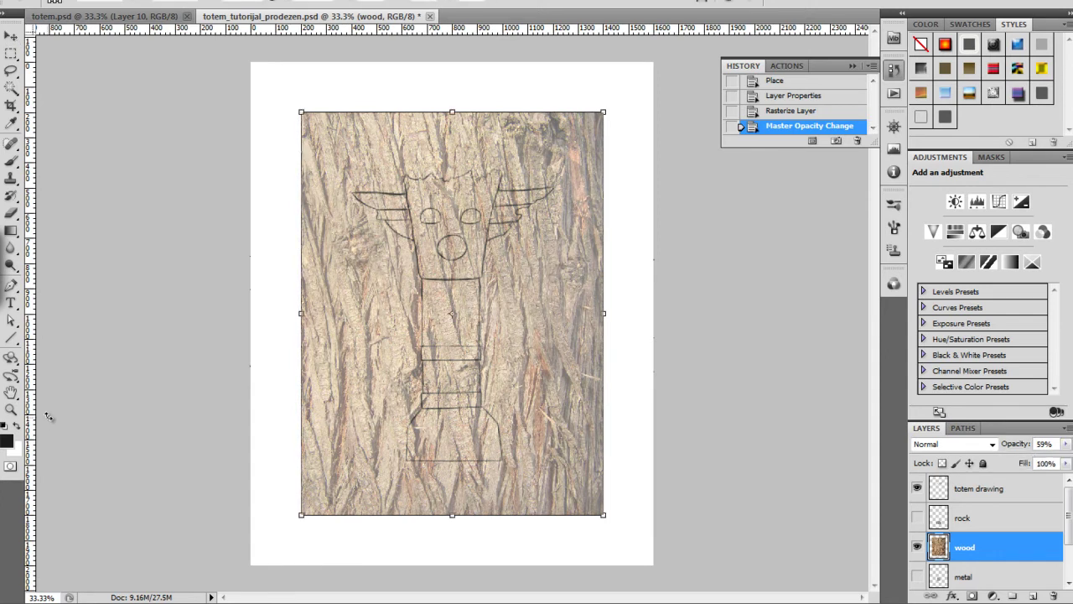
pyautogui.moveTo(299, 109); pyautogui.dragTo(357, 158)
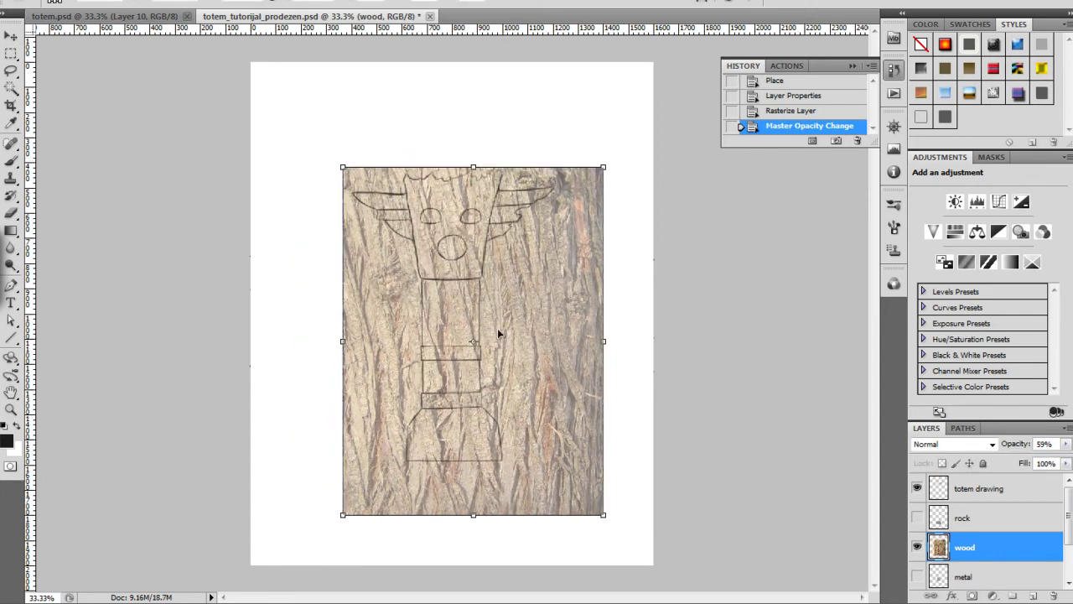
pyautogui.moveTo(603, 514); pyautogui.dragTo(573, 440)
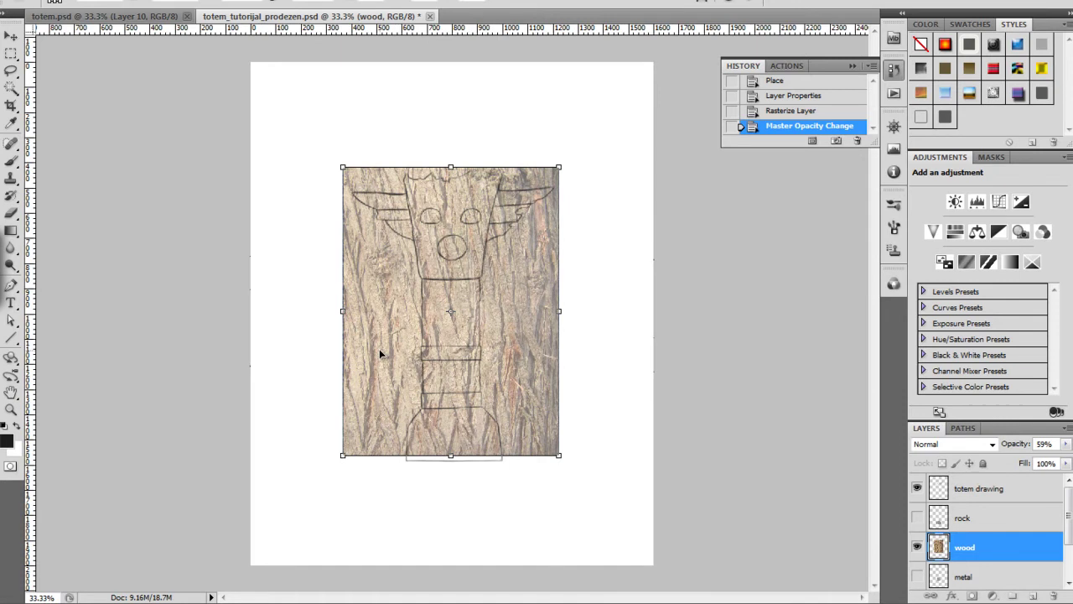
pyautogui.click(10, 36)
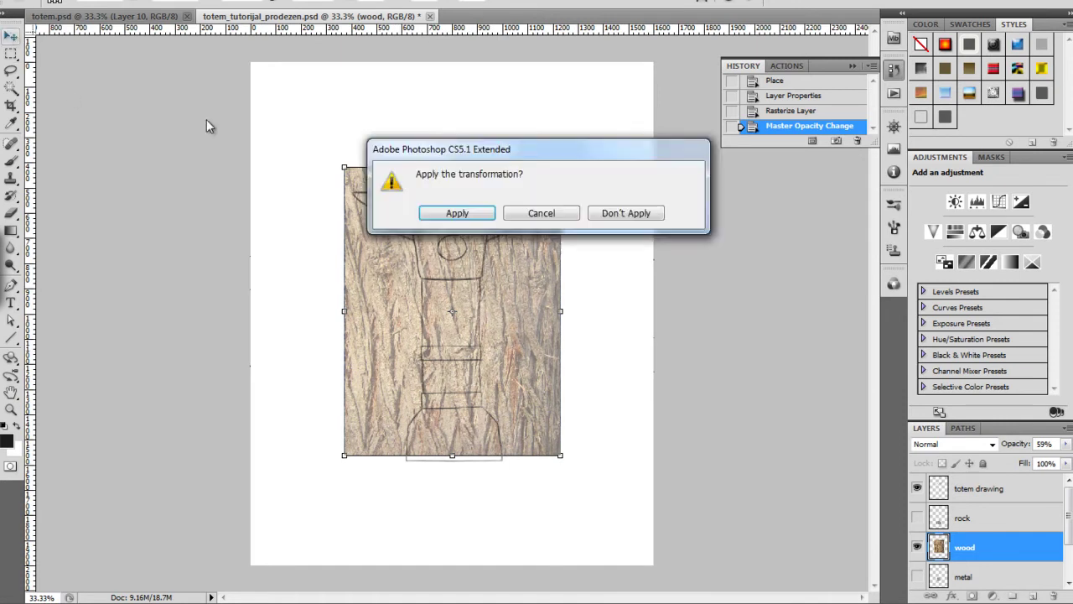
pyautogui.click(457, 214)
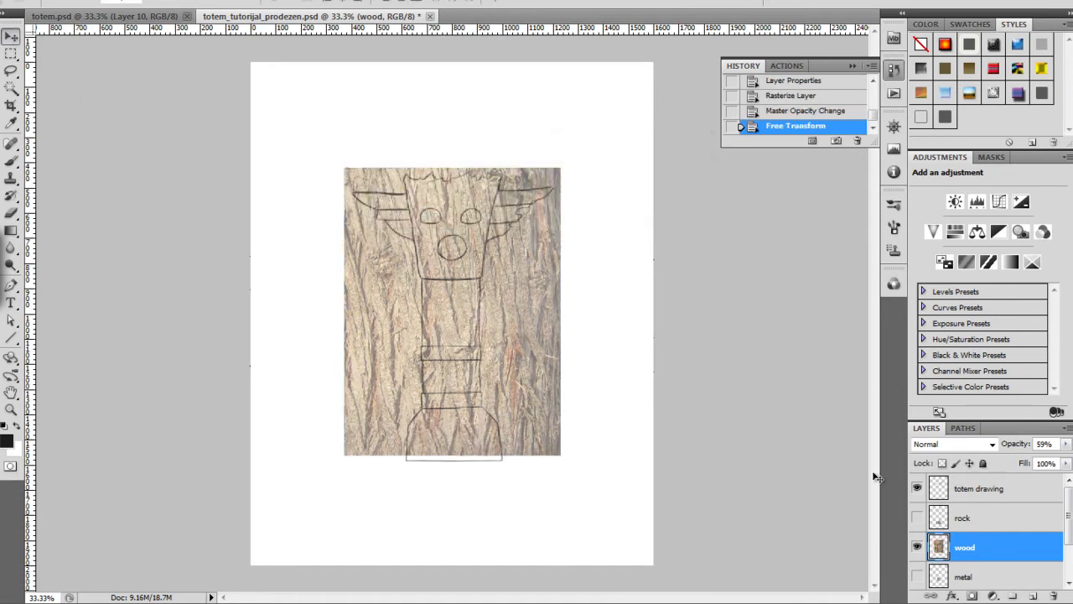
# Start a Pen tool path at the upper ring's right corner, tracing the column and head up to the right wing's base.
pyautogui.hotkey('ctrl', '+')
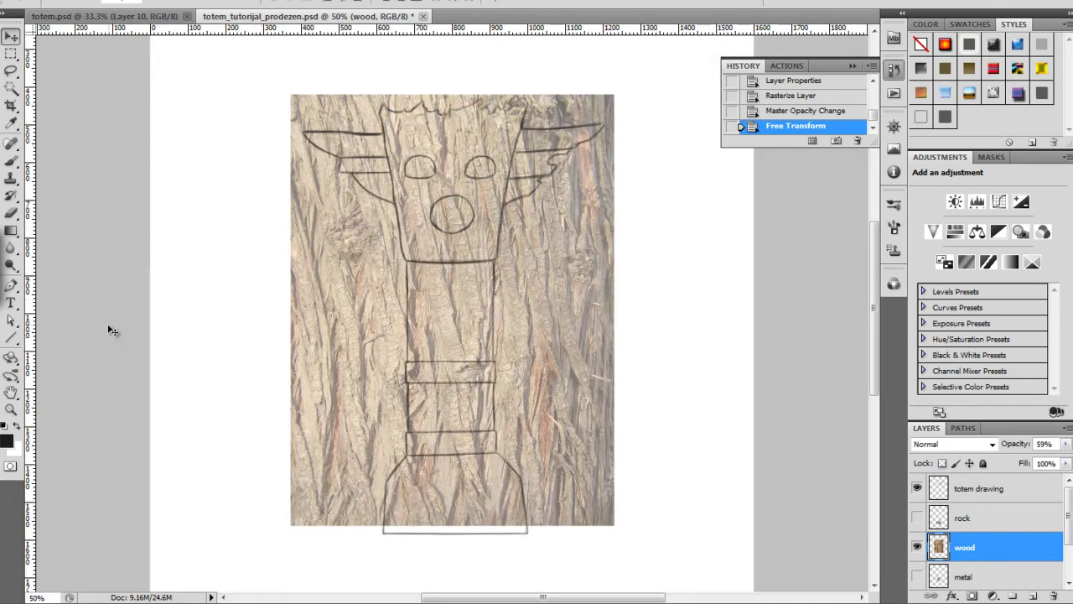
pyautogui.press('p')
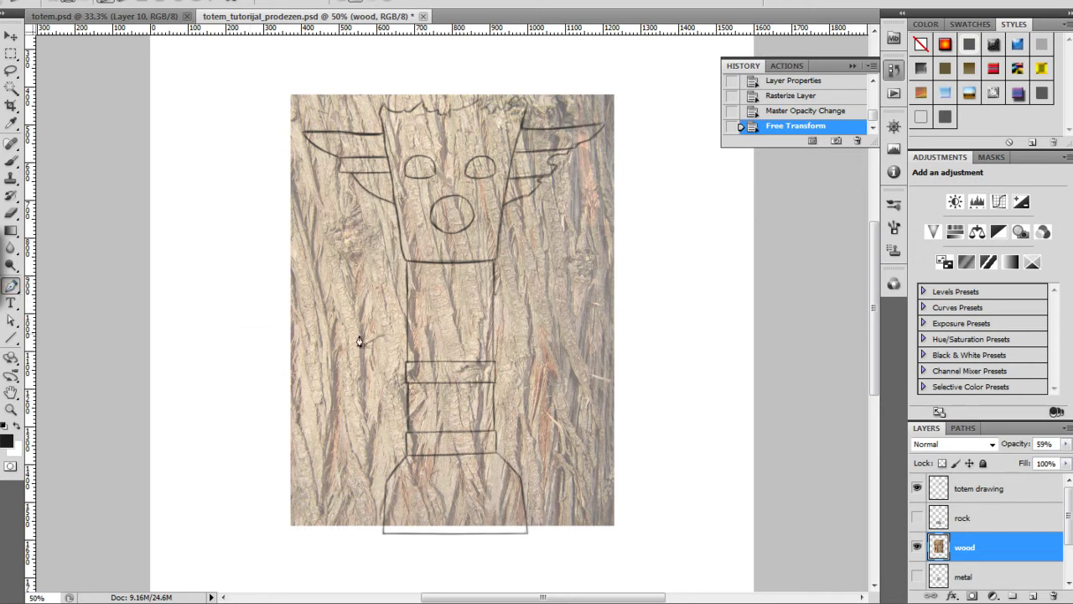
pyautogui.hotkey('ctrl', '+')
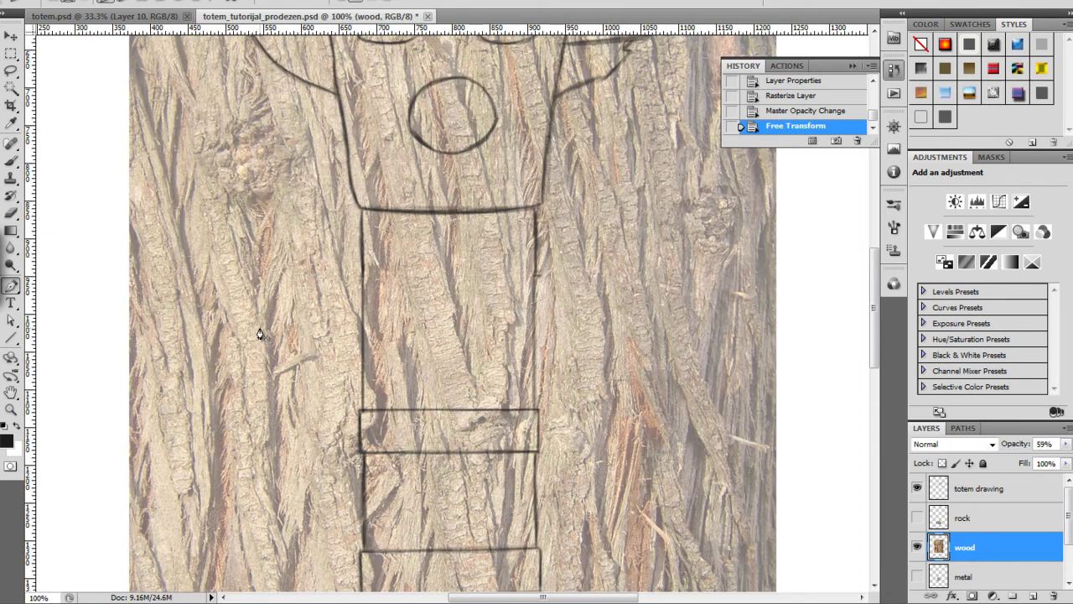
pyautogui.moveTo(548, 414); pyautogui.dragTo(404, 347)
pyautogui.click(388, 344)
pyautogui.click(388, 145)
pyautogui.moveTo(436, 166); pyautogui.dragTo(428, 303)
pyautogui.click(387, 284)
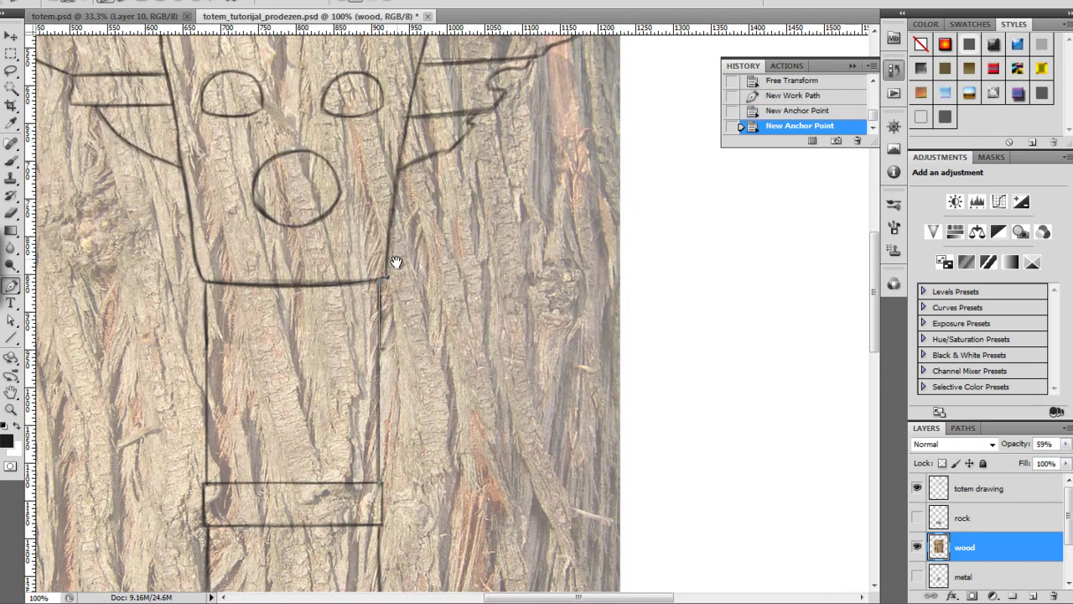
pyautogui.scroll(2, 395, 259)
pyautogui.click(398, 221)
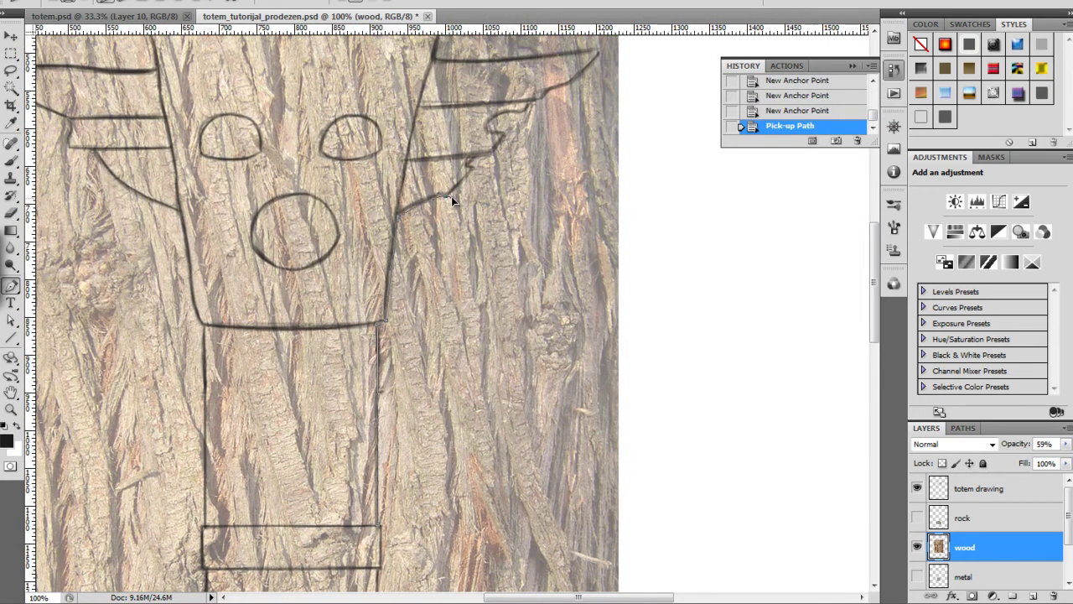
# Continue the path along the jagged lower edge of the right wing out to its tip.
pyautogui.click(447, 194)
pyautogui.click(467, 165)
pyautogui.click(475, 163)
pyautogui.click(492, 159)
pyautogui.click(506, 132)
pyautogui.moveTo(488, 127); pyautogui.dragTo(509, 156)
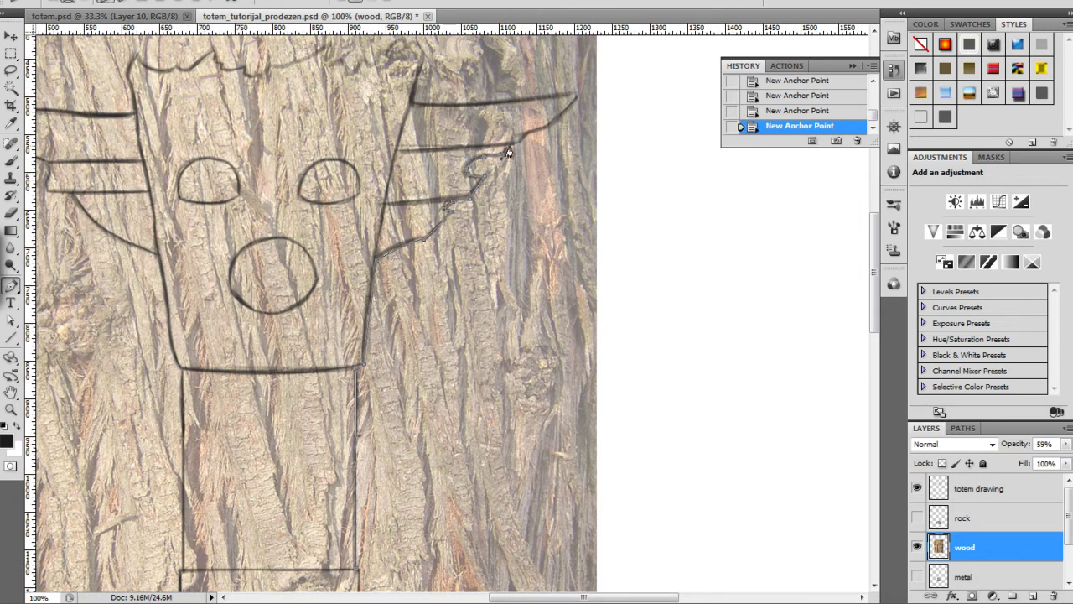
pyautogui.moveTo(544, 137); pyautogui.dragTo(522, 186)
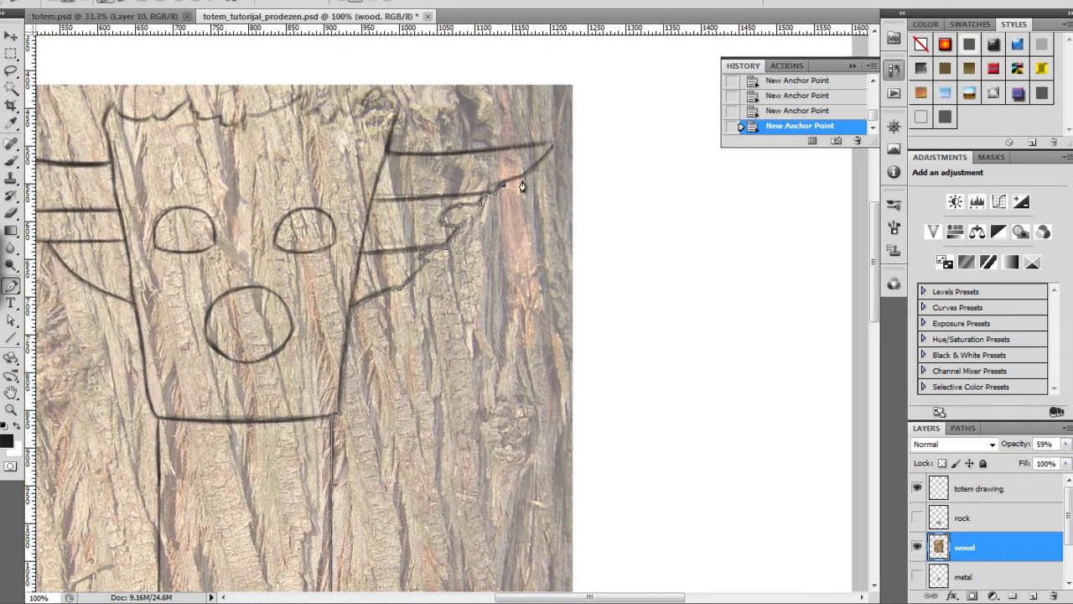
pyautogui.click(522, 177)
pyautogui.click(555, 147)
# Trace the path back to the head along the right wing's top and across the jagged top edge to its left corner.
pyautogui.moveTo(387, 134); pyautogui.dragTo(397, 178)
pyautogui.click(390, 165)
pyautogui.click(367, 165)
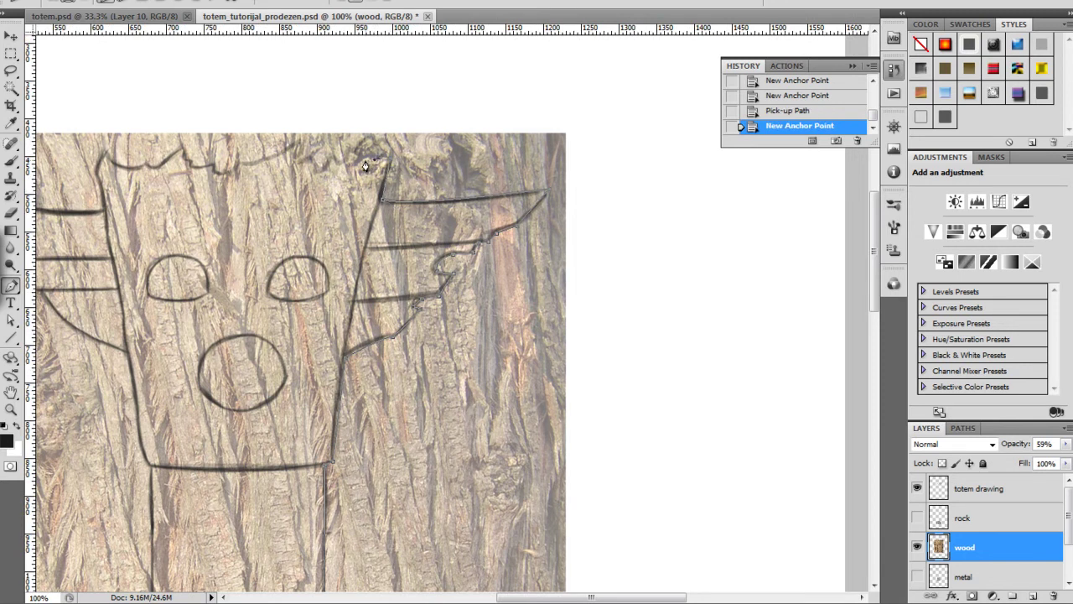
pyautogui.click(357, 165)
pyautogui.click(350, 166)
pyautogui.click(339, 165)
pyautogui.click(322, 173)
pyautogui.click(313, 167)
pyautogui.click(297, 164)
pyautogui.moveTo(230, 161); pyautogui.dragTo(213, 177)
pyautogui.click(192, 166)
pyautogui.click(192, 160)
pyautogui.click(186, 158)
pyautogui.click(185, 148)
pyautogui.click(156, 172)
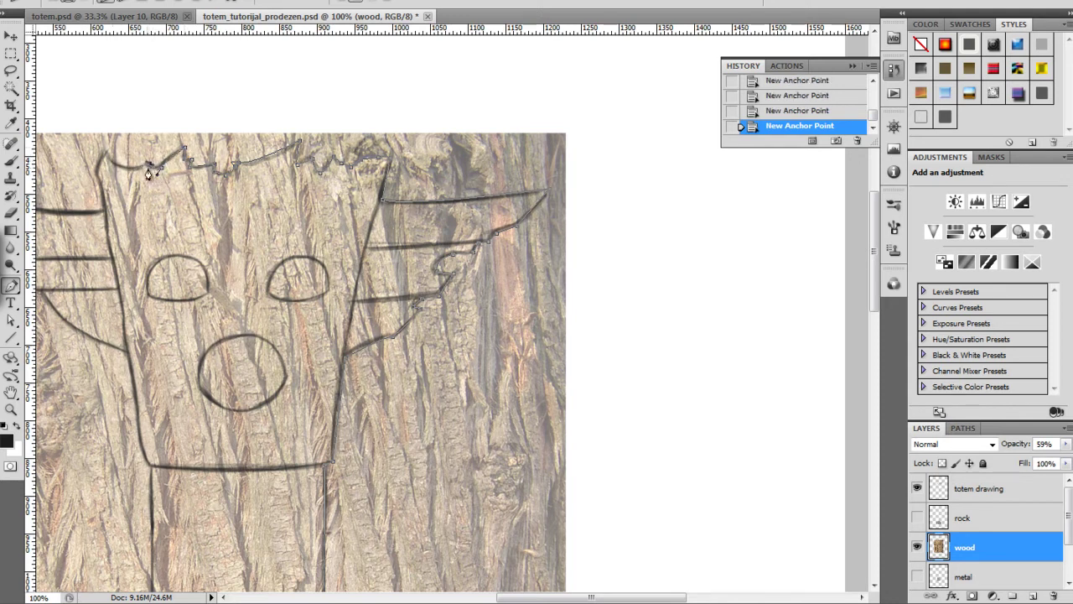
pyautogui.click(104, 158)
# Trace the path around the left wing, from its upper edge past the tip and stepped feathers back to the head.
pyautogui.moveTo(97, 213); pyautogui.dragTo(389, 250)
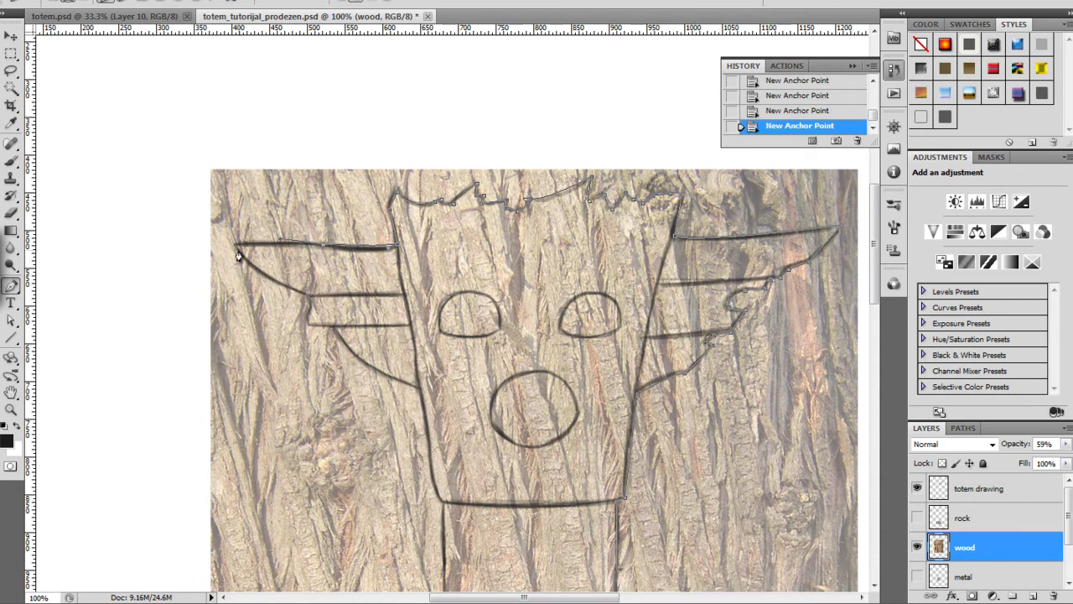
pyautogui.click(299, 240)
pyautogui.click(236, 244)
pyautogui.moveTo(309, 296)
pyautogui.mouseDown()
pyautogui.moveTo(368, 304)
pyautogui.moveTo(359, 318)
pyautogui.moveTo(306, 306)
pyautogui.mouseUp()
pyautogui.click(309, 316)
pyautogui.click(308, 326)
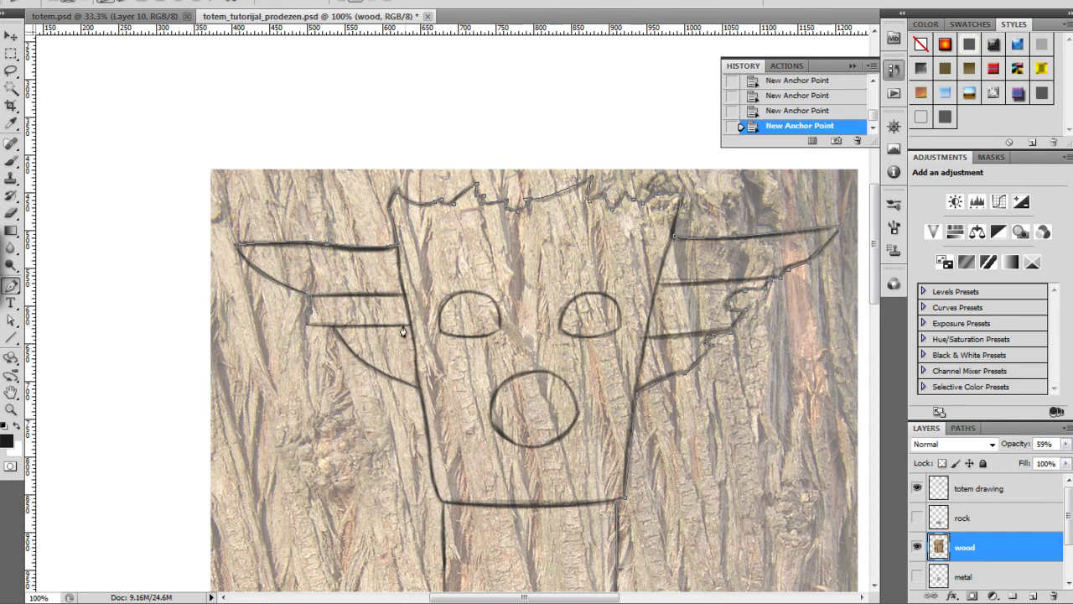
pyautogui.click(335, 326)
pyautogui.moveTo(371, 368); pyautogui.dragTo(418, 392)
pyautogui.click(419, 396)
# Trace the head's left side and the column down to the upper ring, and close the path along the ring's top edge.
pyautogui.click(441, 504)
pyautogui.click(442, 504)
pyautogui.click(444, 507)
pyautogui.moveTo(455, 526)
pyautogui.mouseDown()
pyautogui.moveTo(441, 496)
pyautogui.moveTo(450, 327)
pyautogui.mouseUp()
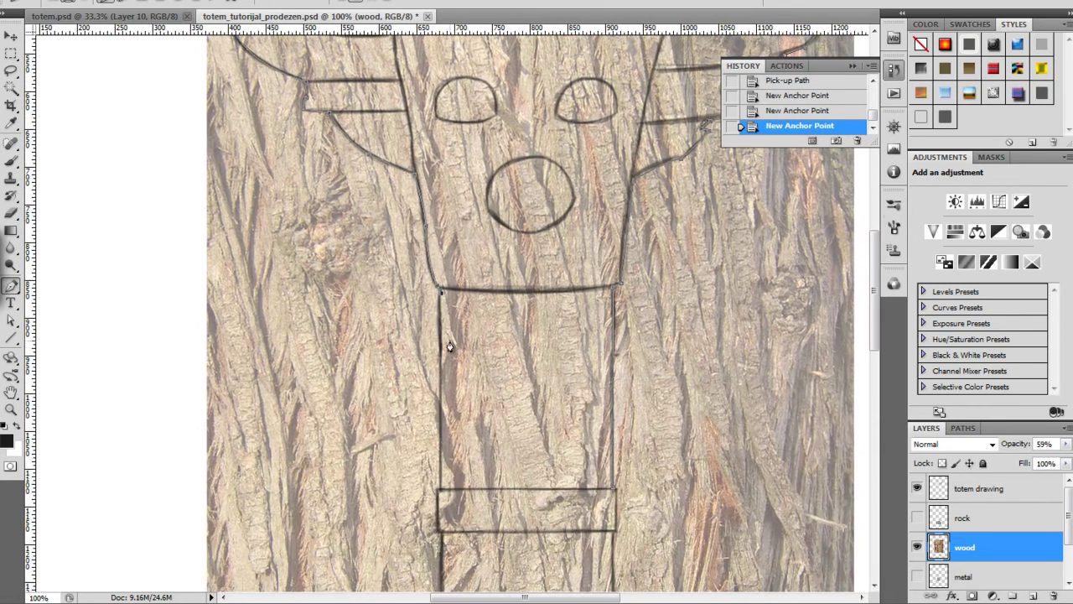
pyautogui.click(443, 496)
pyautogui.moveTo(445, 500); pyautogui.dragTo(385, 365)
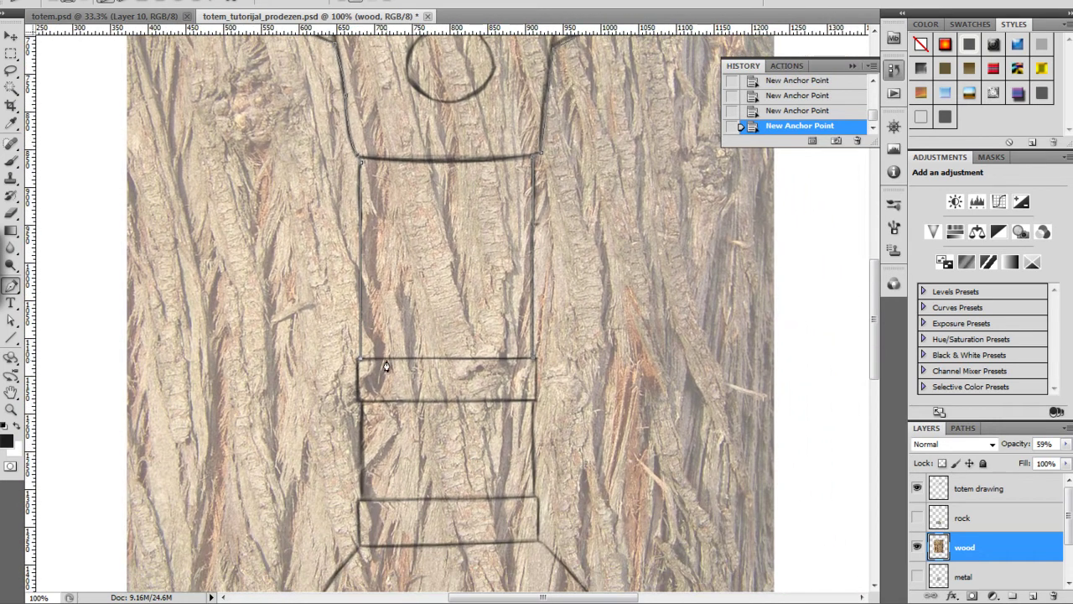
pyautogui.click(534, 363)
pyautogui.moveTo(564, 344); pyautogui.dragTo(539, 512)
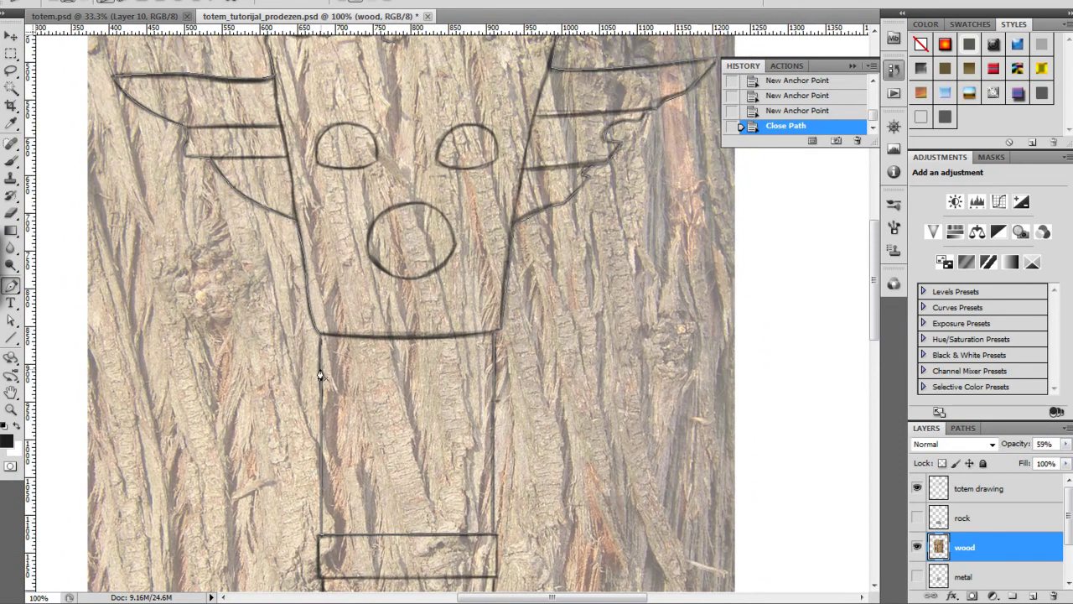
# Load the totem work path as a selection and clear the bark outside the outline on the wood layer.
pyautogui.click(963, 428)
pyautogui.click(988, 596)
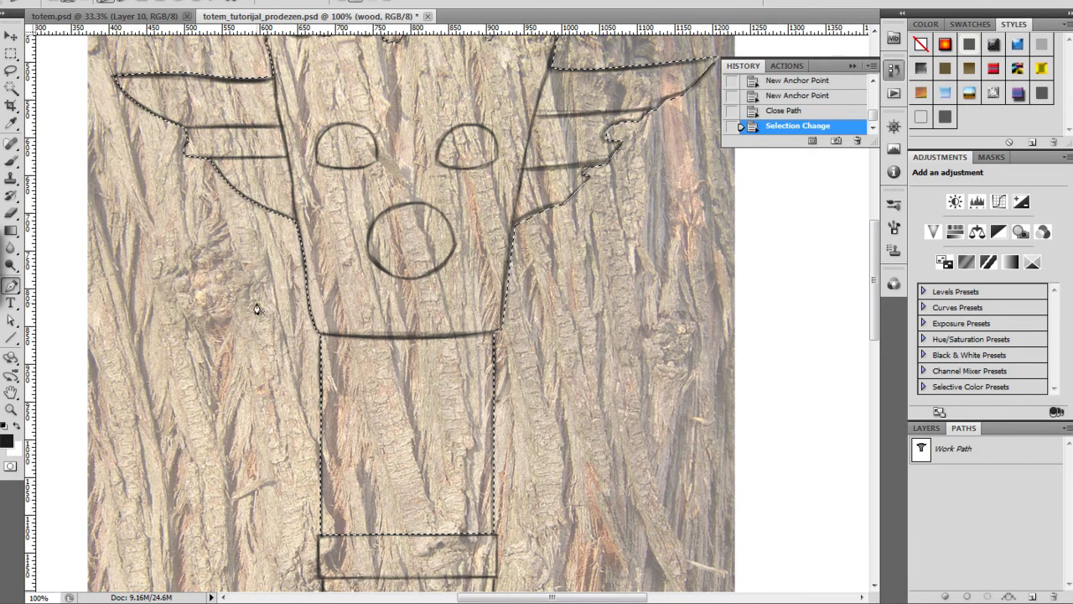
pyautogui.press('Delete')
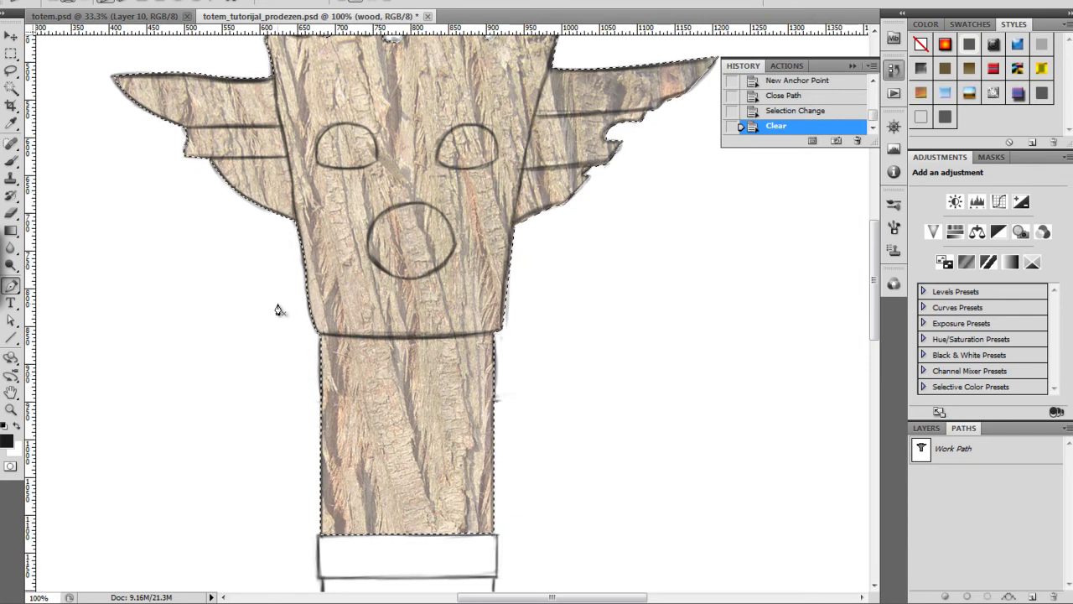
# Apply Invert to the selected area on the wood layer and remove the selection.
pyautogui.hotkey('ctrl', 'i')
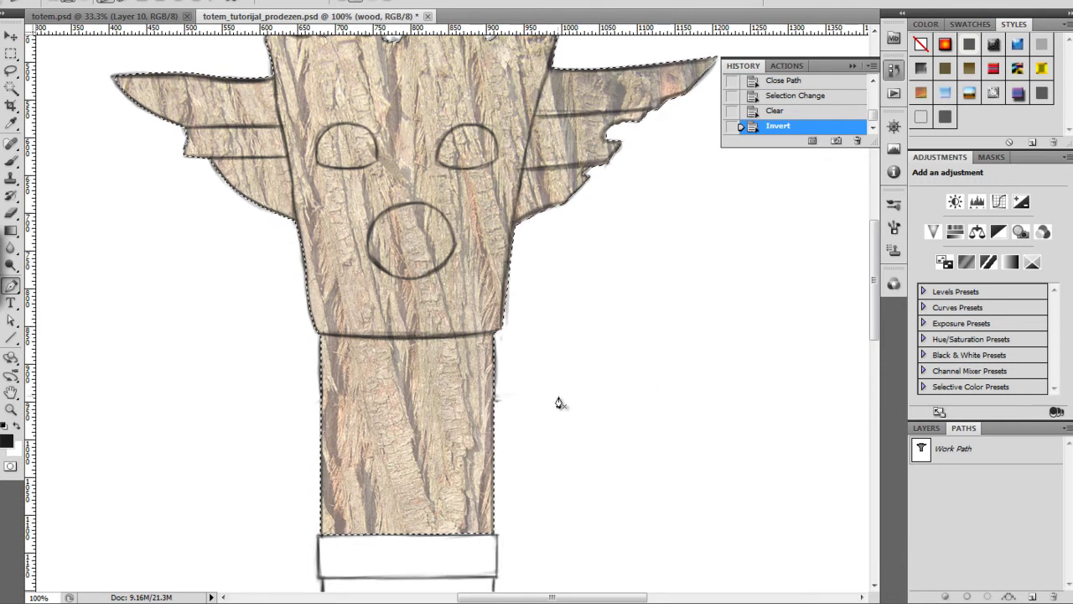
pyautogui.hotkey('ctrl', 'd')
pyautogui.hotkey('ctrl', '-')
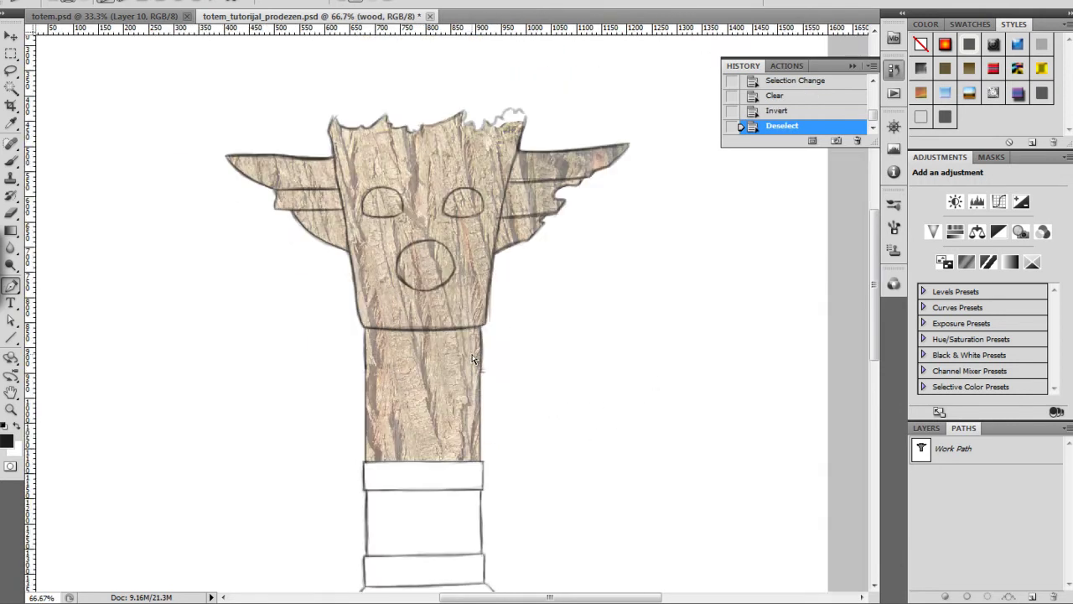
# Set the wood layer's opacity to 100%.
pyautogui.click(925, 429)
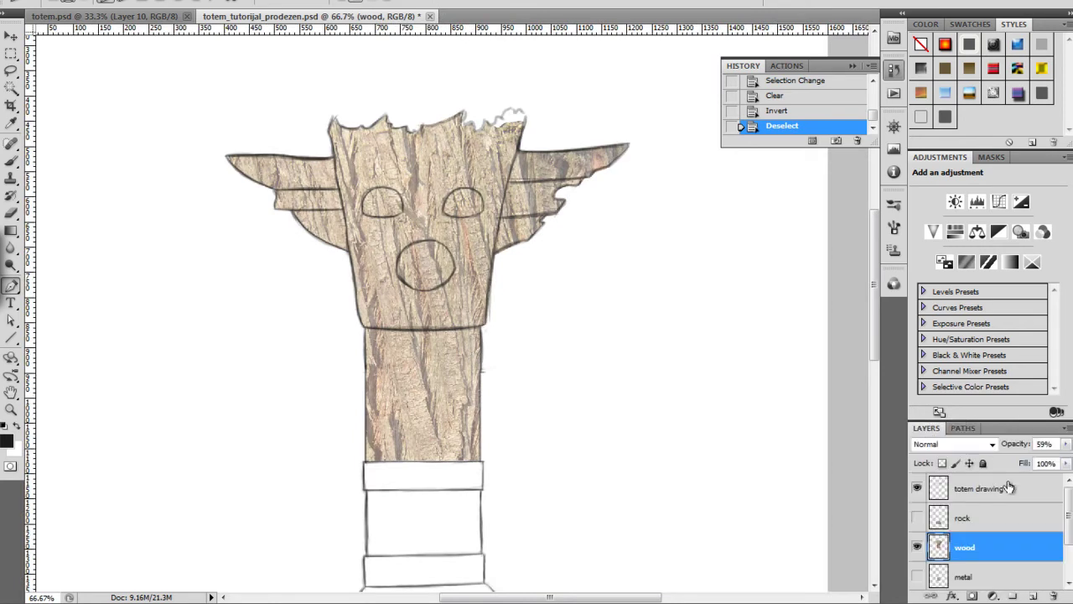
pyautogui.click(1065, 443)
pyautogui.moveTo(1058, 466)
pyautogui.mouseDown()
pyautogui.moveTo(1039, 466)
pyautogui.moveTo(1066, 466)
pyautogui.mouseUp()
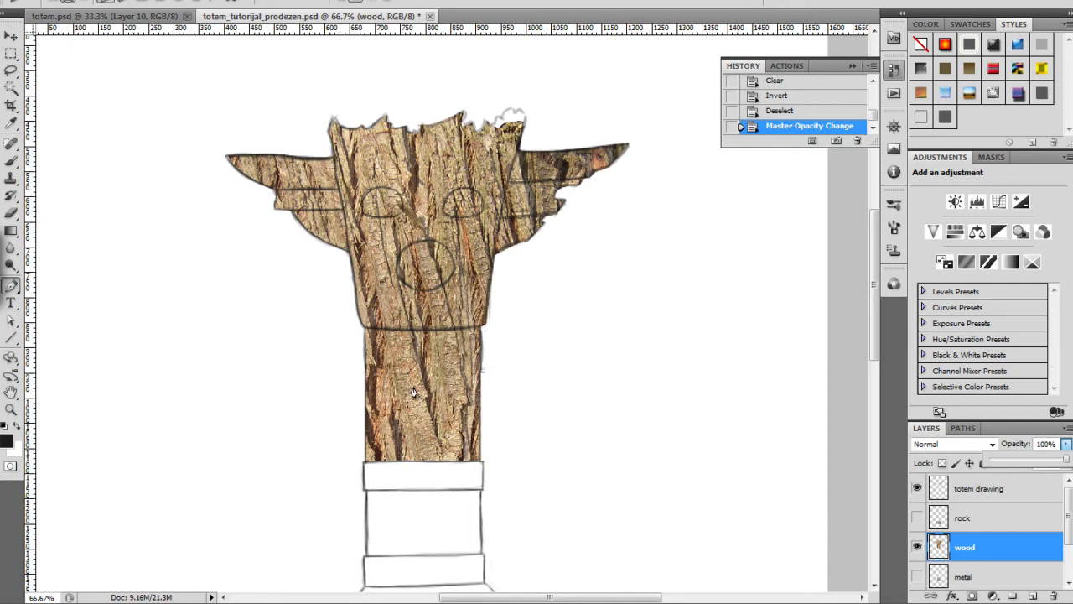
# Erase the stray sketch lines above the right end of the head's jagged top on the totem drawing layer.
pyautogui.hotkey('ctrl', '-')
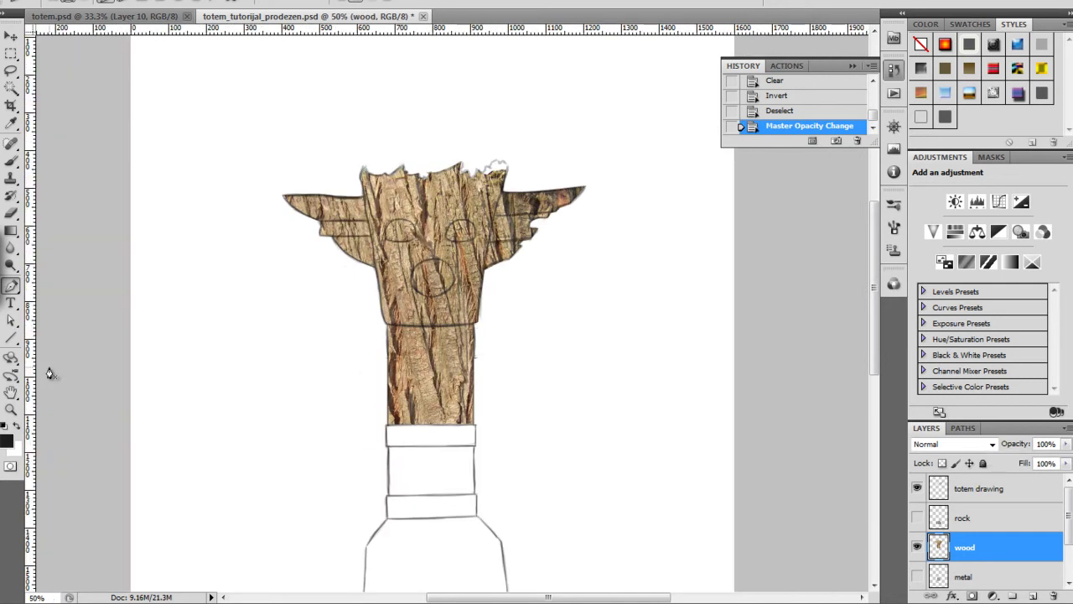
pyautogui.moveTo(577, 428); pyautogui.dragTo(531, 352)
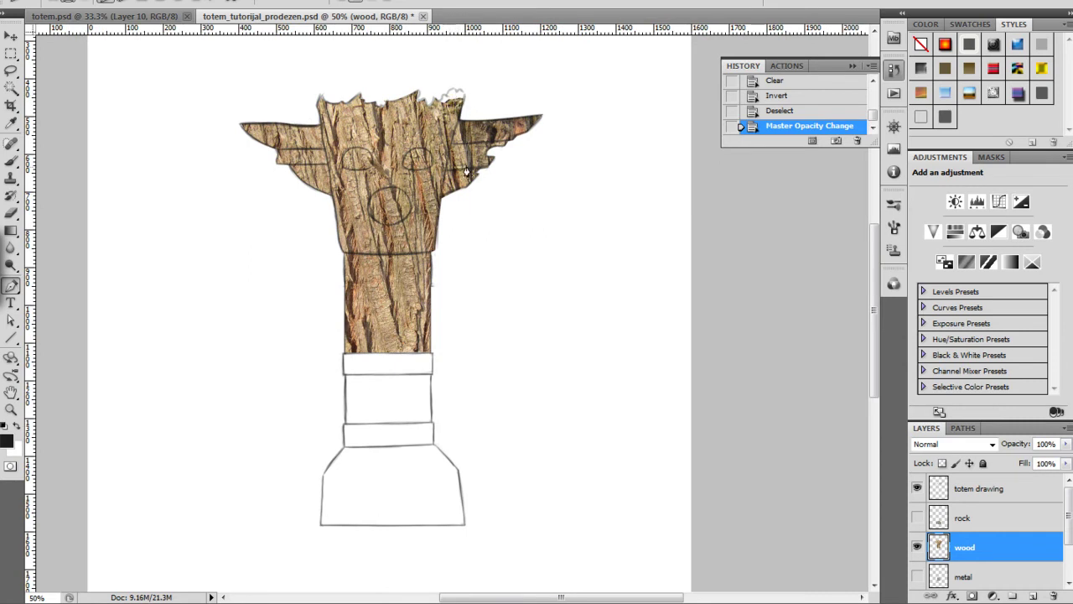
pyautogui.press('e')
pyautogui.click(446, 98)
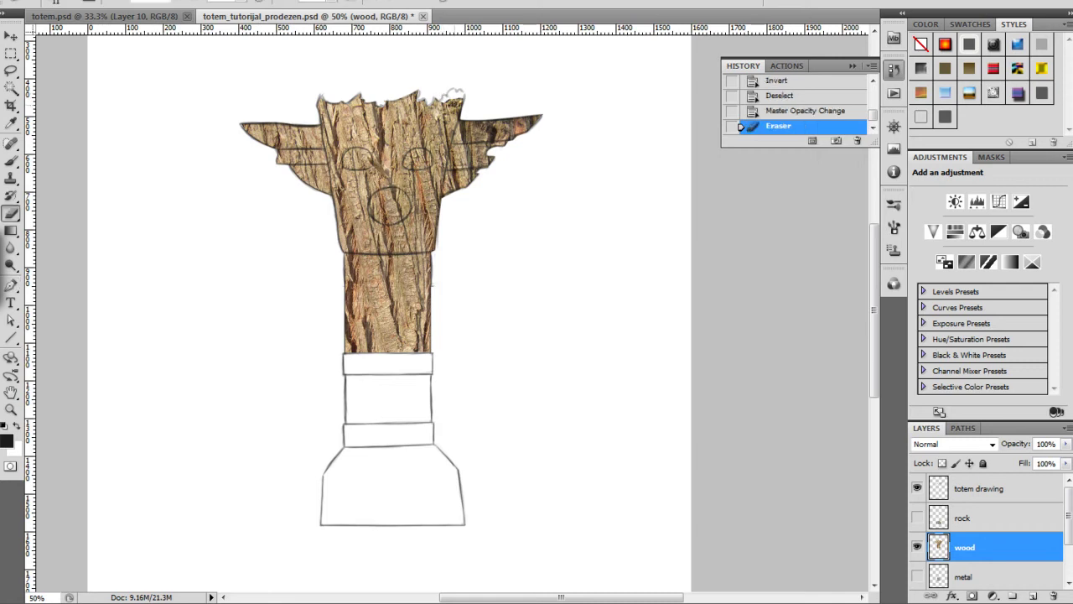
pyautogui.click(962, 495)
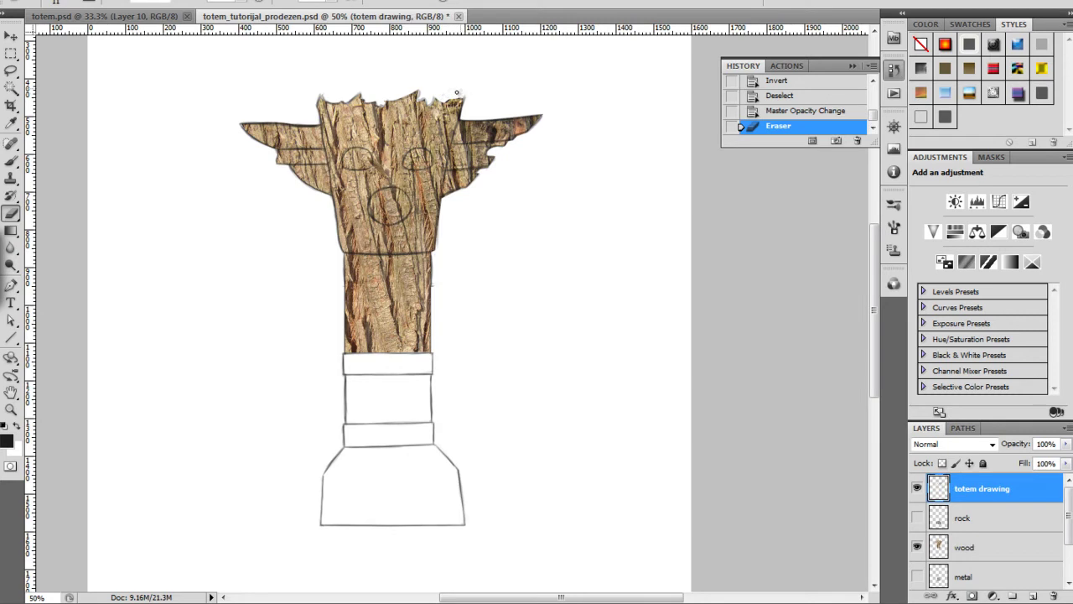
pyautogui.click(449, 92)
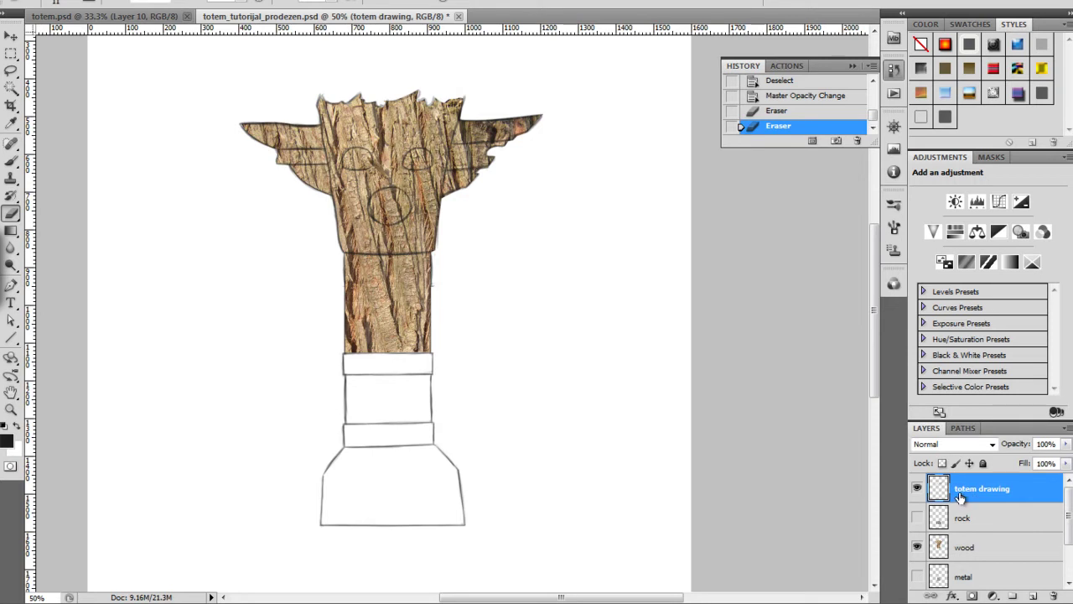
# Show the rock and metal layers and check the whole totem with all three textures.
pyautogui.click(916, 520)
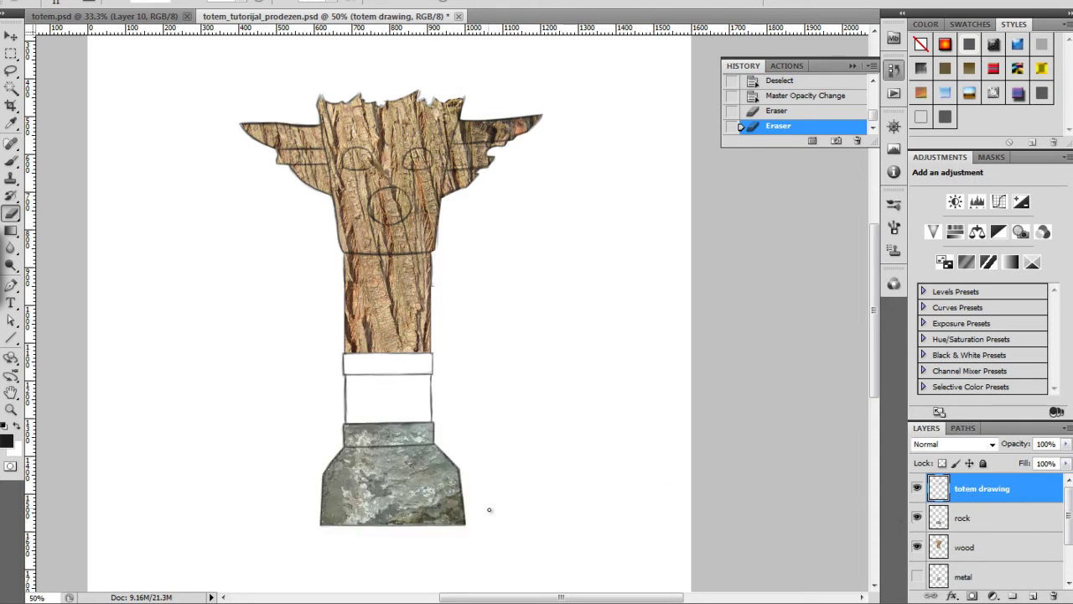
pyautogui.moveTo(553, 465); pyautogui.dragTo(554, 385)
pyautogui.click(916, 576)
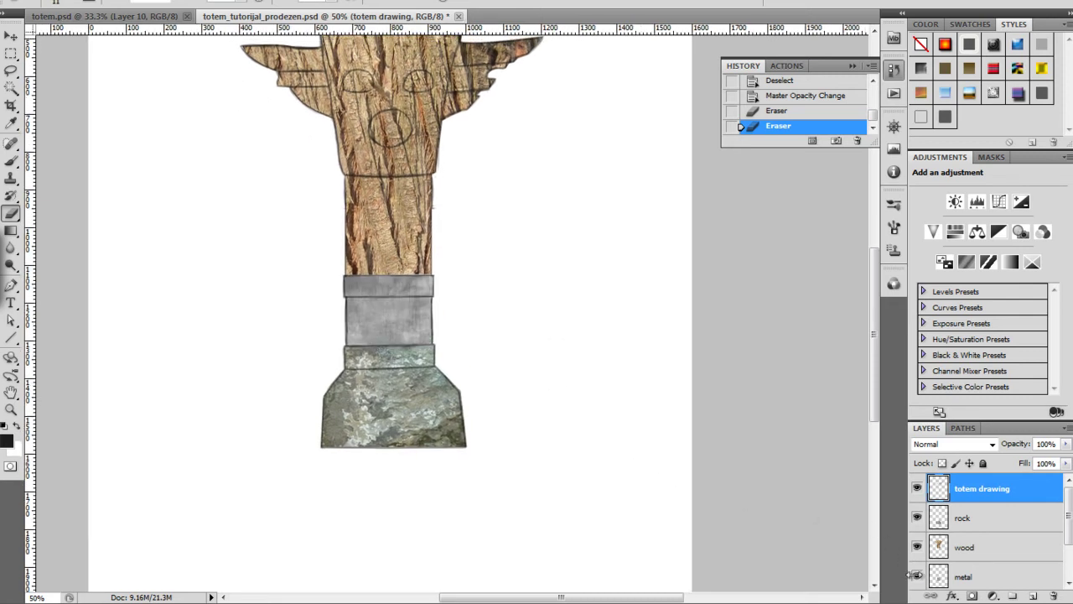
pyautogui.moveTo(419, 314); pyautogui.dragTo(421, 430)
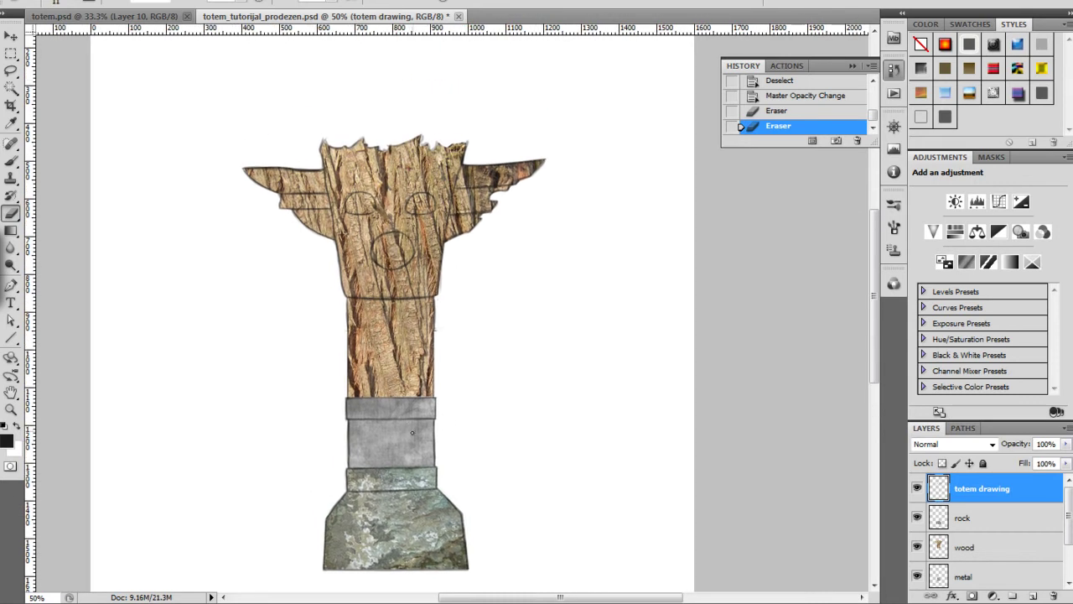
pyautogui.hotkey('ctrl', '-')
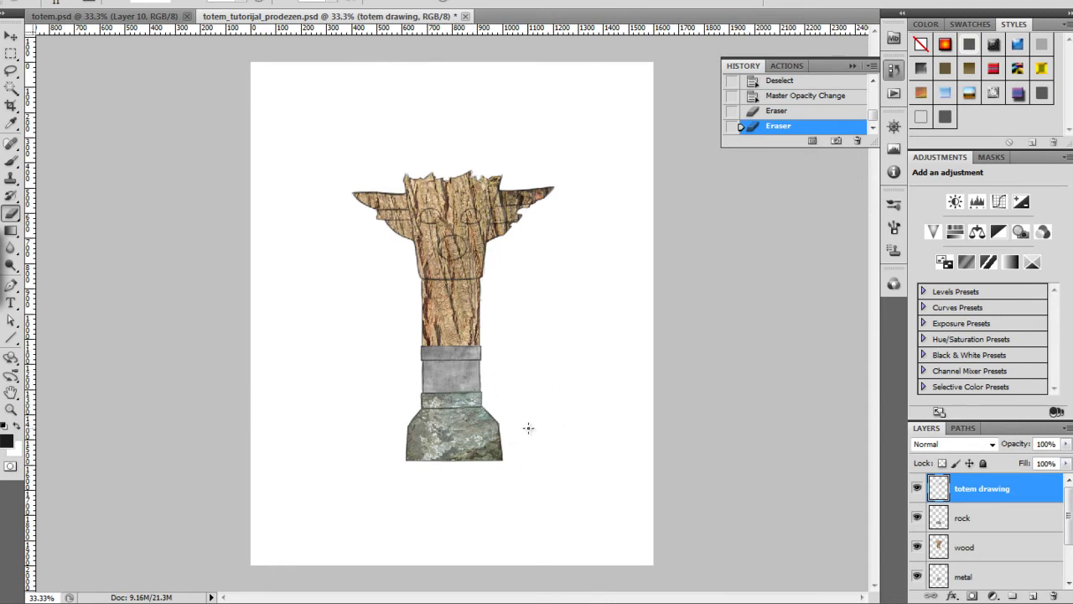
pyautogui.hotkey('ctrl', '-')
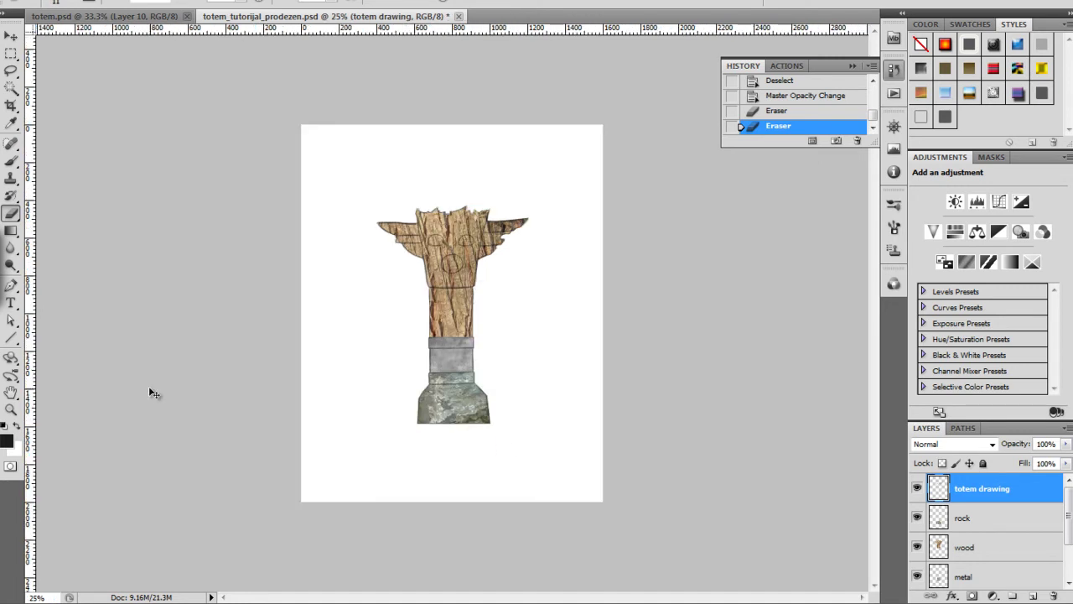
pyautogui.hotkey('ctrl', '+')
pyautogui.hotkey('ctrl', '+')
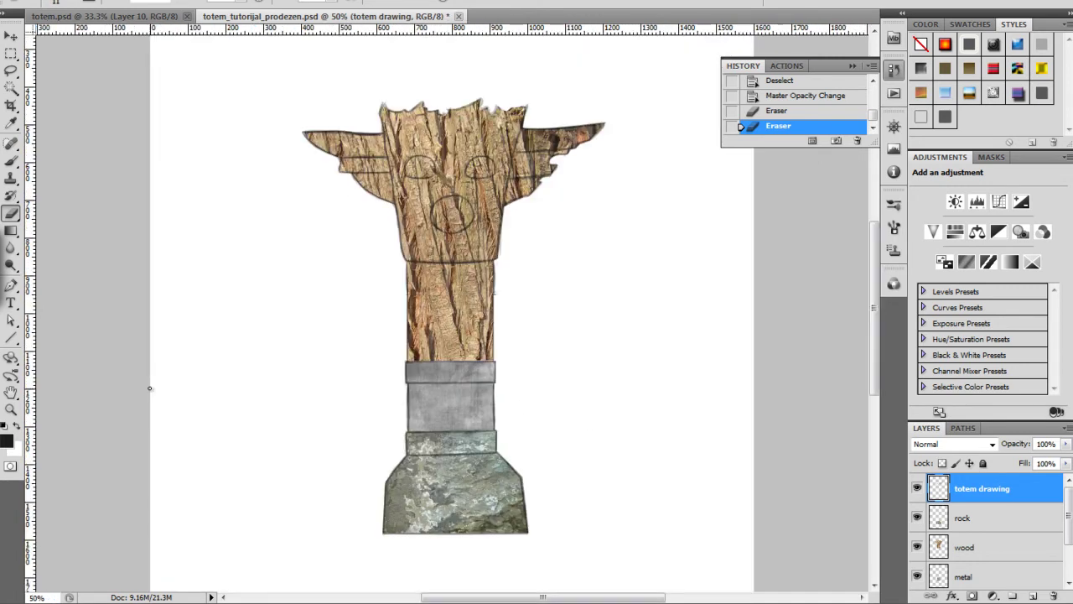
# Reorder the layers so that wood lies directly below the totem drawing, followed by metal and then rock.
pyautogui.moveTo(963, 550); pyautogui.dragTo(974, 519)
pyautogui.click(977, 494)
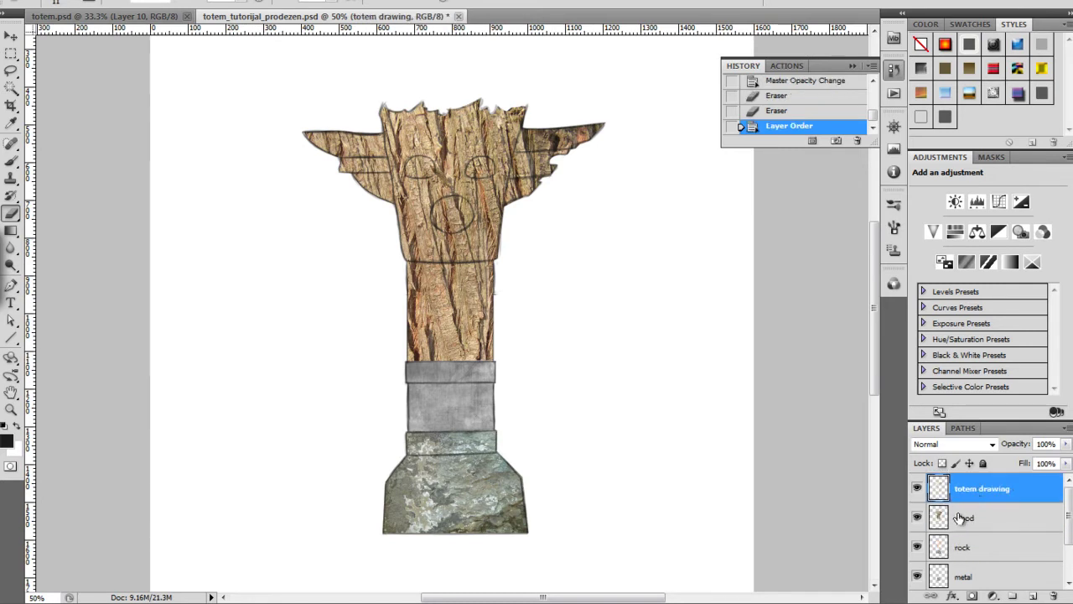
pyautogui.moveTo(961, 575); pyautogui.dragTo(965, 547)
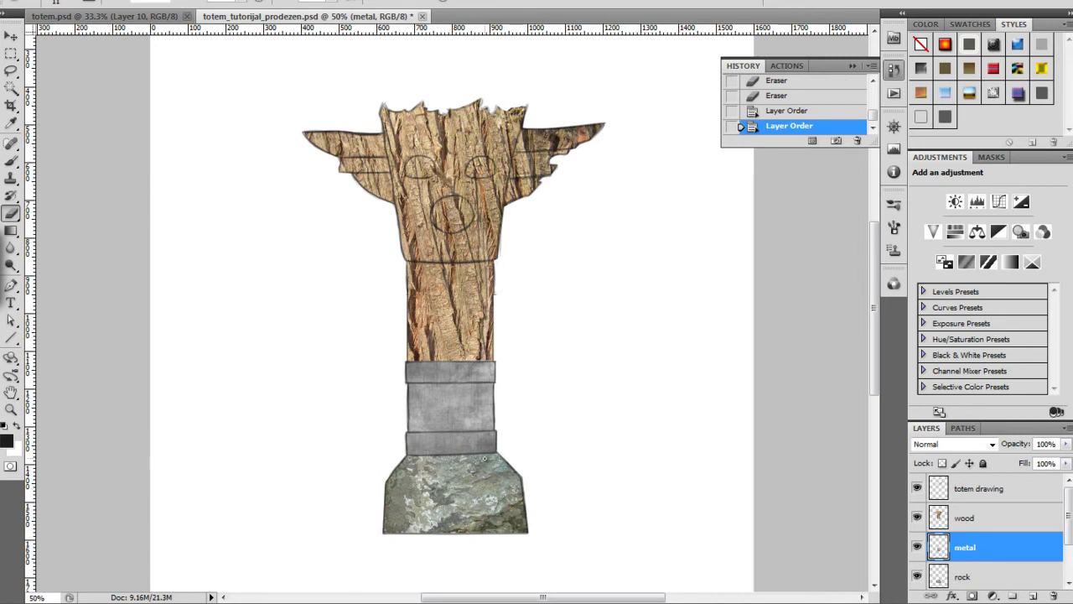
pyautogui.click(242, 388)
pyautogui.hotkey('ctrl', 'z')
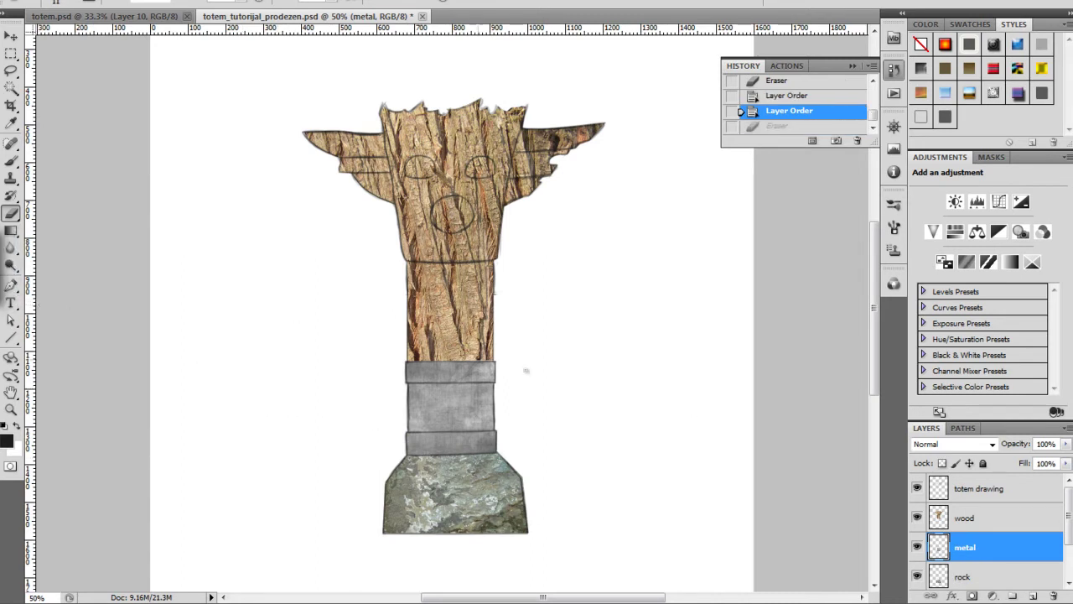
# Darken the bark along both side edges of the head and column on the wood layer with the Burn tool.
pyautogui.click(955, 521)
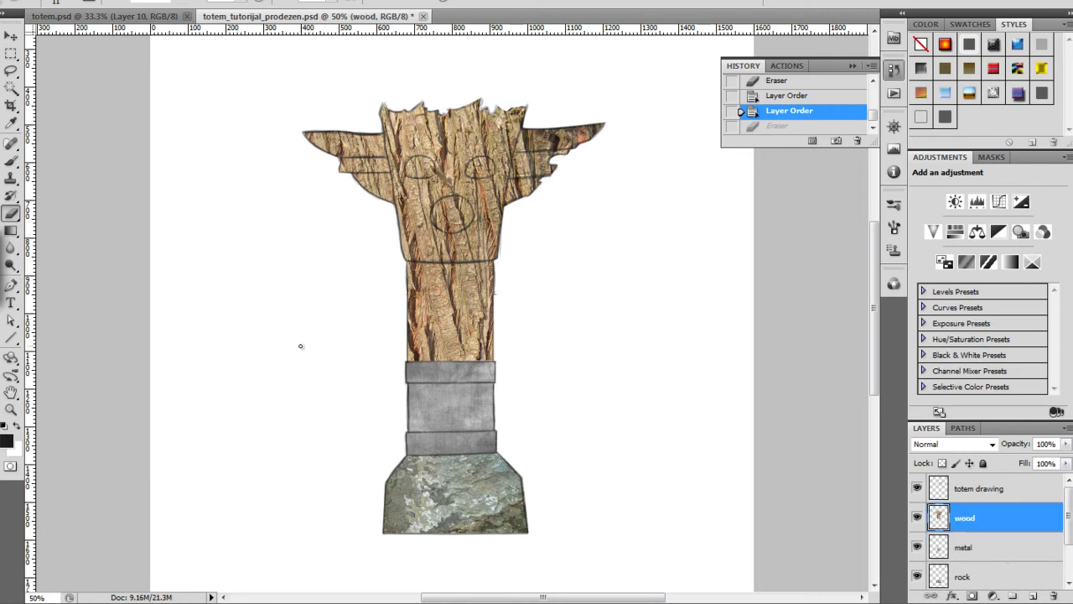
pyautogui.press('o')
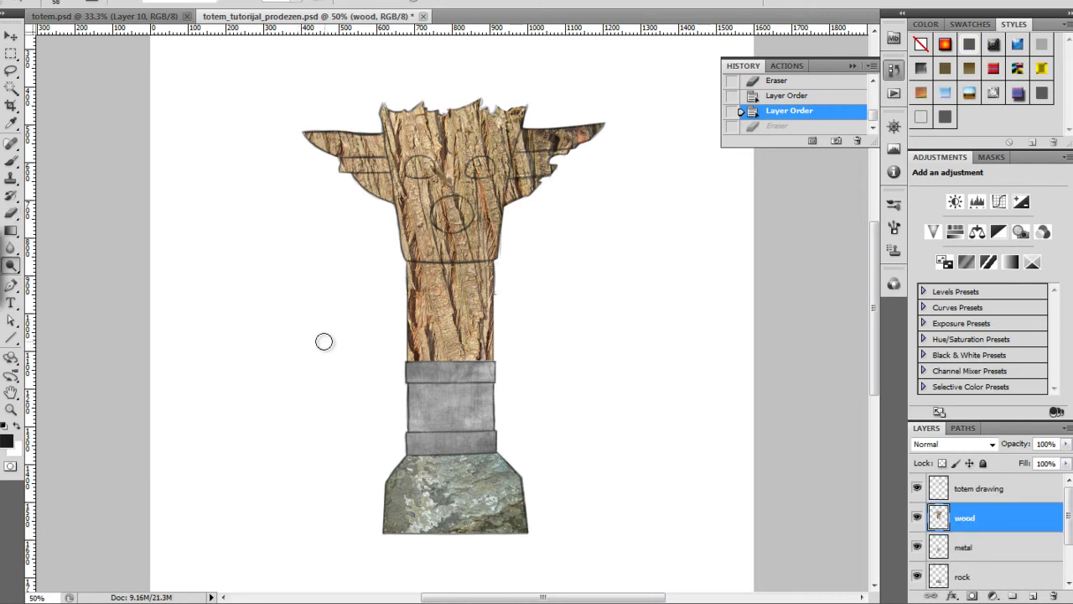
pyautogui.click(17, 270)
pyautogui.moveTo(522, 119); pyautogui.dragTo(493, 224)
pyautogui.moveTo(503, 179); pyautogui.dragTo(490, 274)
pyautogui.moveTo(392, 144); pyautogui.dragTo(406, 268)
pyautogui.moveTo(404, 194); pyautogui.dragTo(406, 270)
pyautogui.moveTo(391, 126); pyautogui.dragTo(405, 283)
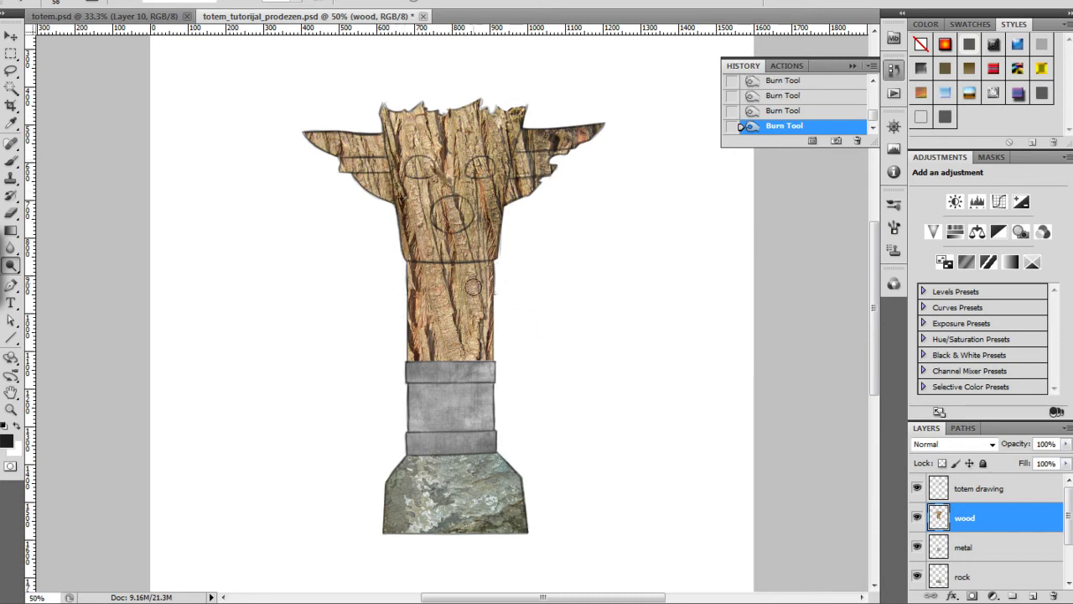
pyautogui.moveTo(413, 255)
pyautogui.mouseDown()
pyautogui.moveTo(503, 251)
pyautogui.moveTo(487, 261)
pyautogui.moveTo(411, 259)
pyautogui.moveTo(407, 249)
pyautogui.moveTo(415, 377)
pyautogui.mouseUp()
pyautogui.moveTo(491, 285)
pyautogui.mouseDown()
pyautogui.moveTo(478, 287)
pyautogui.moveTo(482, 429)
pyautogui.moveTo(500, 305)
pyautogui.mouseUp()
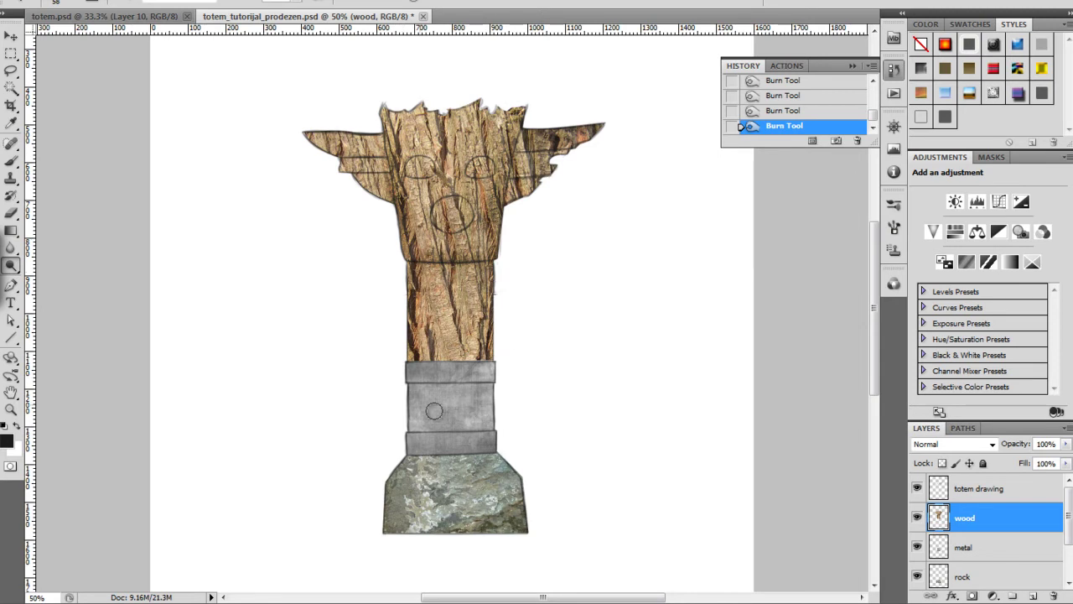
# Darken both side edges of the metal section on the metal layer, using the Burn tool with a 95 px soft brush.
pyautogui.click(972, 549)
pyautogui.rightClick(565, 366)
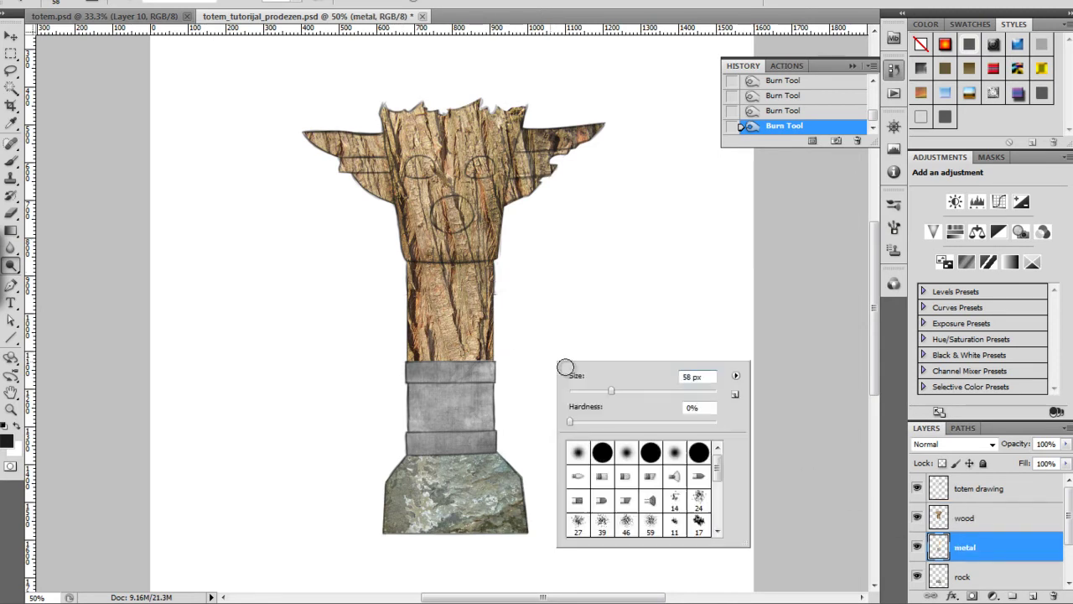
pyautogui.moveTo(417, 371)
pyautogui.mouseDown()
pyautogui.moveTo(414, 443)
pyautogui.moveTo(412, 357)
pyautogui.moveTo(415, 473)
pyautogui.mouseUp()
pyautogui.moveTo(489, 364)
pyautogui.mouseDown()
pyautogui.moveTo(491, 441)
pyautogui.moveTo(496, 390)
pyautogui.moveTo(496, 436)
pyautogui.mouseUp()
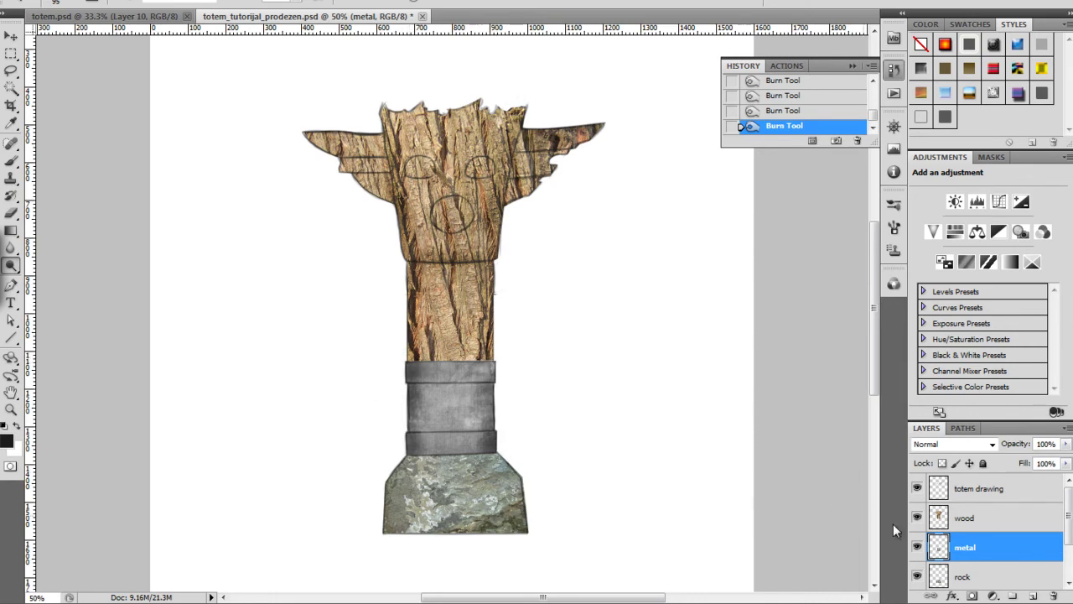
# Darken the side and lower edges of the stone base on the rock layer, using a 166 px soft Burn brush.
pyautogui.click(962, 576)
pyautogui.scroll(-3, 511, 411)
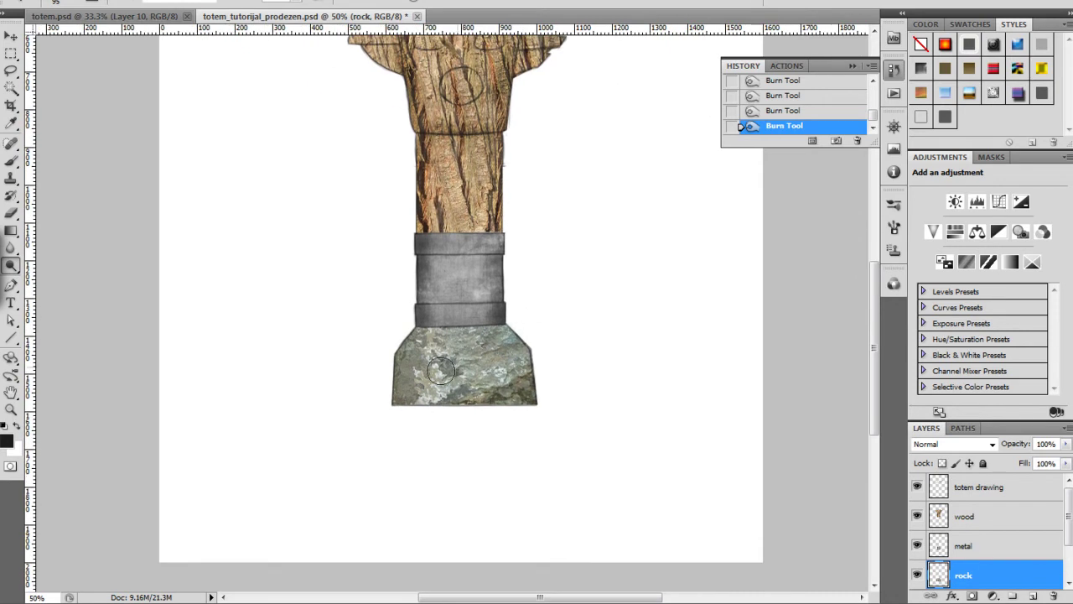
pyautogui.rightClick(450, 382)
pyautogui.moveTo(565, 412); pyautogui.dragTo(567, 413)
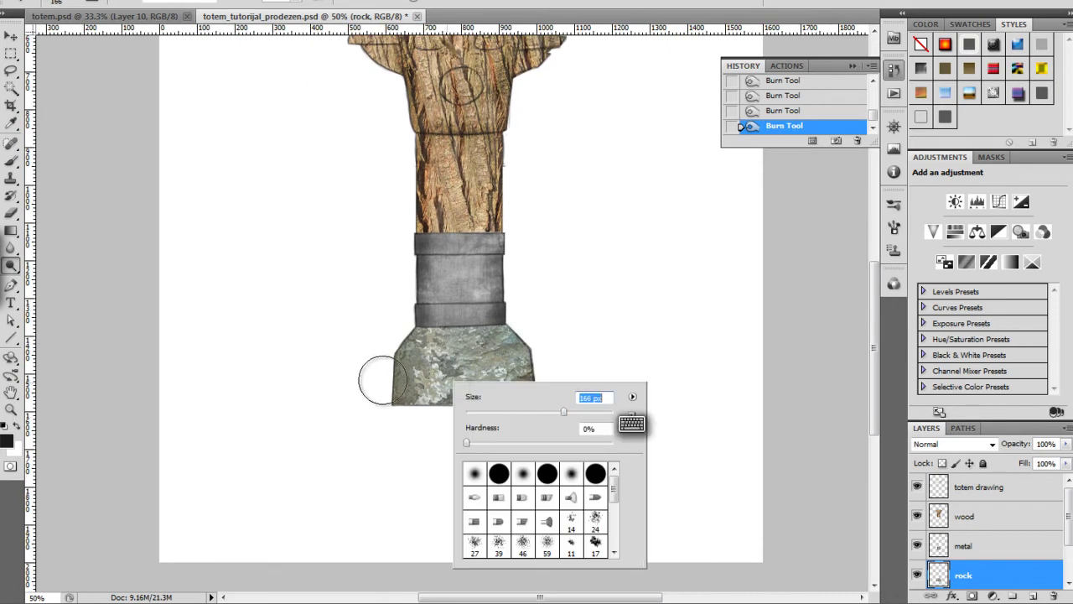
pyautogui.moveTo(382, 381); pyautogui.dragTo(565, 394)
pyautogui.moveTo(395, 368); pyautogui.dragTo(750, 374)
pyautogui.moveTo(488, 404)
pyautogui.mouseDown()
pyautogui.moveTo(535, 398)
pyautogui.moveTo(526, 407)
pyautogui.moveTo(518, 404)
pyautogui.moveTo(565, 386)
pyautogui.mouseUp()
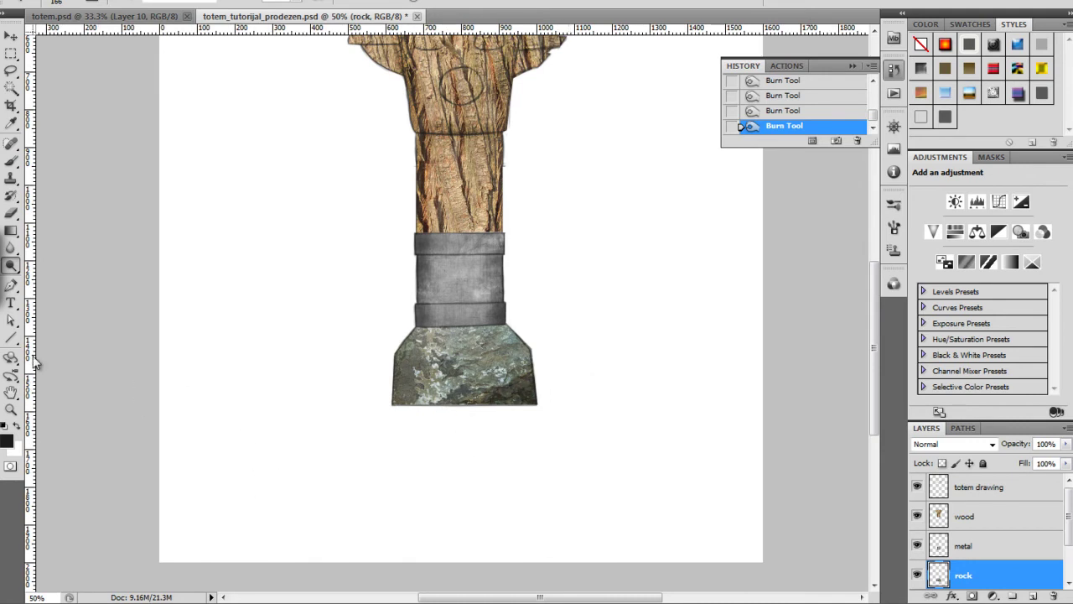
# Trace a closed Pen path around the totem's left eye.
pyautogui.hotkey('ctrl', '-')
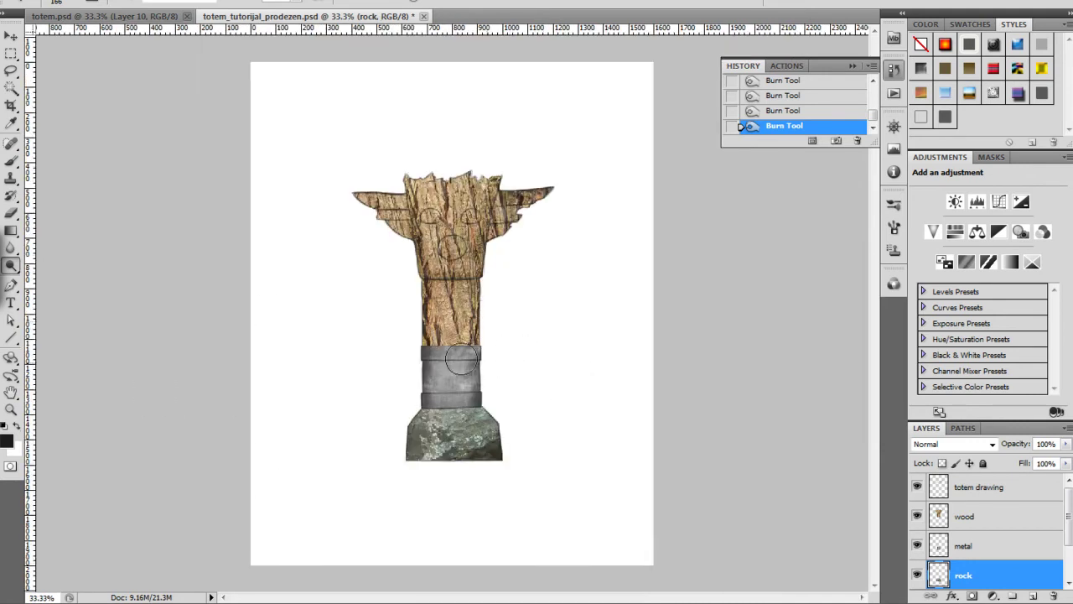
pyautogui.hotkey('ctrl', '+')
pyautogui.hotkey('ctrl', '+')
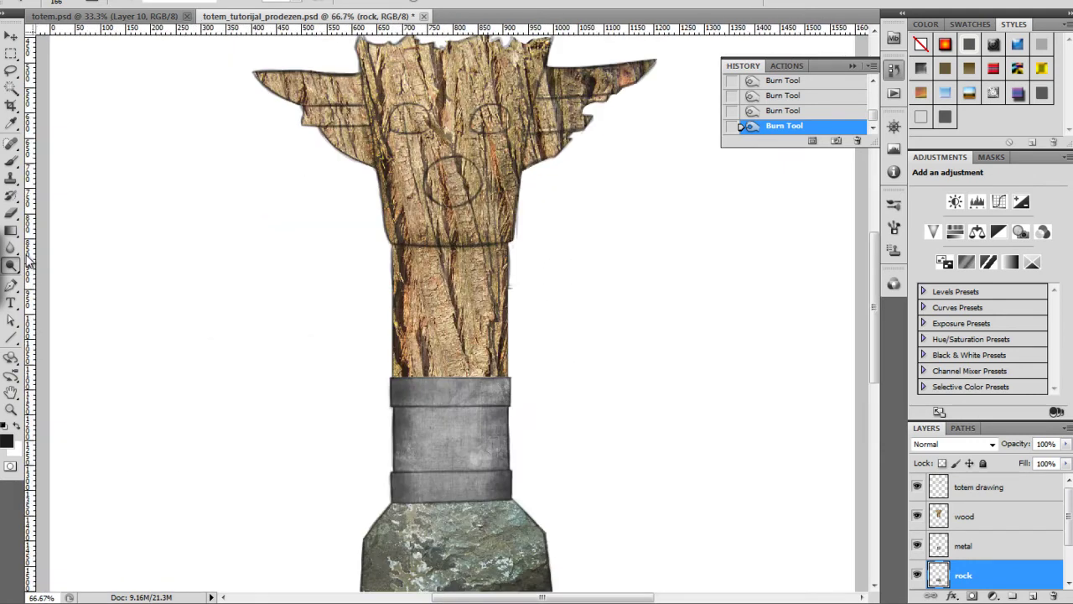
pyautogui.moveTo(445, 299); pyautogui.dragTo(461, 345)
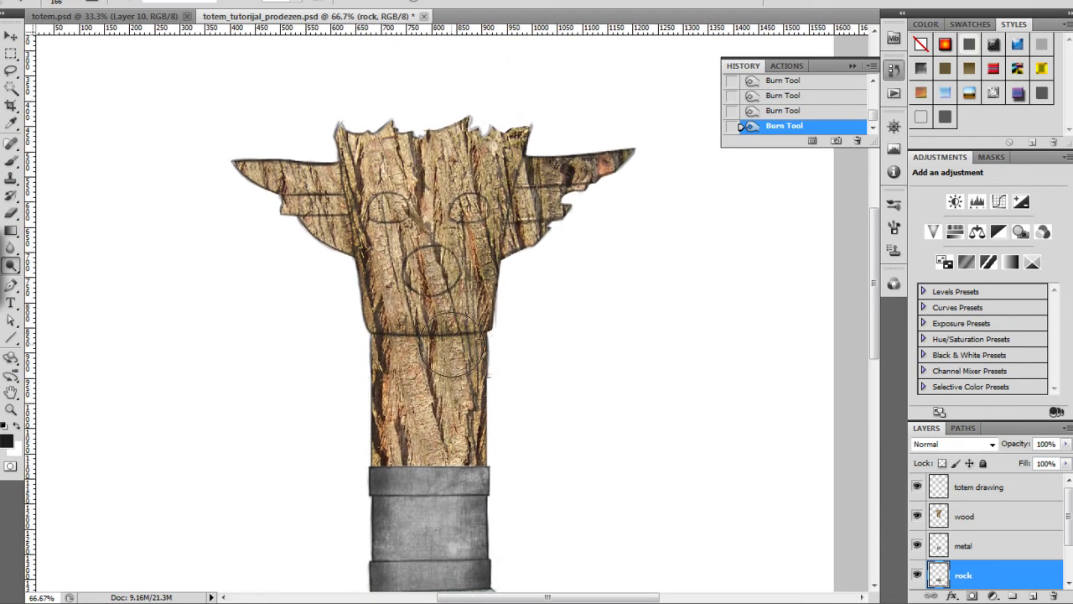
pyautogui.press('p')
pyautogui.click(389, 204)
pyautogui.moveTo(388, 201); pyautogui.dragTo(365, 199)
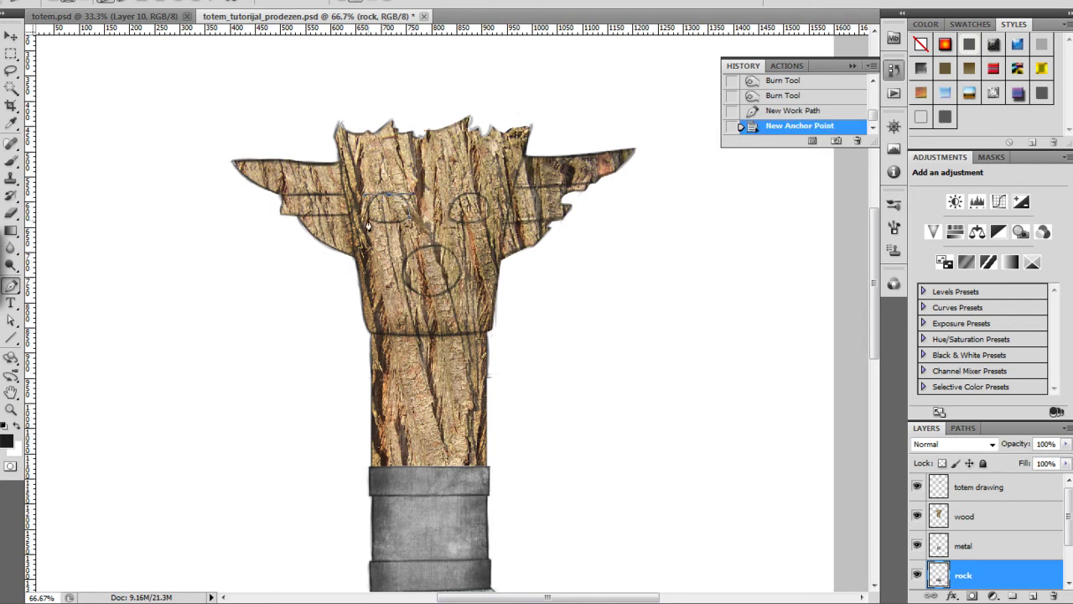
pyautogui.click(409, 226)
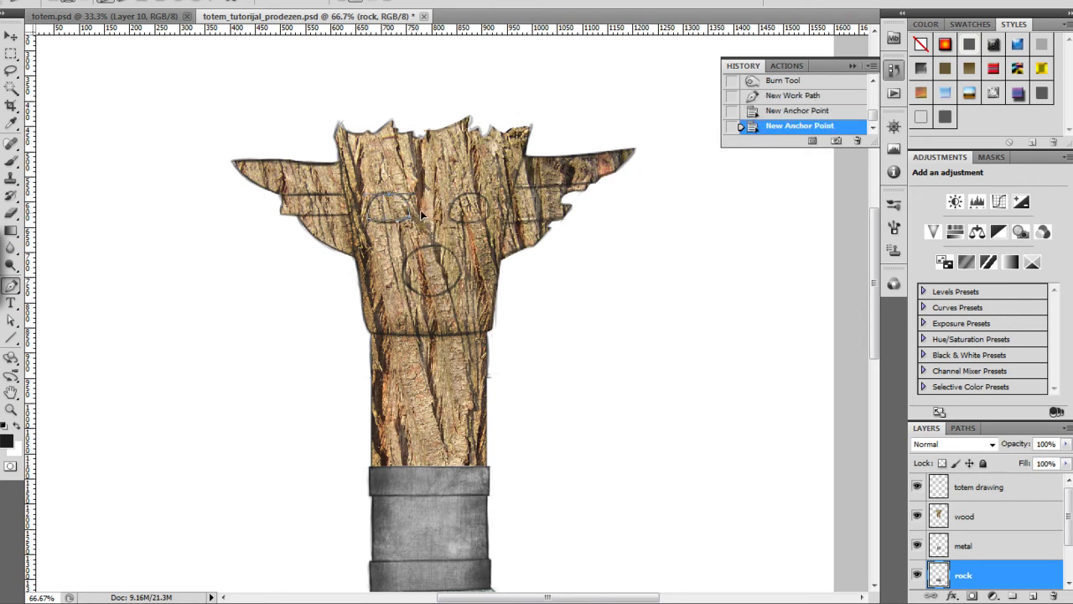
pyautogui.click(425, 206)
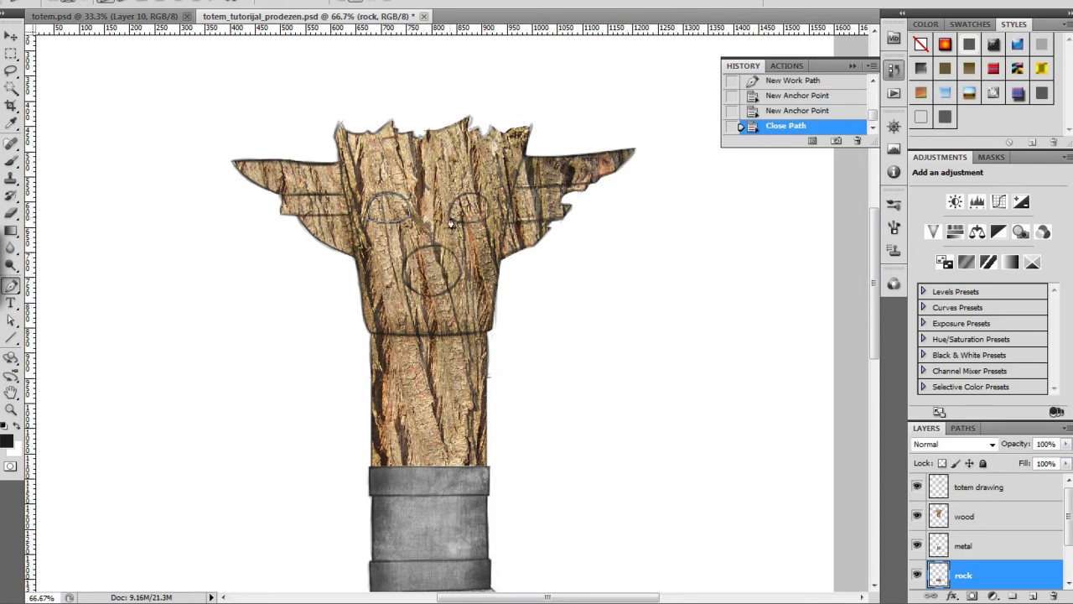
# Trace a closed Pen path around the totem's right eye.
pyautogui.click(451, 216)
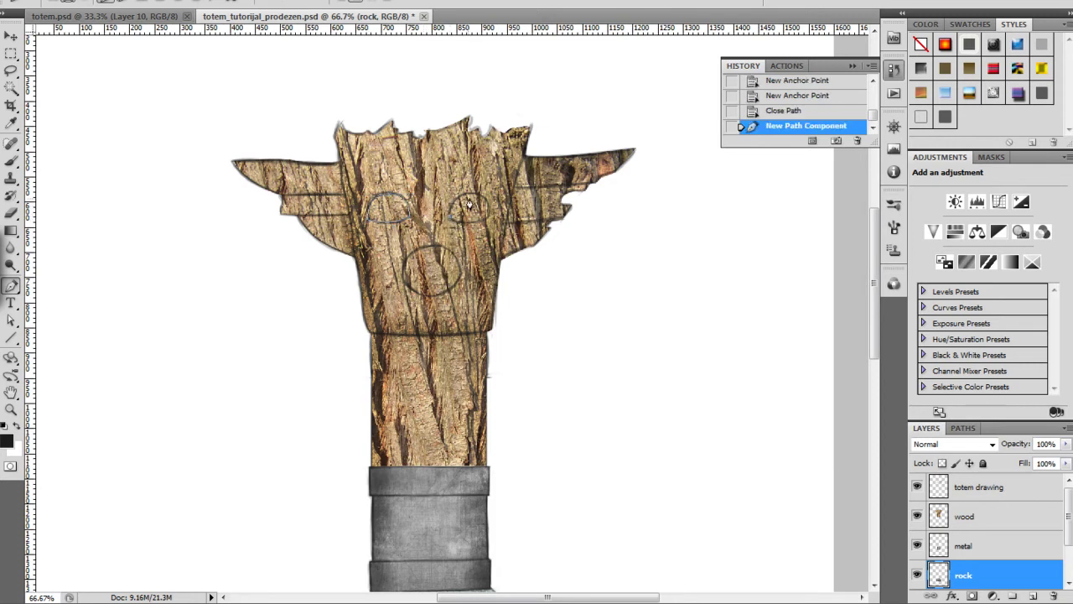
pyautogui.click(489, 196)
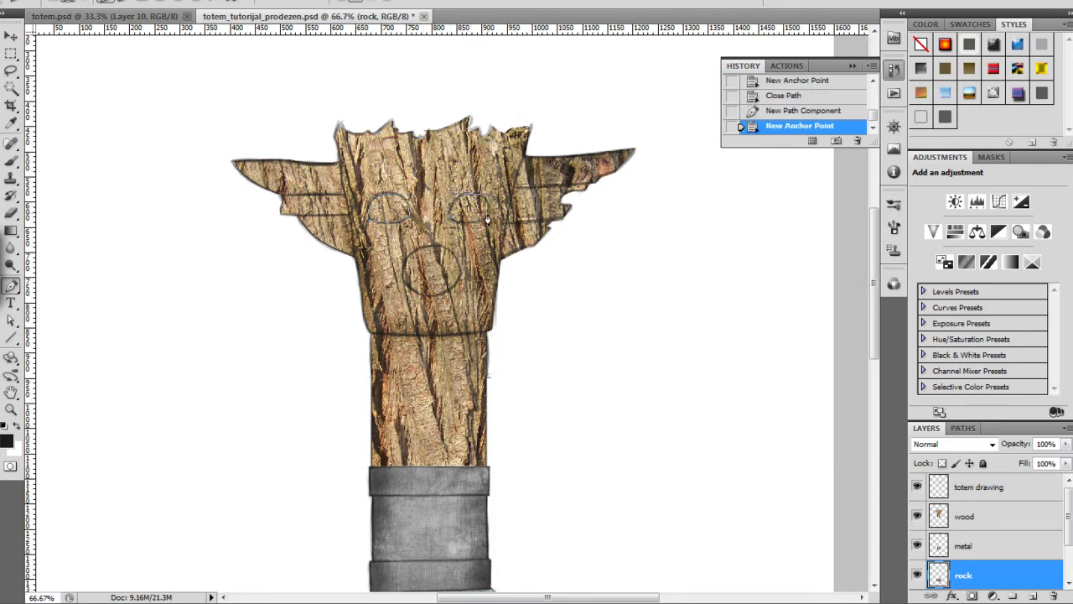
pyautogui.click(486, 220)
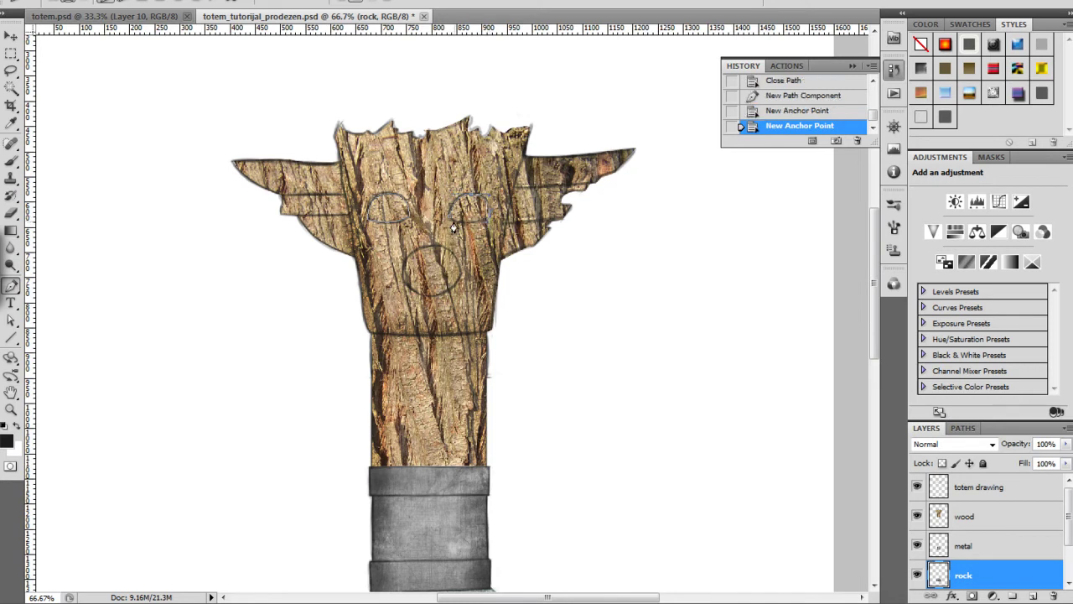
pyautogui.click(445, 207)
# Create a new layer named shadow directly above the wood layer.
pyautogui.click(961, 519)
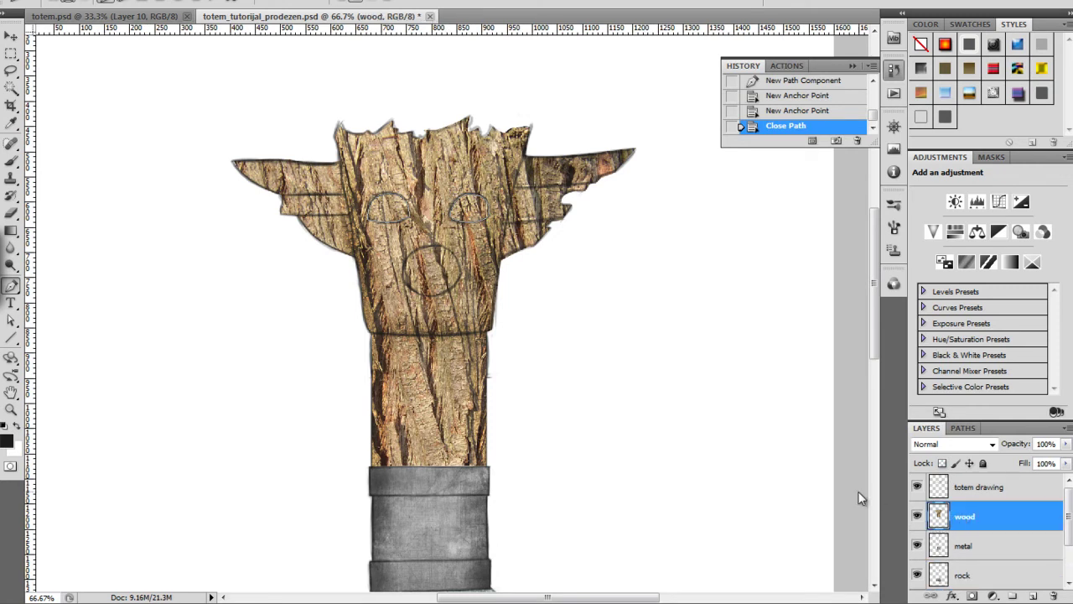
pyautogui.hotkey('ctrl', 'shift', 'n')
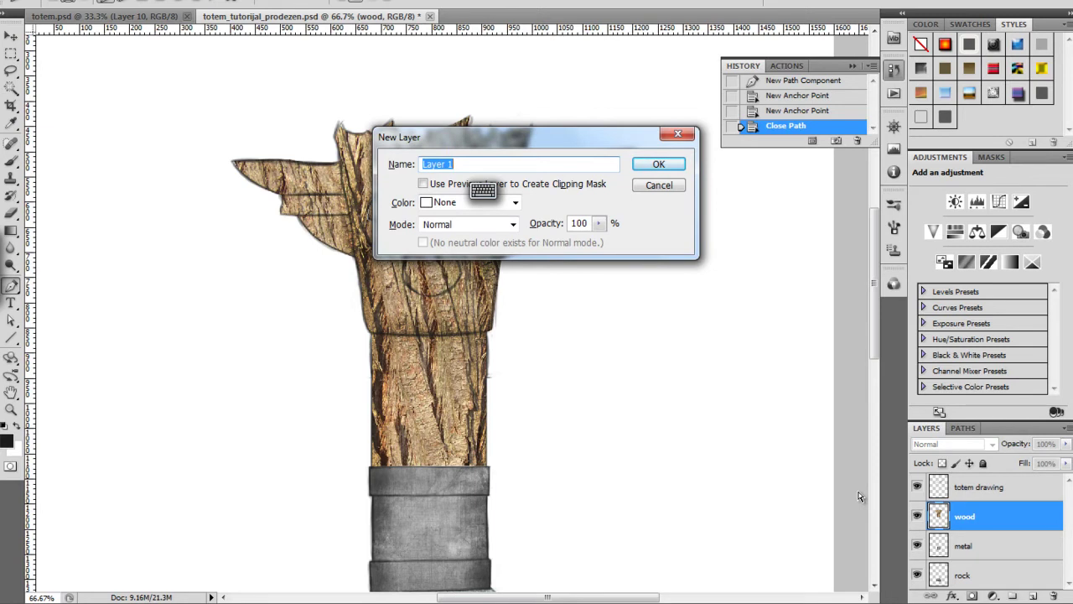
pyautogui.write('shadow')
pyautogui.press('Return')
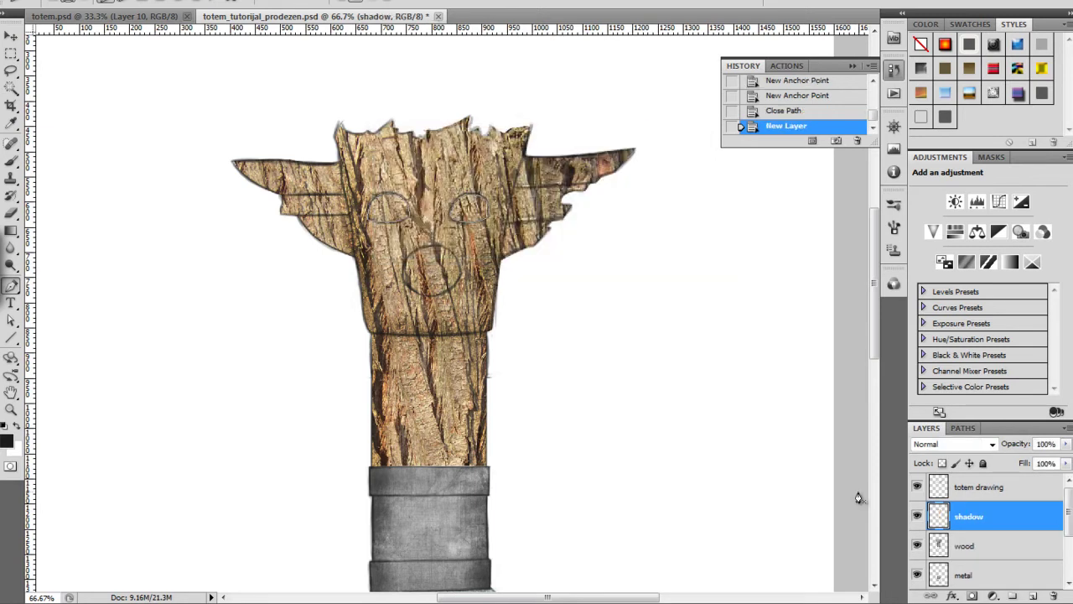
# Load the eye paths as a selection and invert it so that only the two eye shapes are selected.
pyautogui.click(962, 428)
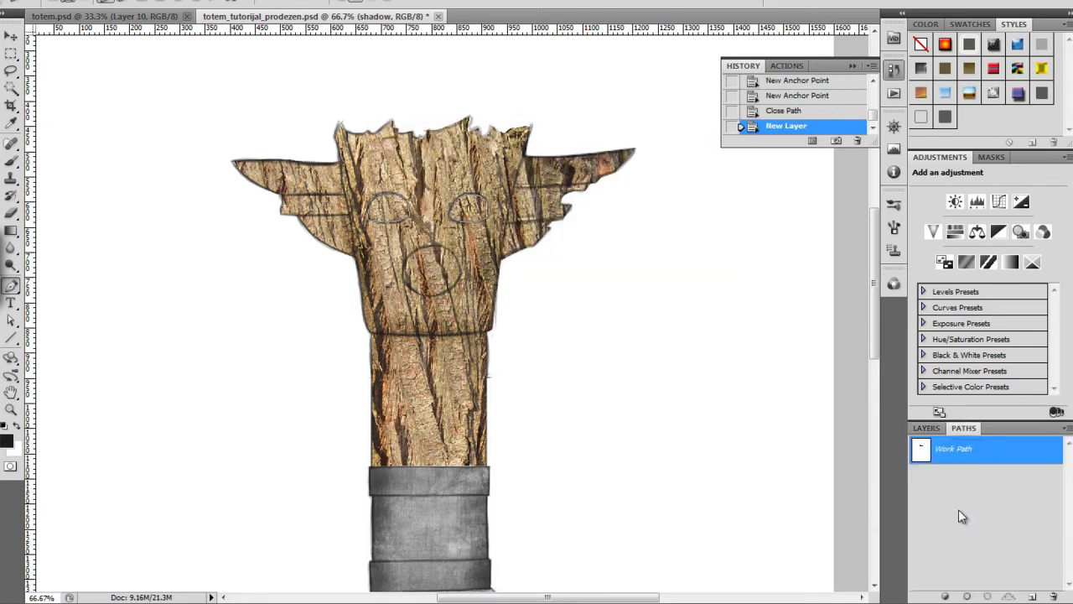
pyautogui.click(987, 596)
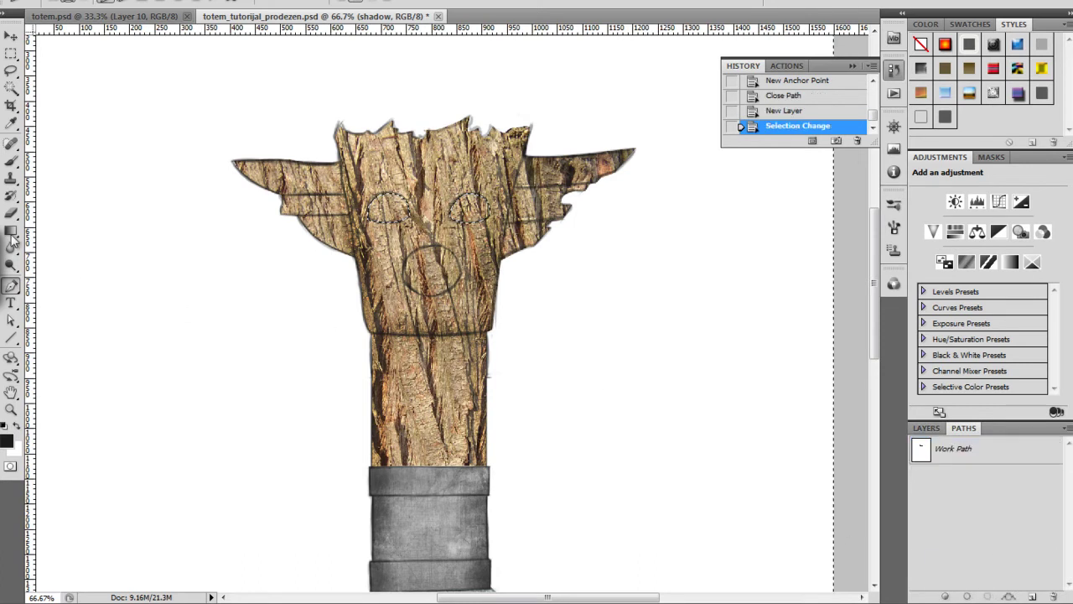
pyautogui.hotkey('ctrl', 'shift', 'i')
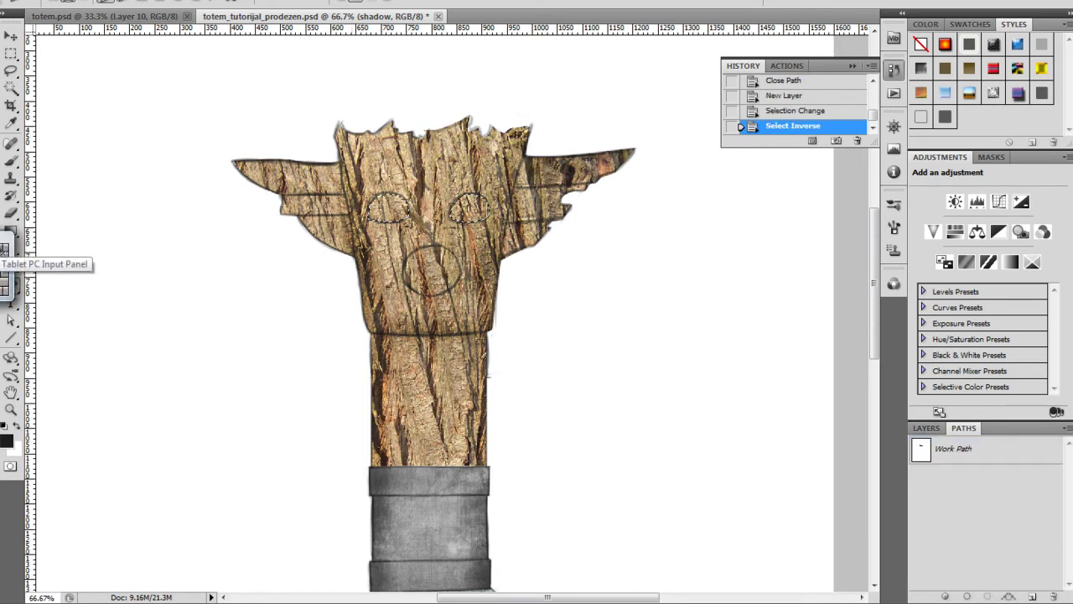
# Shade both eyes from top to bottom with the Foreground to Transparent gradient on the shadow layer, and deselect.
pyautogui.click(11, 231)
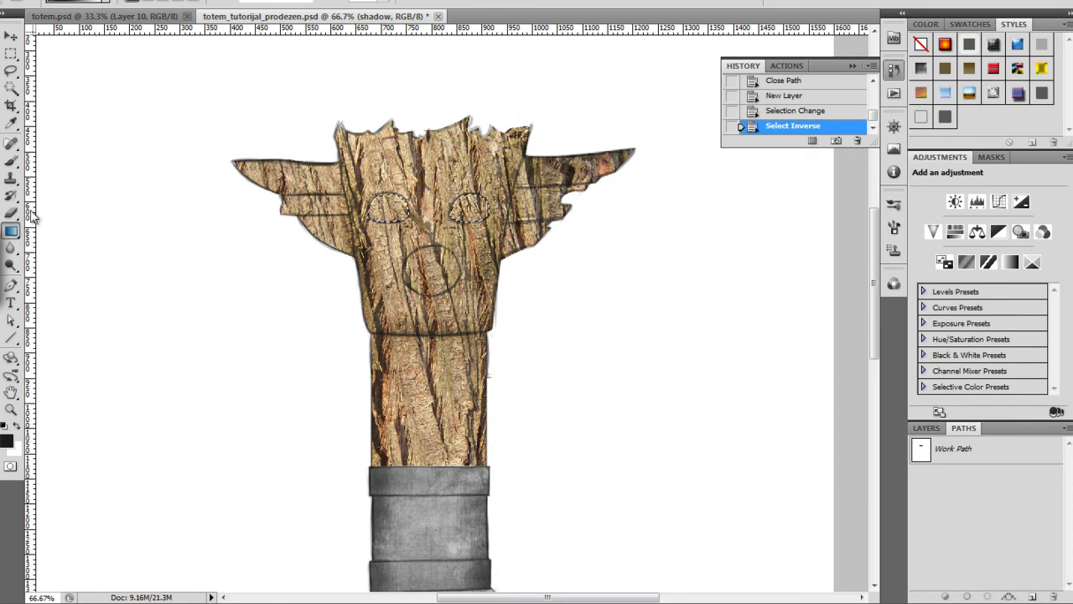
pyautogui.click(83, 3)
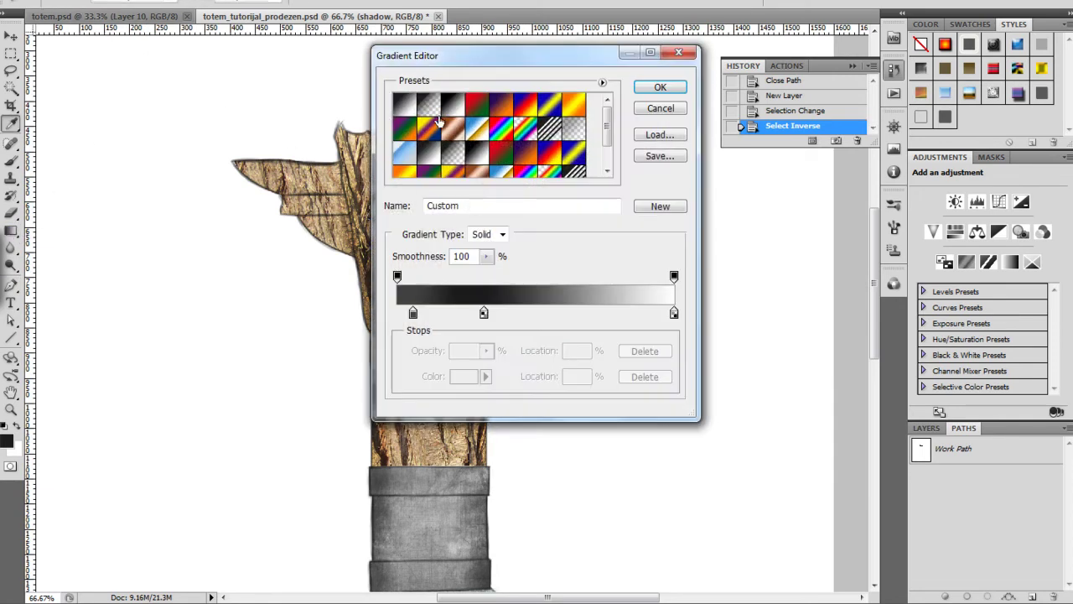
pyautogui.click(429, 104)
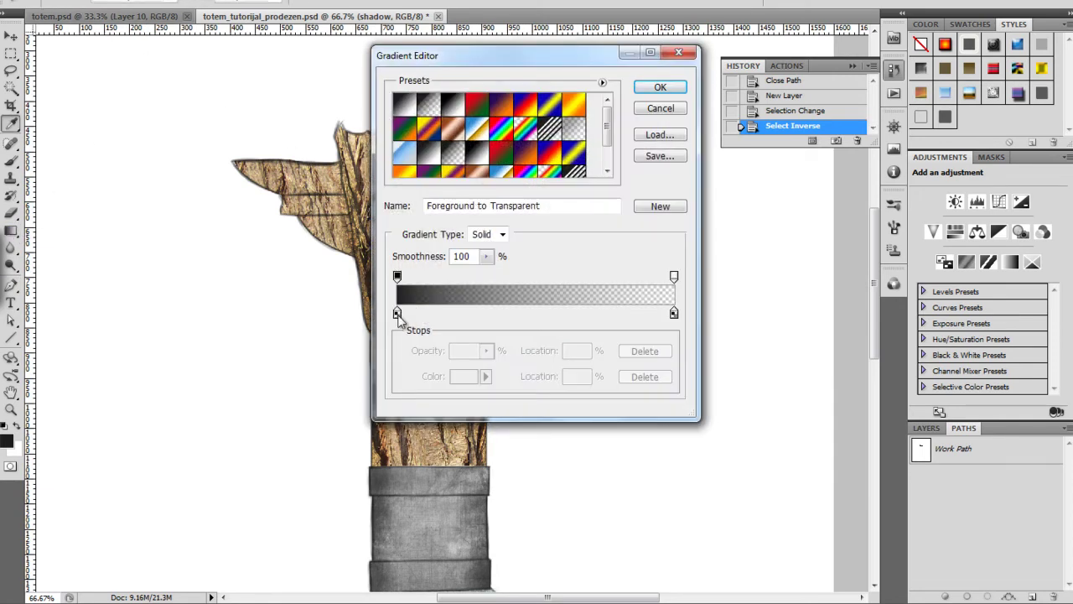
pyautogui.click(675, 88)
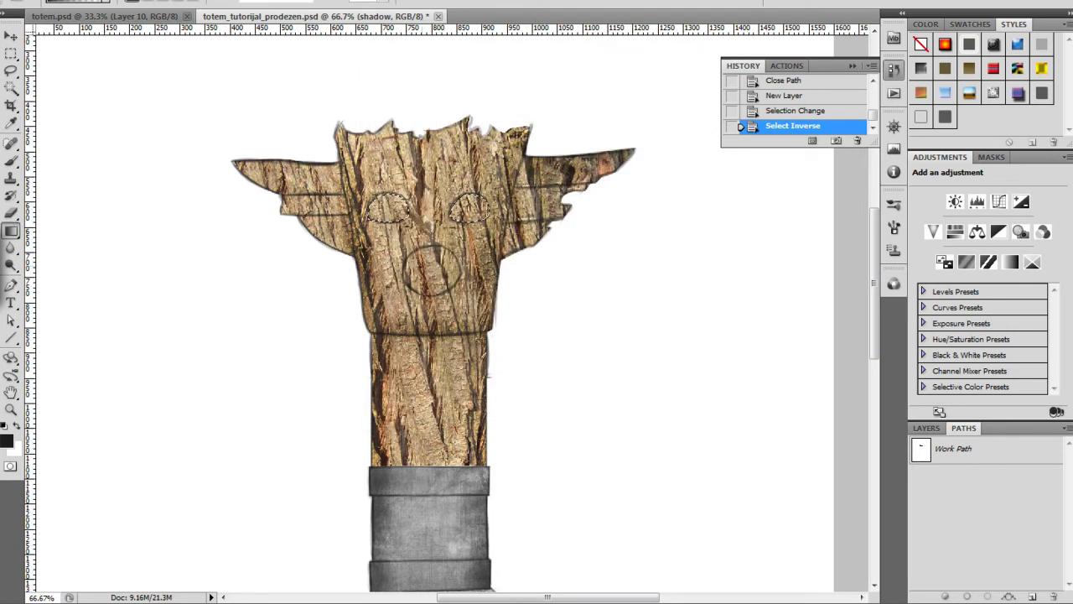
pyautogui.moveTo(433, 196); pyautogui.dragTo(433, 241)
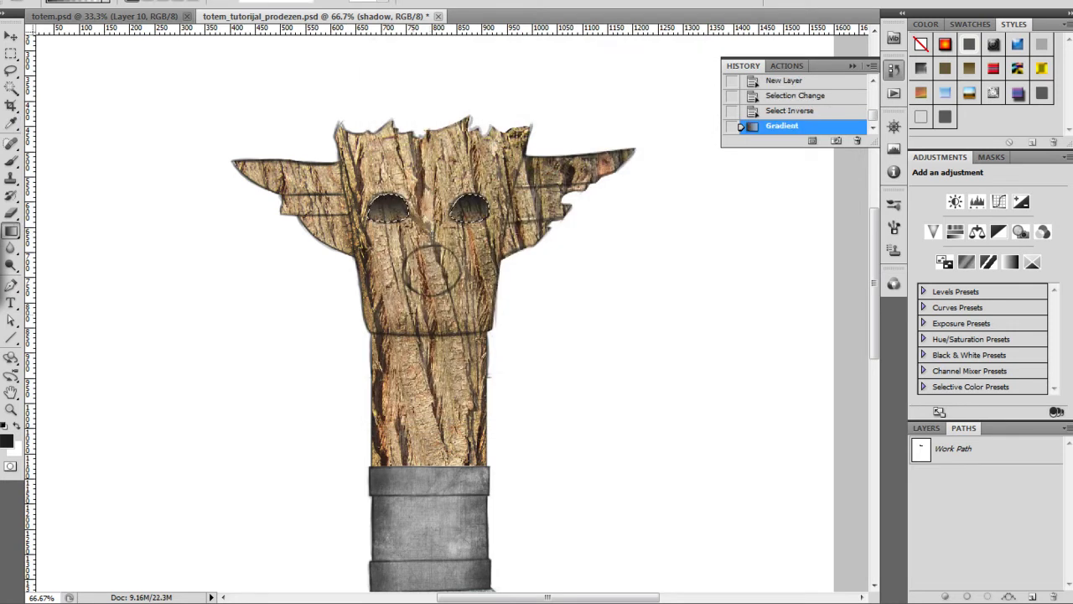
pyautogui.hotkey('ctrl', 'd')
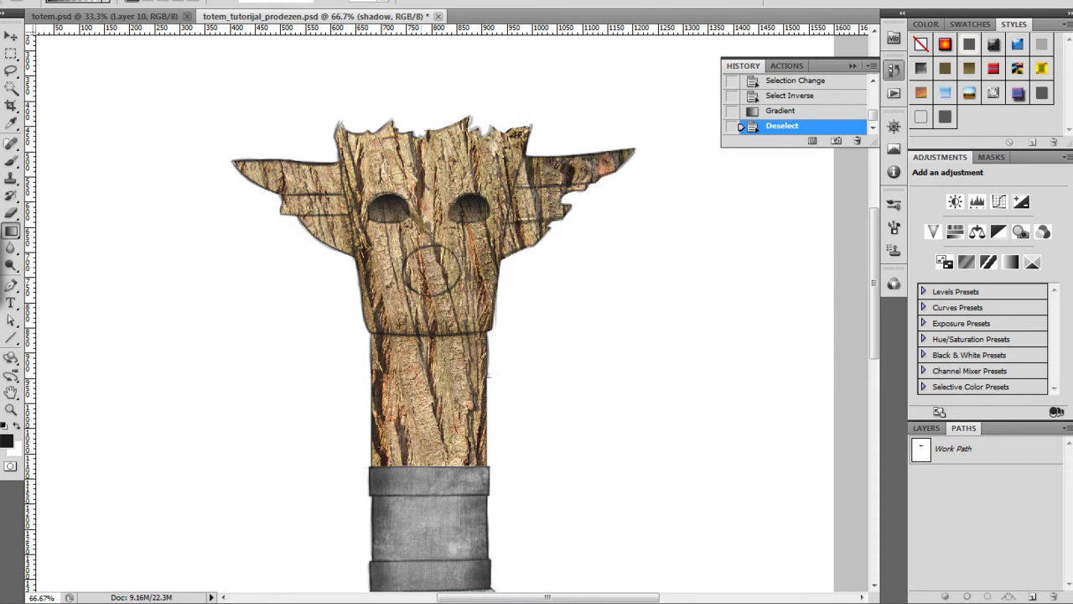
# Trace a closed Pen path around the totem's round mouth.
pyautogui.press('p')
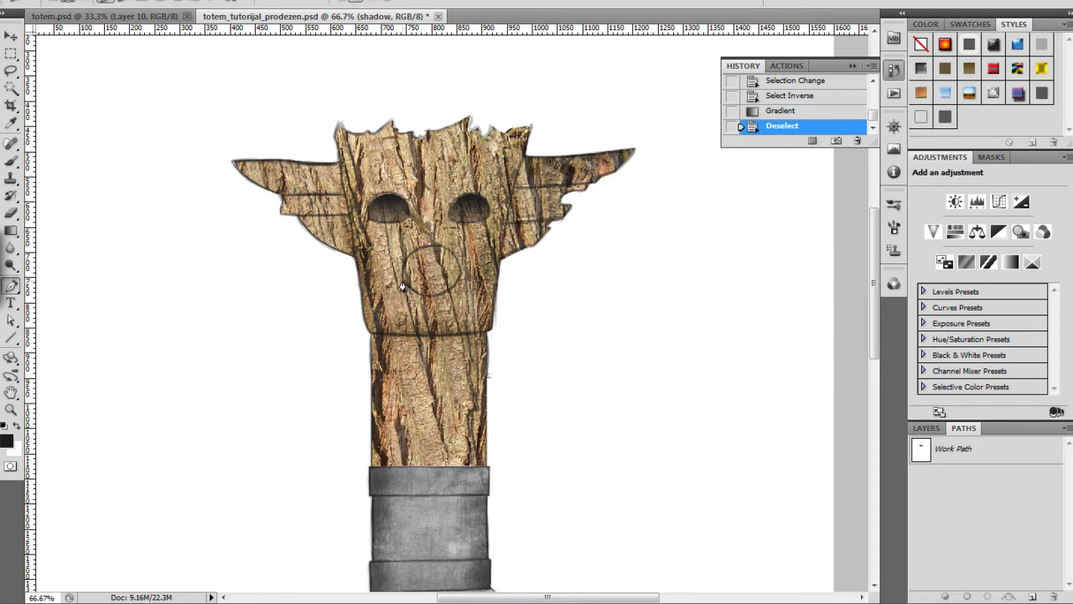
pyautogui.click(429, 256)
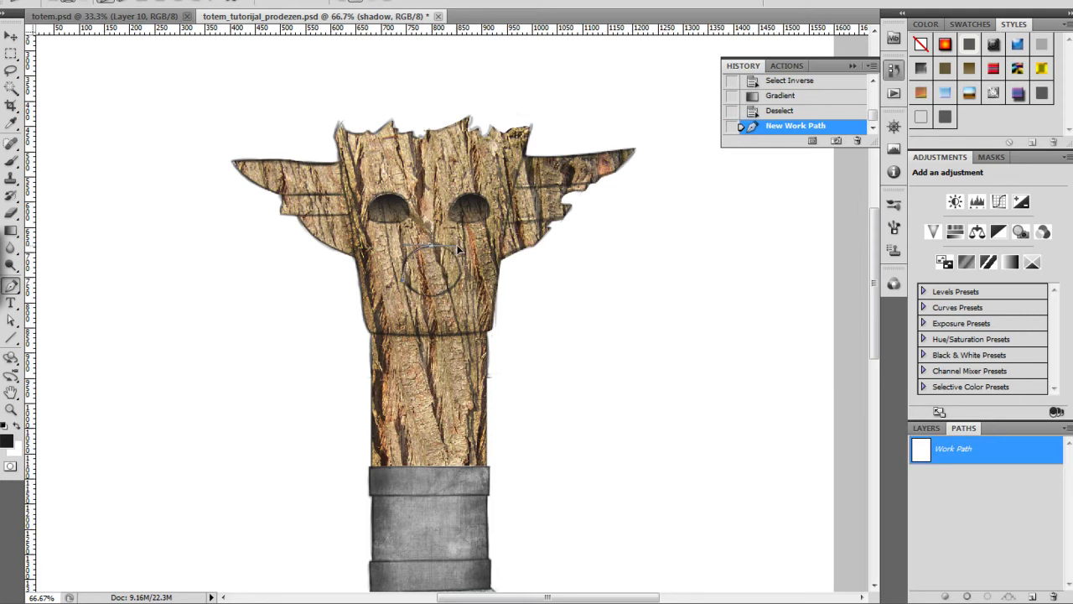
pyautogui.click(460, 244)
pyautogui.click(460, 276)
pyautogui.moveTo(459, 282); pyautogui.dragTo(459, 283)
pyautogui.click(406, 292)
pyautogui.click(403, 282)
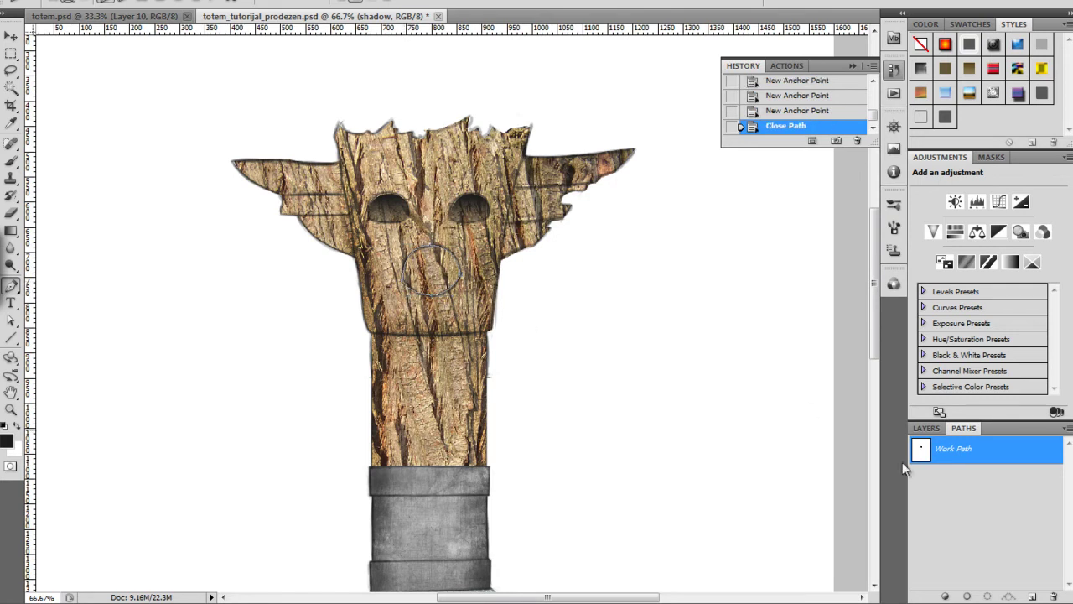
# Convert the mouth path to a selection of the mouth's interior, shade it with a gradient darkest at the top, and deselect.
pyautogui.click(988, 595)
pyautogui.click(11, 231)
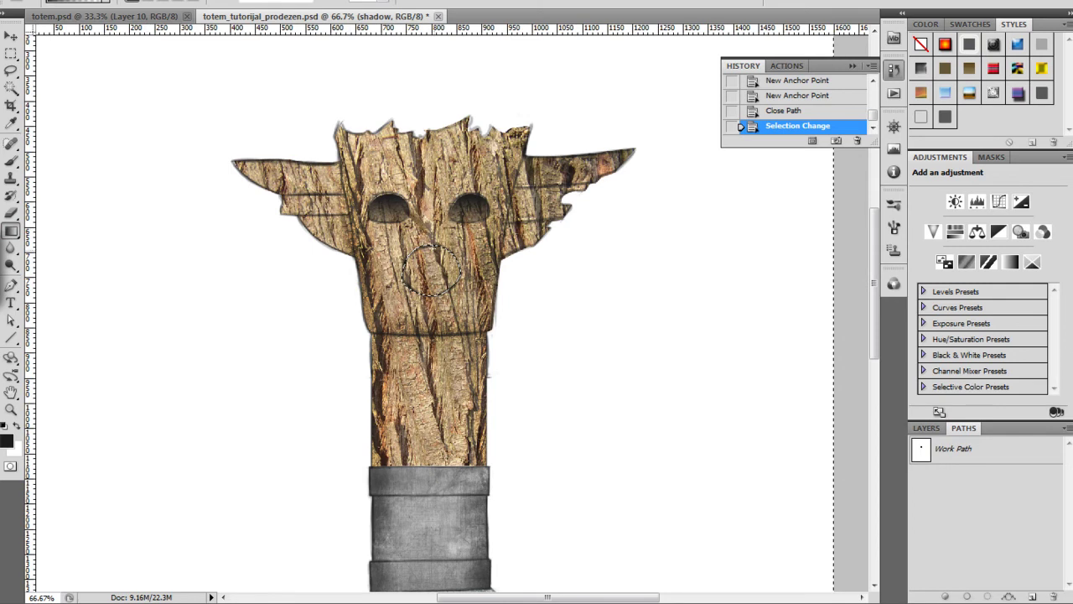
pyautogui.hotkey('ctrl', 'shift', 'i')
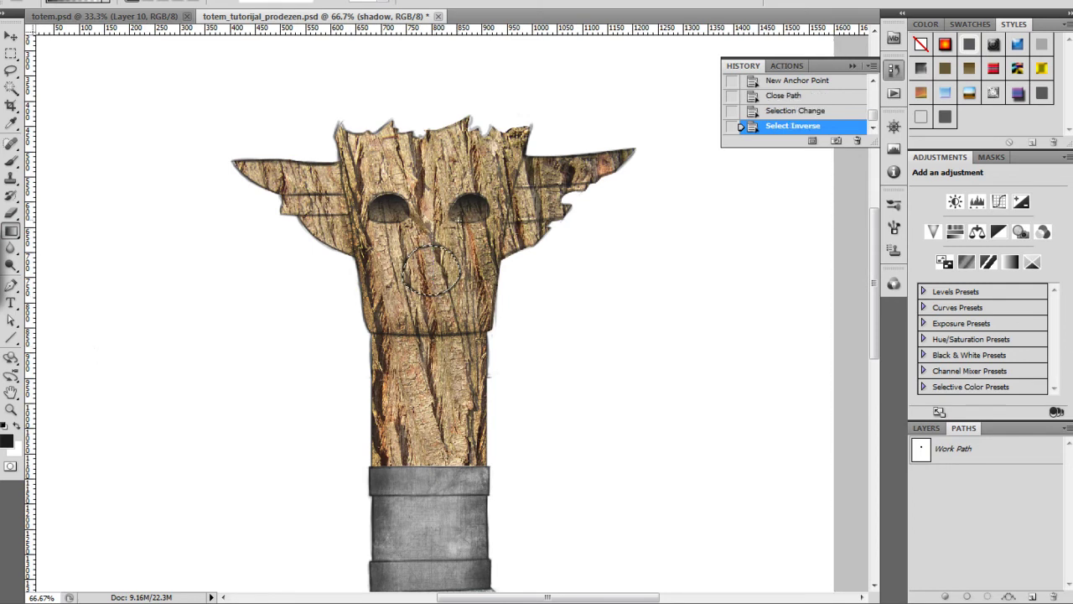
pyautogui.moveTo(432, 294); pyautogui.dragTo(431, 296)
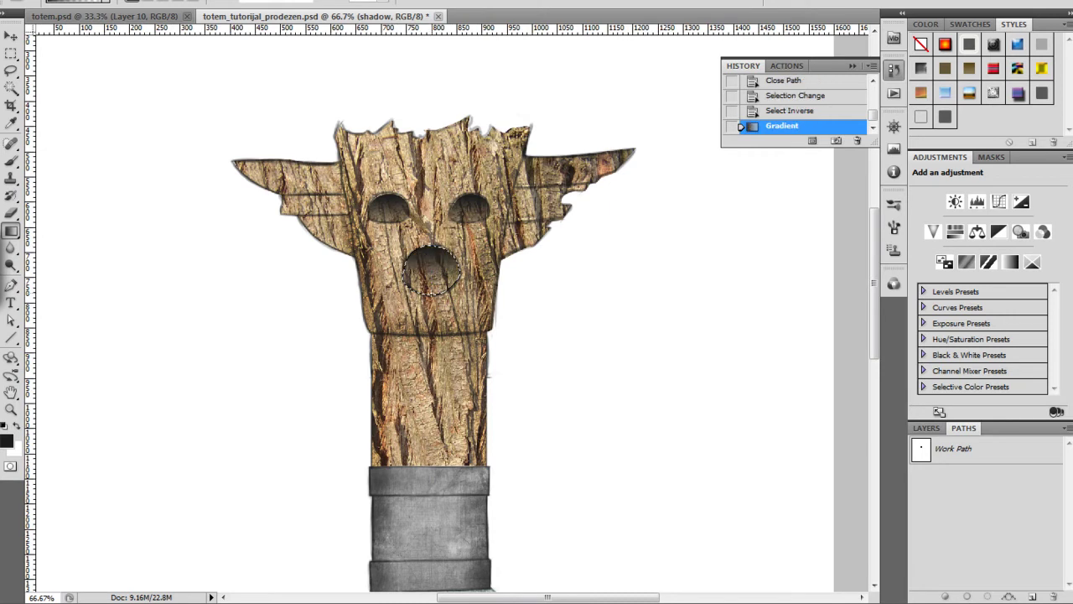
pyautogui.hotkey('ctrl', 'z')
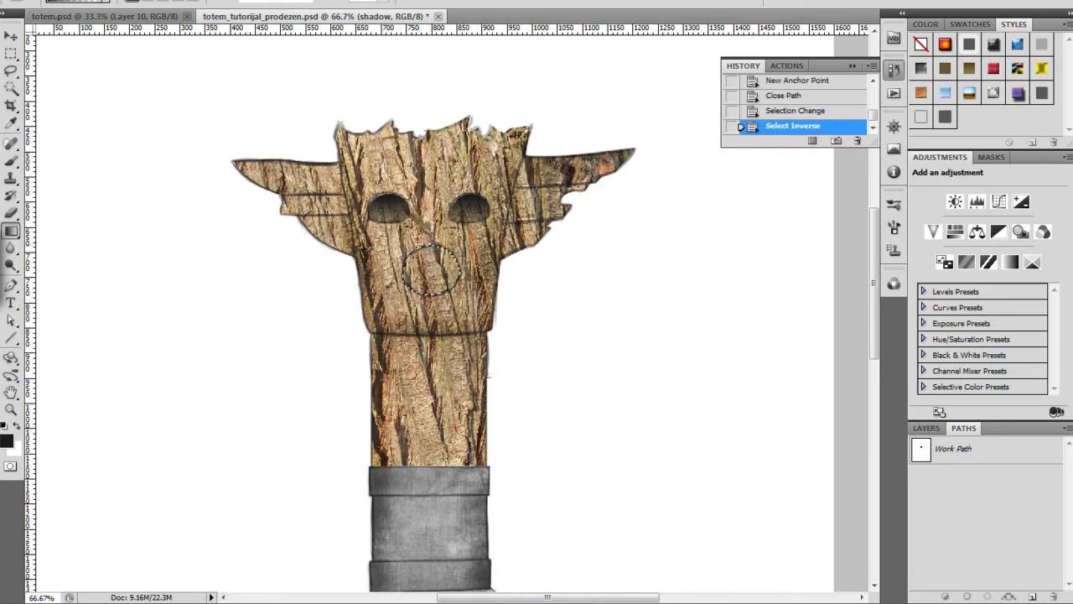
pyautogui.hotkey('ctrl', 'z')
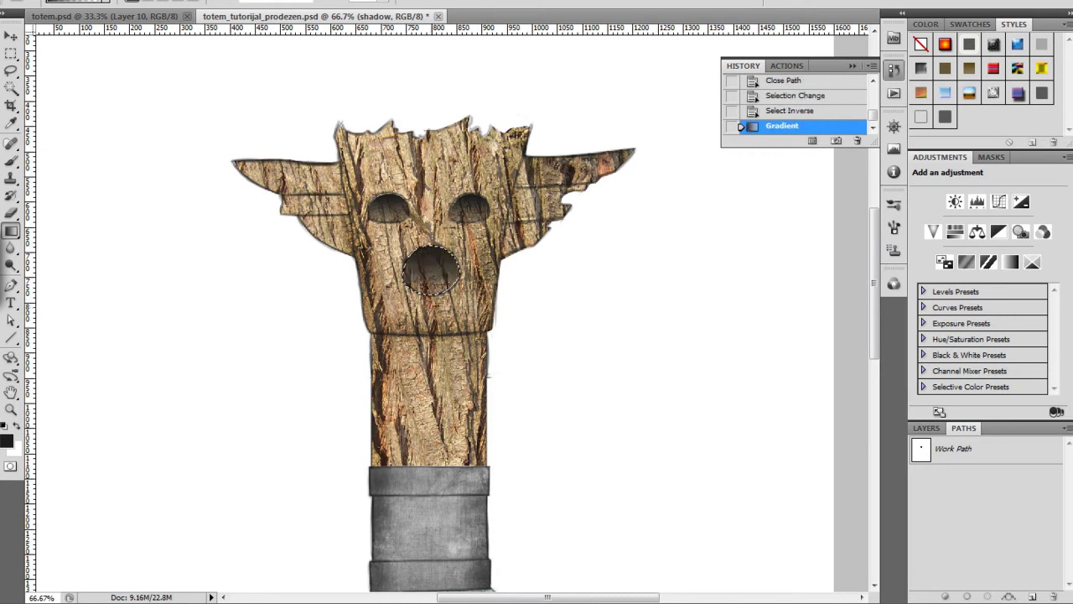
pyautogui.hotkey('ctrl', 'd')
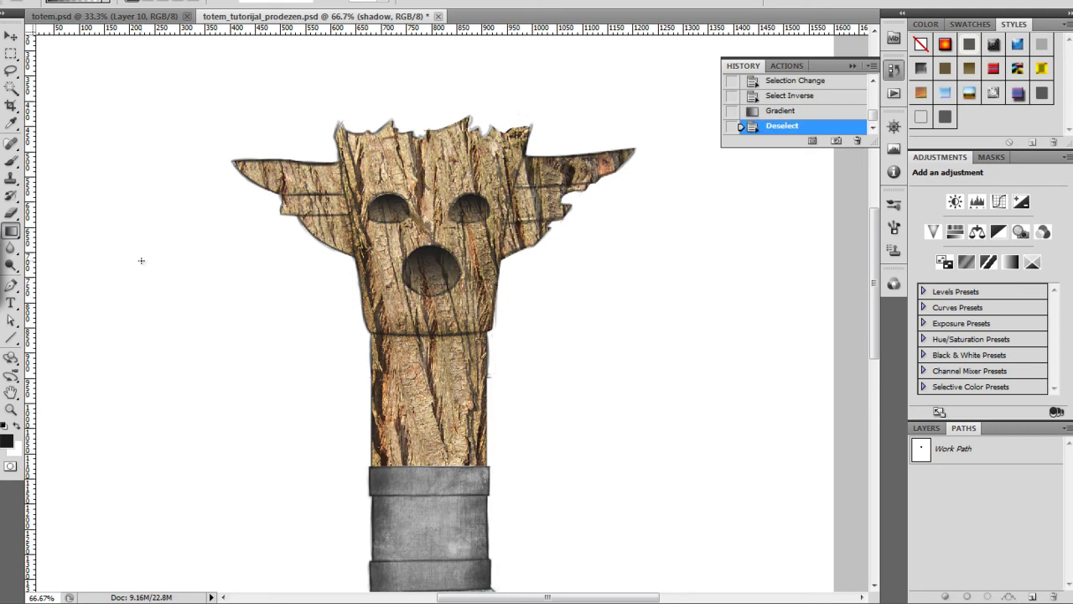
pyautogui.hotkey('ctrl', '-')
pyautogui.hotkey('ctrl', '-')
pyautogui.hotkey('ctrl', '-')
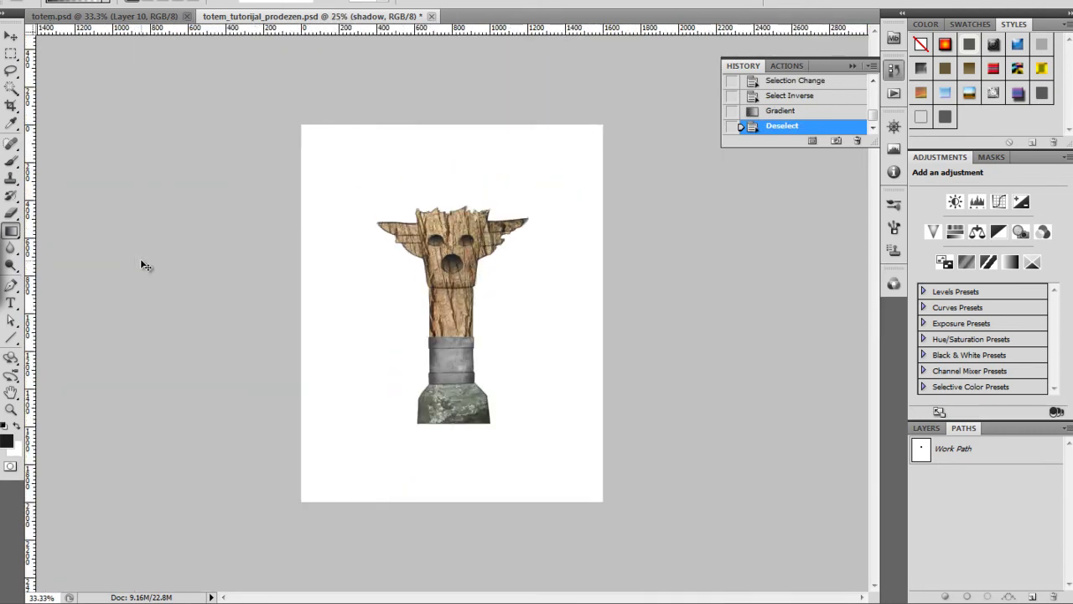
pyautogui.hotkey('ctrl', '+')
pyautogui.hotkey('ctrl', '+')
pyautogui.hotkey('ctrl', '+')
pyautogui.moveTo(384, 261); pyautogui.dragTo(358, 341)
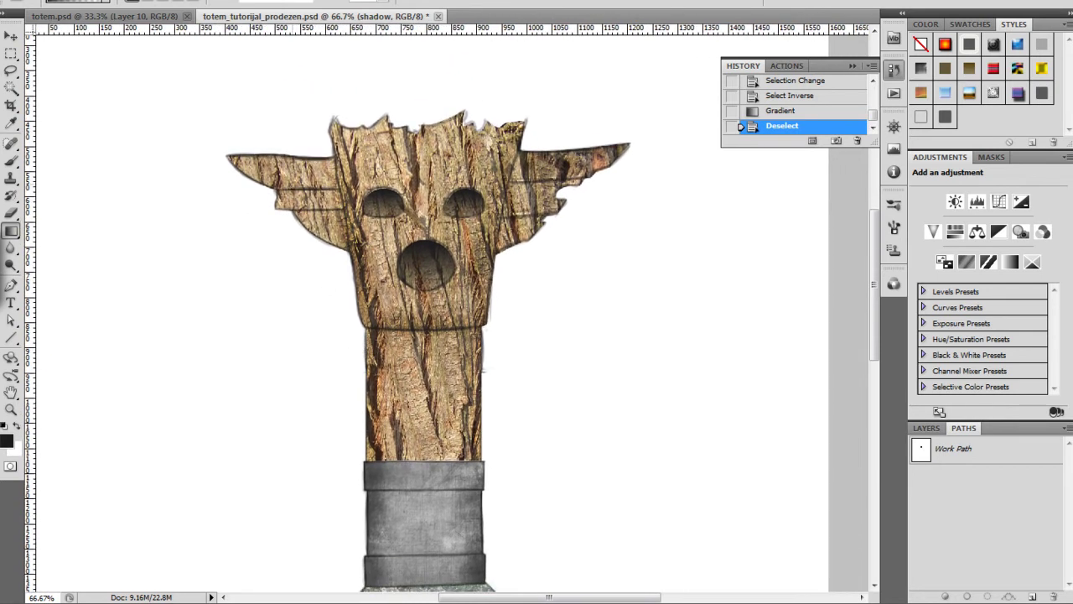
# Trace a closed Pen path for the left wing's shadows, following its two horizontal creases and the edge beside the head.
pyautogui.press('p')
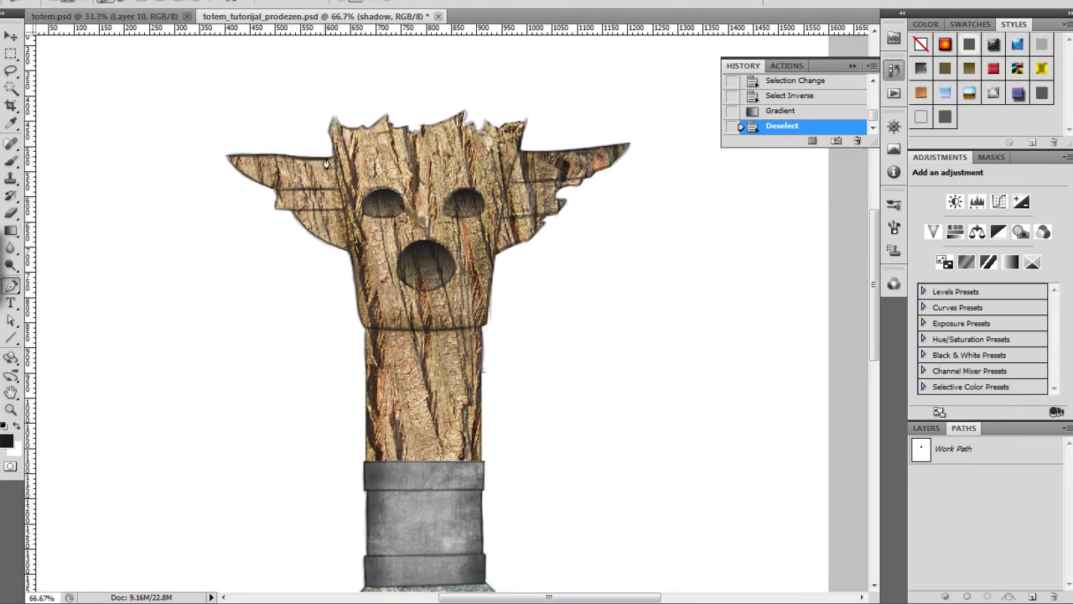
pyautogui.click(336, 174)
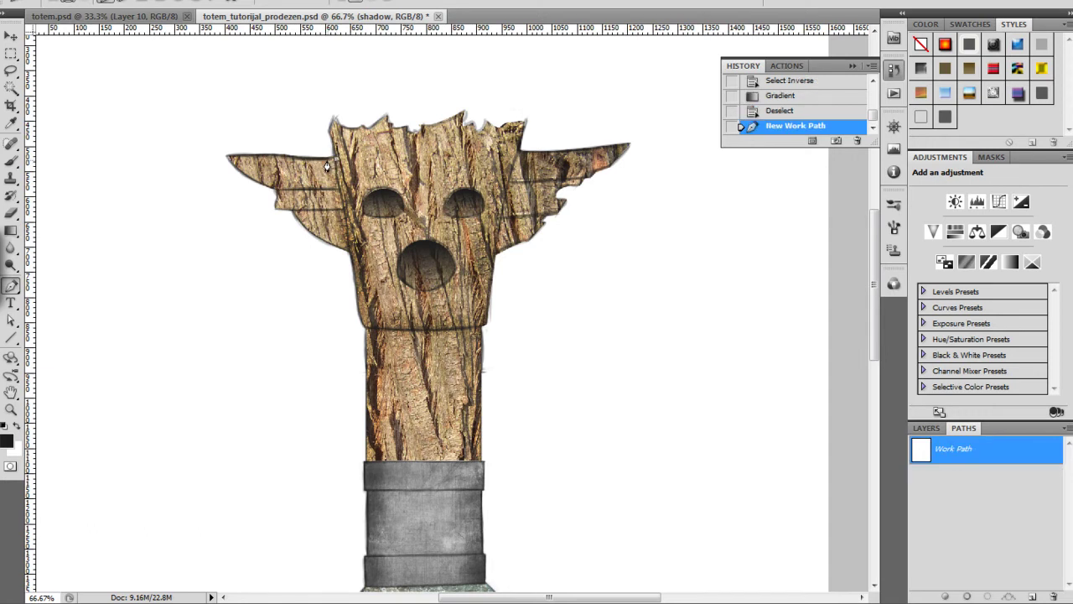
pyautogui.click(331, 189)
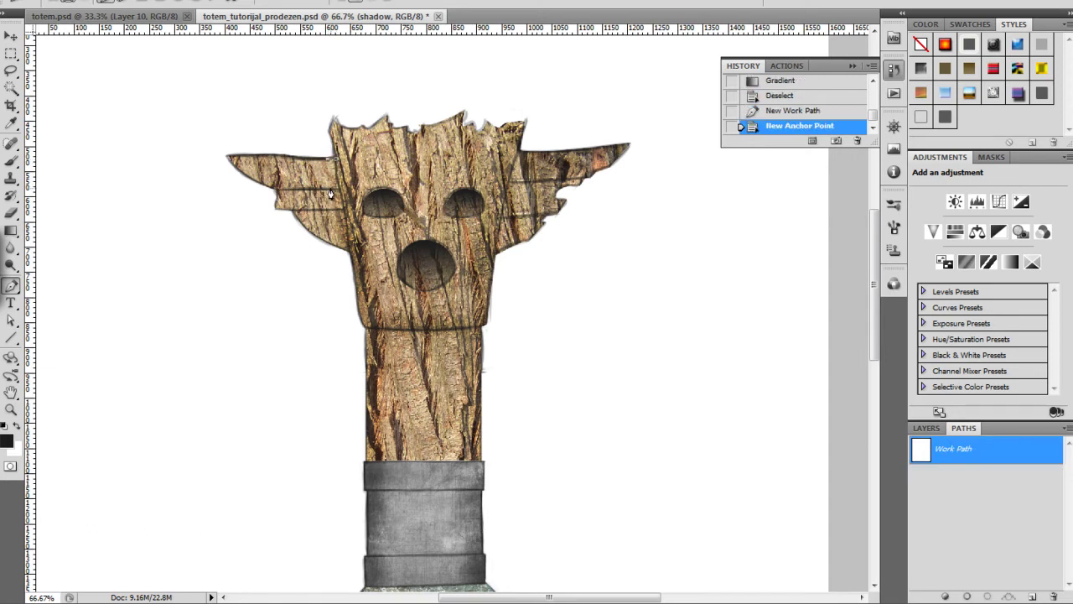
pyautogui.click(331, 194)
pyautogui.click(278, 192)
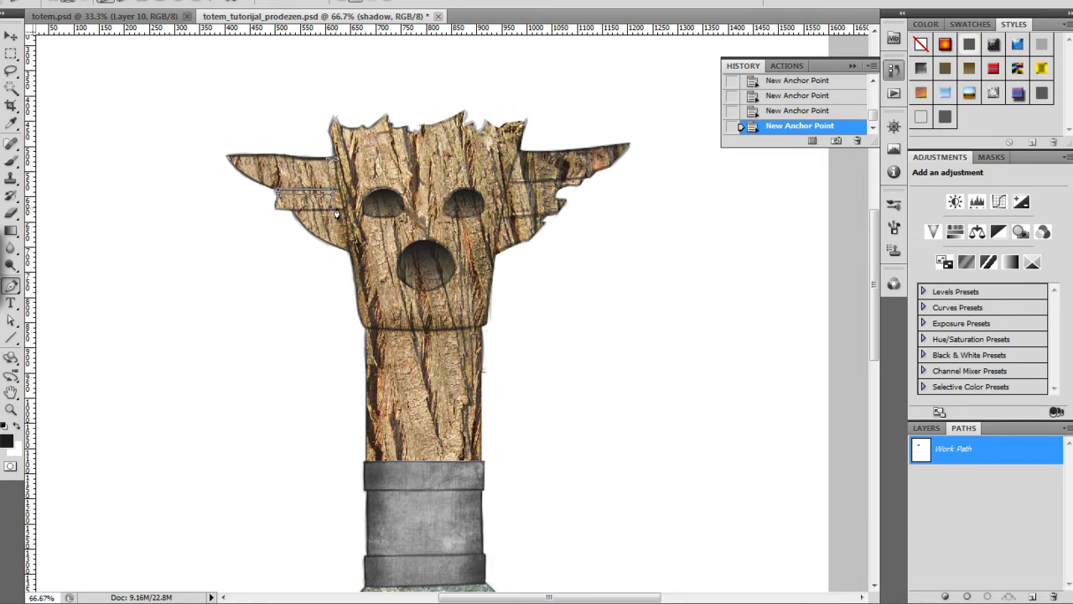
pyautogui.click(294, 210)
pyautogui.click(338, 165)
# Adjust the anchor points of the left wing's shadow path with the Direct Selection tool, and load the path as a selection.
pyautogui.press('a')
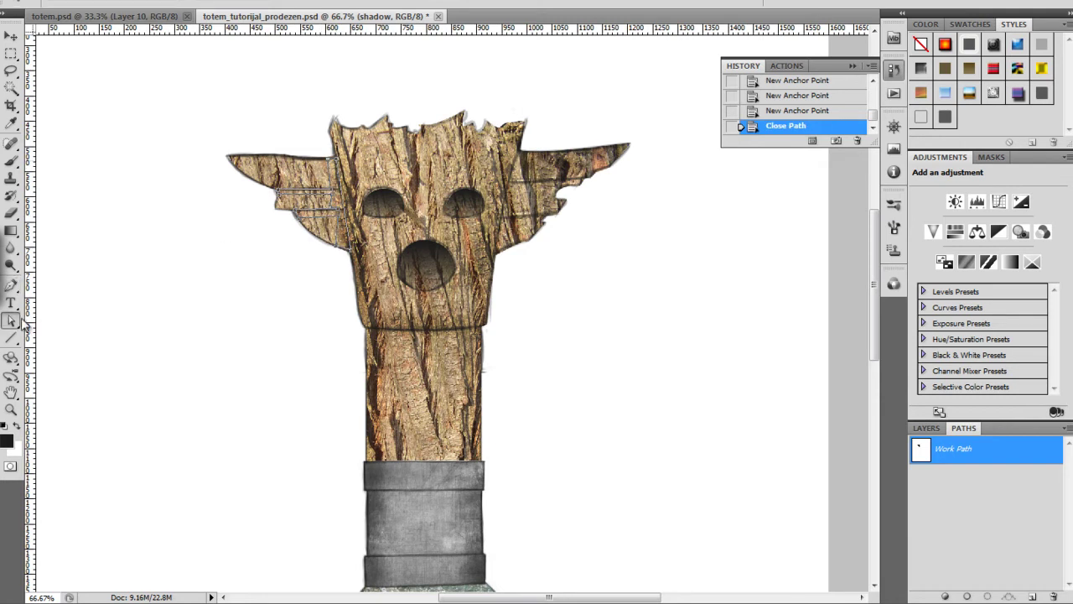
pyautogui.hotkey('ctrl', '+')
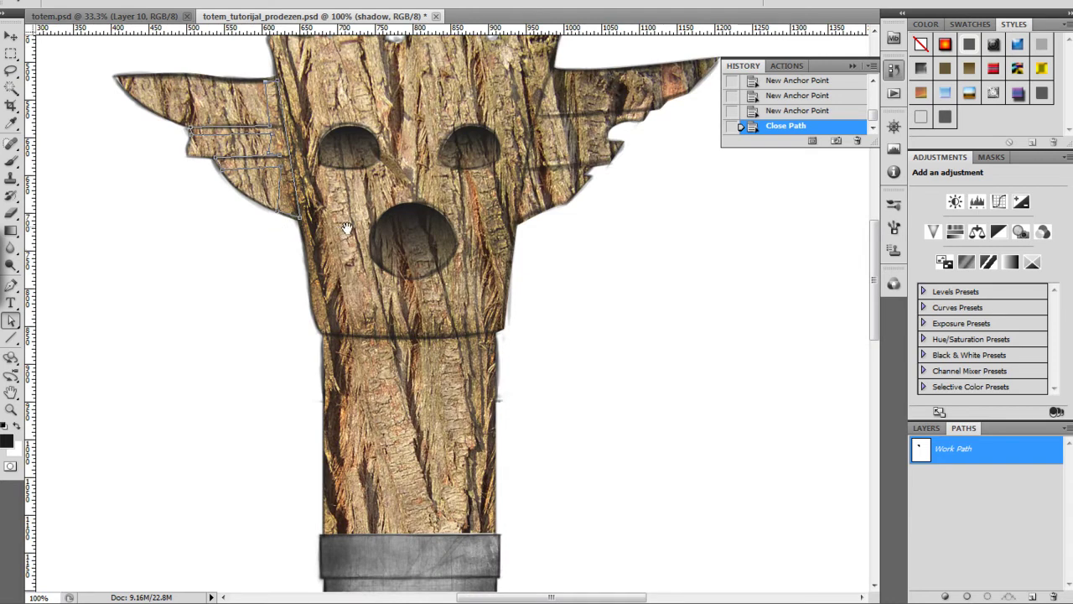
pyautogui.moveTo(347, 227); pyautogui.dragTo(422, 304)
pyautogui.moveTo(345, 162); pyautogui.dragTo(348, 162)
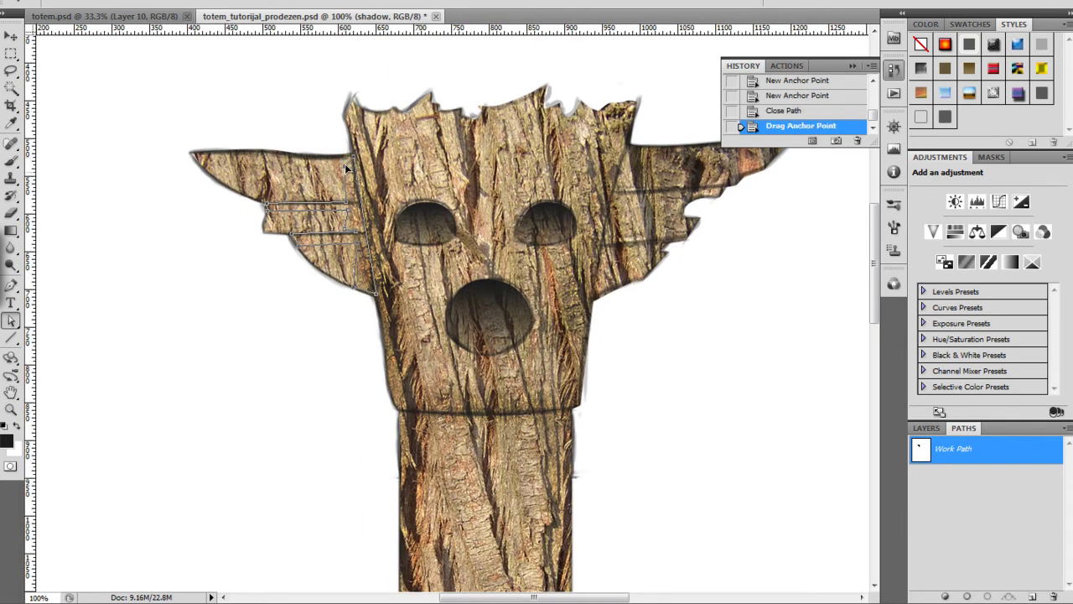
pyautogui.moveTo(344, 156); pyautogui.dragTo(348, 156)
pyautogui.moveTo(351, 224); pyautogui.dragTo(351, 226)
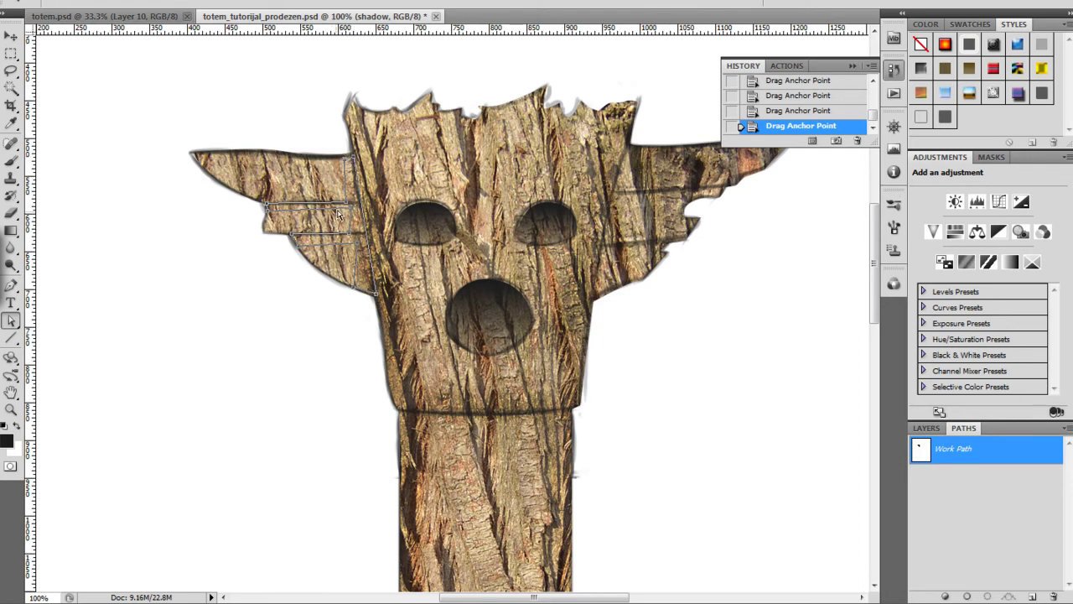
pyautogui.click(988, 595)
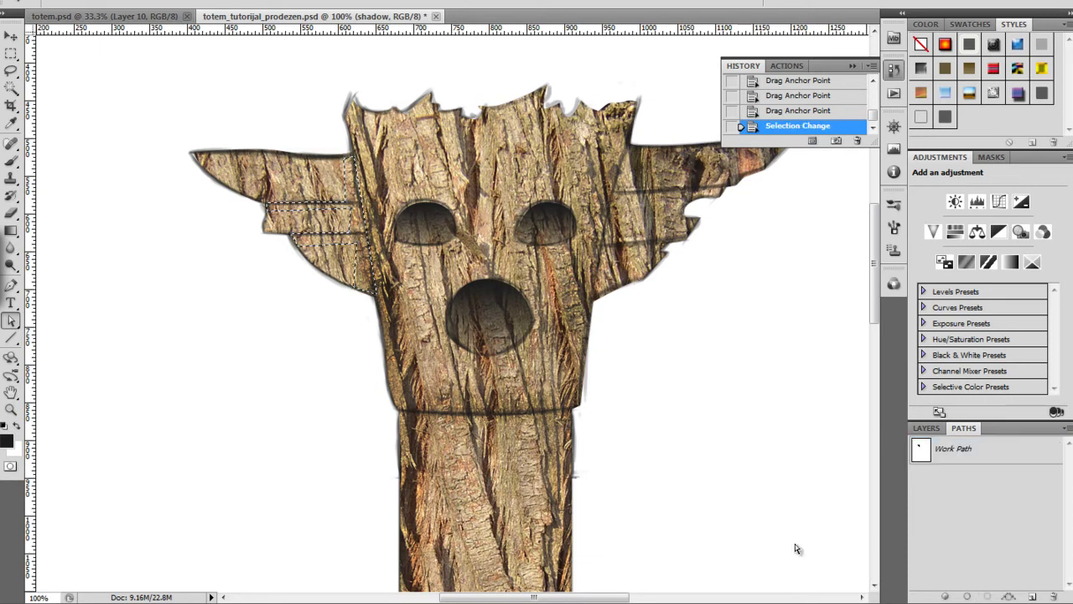
# Invert the selection to the left wing's shadow area, shade it with a gradient darkest beside the head, and deselect.
pyautogui.hotkey('ctrl', 'shift', 'i')
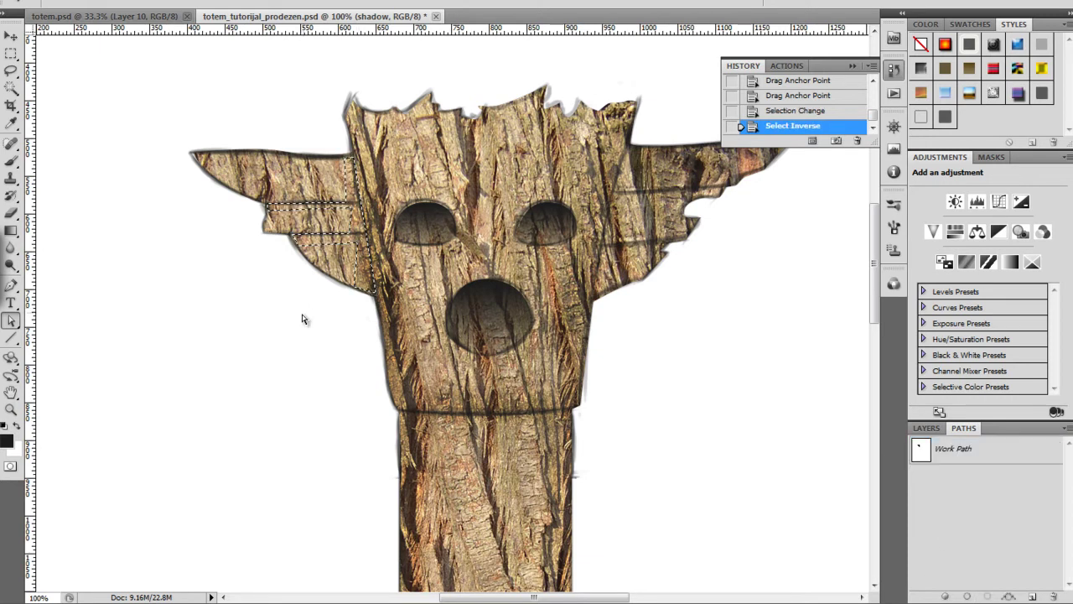
pyautogui.press('g')
pyautogui.moveTo(363, 237); pyautogui.dragTo(272, 238)
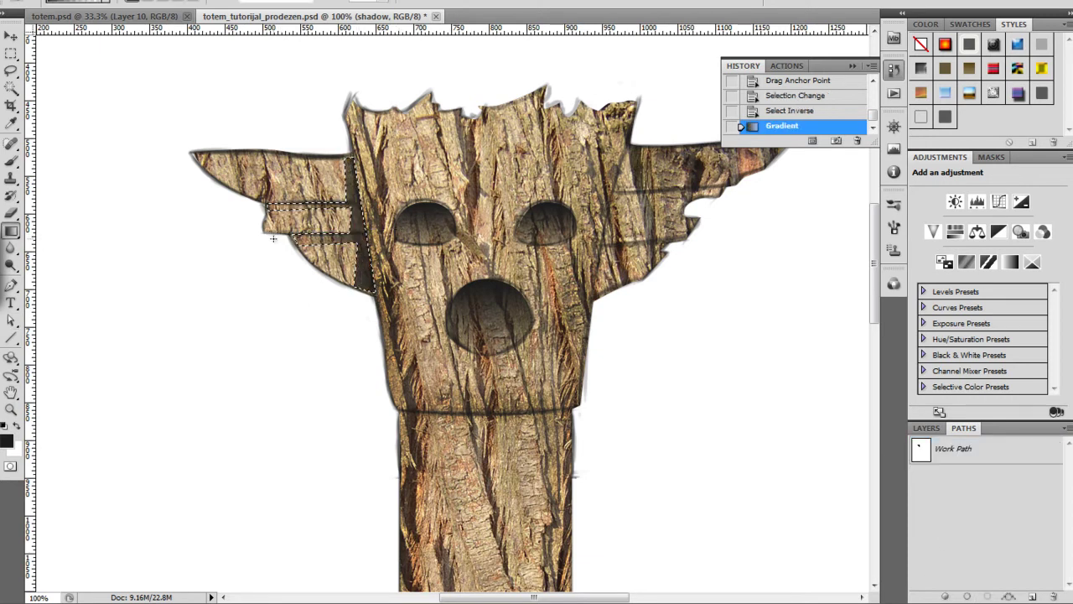
pyautogui.hotkey('ctrl', 'd')
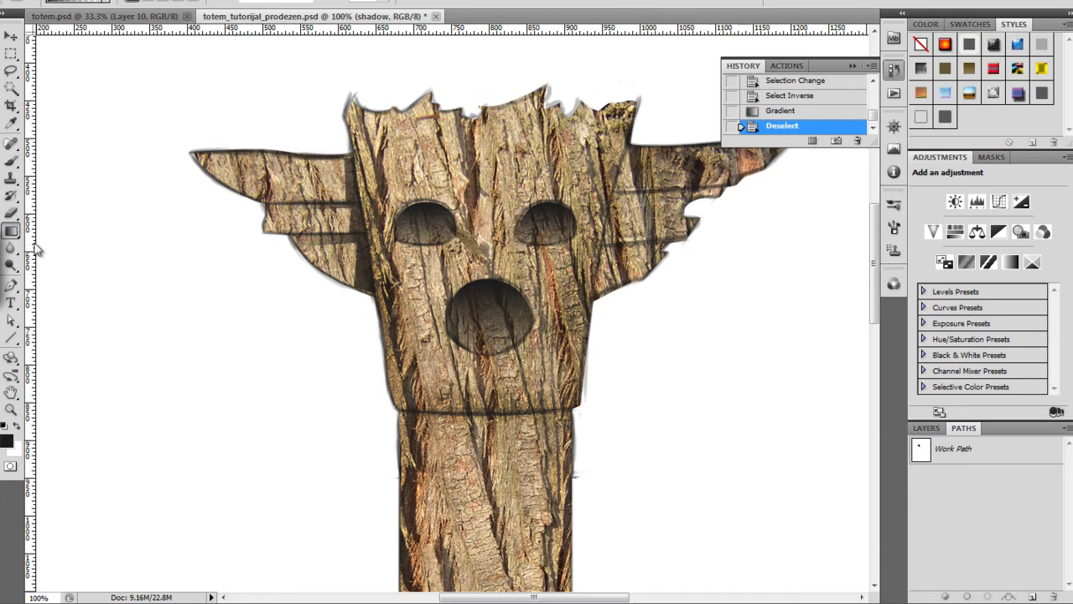
# Compare the totem with and without the left wing's gradient shadow by stepping back in the history and restoring the latest state.
pyautogui.hotkey('ctrl', '-')
pyautogui.hotkey('ctrl', '-')
pyautogui.hotkey('ctrl', '-')
pyautogui.hotkey('ctrl', '+')
pyautogui.hotkey('ctrl', '+')
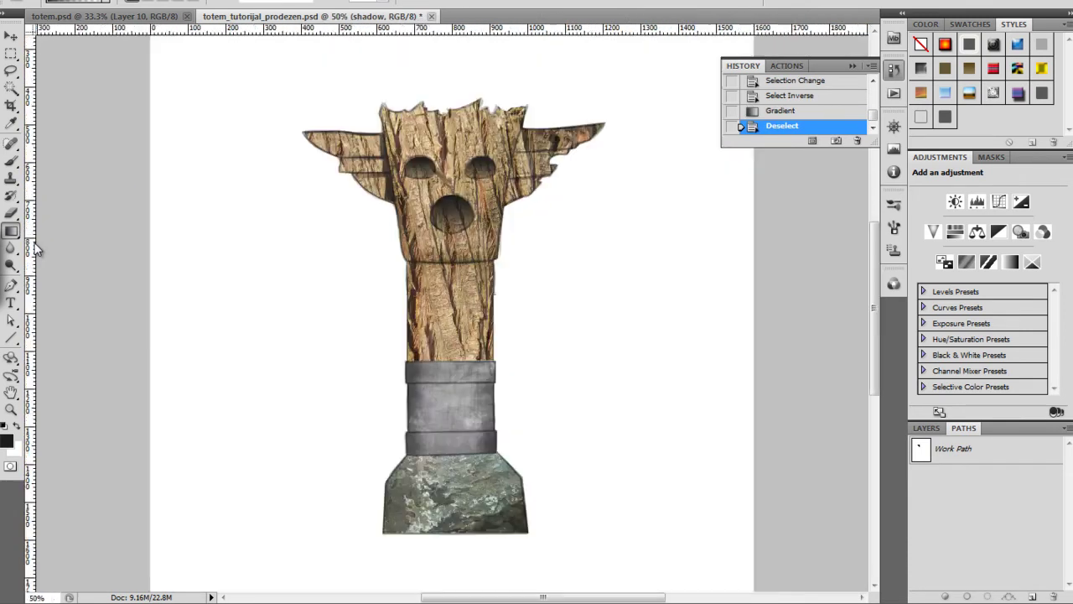
pyautogui.moveTo(354, 287); pyautogui.dragTo(399, 388)
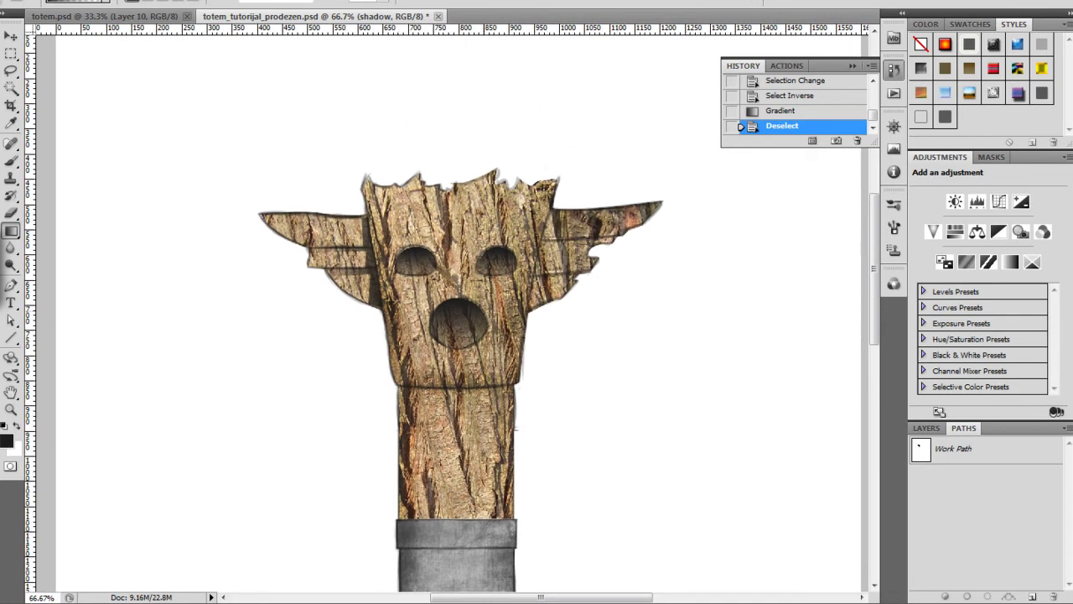
pyautogui.click(781, 110)
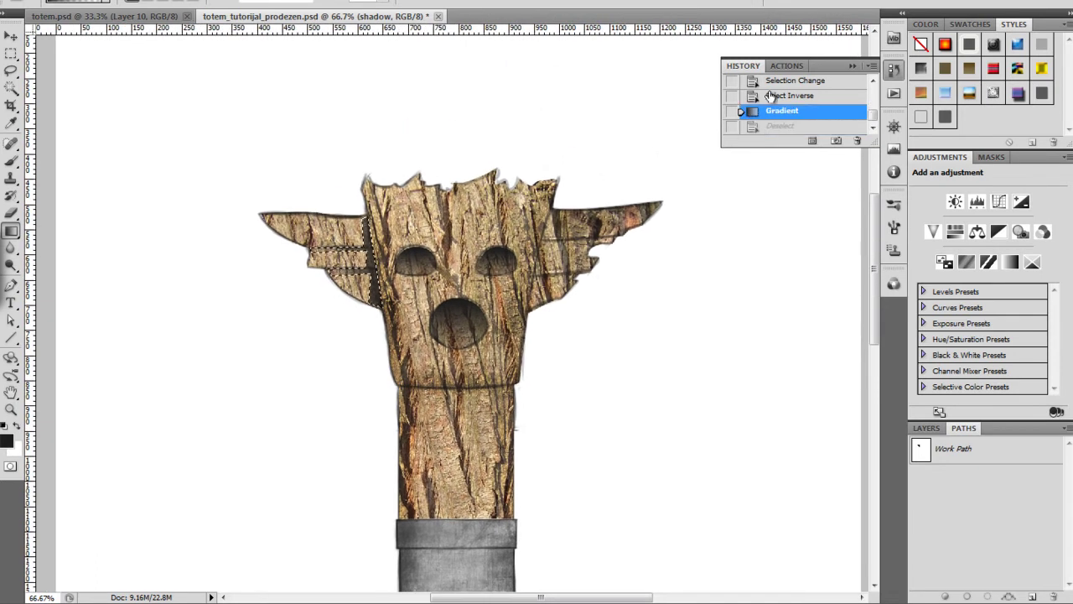
pyautogui.click(771, 96)
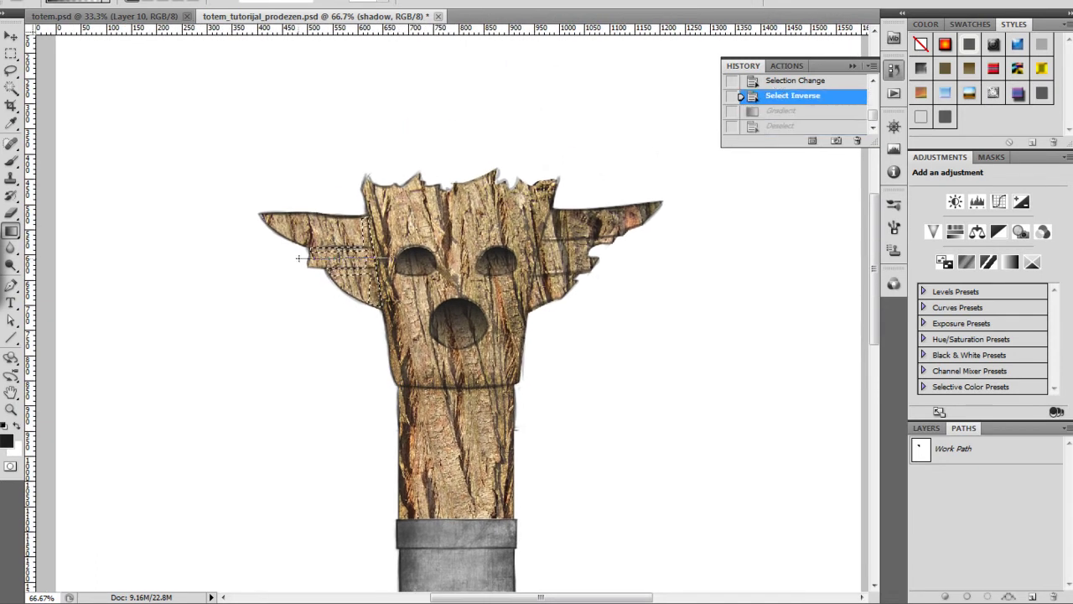
pyautogui.hotkey('ctrl', 'shift', 'z')
pyautogui.hotkey('ctrl', 'shift', 'z')
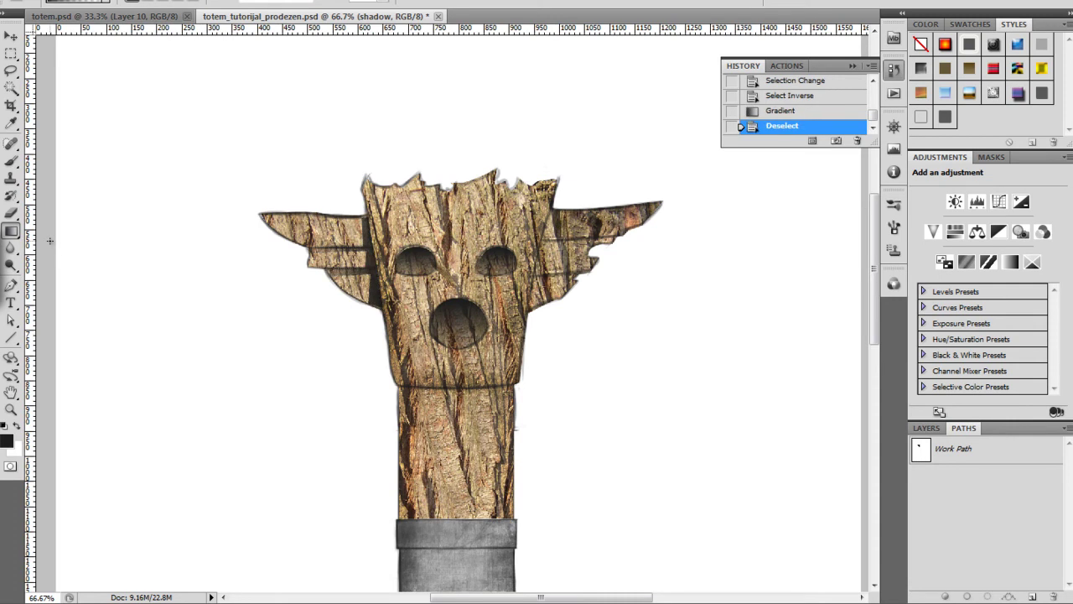
pyautogui.hotkey('ctrl', '-')
pyautogui.hotkey('ctrl', '+')
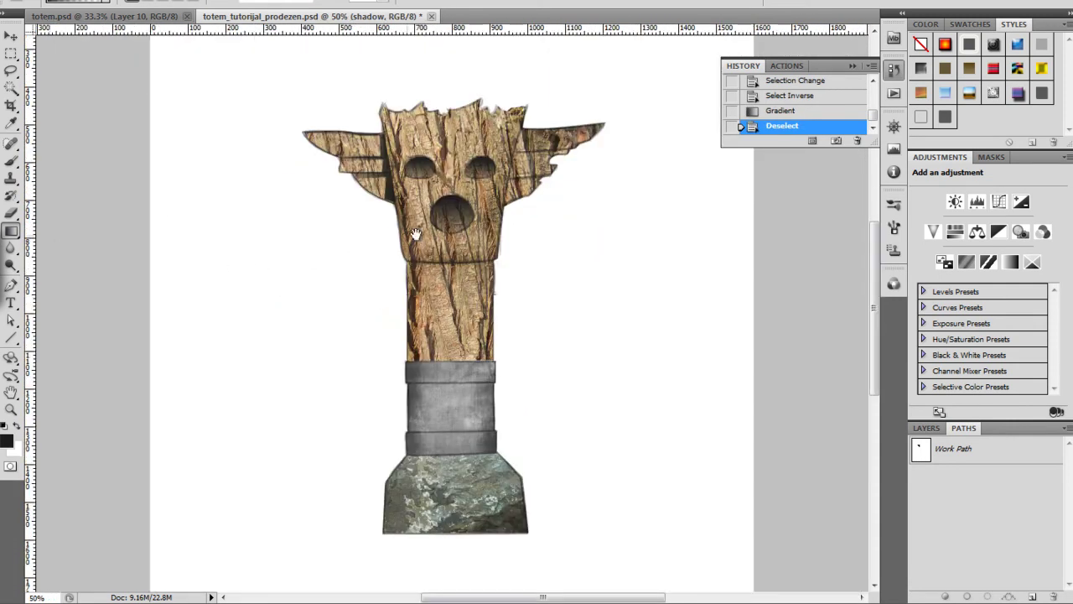
# Start a Pen path at the right wing's lower inner corner, where it meets the head.
pyautogui.moveTo(416, 235); pyautogui.dragTo(376, 340)
pyautogui.hotkey('ctrl', '+')
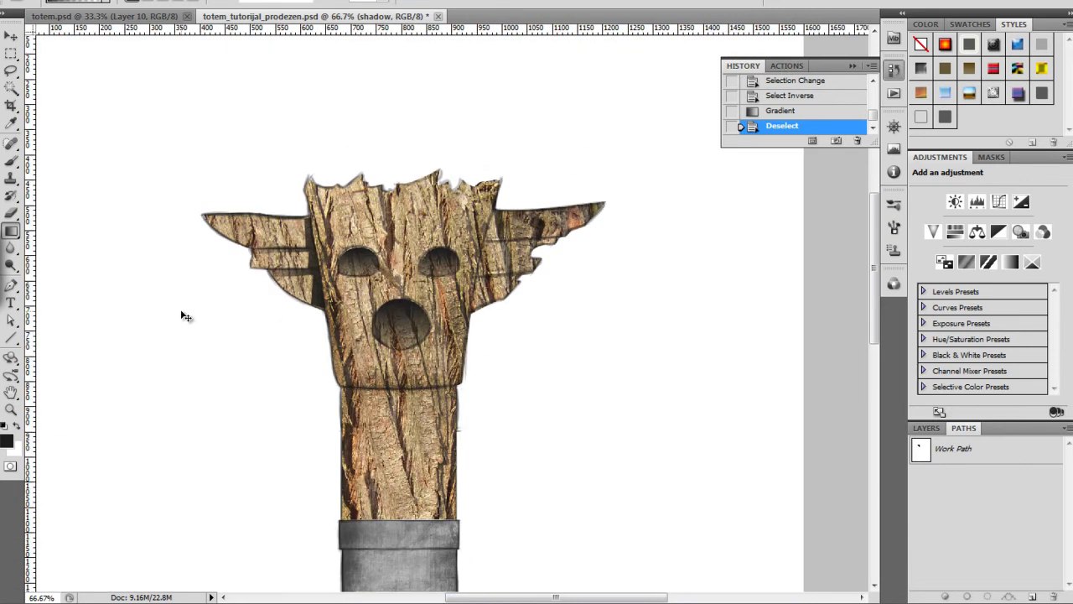
pyautogui.hotkey('ctrl', '+')
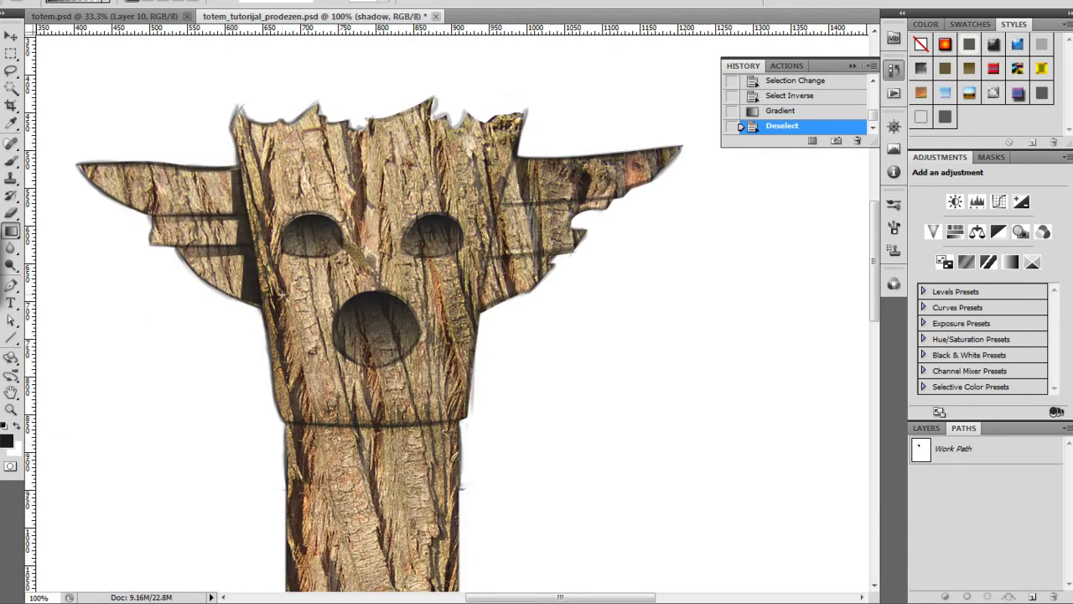
pyautogui.press('p')
pyautogui.click(481, 310)
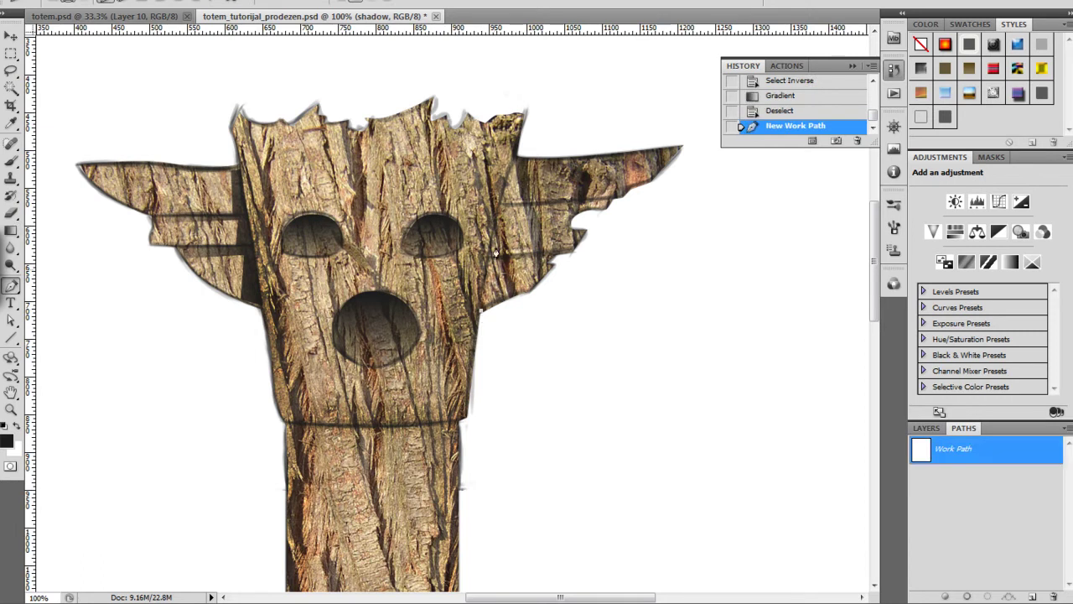
pyautogui.moveTo(515, 157); pyautogui.dragTo(530, 154)
pyautogui.moveTo(525, 158); pyautogui.dragTo(528, 158)
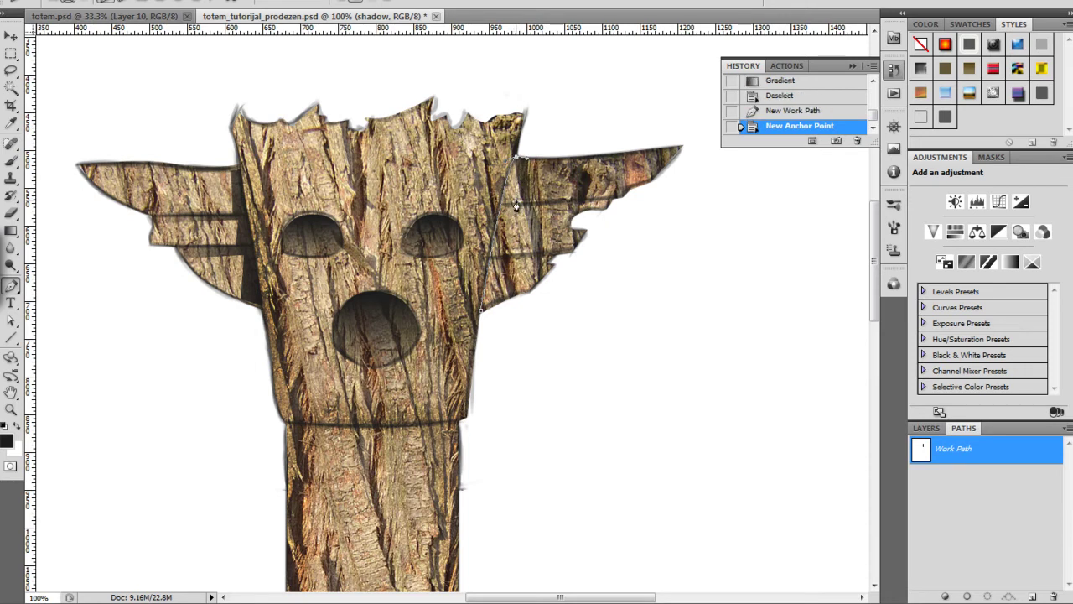
pyautogui.click(517, 202)
pyautogui.hotkey('ctrl', 'z')
pyautogui.click(766, 114)
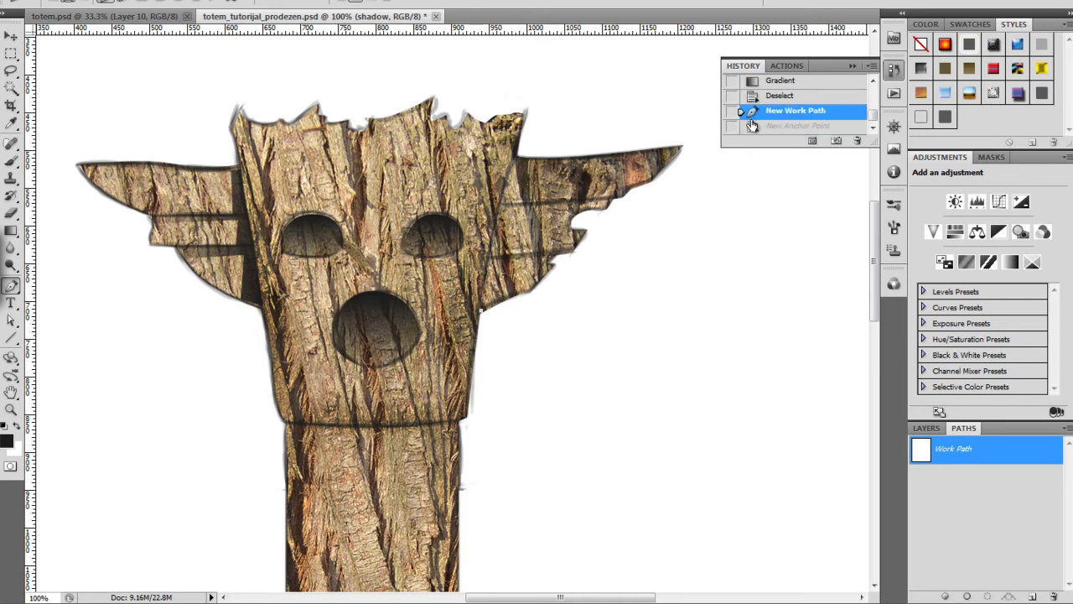
pyautogui.click(515, 163)
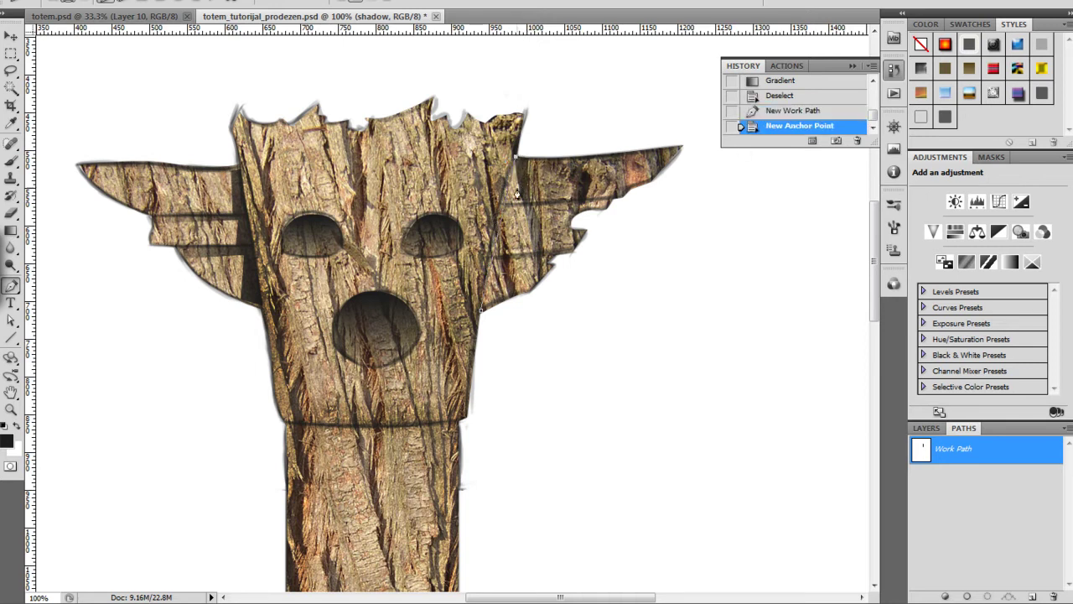
pyautogui.hotkey('ctrl', 'z')
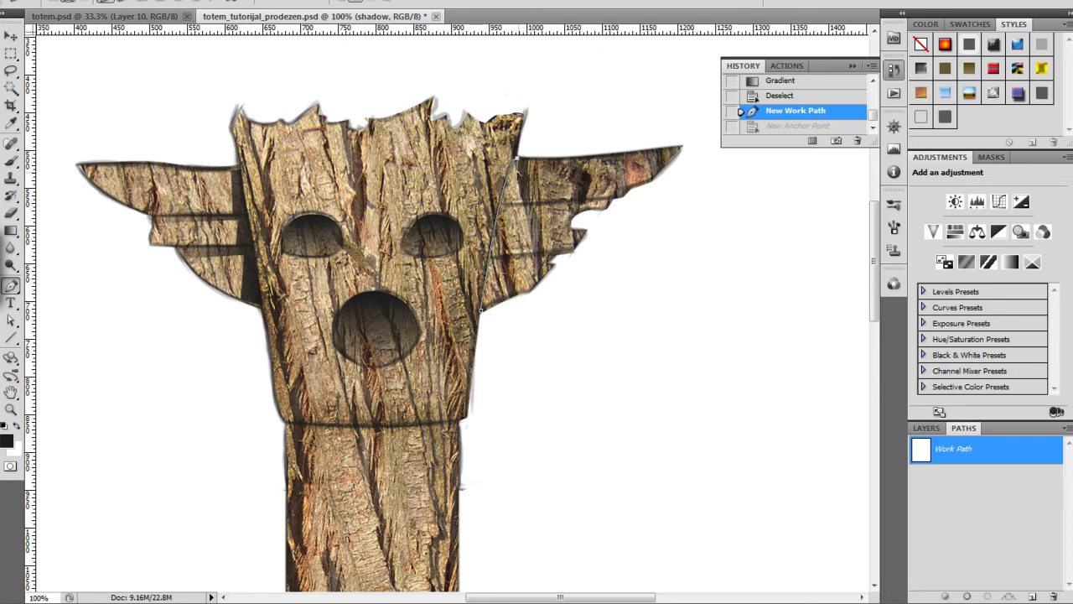
# Trace the closed Pen path for the right wing's shadows, following the edge beside the head and the two horizontal creases.
pyautogui.moveTo(518, 172); pyautogui.dragTo(524, 199)
pyautogui.click(520, 202)
pyautogui.click(607, 203)
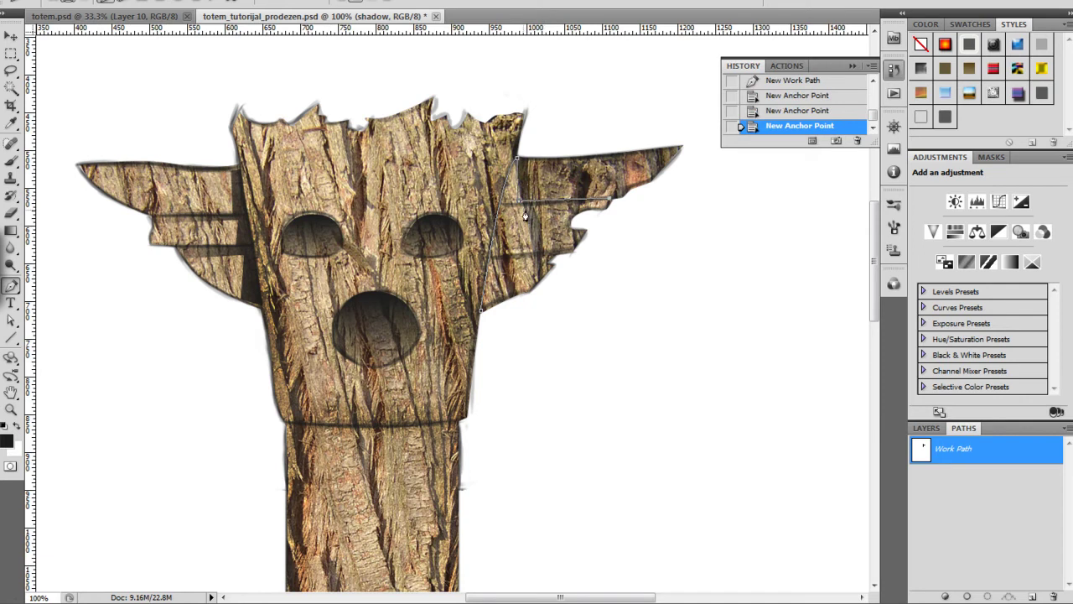
pyautogui.click(605, 204)
pyautogui.click(576, 250)
pyautogui.click(573, 254)
pyautogui.click(570, 257)
pyautogui.click(506, 262)
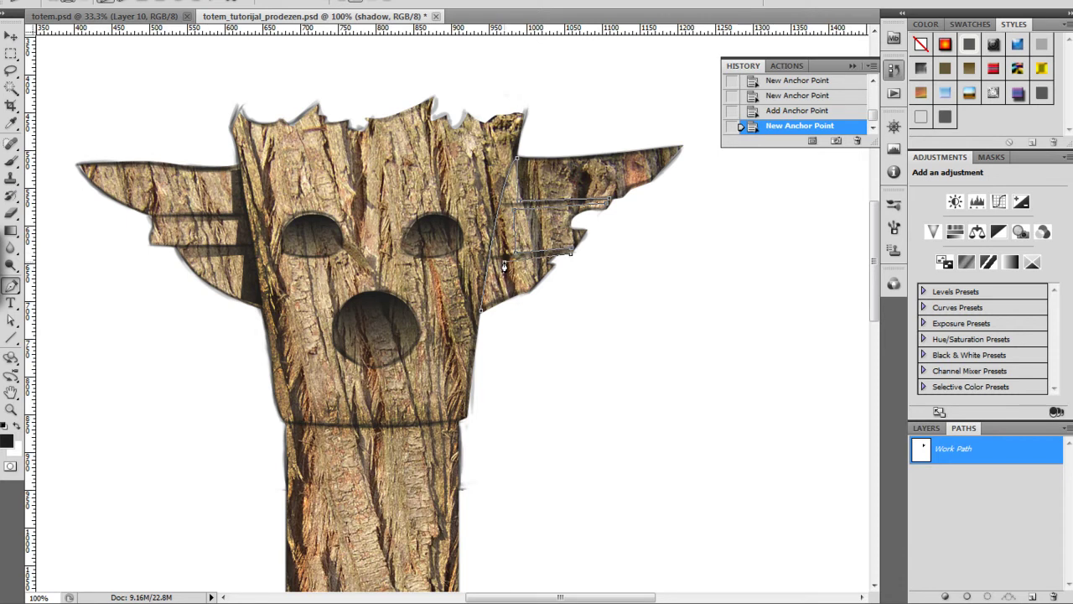
pyautogui.click(500, 305)
pyautogui.click(481, 310)
# Adjust an anchor point of the right wing's shadow path with the Direct Selection tool, and load the path as a selection.
pyautogui.press('a')
pyautogui.moveTo(516, 214); pyautogui.dragTo(516, 225)
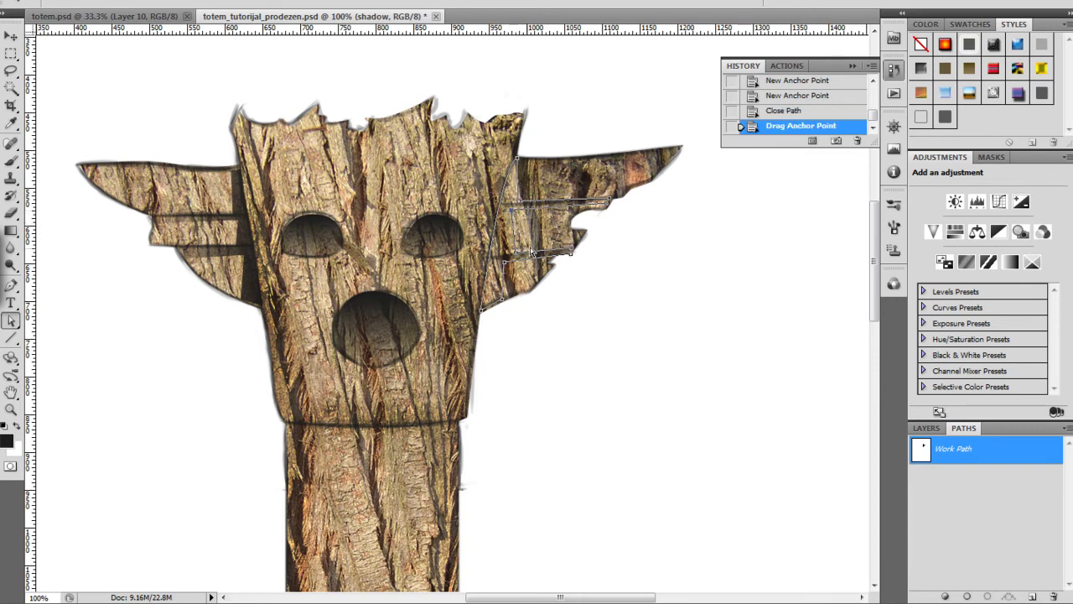
pyautogui.click(988, 596)
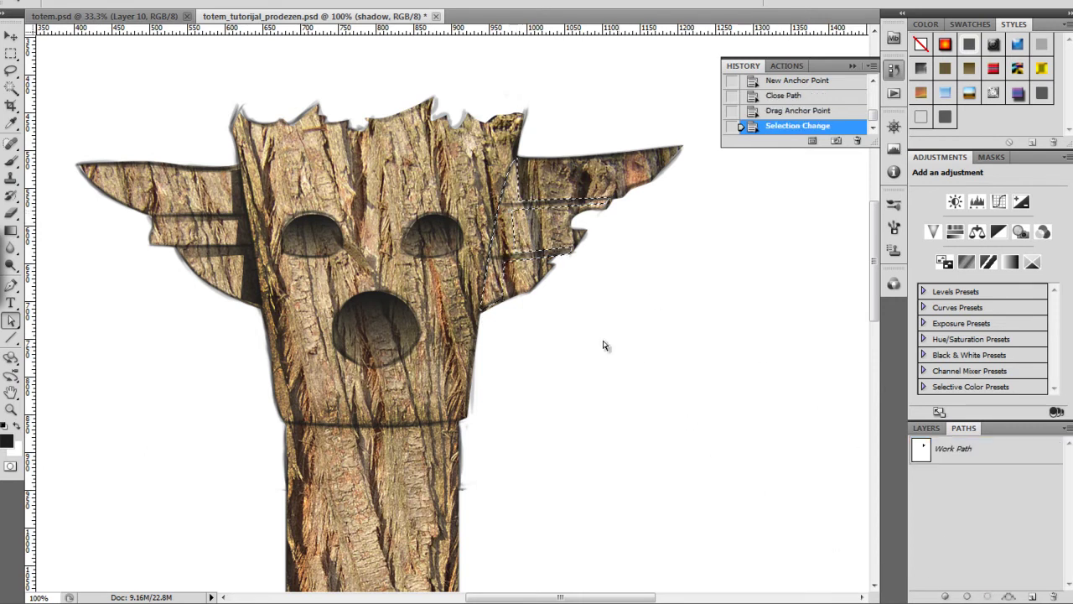
# Invert the selection to the right wing's shadow area, shade it with a gradient darkest beside the head, and deselect.
pyautogui.hotkey('ctrl', 'shift', 'i')
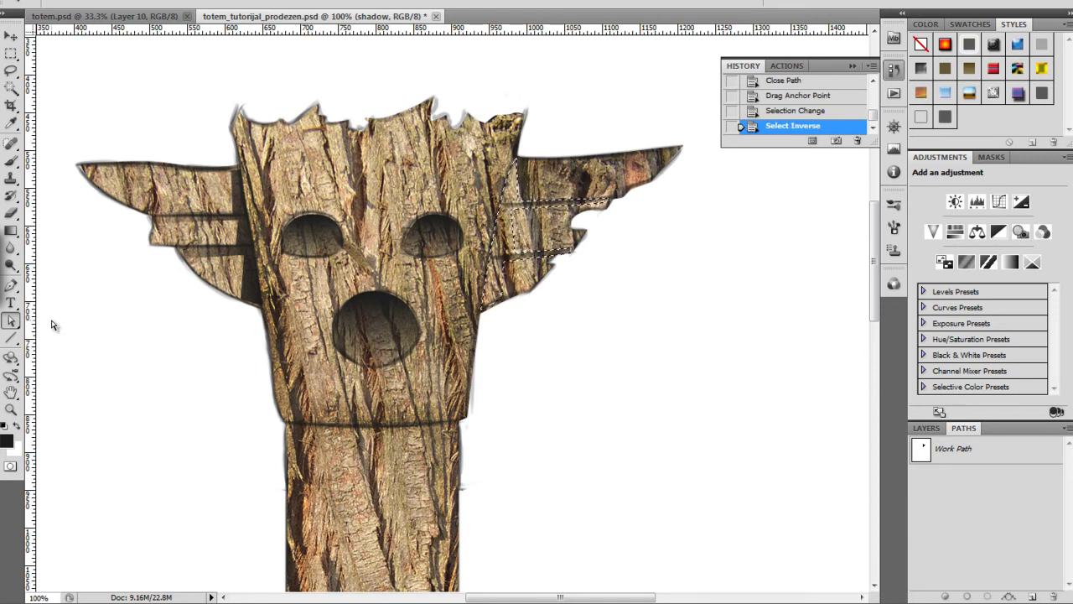
pyautogui.press('g')
pyautogui.moveTo(476, 231); pyautogui.dragTo(598, 231)
pyautogui.hotkey('ctrl', 'd')
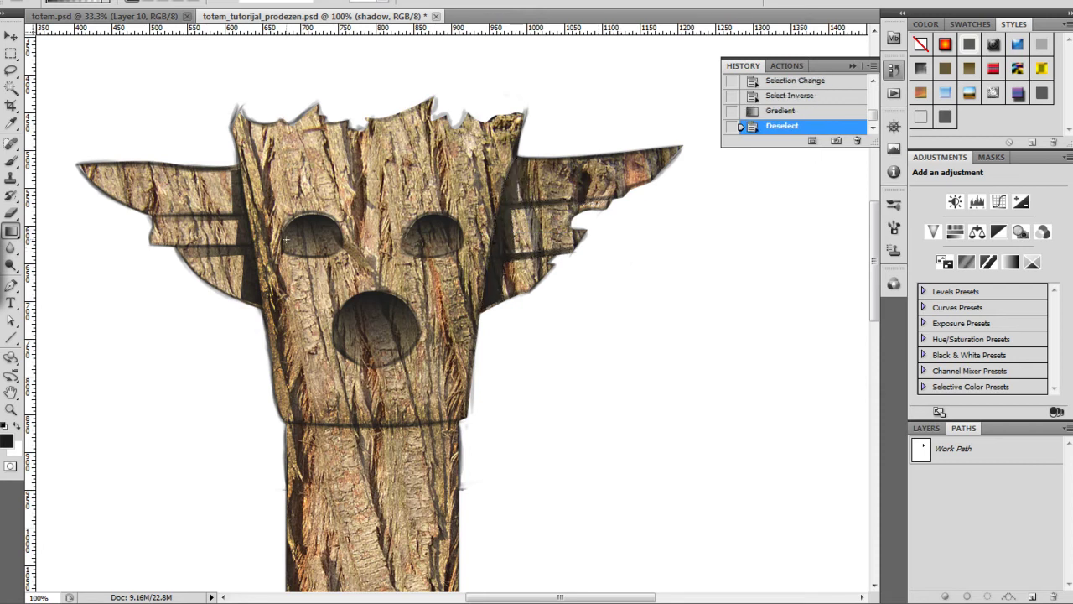
# Trace a closed, narrow Pen path down the left edge of the wooden trunk, from the head's lower edge to the metal band.
pyautogui.hotkey('ctrl', '-')
pyautogui.hotkey('ctrl', '-')
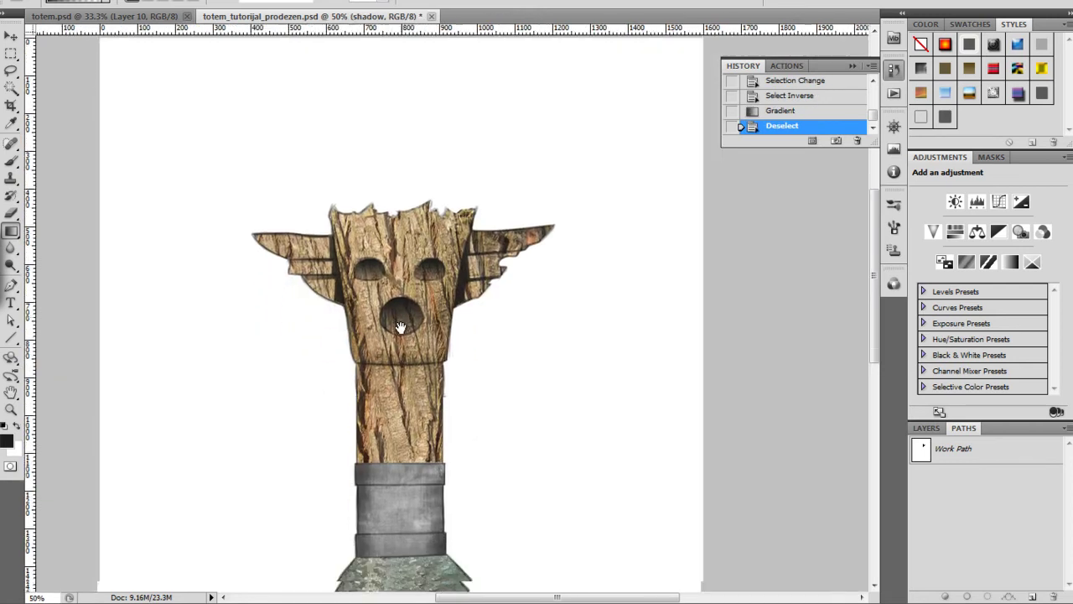
pyautogui.moveTo(399, 325); pyautogui.dragTo(411, 253)
pyautogui.hotkey('ctrl', '+')
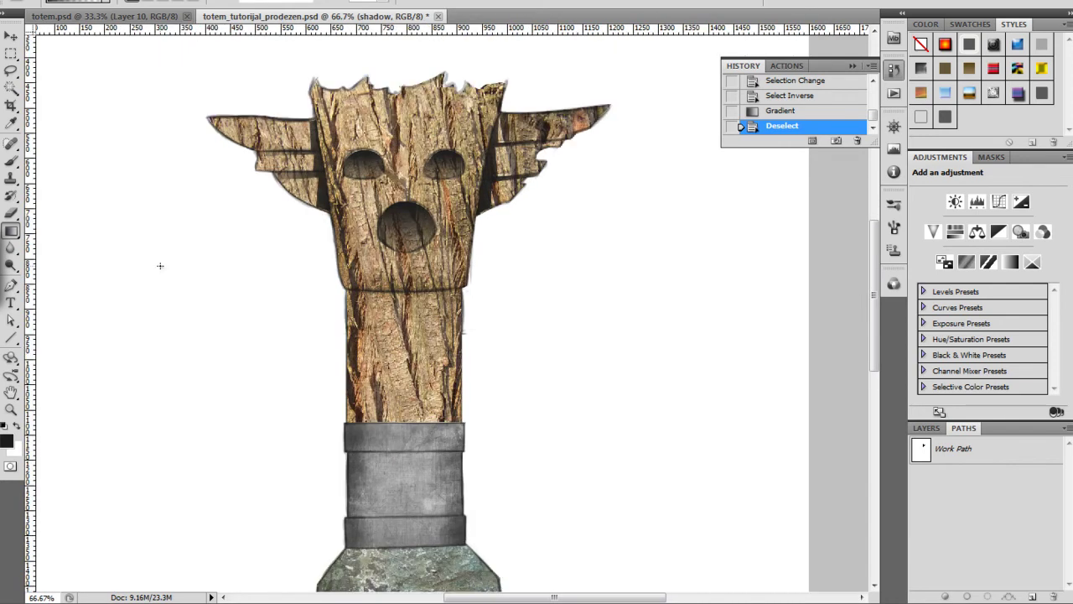
pyautogui.hotkey('ctrl', '+')
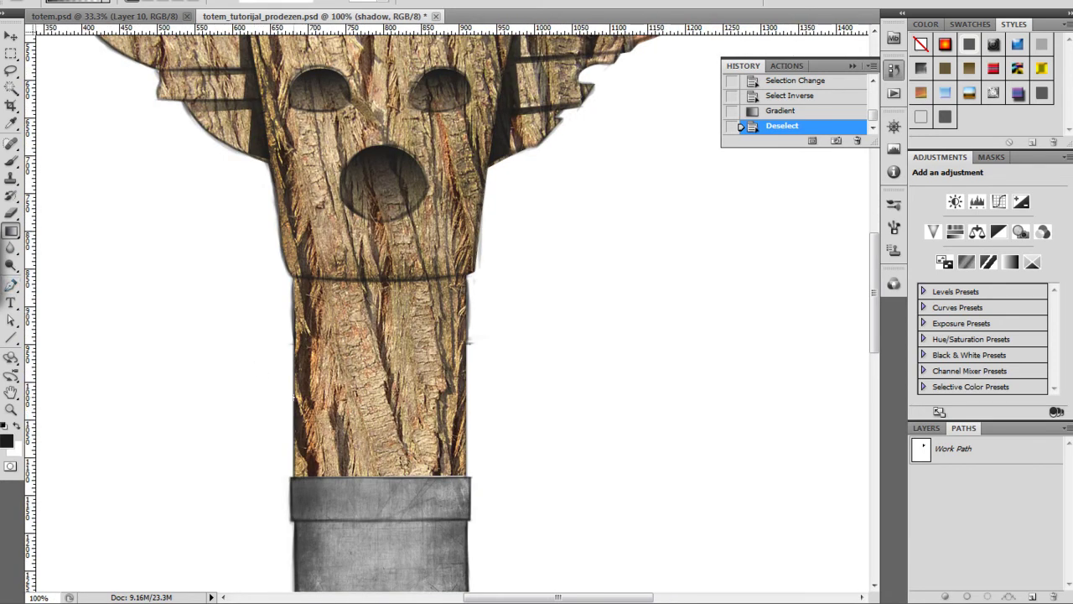
pyautogui.press('p')
pyautogui.click(293, 282)
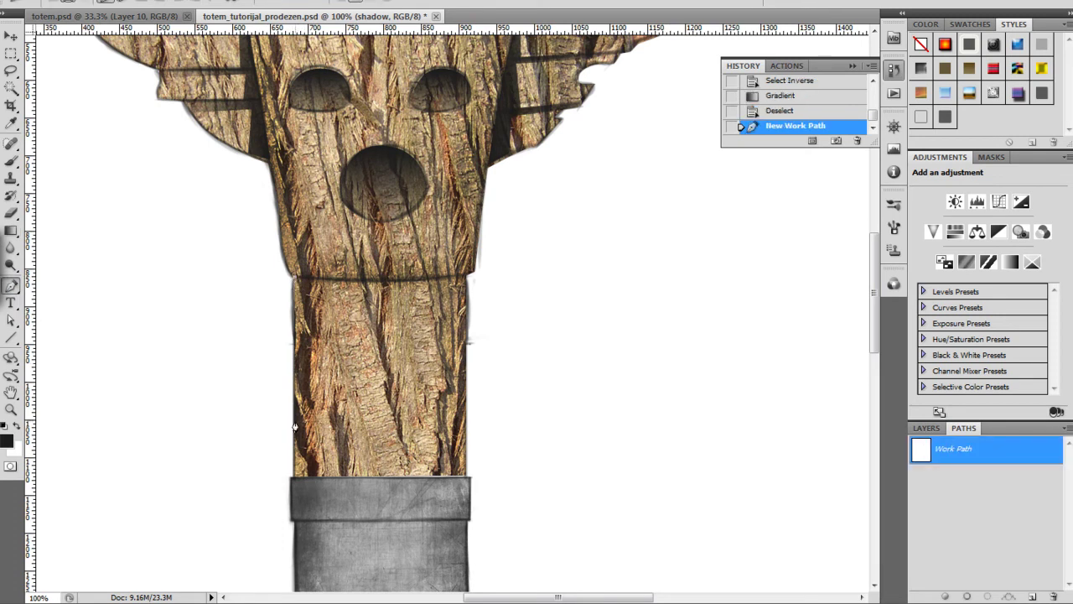
pyautogui.click(295, 482)
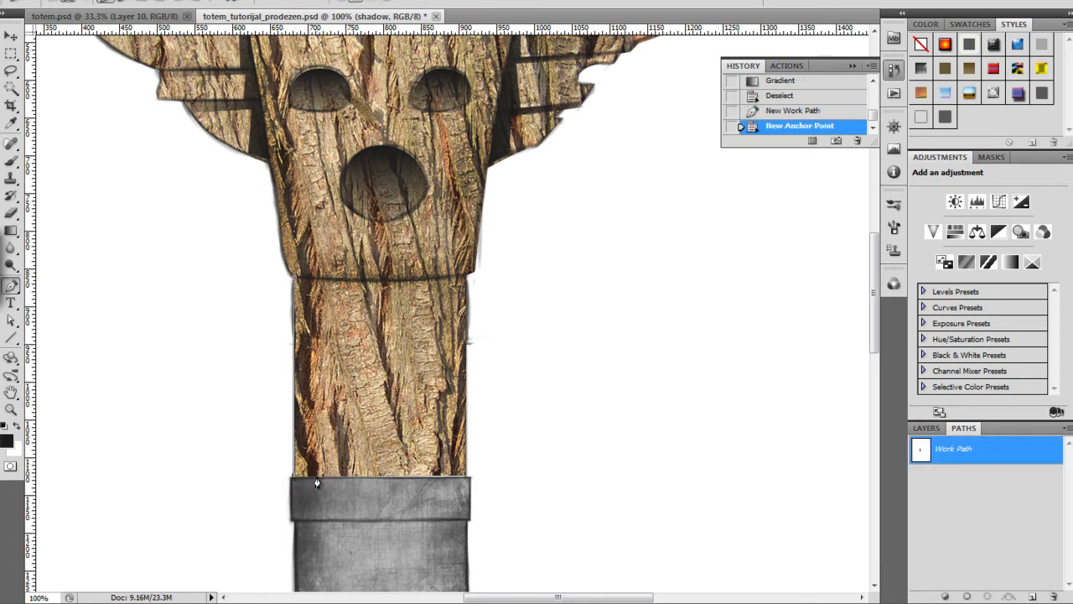
pyautogui.click(316, 482)
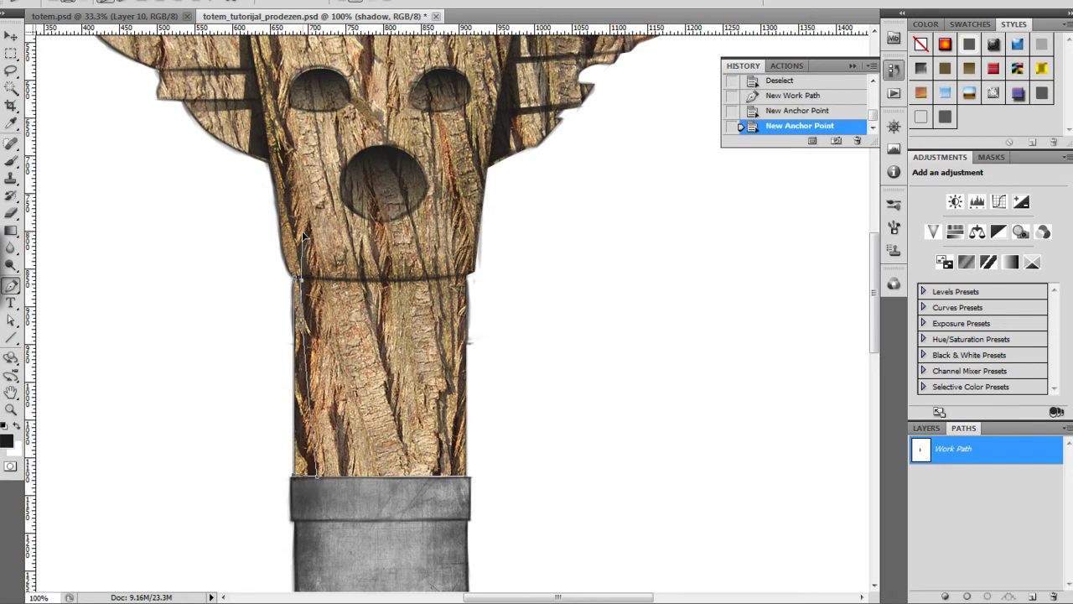
pyautogui.click(300, 280)
pyautogui.click(293, 280)
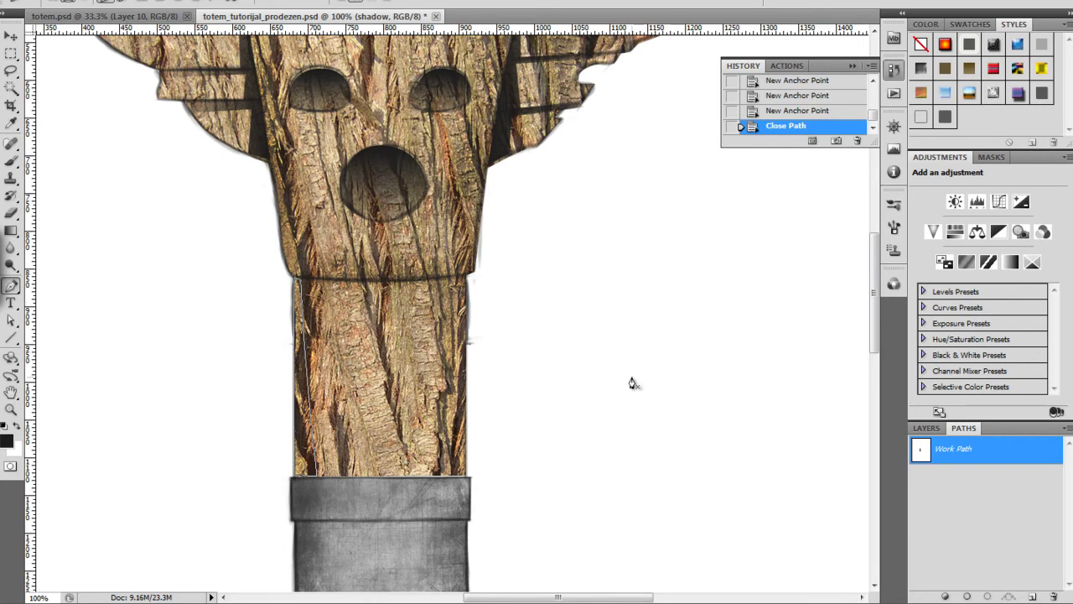
# Convert the trunk's left-edge path to a selection of its interior, shade it with a gradient, and deselect.
pyautogui.click(986, 596)
pyautogui.hotkey('ctrl', 'shift', 'i')
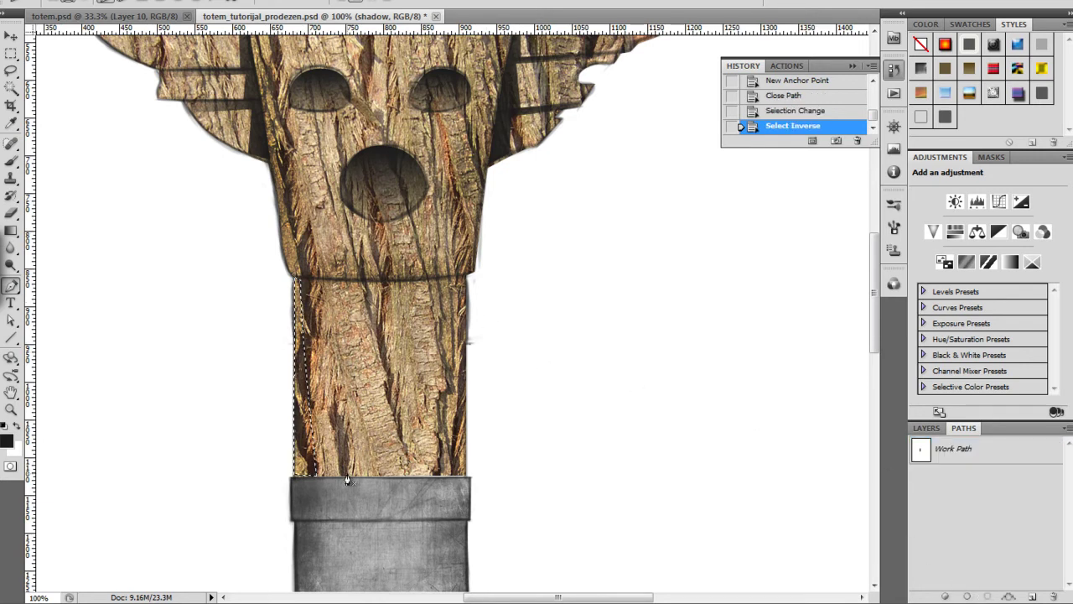
pyautogui.press('g')
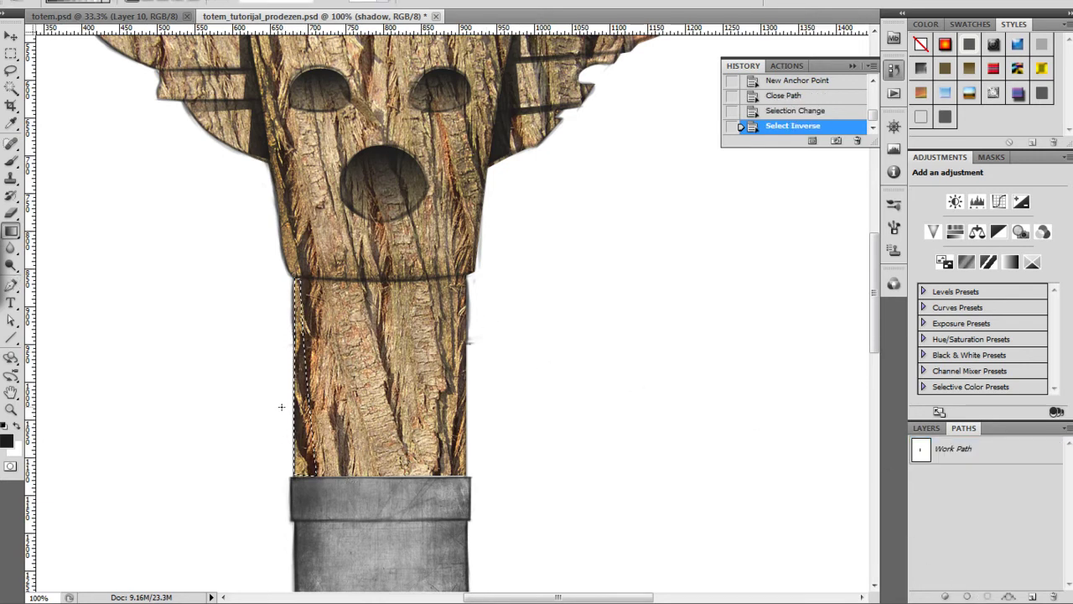
pyautogui.moveTo(310, 400)
pyautogui.mouseDown()
pyautogui.moveTo(272, 401)
pyautogui.moveTo(313, 384)
pyautogui.moveTo(299, 396)
pyautogui.mouseUp()
pyautogui.hotkey('ctrl', 'z')
pyautogui.hotkey('ctrl', 'z')
pyautogui.hotkey('ctrl', 'z')
pyautogui.hotkey('ctrl', 'd')
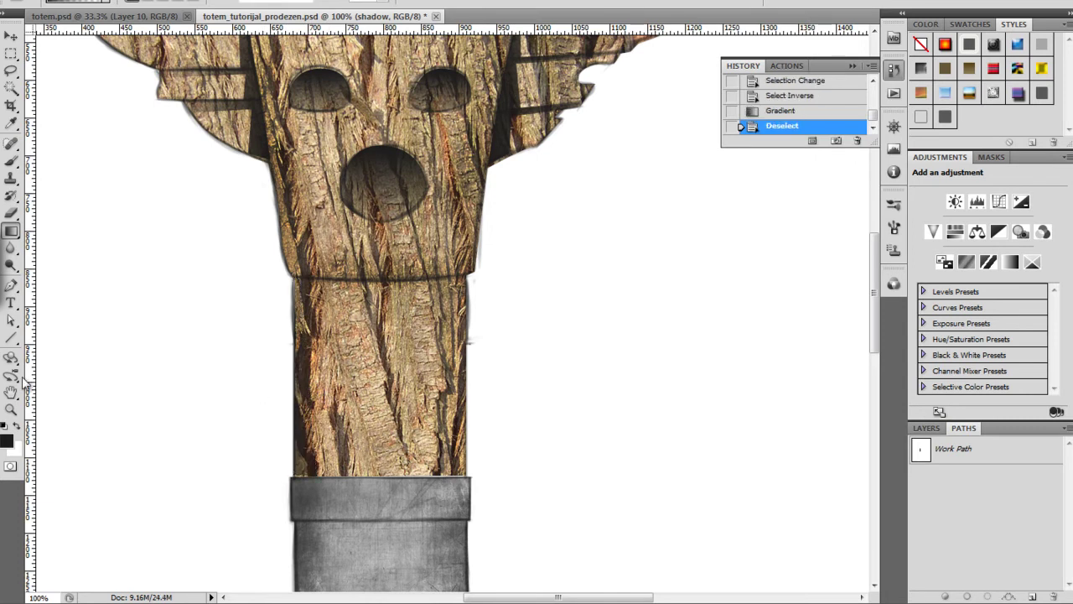
# Trace a closed, narrow Pen path down the right edge of the wooden trunk, from the head's lower edge to the metal band.
pyautogui.hotkey('ctrl', '-')
pyautogui.hotkey('ctrl', '-')
pyautogui.hotkey('ctrl', '+')
pyautogui.hotkey('ctrl', '+')
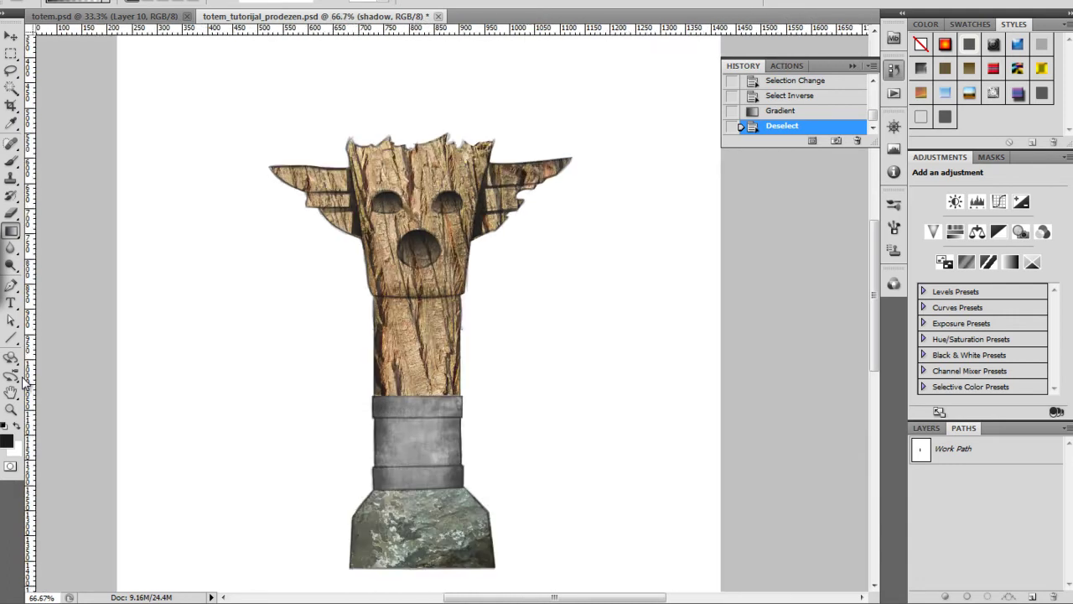
pyautogui.hotkey('ctrl', '+')
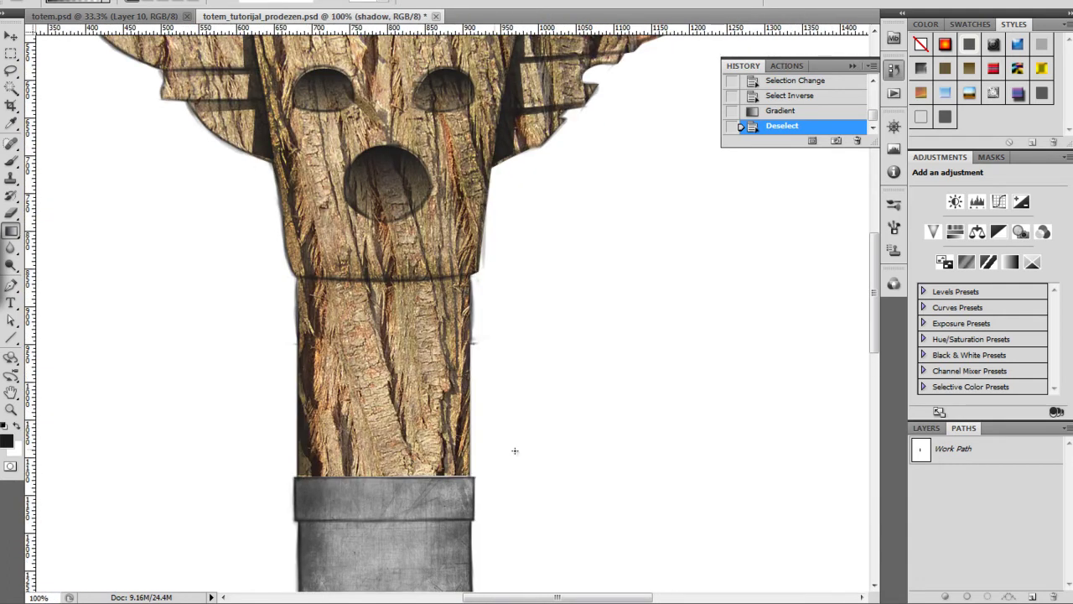
pyautogui.press('p')
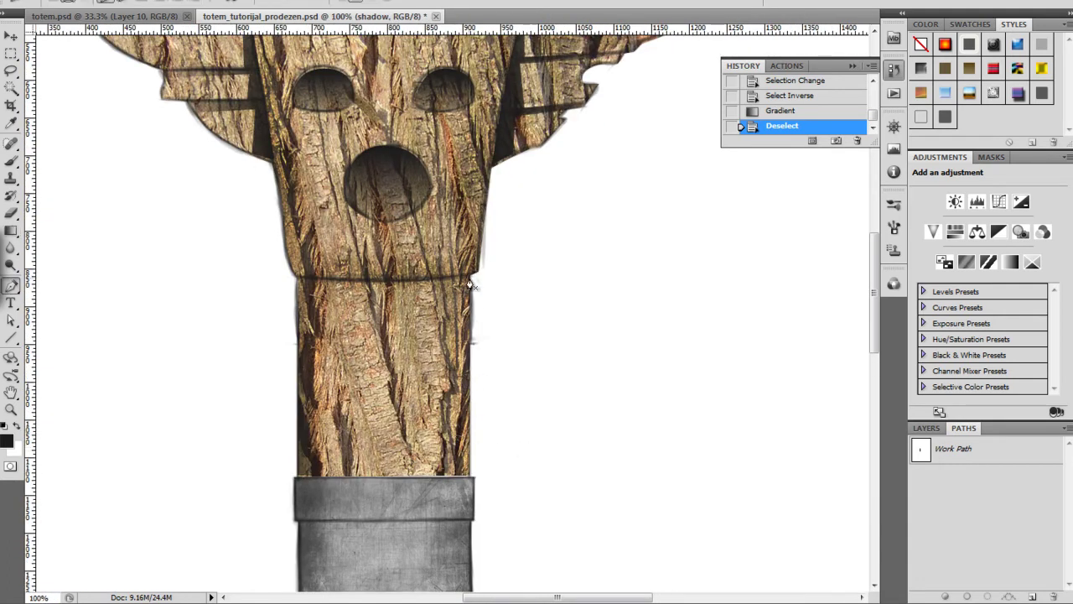
pyautogui.click(468, 279)
pyautogui.click(459, 284)
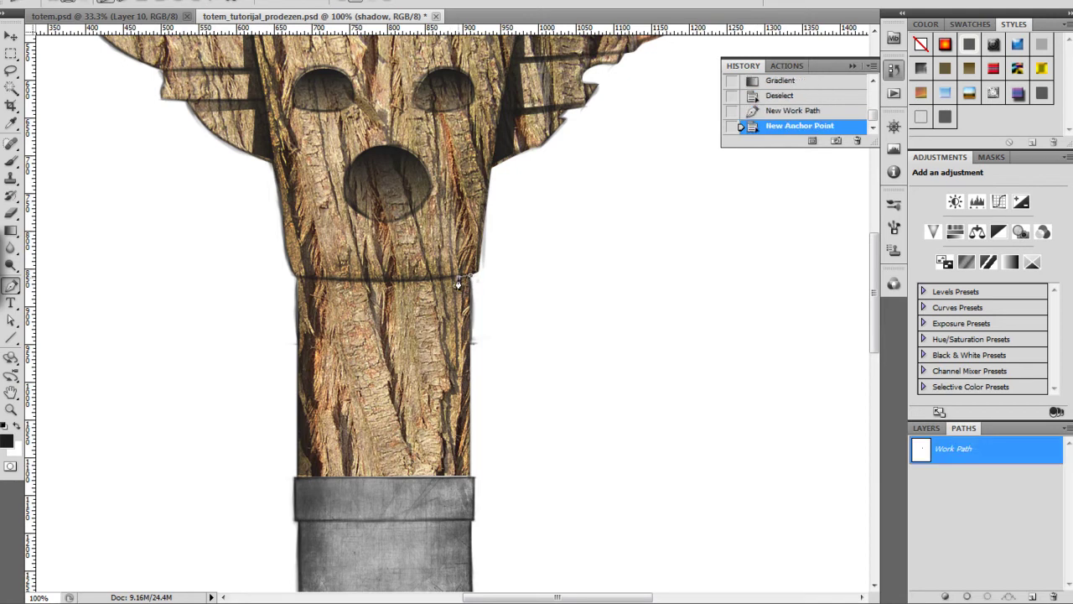
pyautogui.moveTo(450, 482)
pyautogui.mouseDown()
pyautogui.moveTo(437, 478)
pyautogui.moveTo(463, 474)
pyautogui.mouseUp()
pyautogui.click(469, 476)
pyautogui.click(474, 279)
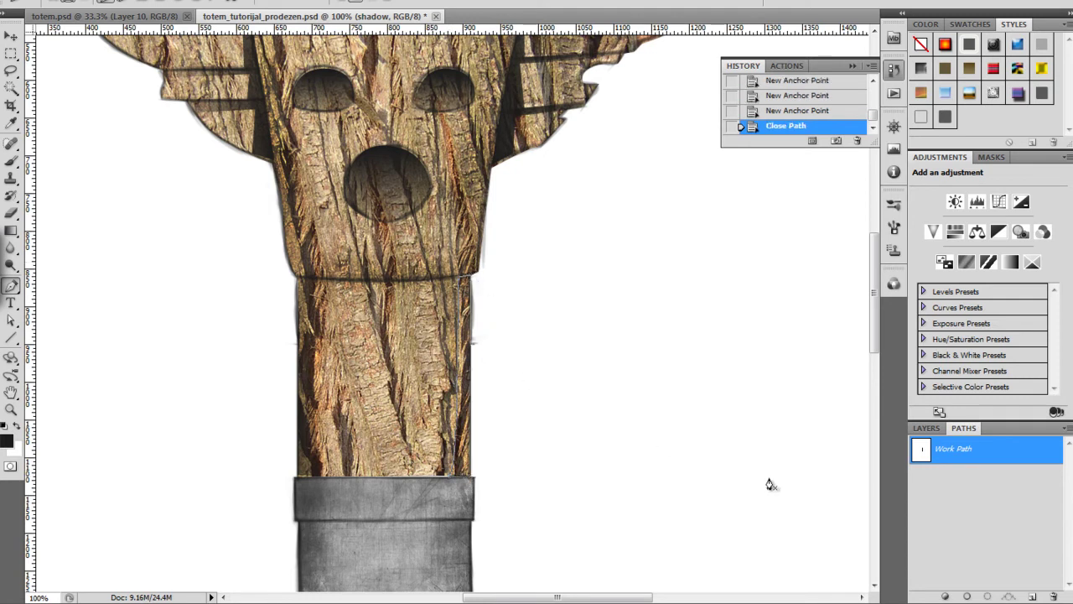
# Convert the trunk's right-edge path to a selection of its interior, shade it with a gradient, and deselect.
pyautogui.click(987, 596)
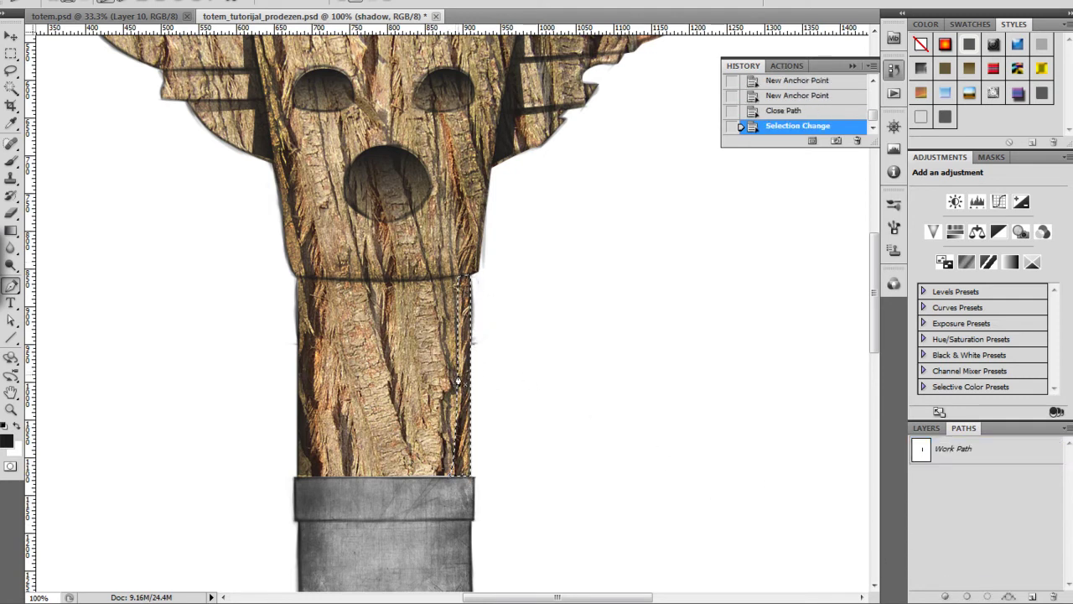
pyautogui.click(10, 230)
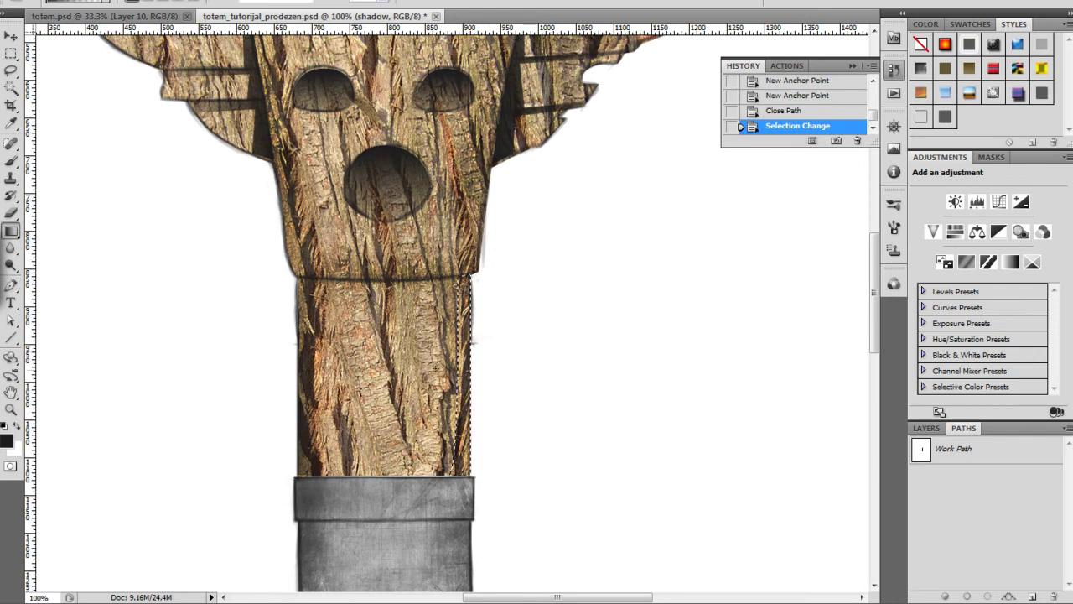
pyautogui.moveTo(490, 379); pyautogui.dragTo(491, 378)
pyautogui.hotkey('ctrl', 'z')
pyautogui.hotkey('ctrl', 'shift', 'i')
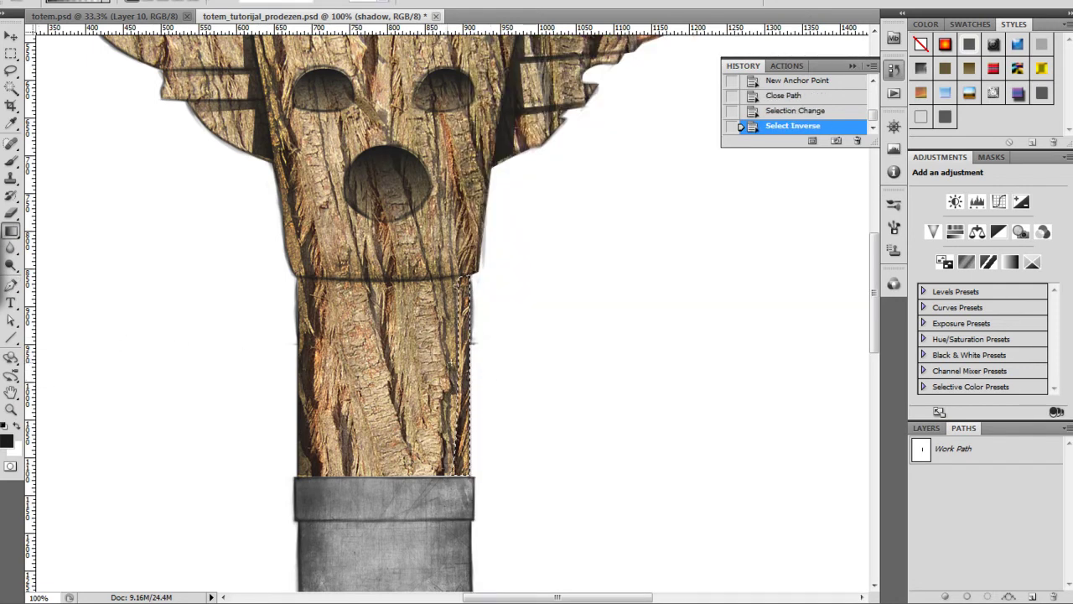
pyautogui.moveTo(496, 383); pyautogui.dragTo(496, 384)
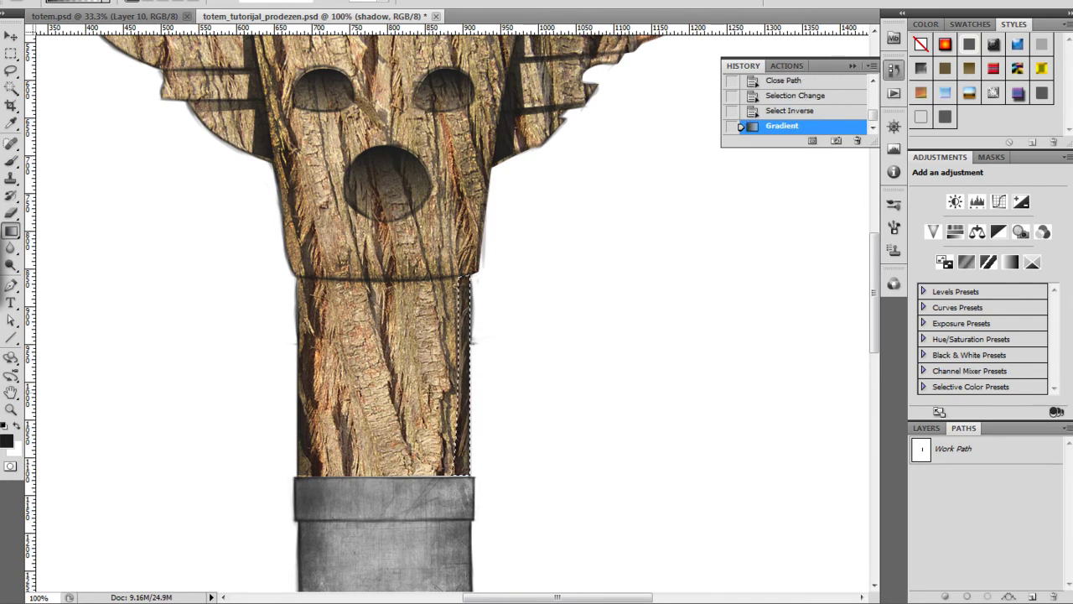
pyautogui.hotkey('ctrl', 'd')
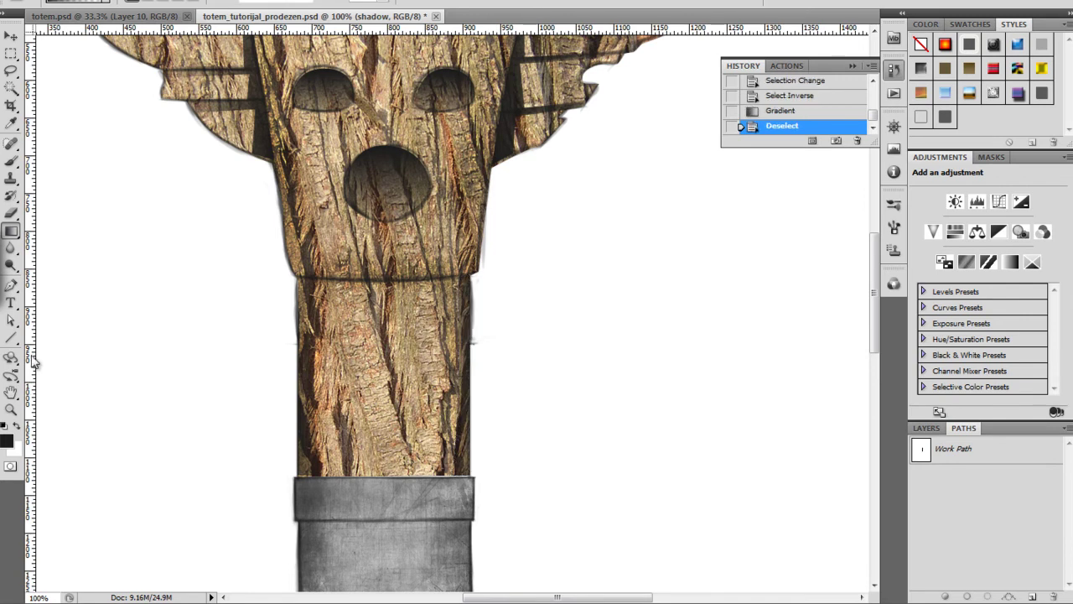
# Try the Multiply, Color Burn and Darken blend modes on the shadow layer.
pyautogui.hotkey('ctrl', '-')
pyautogui.hotkey('ctrl', '-')
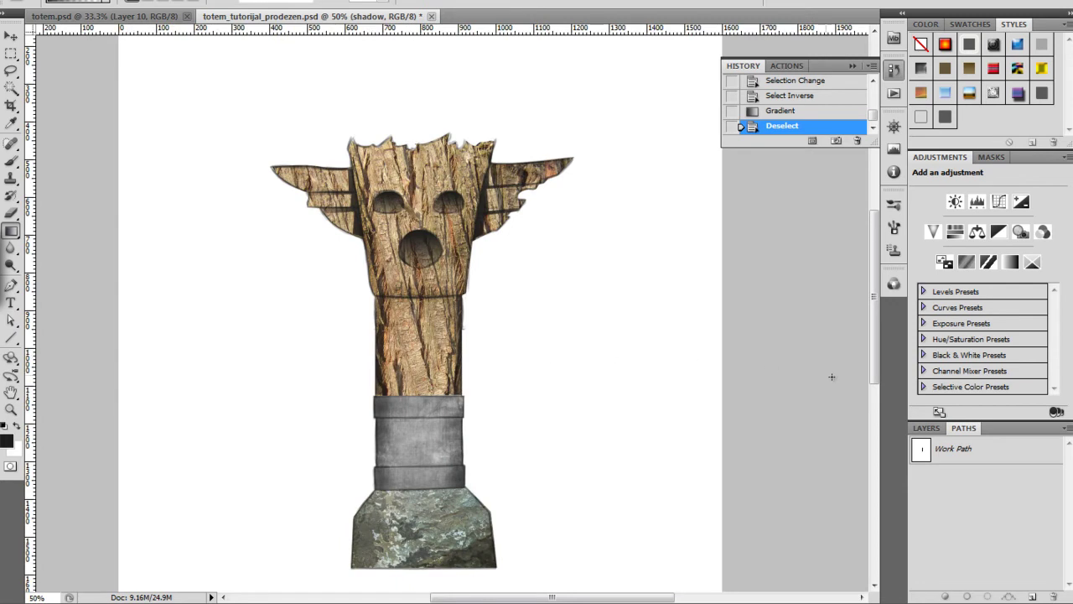
pyautogui.click(925, 427)
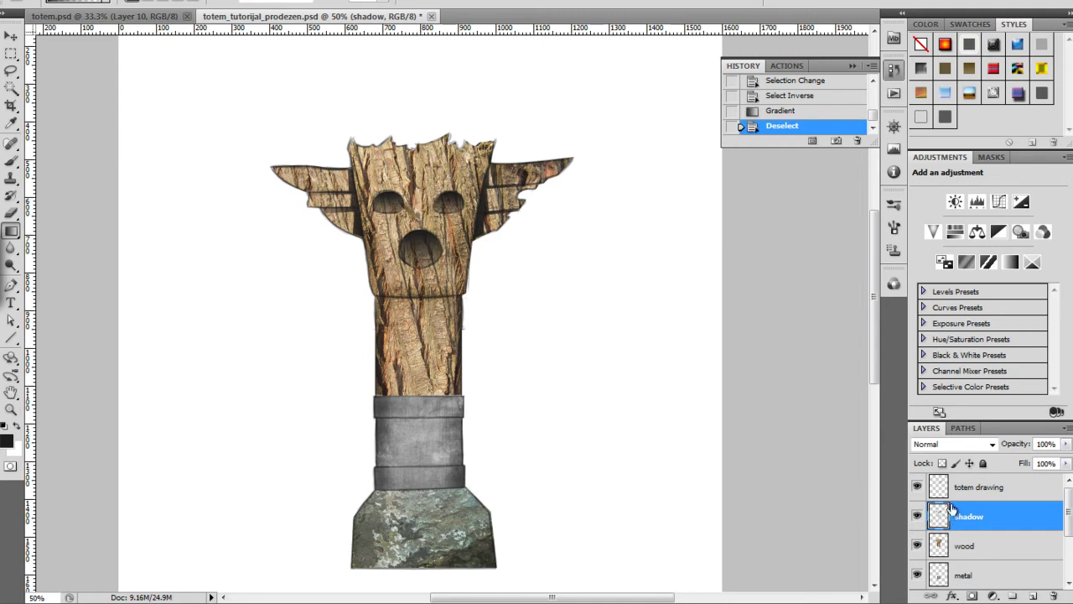
pyautogui.click(989, 444)
pyautogui.click(937, 105)
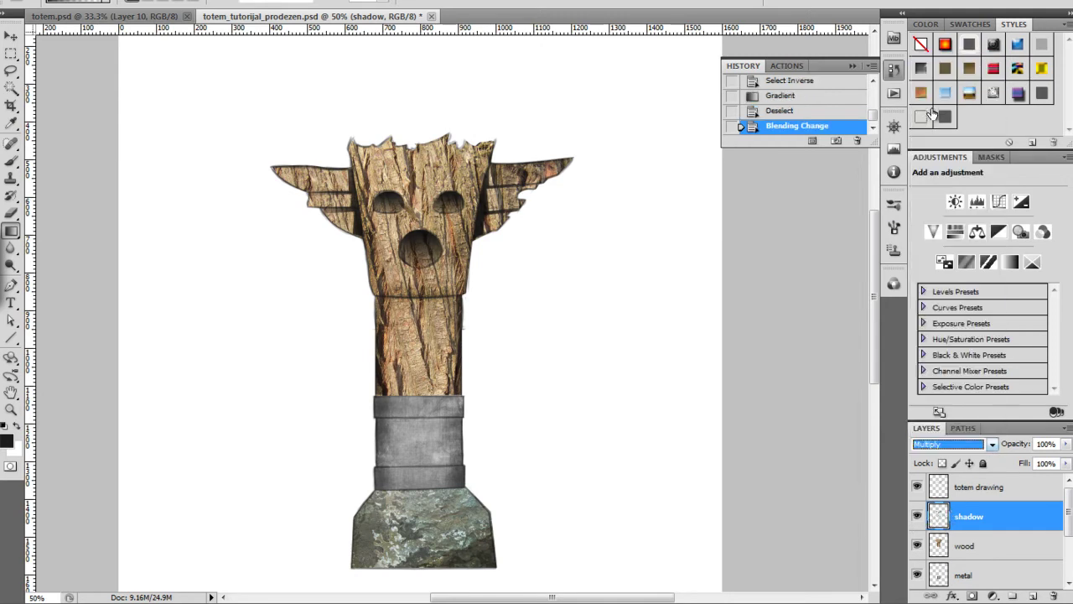
pyautogui.press('Down')
pyautogui.press('Down')
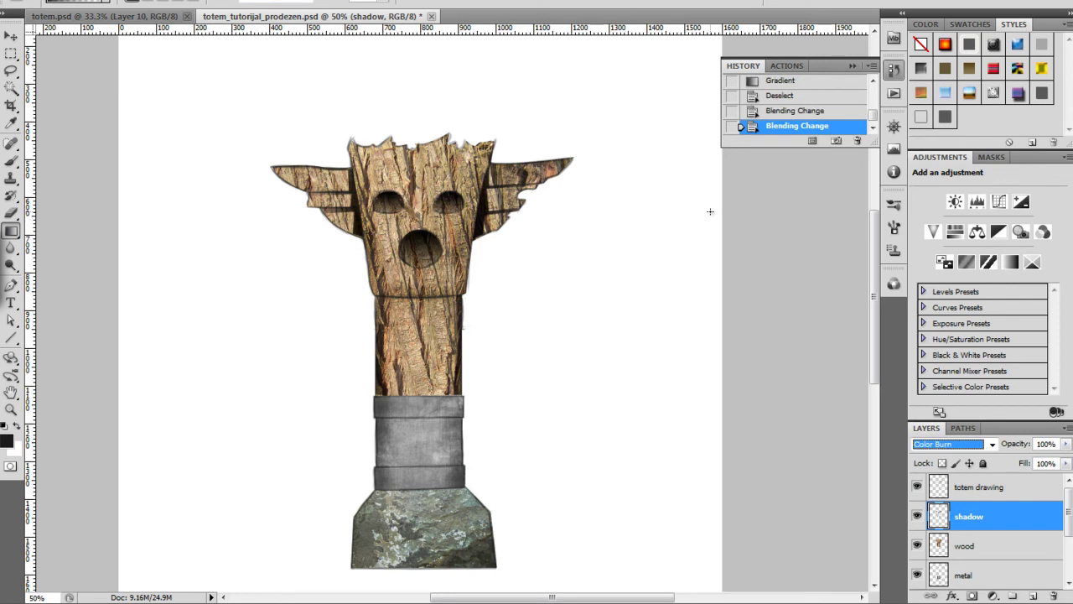
pyautogui.press('Up')
pyautogui.press('Up')
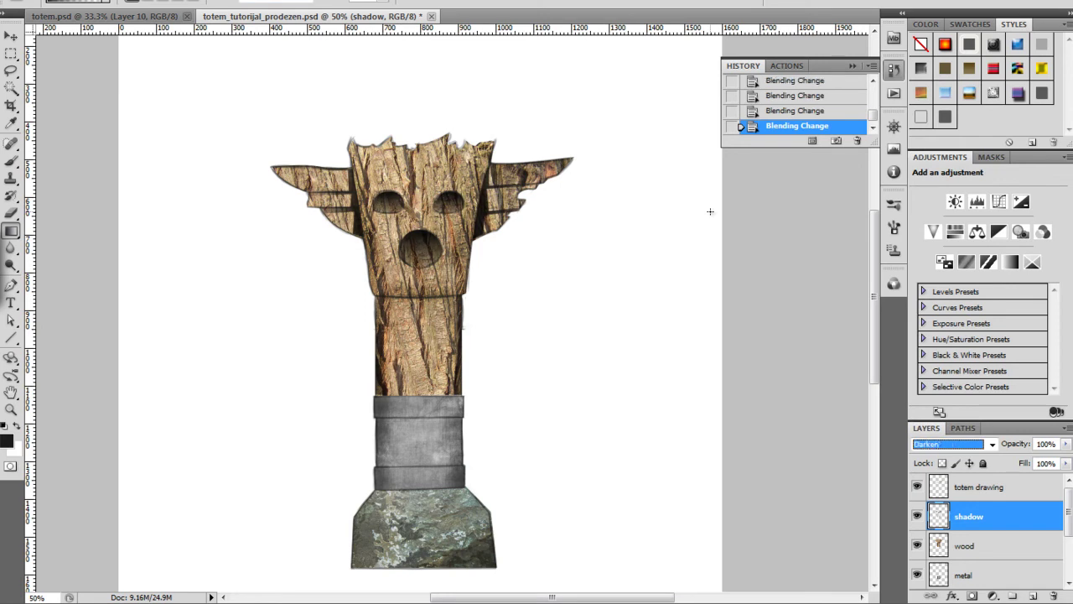
pyautogui.press('Down')
pyautogui.press('Up')
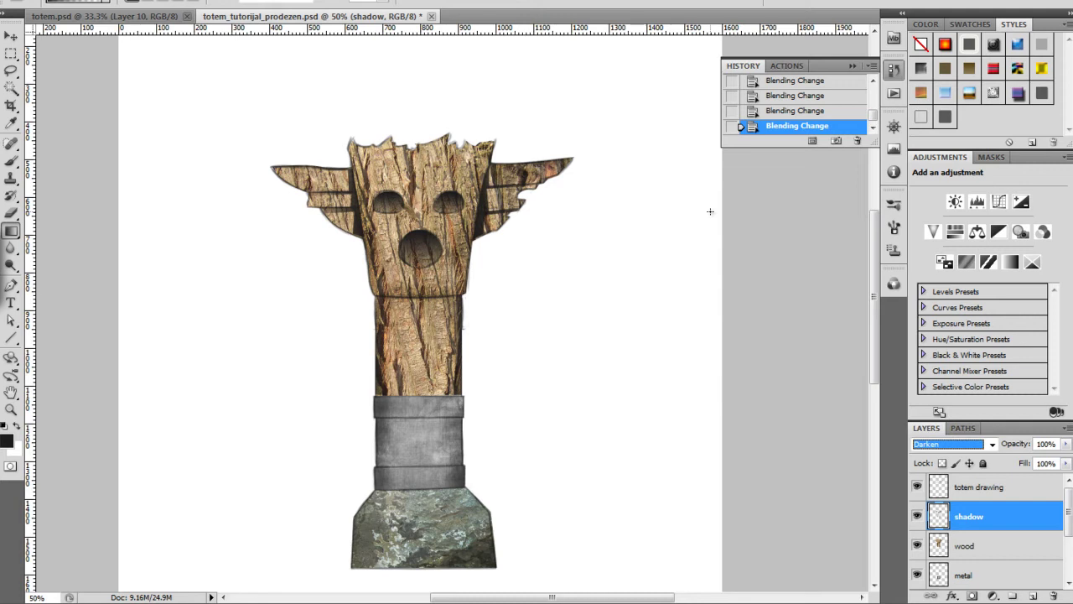
pyautogui.press('Up')
pyautogui.press('Up')
# Trace a closed, thin Pen path across the full width of the trunk, directly below the head's lower edge.
pyautogui.click(962, 429)
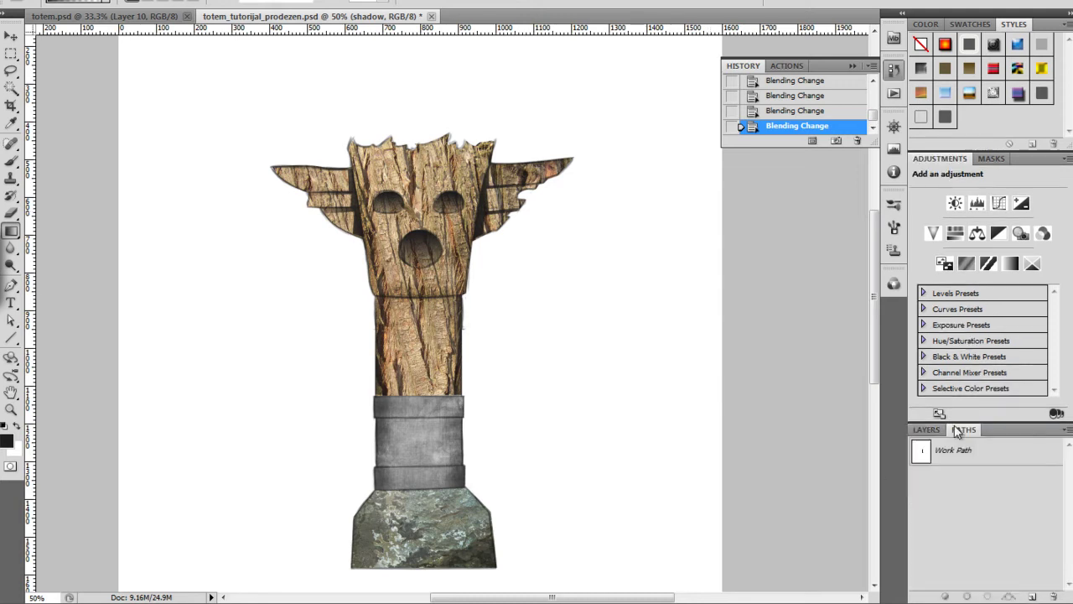
pyautogui.hotkey('ctrl', '+')
pyautogui.hotkey('ctrl', '+')
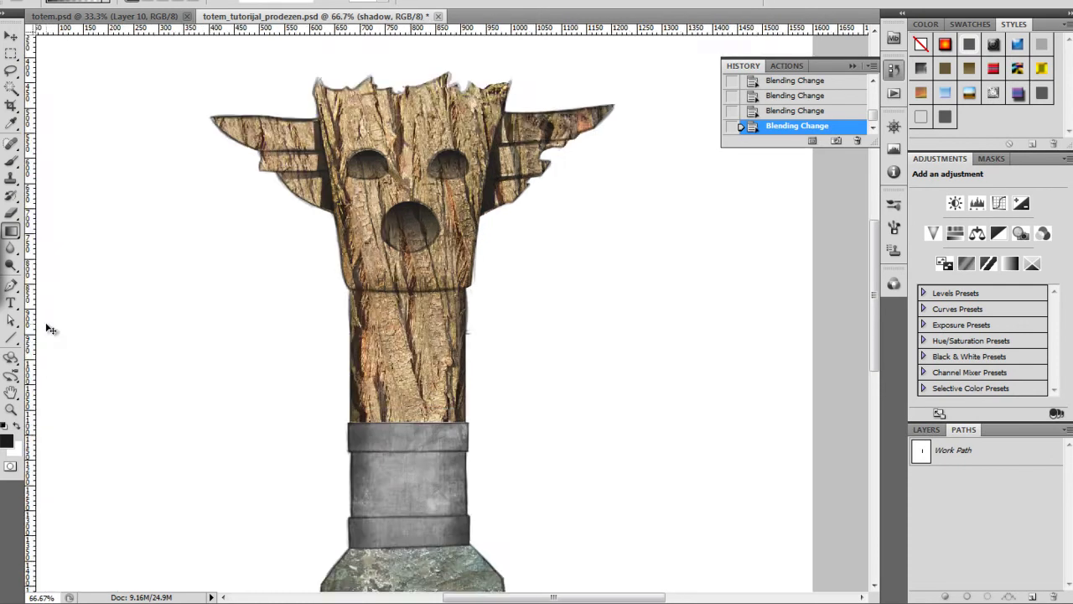
pyautogui.press('p')
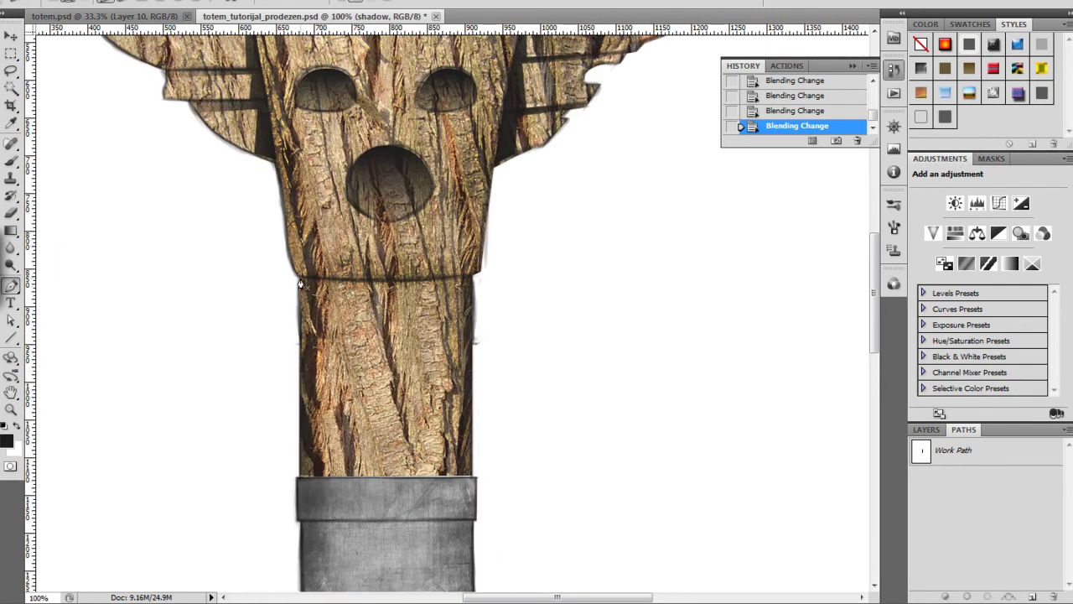
pyautogui.click(300, 282)
pyautogui.click(461, 284)
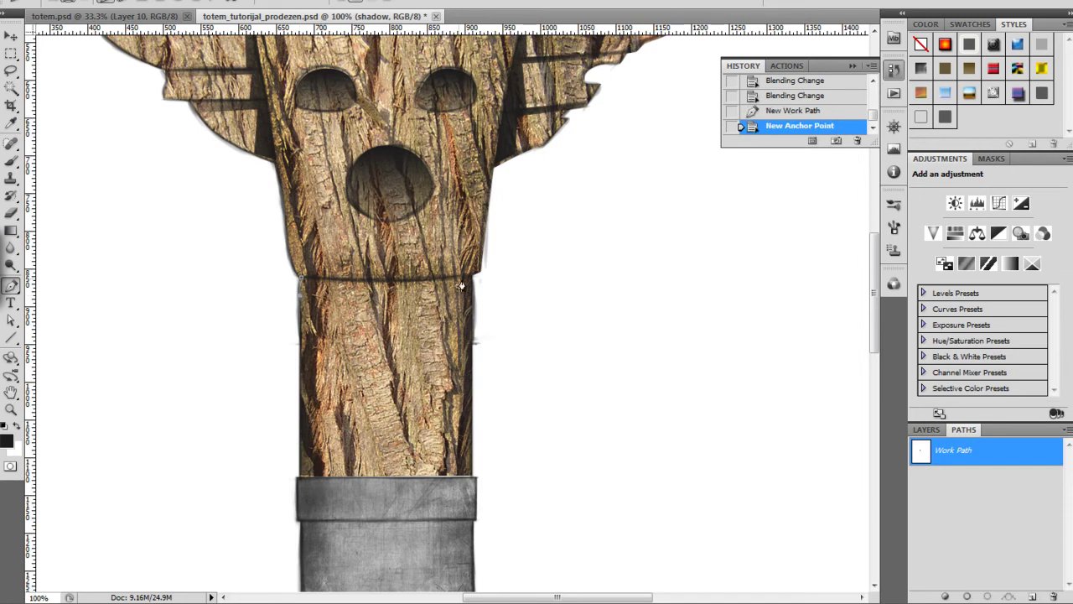
pyautogui.click(470, 290)
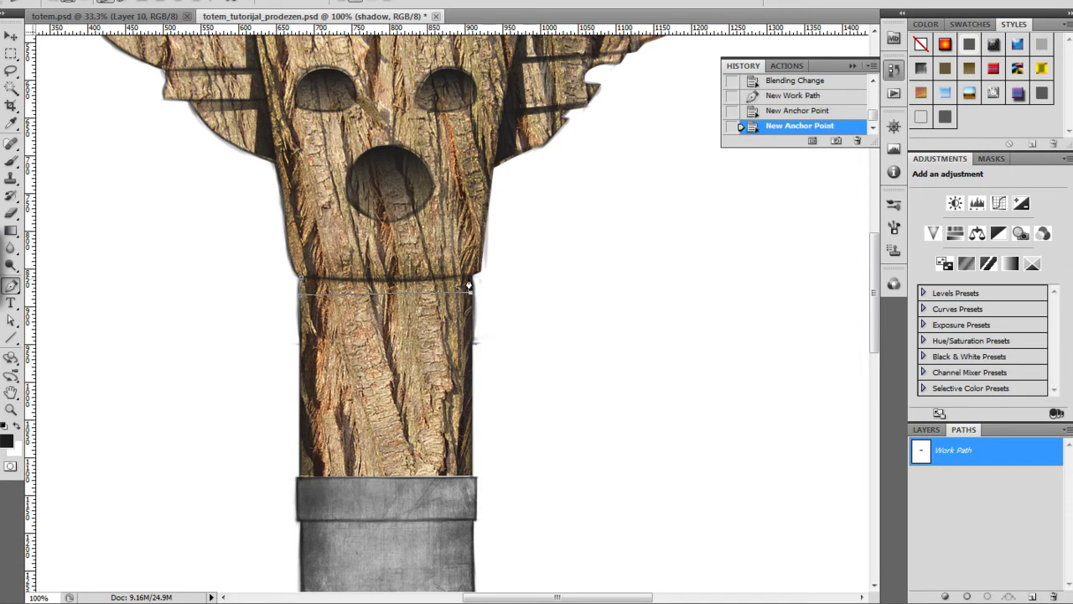
pyautogui.click(470, 280)
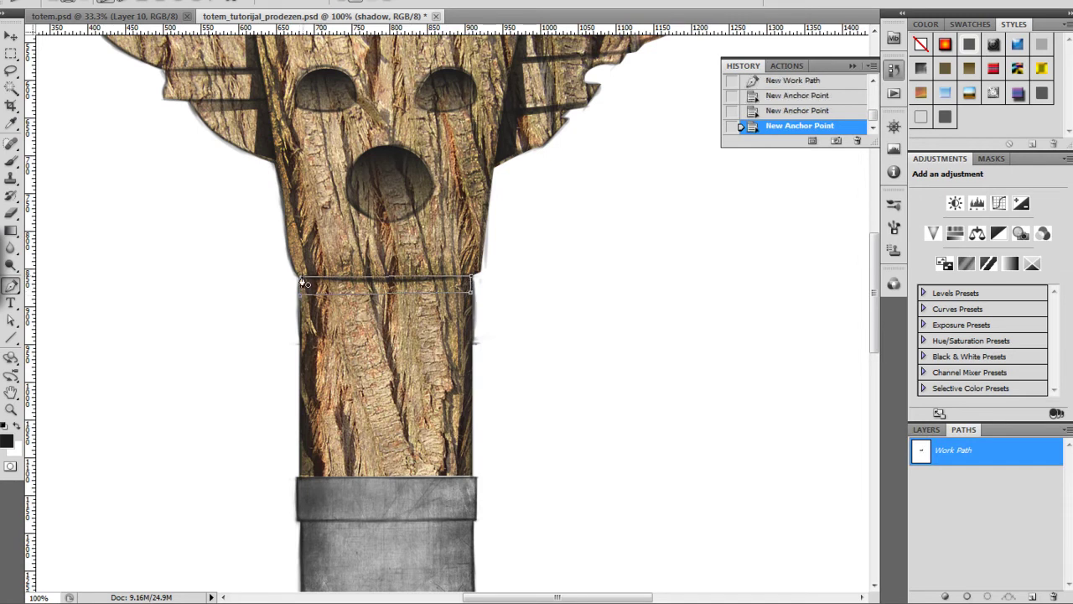
pyautogui.click(302, 281)
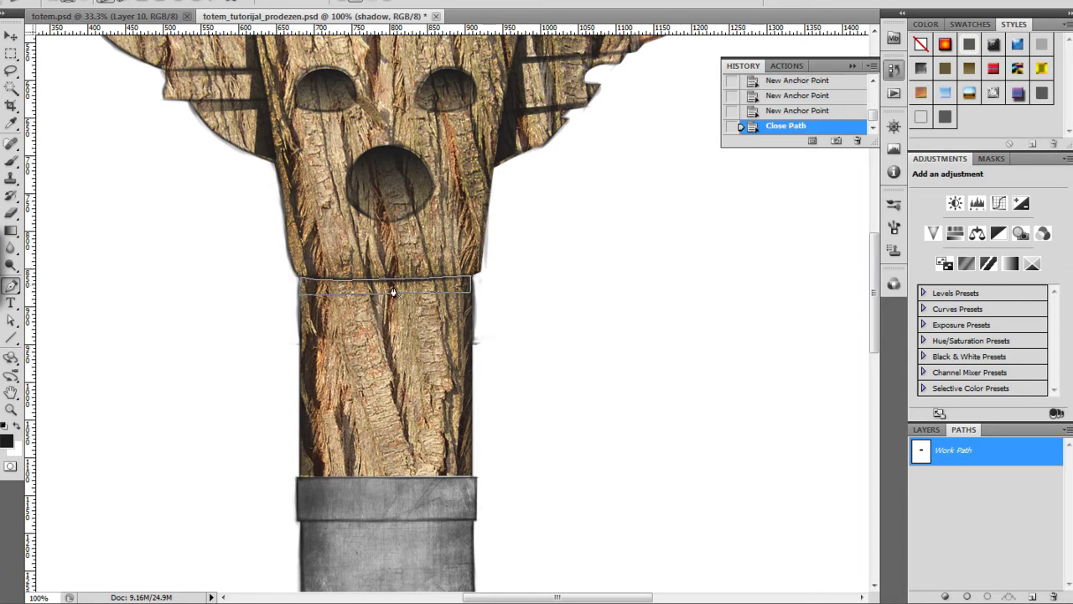
# Convert the path below the head to a selection of its interior, shade it with a gradient running downward, and deselect.
pyautogui.press('a')
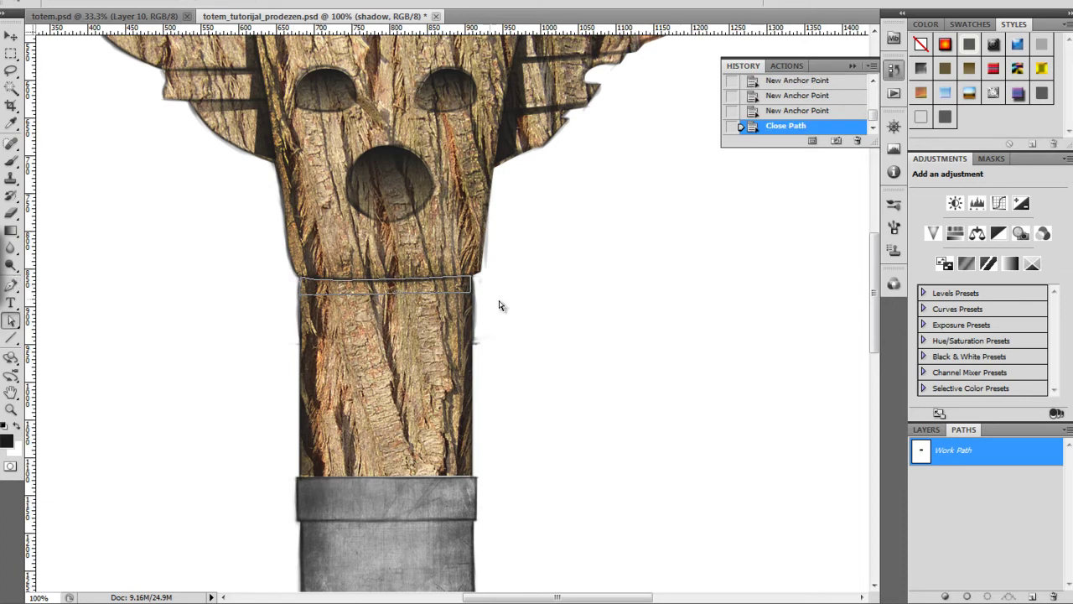
pyautogui.click(987, 597)
pyautogui.hotkey('ctrl', 'shift', 'i')
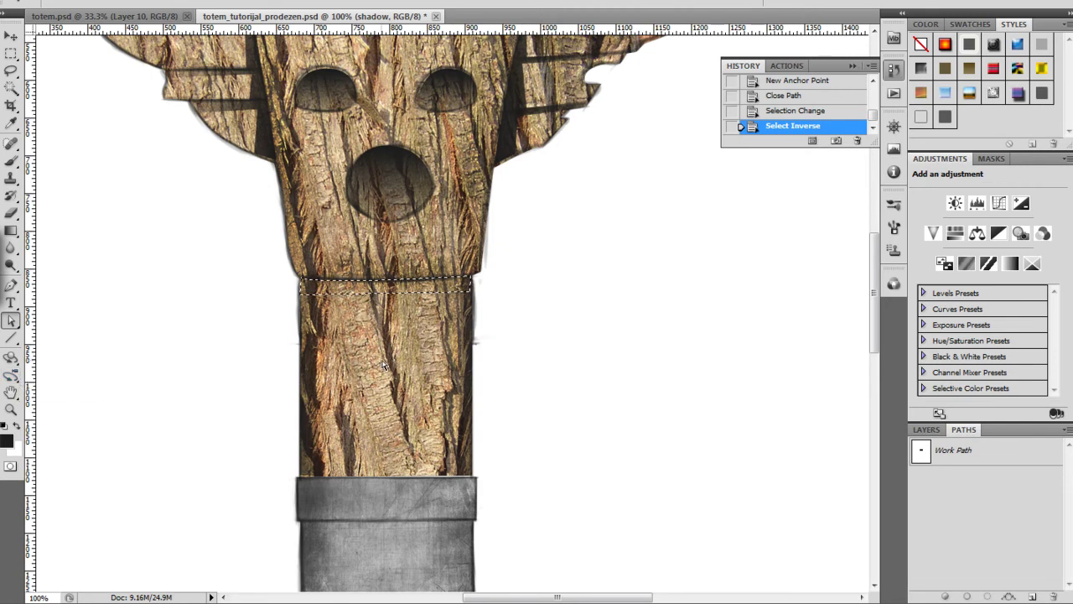
pyautogui.press('g')
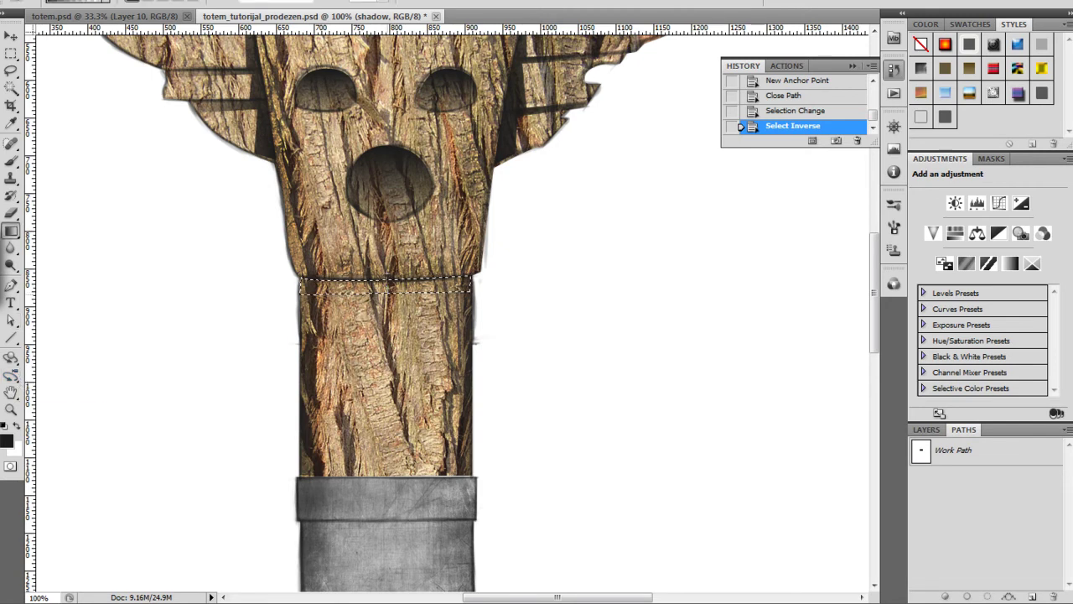
pyautogui.moveTo(388, 280); pyautogui.dragTo(388, 299)
pyautogui.hotkey('ctrl', 'd')
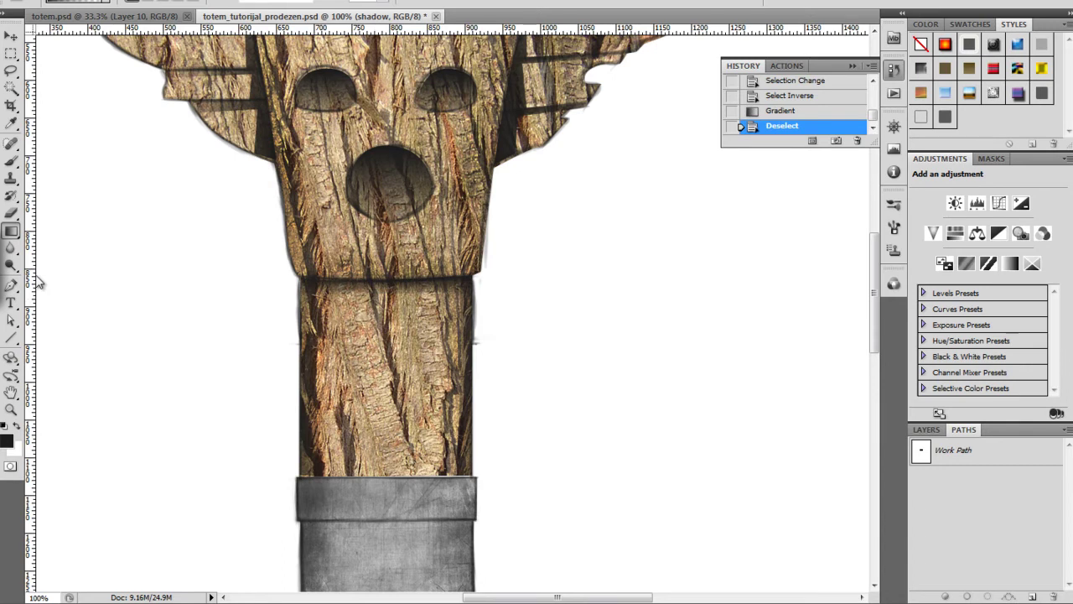
# Examine the shading on the trunk and below the head, both on the whole totem and close up.
pyautogui.hotkey('ctrl', '-')
pyautogui.hotkey('ctrl', '-')
pyautogui.hotkey('ctrl', '-')
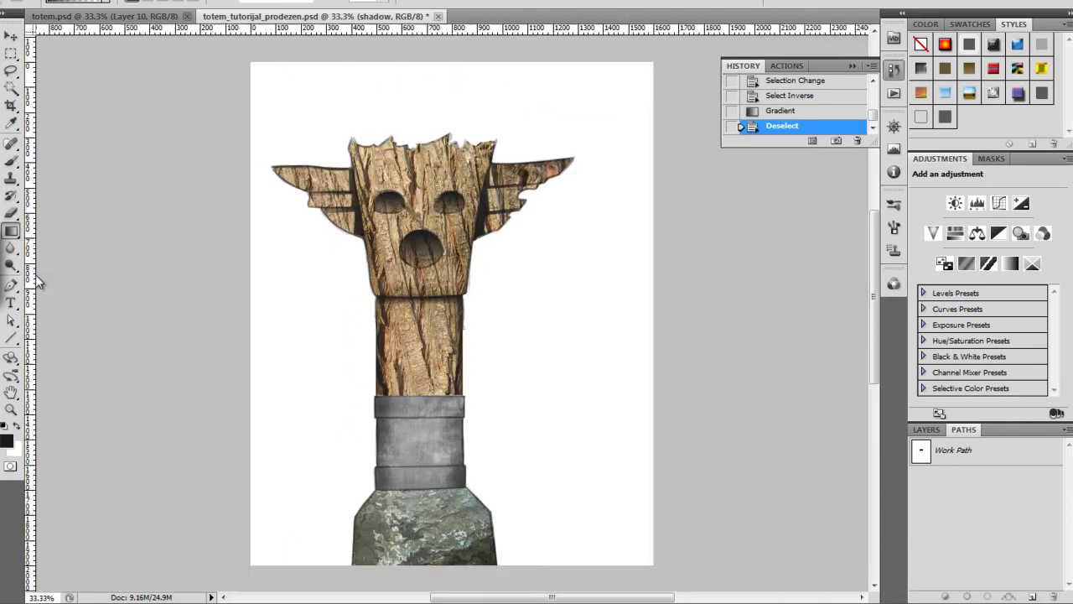
pyautogui.hotkey('ctrl', '+')
pyautogui.hotkey('ctrl', '+')
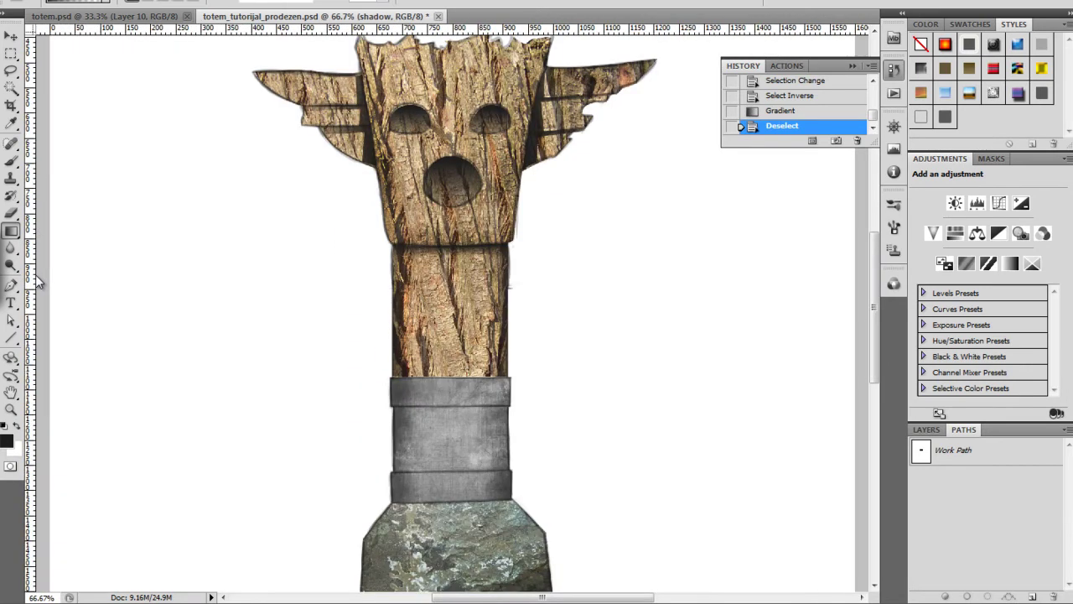
pyautogui.hotkey('ctrl', '+')
pyautogui.hotkey('ctrl', '-')
pyautogui.hotkey('ctrl', '-')
pyautogui.hotkey('ctrl', '+')
pyautogui.hotkey('ctrl', '+')
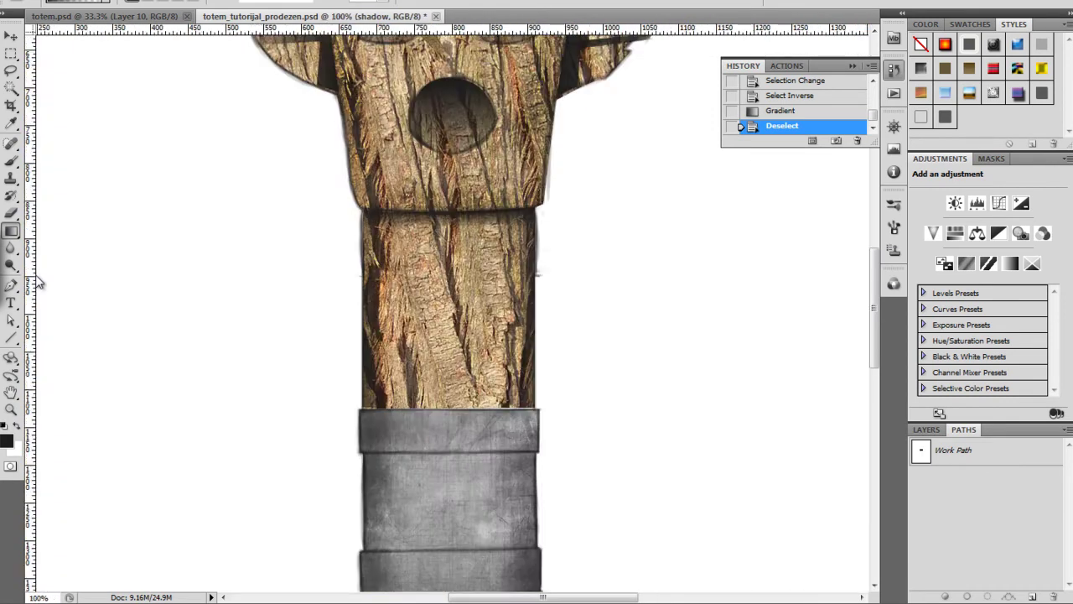
# Trace a closed, narrow Pen path along the head's right edge, from its lower corner up to the top of the right wing.
pyautogui.moveTo(511, 219); pyautogui.dragTo(378, 364)
pyautogui.press('p')
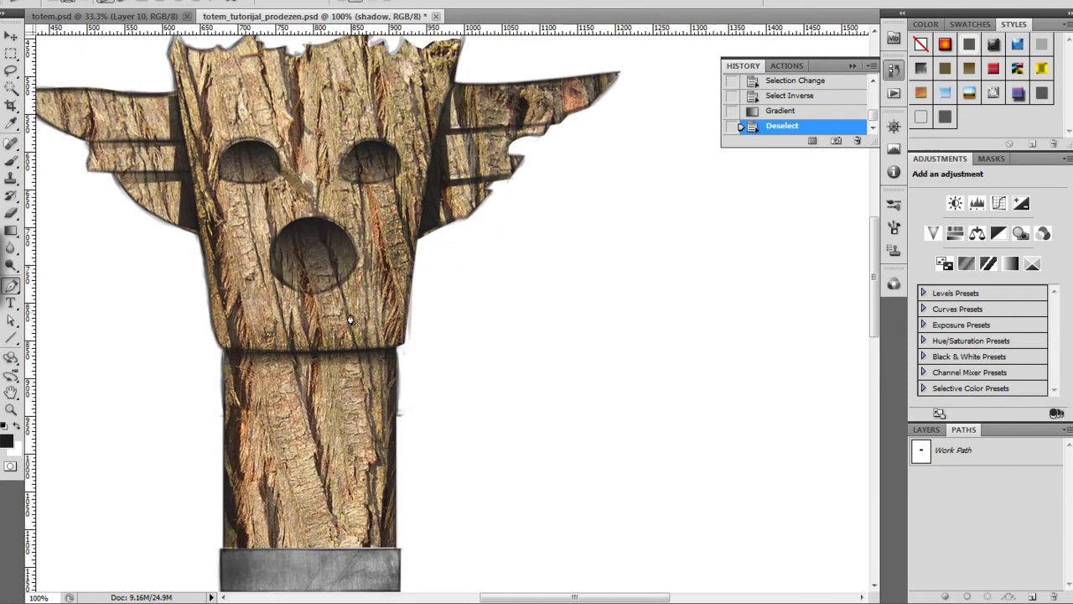
pyautogui.click(402, 348)
pyautogui.moveTo(379, 343); pyautogui.dragTo(379, 342)
pyautogui.moveTo(429, 234); pyautogui.dragTo(397, 309)
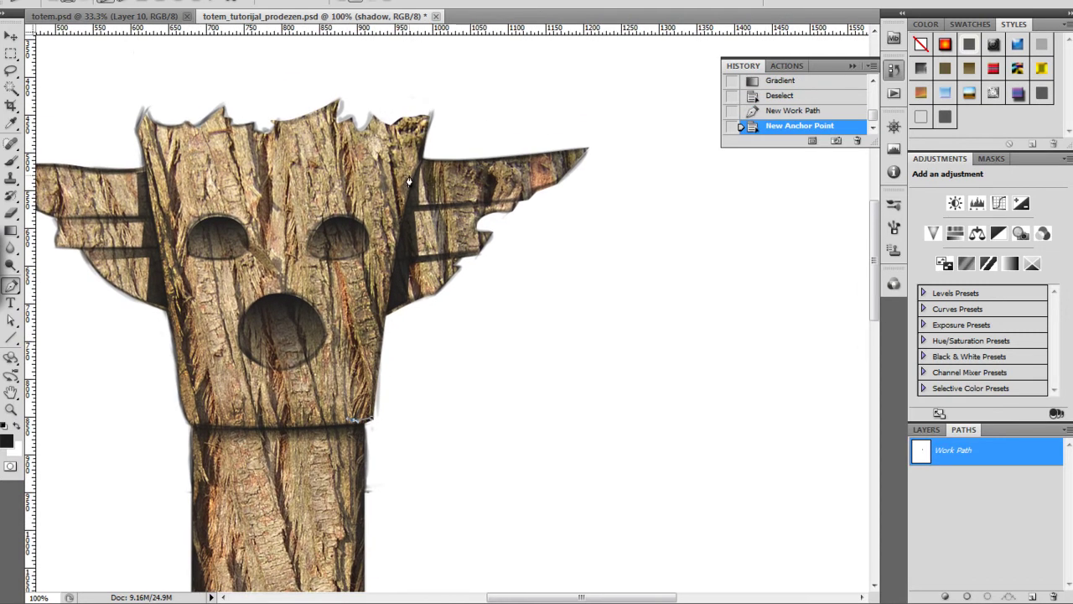
pyautogui.moveTo(412, 172); pyautogui.dragTo(398, 312)
pyautogui.click(372, 429)
# Reshape the head's right-edge path with the Direct Selection tool so its curves follow the edge between the wing and the lower corner.
pyautogui.press('a')
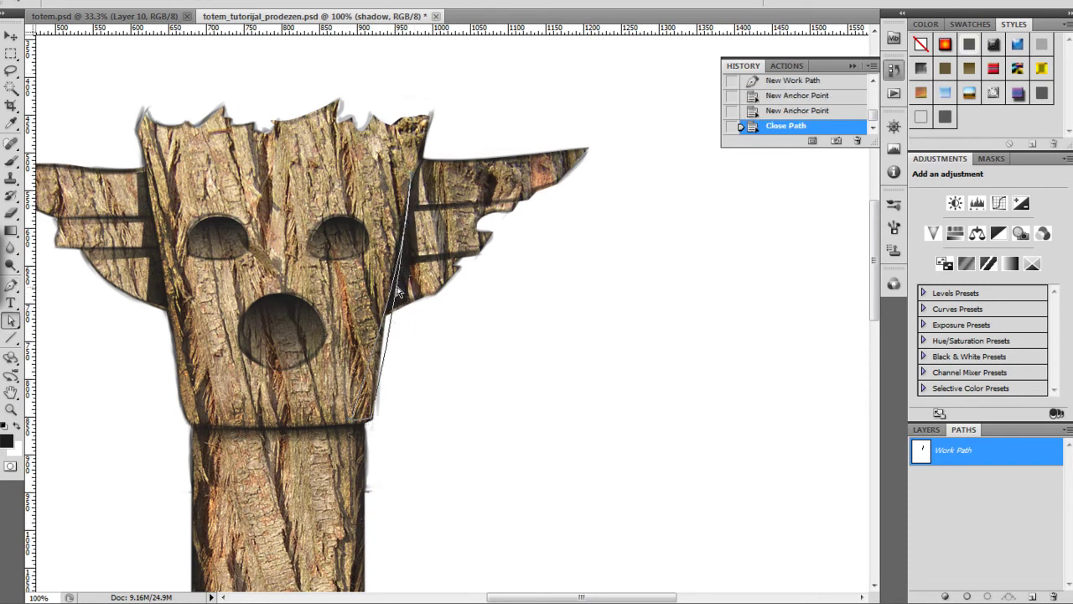
pyautogui.moveTo(402, 315)
pyautogui.mouseDown()
pyautogui.moveTo(376, 308)
pyautogui.moveTo(385, 309)
pyautogui.mouseUp()
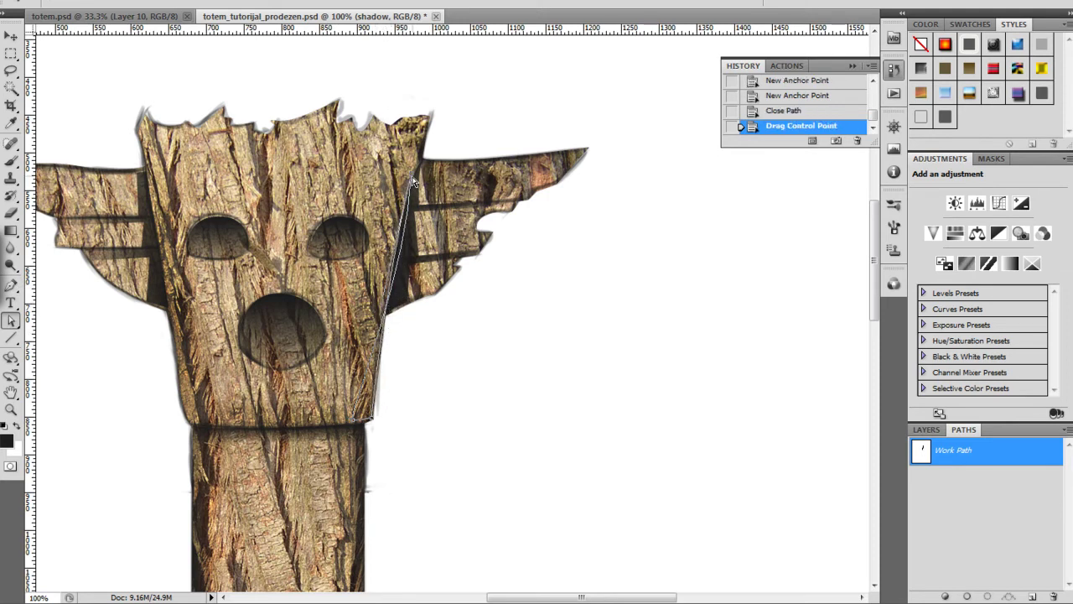
pyautogui.moveTo(388, 273); pyautogui.dragTo(373, 391)
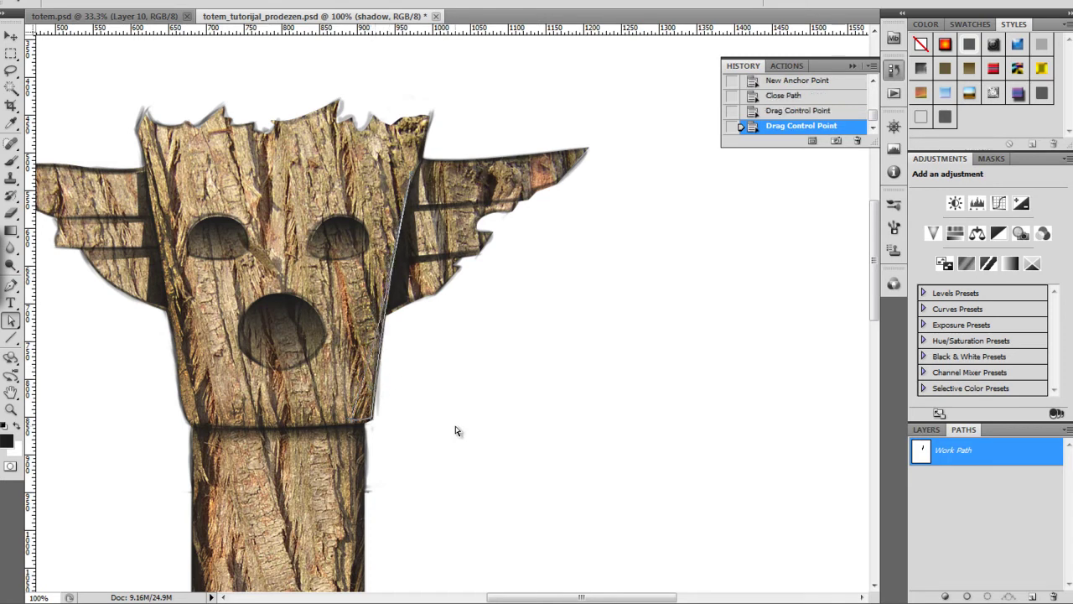
# Convert the path on the head's right edge to a selection, invert it, shade it with a gradient running leftward, and deselect.
pyautogui.click(987, 595)
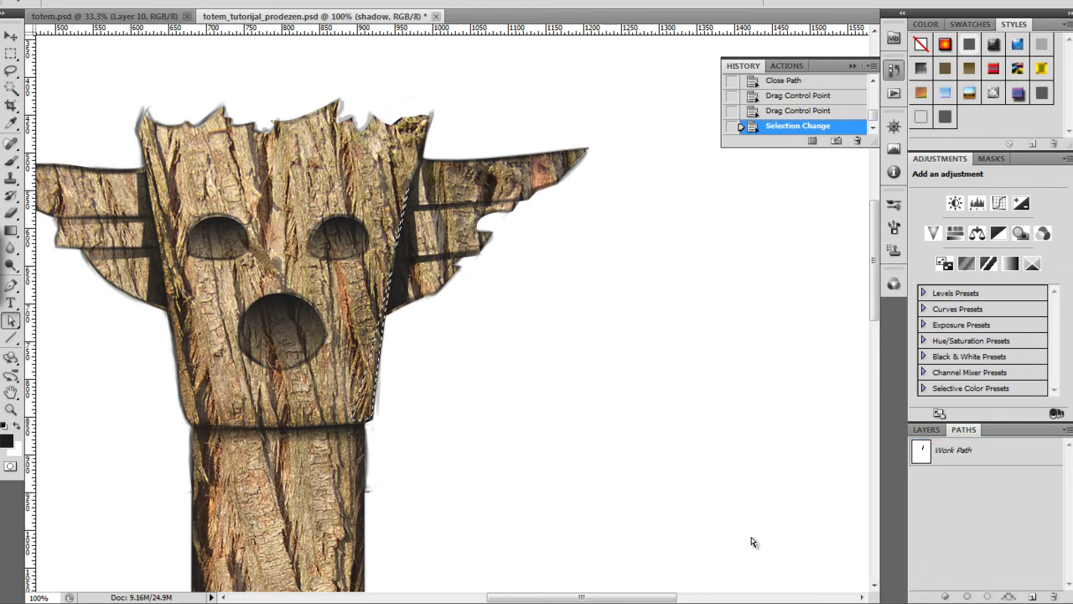
pyautogui.hotkey('ctrl', 'shift', 'i')
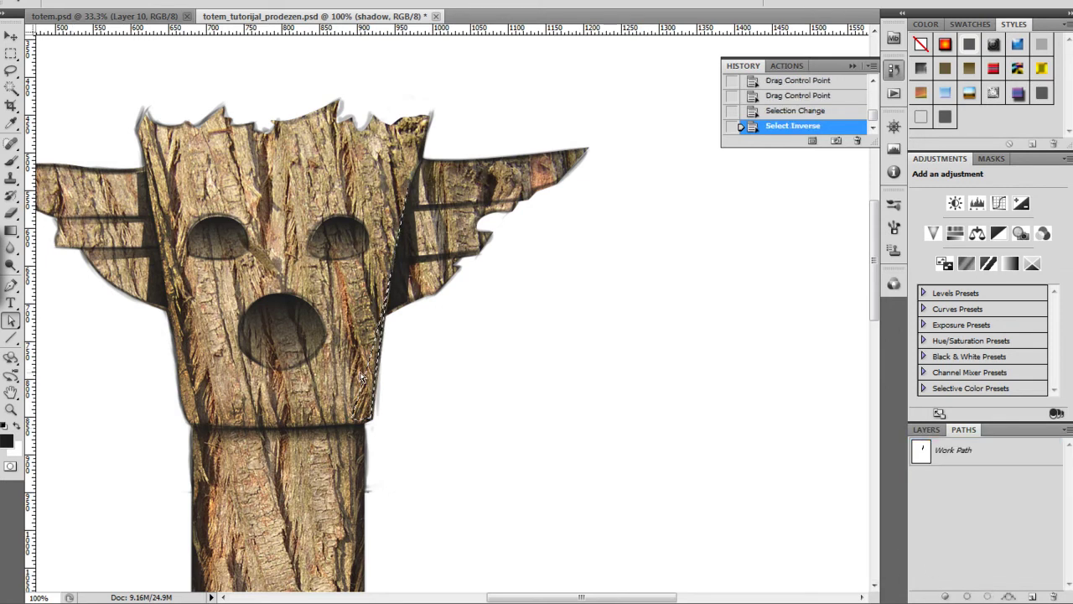
pyautogui.press('g')
pyautogui.moveTo(427, 370); pyautogui.dragTo(366, 363)
pyautogui.hotkey('ctrl', 'z')
pyautogui.hotkey('ctrl', 'd')
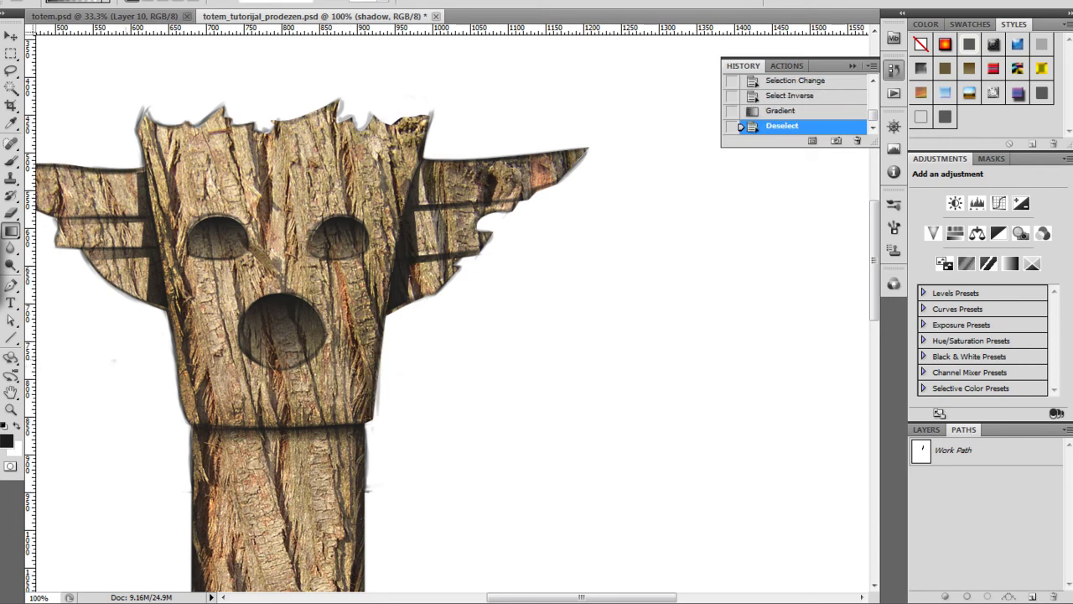
# Start a Pen path at the head's lower left corner and undo the misplaced second anchor point.
pyautogui.hotkey('ctrl', '-')
pyautogui.hotkey('ctrl', '-')
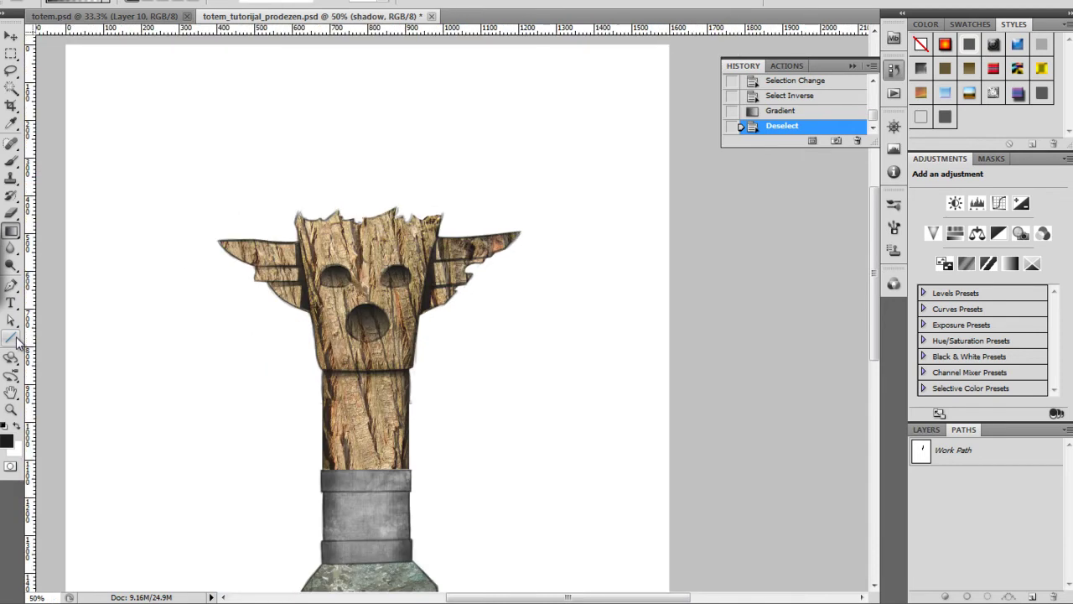
pyautogui.hotkey('ctrl', '-')
pyautogui.hotkey('ctrl', '+')
pyautogui.hotkey('ctrl', '+')
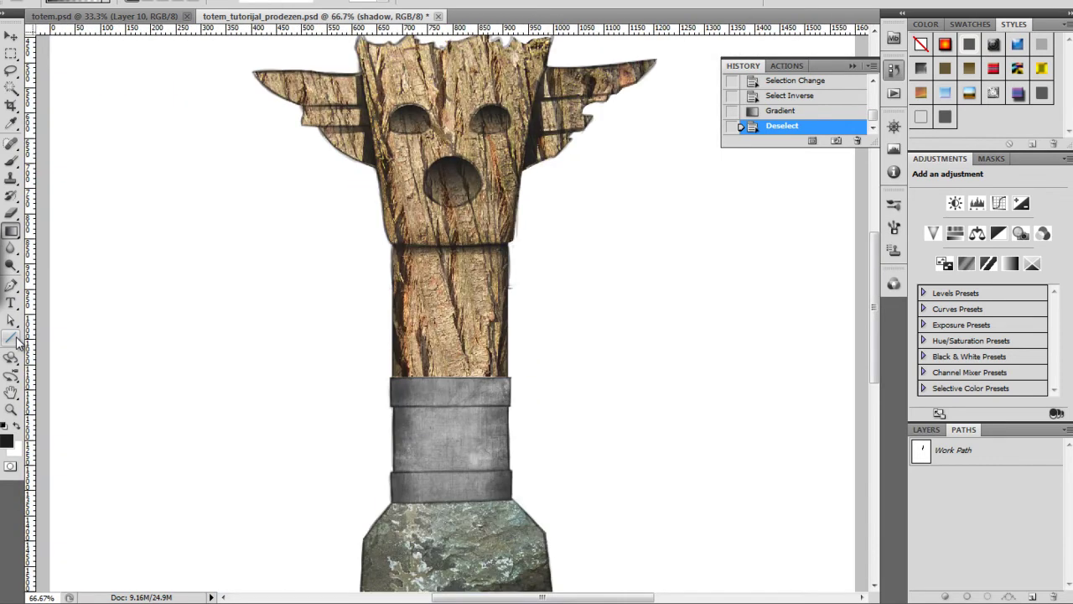
pyautogui.moveTo(234, 289); pyautogui.dragTo(259, 440)
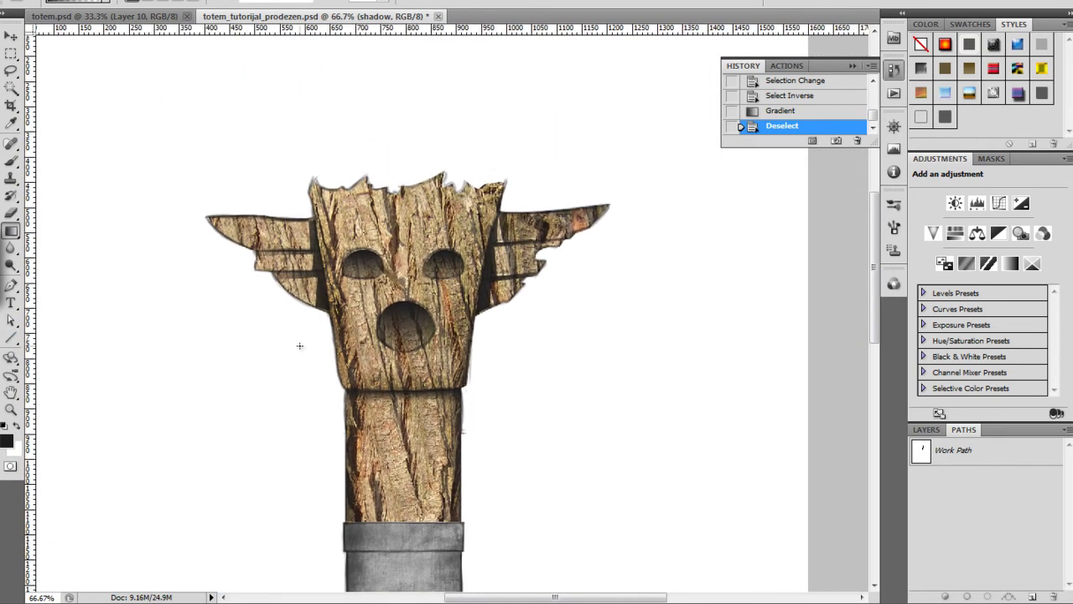
pyautogui.press('p')
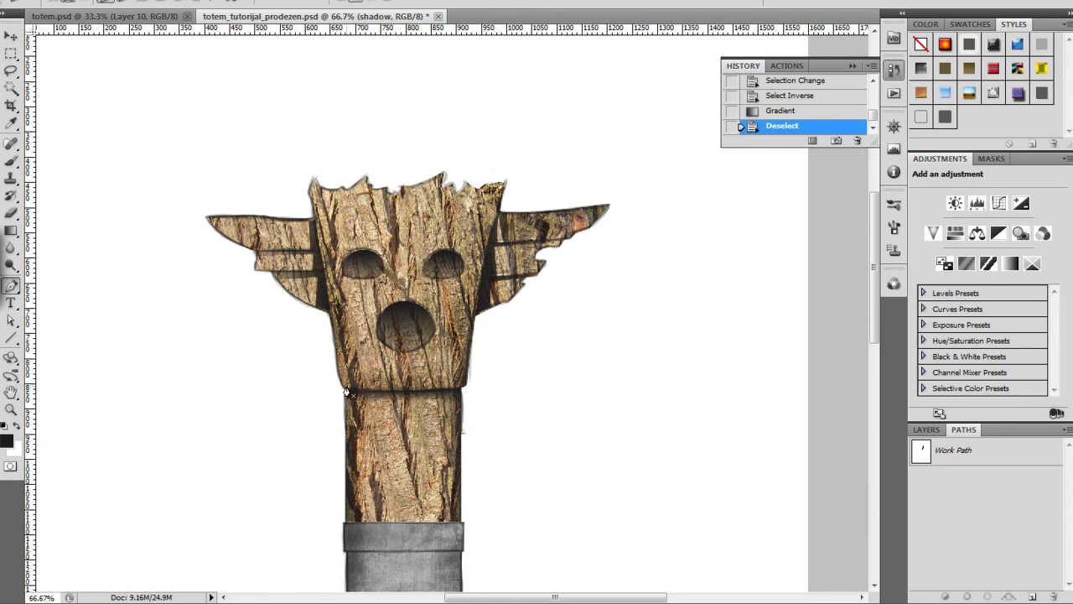
pyautogui.click(339, 371)
pyautogui.click(315, 224)
pyautogui.hotkey('ctrl', 'z')
# Trace the rest of the closed, narrow path along the head's left edge, up beside the left wing and back to the lower corner.
pyautogui.hotkey('ctrl', '+')
pyautogui.hotkey('ctrl', '+')
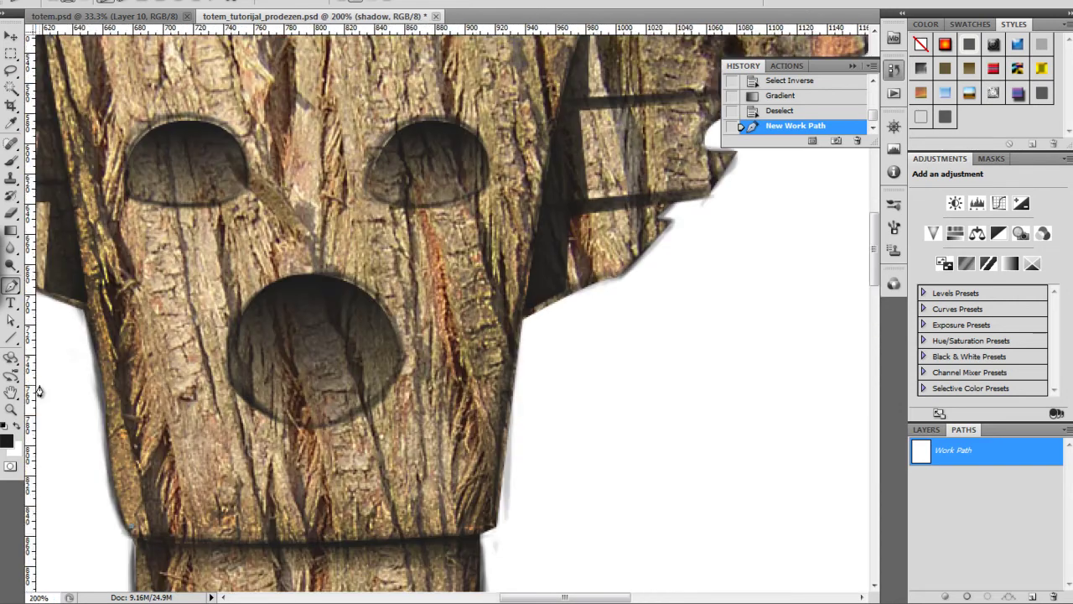
pyautogui.moveTo(203, 399); pyautogui.dragTo(403, 441)
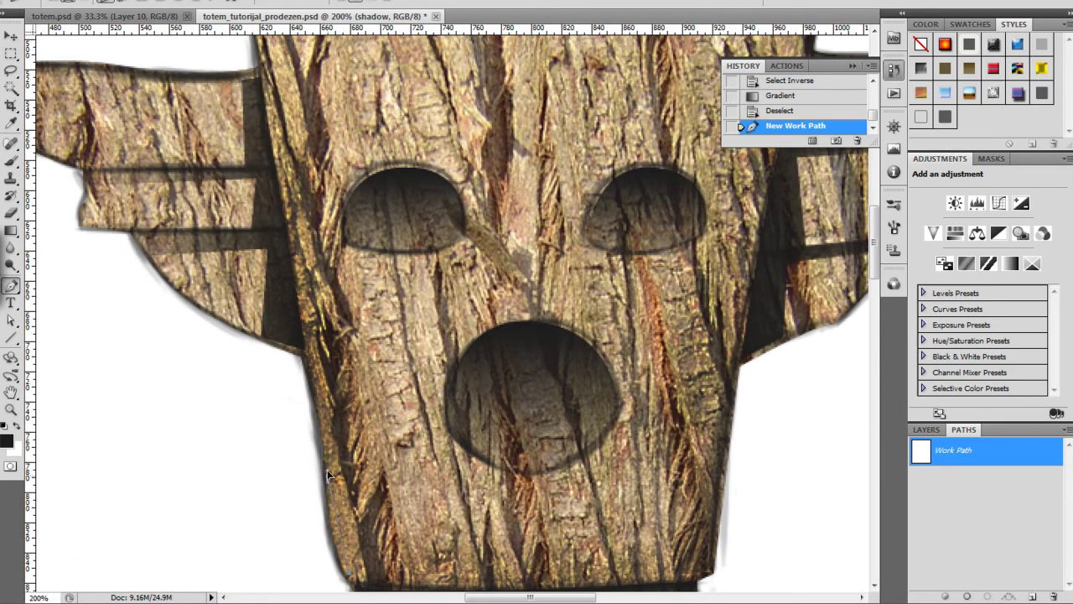
pyautogui.click(314, 388)
pyautogui.click(265, 91)
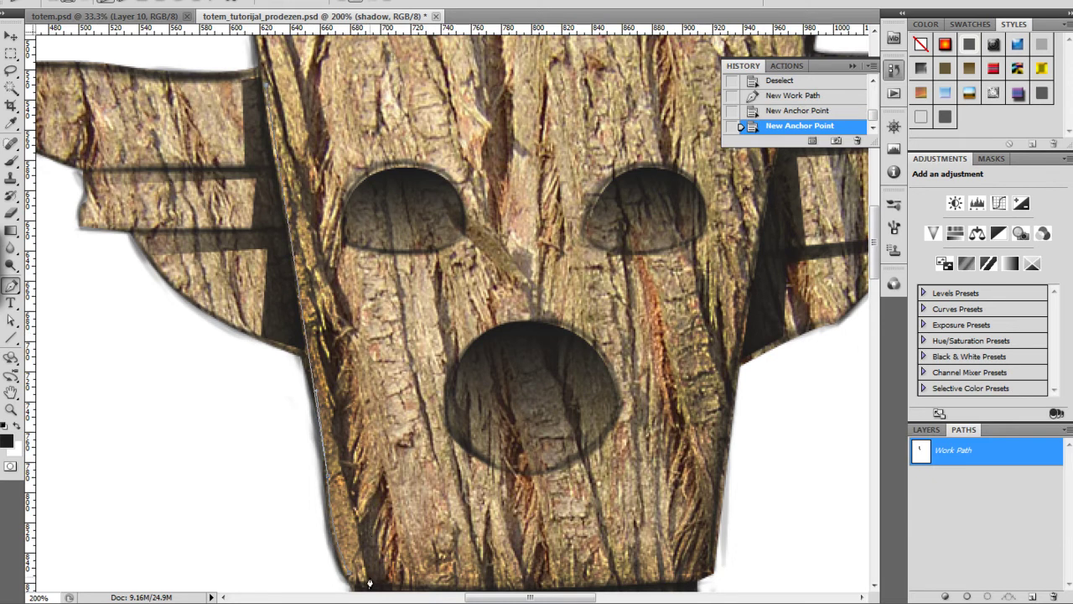
pyautogui.moveTo(380, 580)
pyautogui.mouseDown()
pyautogui.moveTo(400, 582)
pyautogui.moveTo(361, 578)
pyautogui.mouseUp()
pyautogui.click(349, 576)
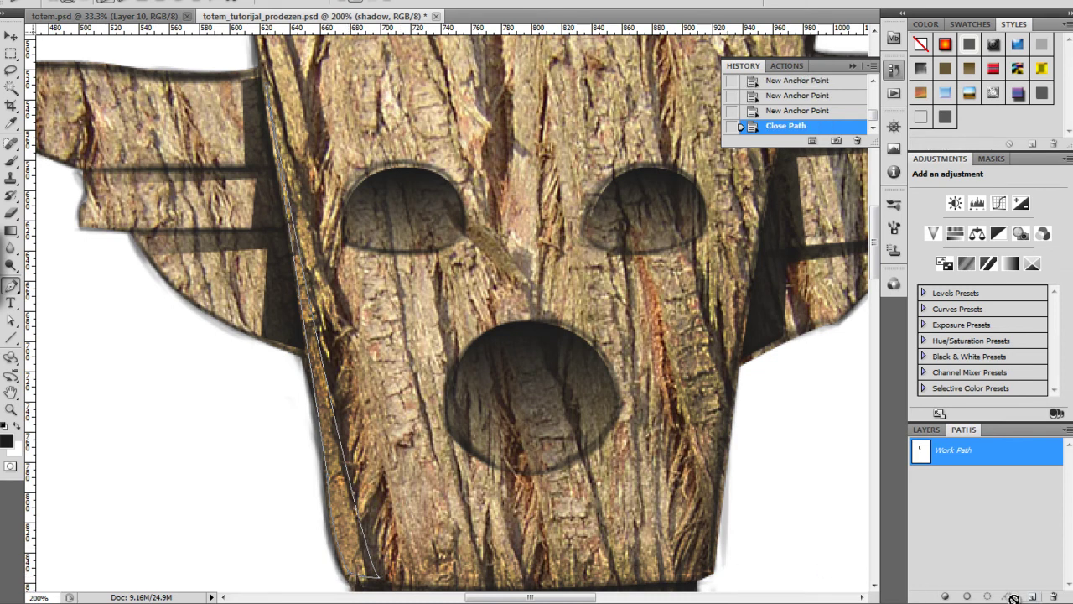
# Convert the left-edge path to a selection, invert it, shade it with a gradient running rightward, and deselect.
pyautogui.click(987, 596)
pyautogui.hotkey('ctrl', 'shift', 'i')
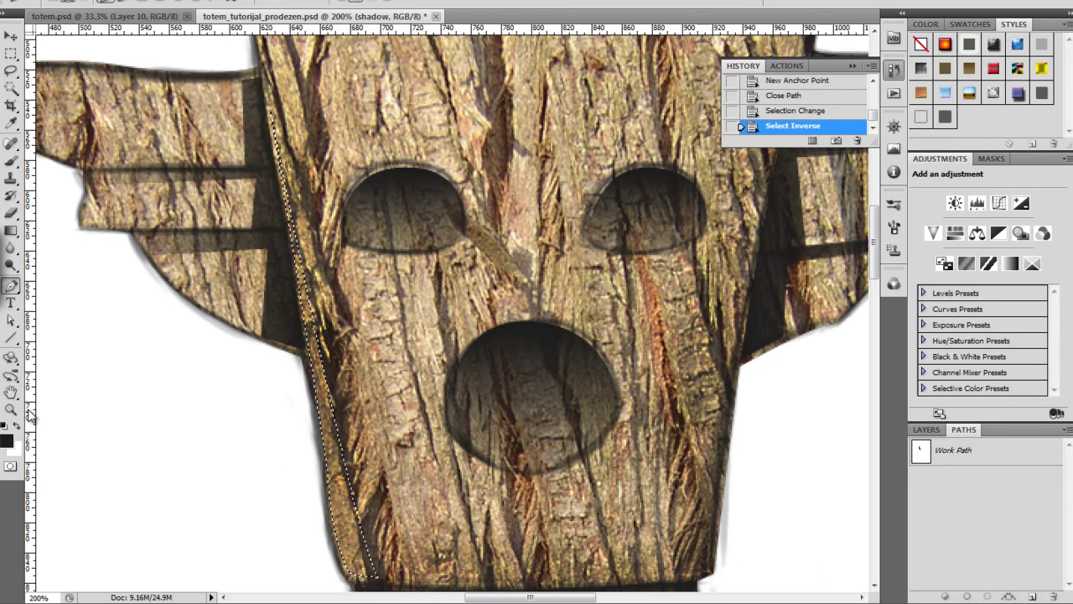
pyautogui.press('g')
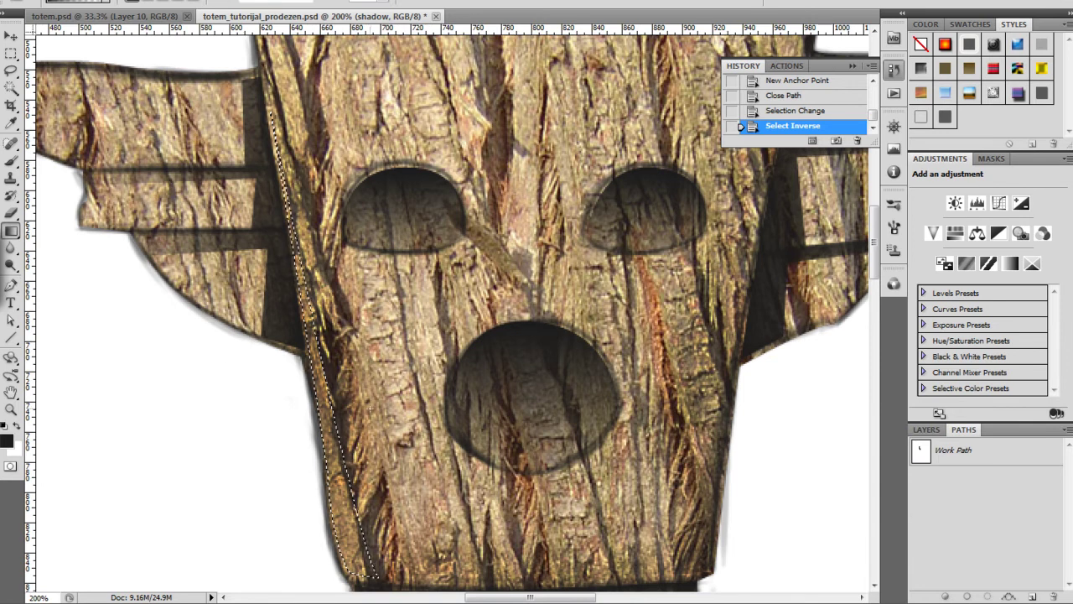
pyautogui.moveTo(287, 462); pyautogui.dragTo(406, 430)
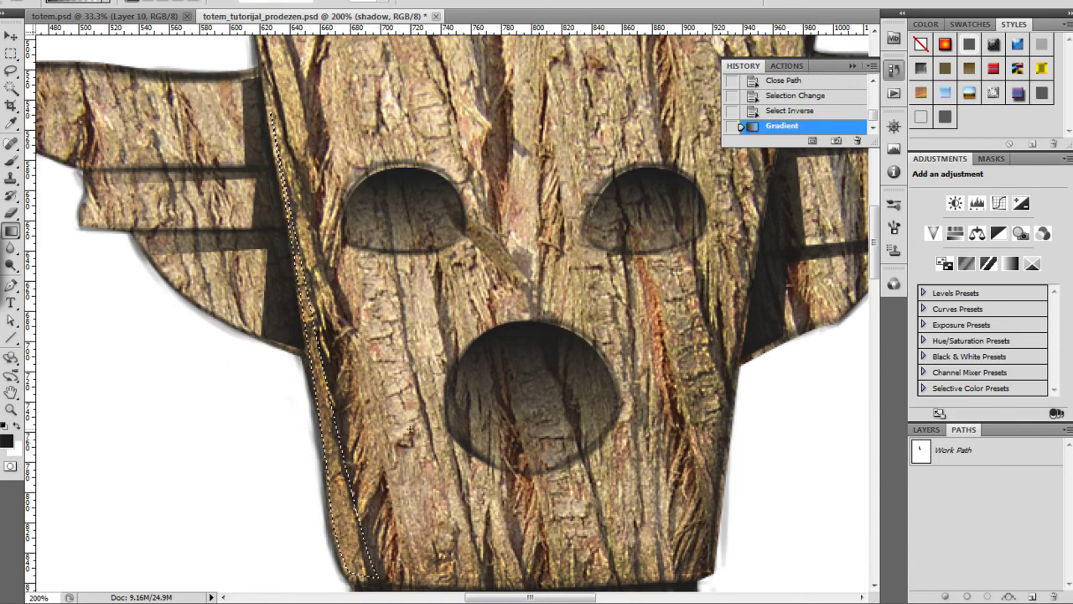
pyautogui.hotkey('ctrl', 'd')
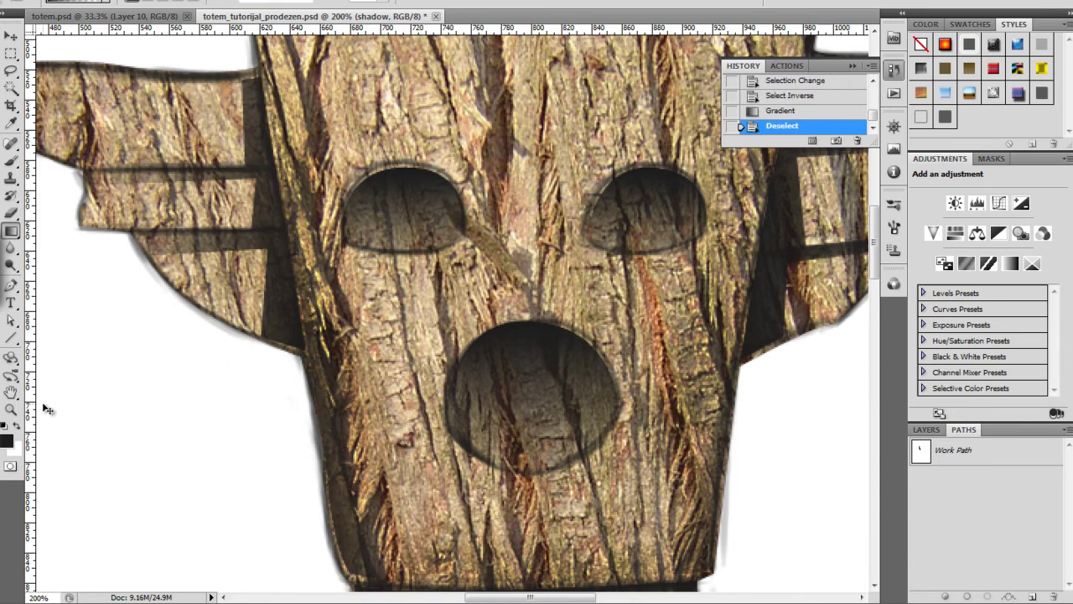
# Examine the edge shading of the head and trunk, both on the whole totem and close up.
pyautogui.hotkey('ctrl', '-')
pyautogui.hotkey('ctrl', '-')
pyautogui.hotkey('ctrl', '-')
pyautogui.hotkey('ctrl', '-')
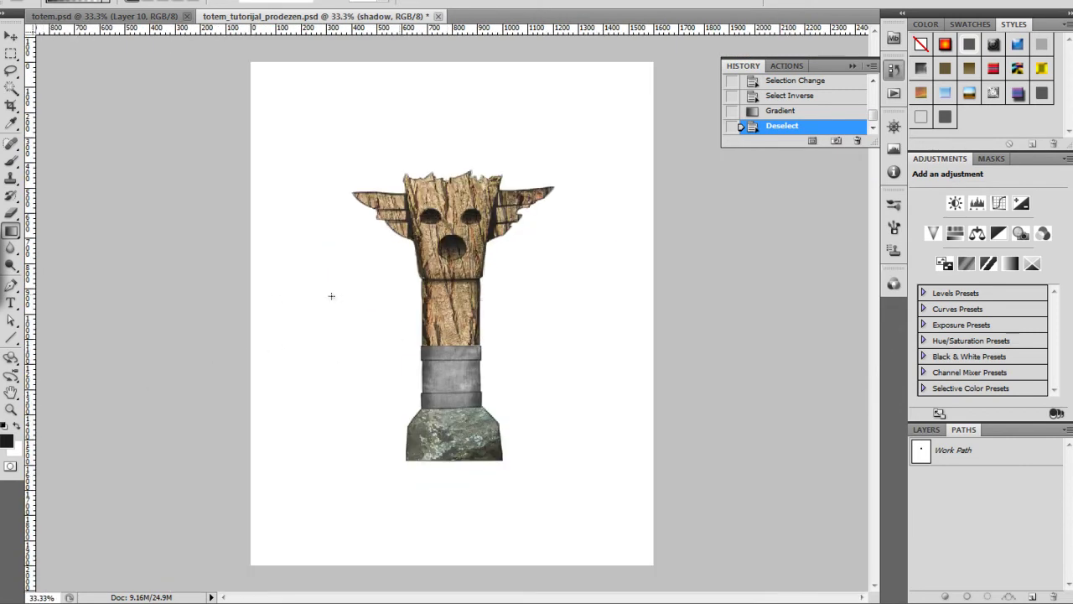
pyautogui.hotkey('ctrl', '+')
pyautogui.hotkey('ctrl', '+')
pyautogui.hotkey('ctrl', '+')
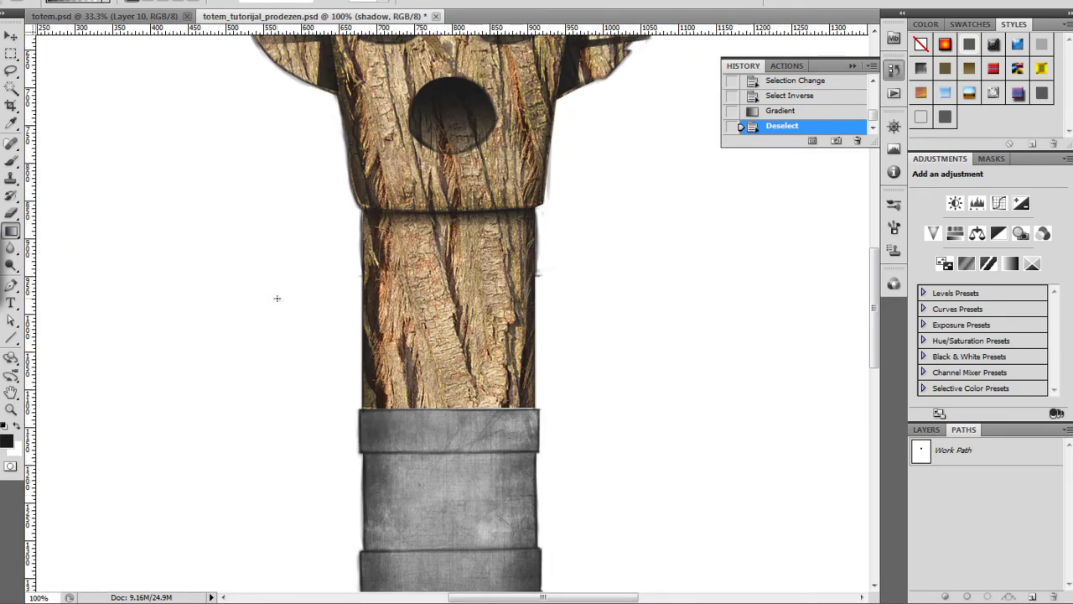
pyautogui.hotkey('ctrl', '+')
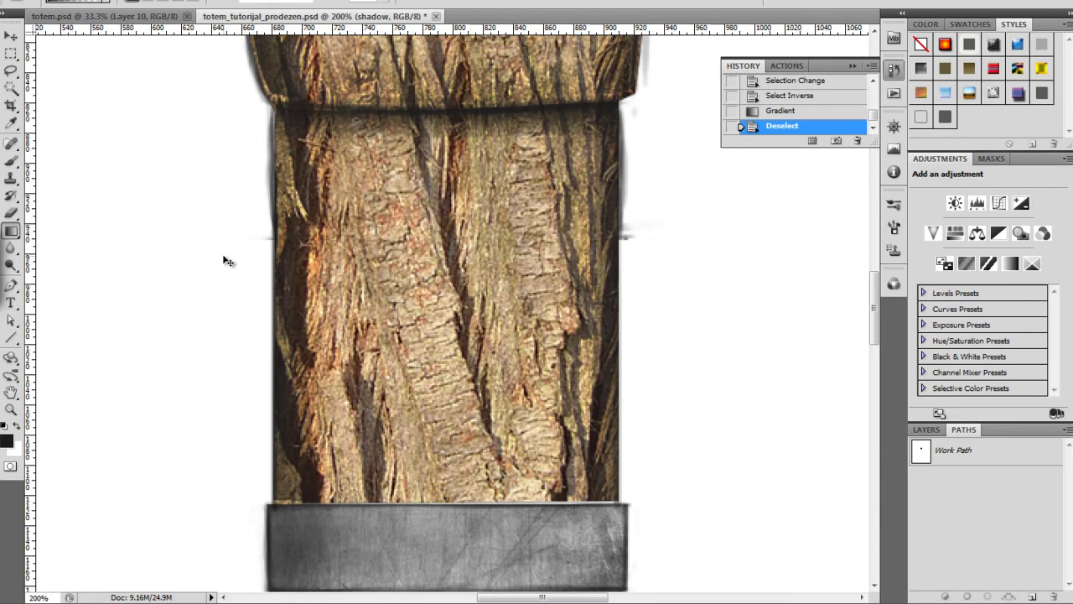
pyautogui.hotkey('ctrl', '-')
pyautogui.moveTo(425, 223); pyautogui.dragTo(394, 413)
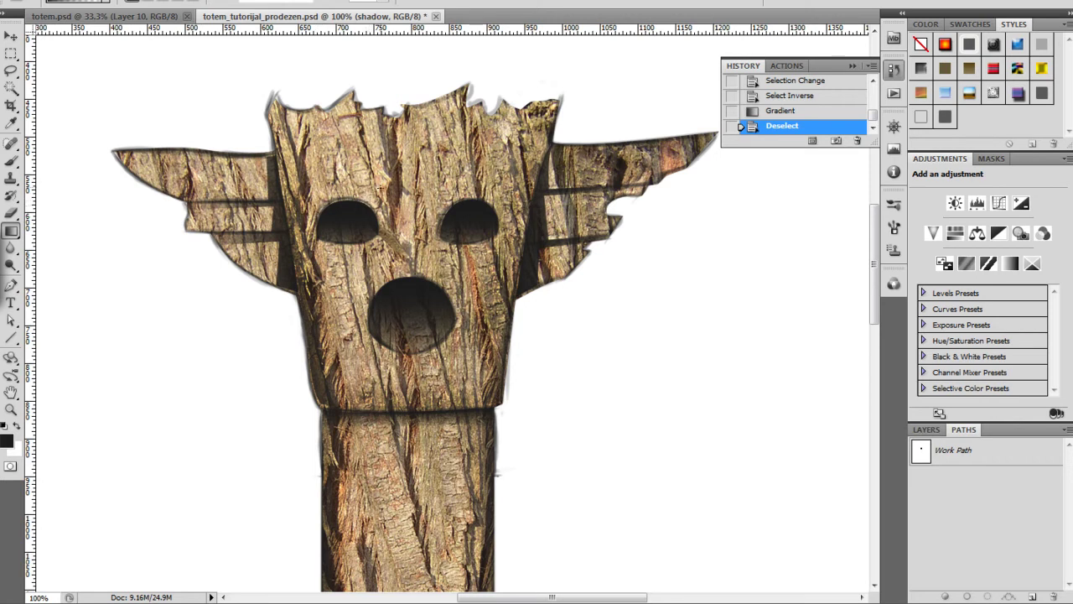
# Set the Burn tool's brush to 22 px and burn along the head's central groove on the shadow layer.
pyautogui.press('o')
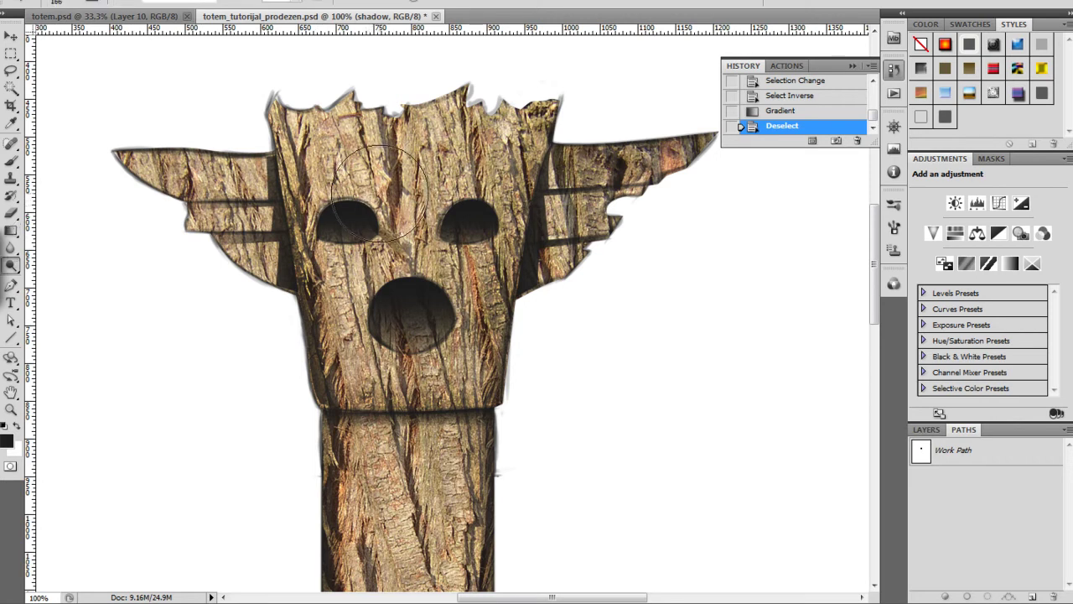
pyautogui.rightClick(422, 220)
pyautogui.moveTo(477, 233); pyautogui.dragTo(457, 231)
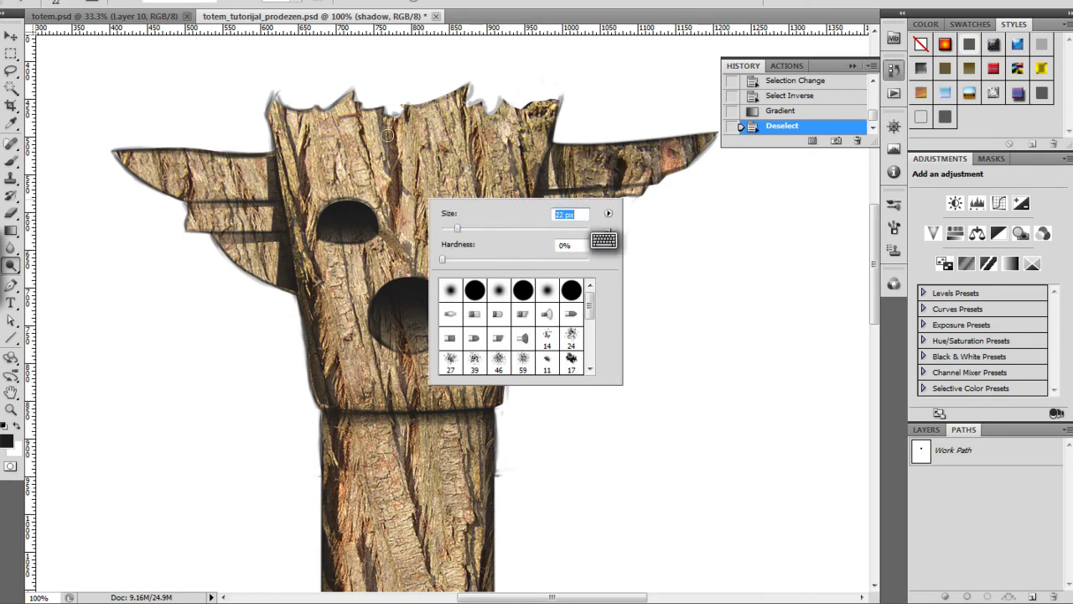
pyautogui.moveTo(390, 120)
pyautogui.mouseDown()
pyautogui.moveTo(393, 169)
pyautogui.moveTo(394, 132)
pyautogui.moveTo(392, 205)
pyautogui.moveTo(392, 193)
pyautogui.moveTo(420, 231)
pyautogui.mouseUp()
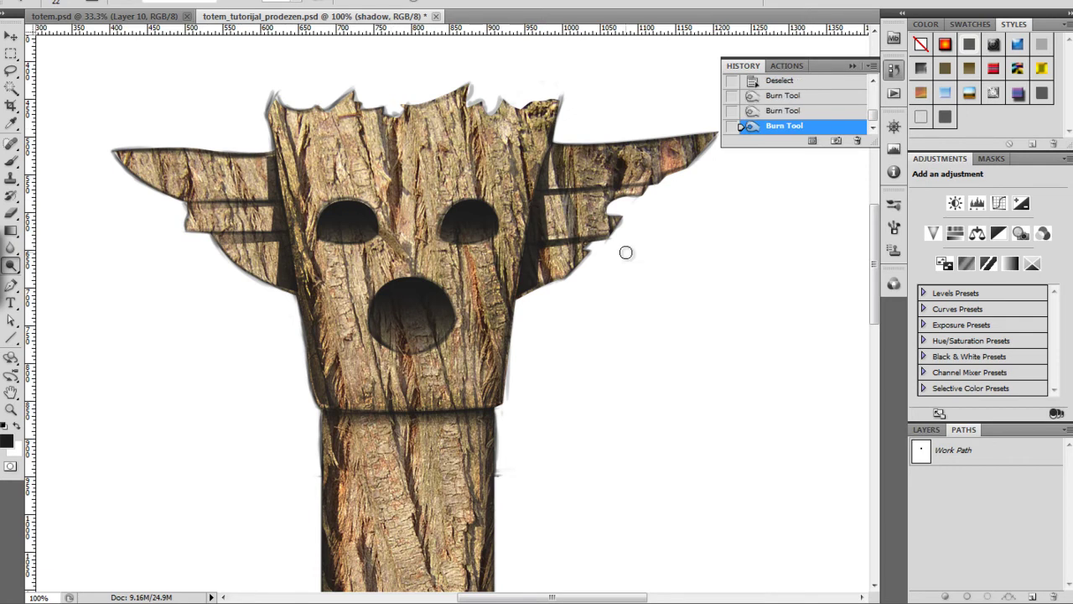
# On the wood layer, burn the bark grooves in the head's center, along both sides, and above the right eye.
pyautogui.click(926, 430)
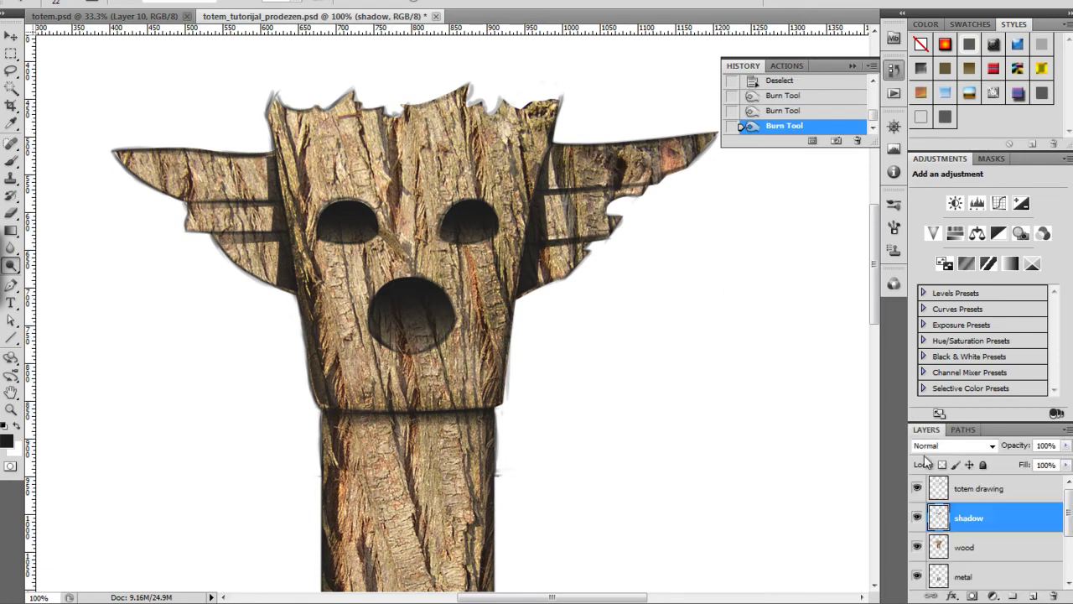
pyautogui.click(965, 549)
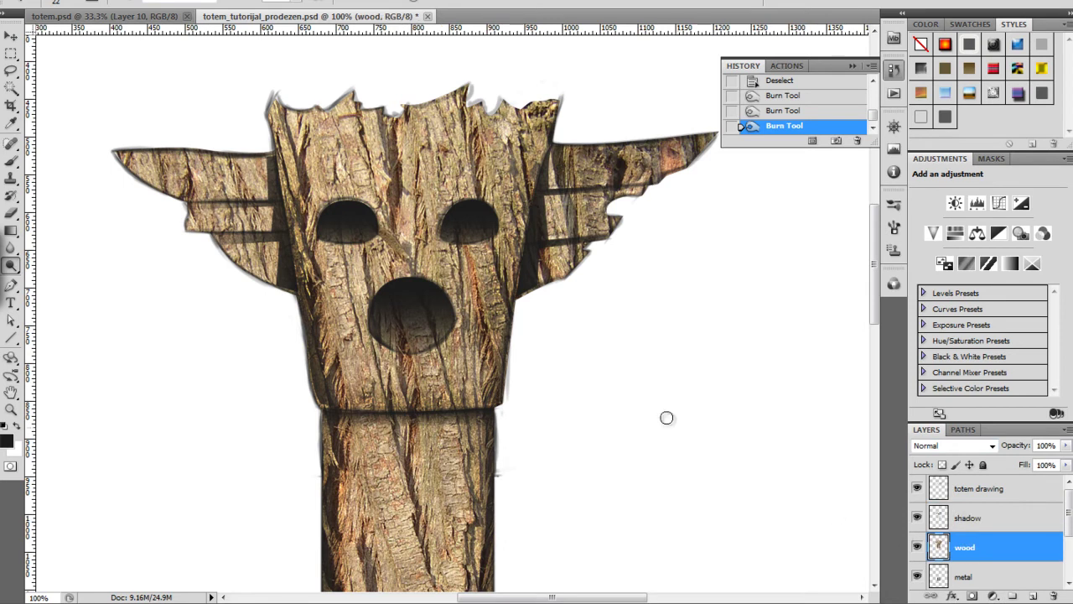
pyautogui.click(962, 430)
pyautogui.click(926, 429)
pyautogui.click(20, 270)
pyautogui.click(22, 273)
pyautogui.moveTo(389, 123); pyautogui.dragTo(393, 159)
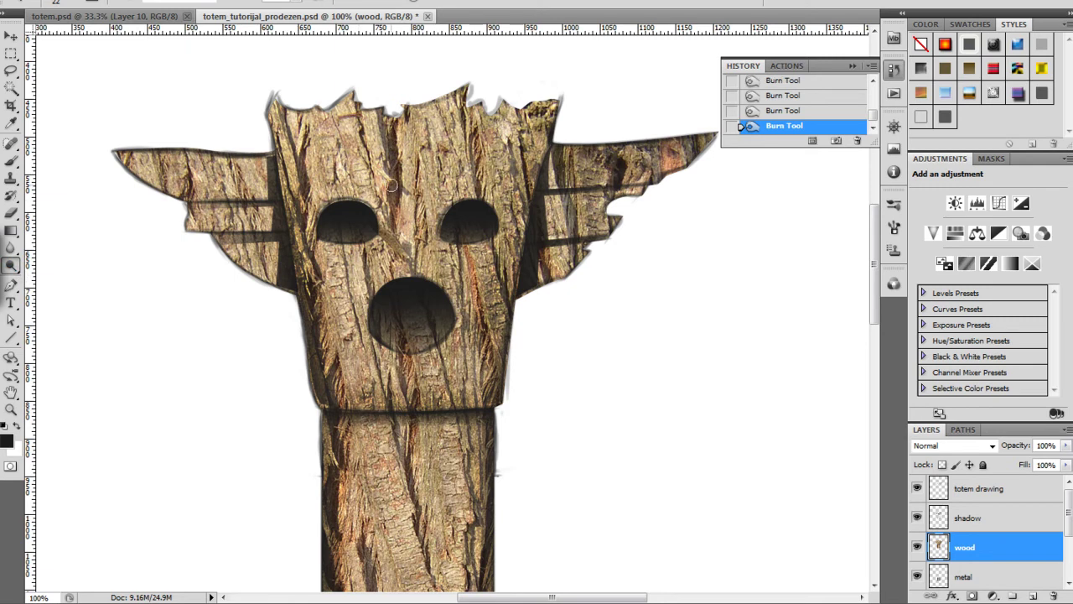
pyautogui.moveTo(297, 144)
pyautogui.mouseDown()
pyautogui.moveTo(298, 231)
pyautogui.moveTo(297, 198)
pyautogui.moveTo(313, 267)
pyautogui.moveTo(295, 217)
pyautogui.moveTo(310, 279)
pyautogui.mouseUp()
pyautogui.moveTo(526, 148)
pyautogui.mouseDown()
pyautogui.moveTo(535, 185)
pyautogui.moveTo(532, 113)
pyautogui.moveTo(530, 197)
pyautogui.mouseUp()
pyautogui.moveTo(478, 148); pyautogui.dragTo(490, 202)
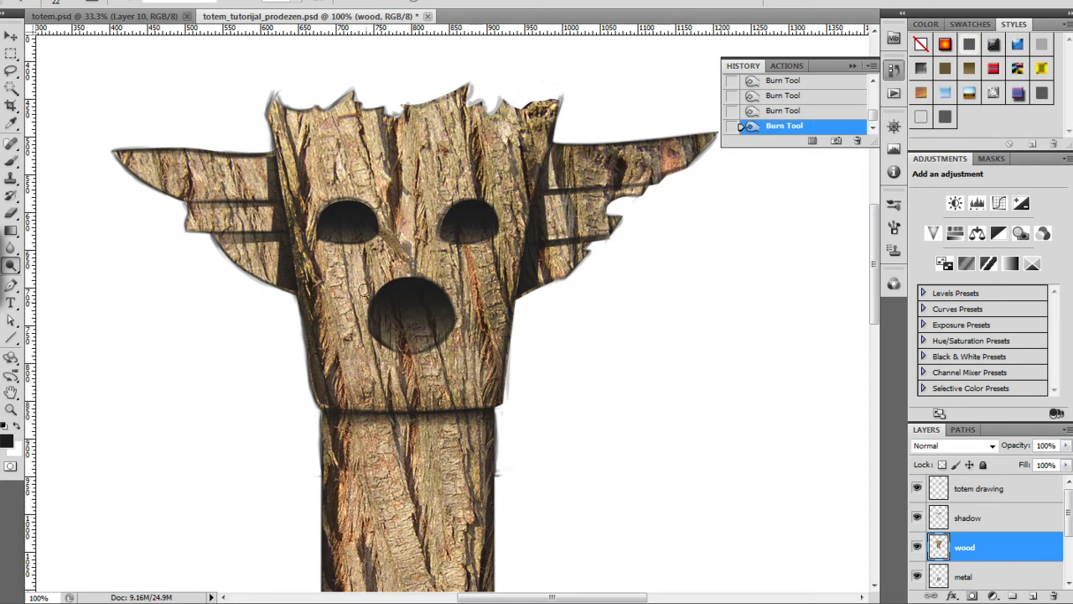
# Reduce the Burn brush size and darken the bark grooves below and to the right of the mouth.
pyautogui.rightClick(390, 273)
pyautogui.moveTo(420, 307); pyautogui.dragTo(374, 304)
pyautogui.click(365, 276)
pyautogui.moveTo(408, 360); pyautogui.dragTo(411, 382)
pyautogui.moveTo(483, 335)
pyautogui.mouseDown()
pyautogui.moveTo(482, 305)
pyautogui.moveTo(490, 374)
pyautogui.mouseUp()
# Burn the dark bark grooves along the trunk between the head and the metal band.
pyautogui.press('space')
pyautogui.moveTo(389, 491)
pyautogui.mouseDown()
pyautogui.moveTo(375, 314)
pyautogui.moveTo(396, 327)
pyautogui.mouseUp()
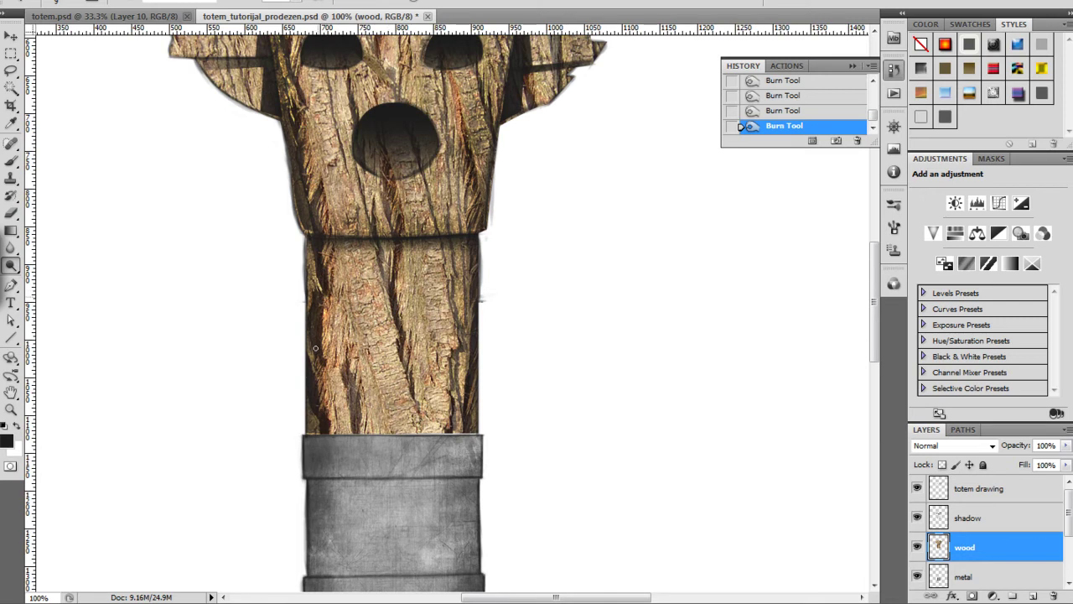
pyautogui.moveTo(355, 409); pyautogui.dragTo(358, 428)
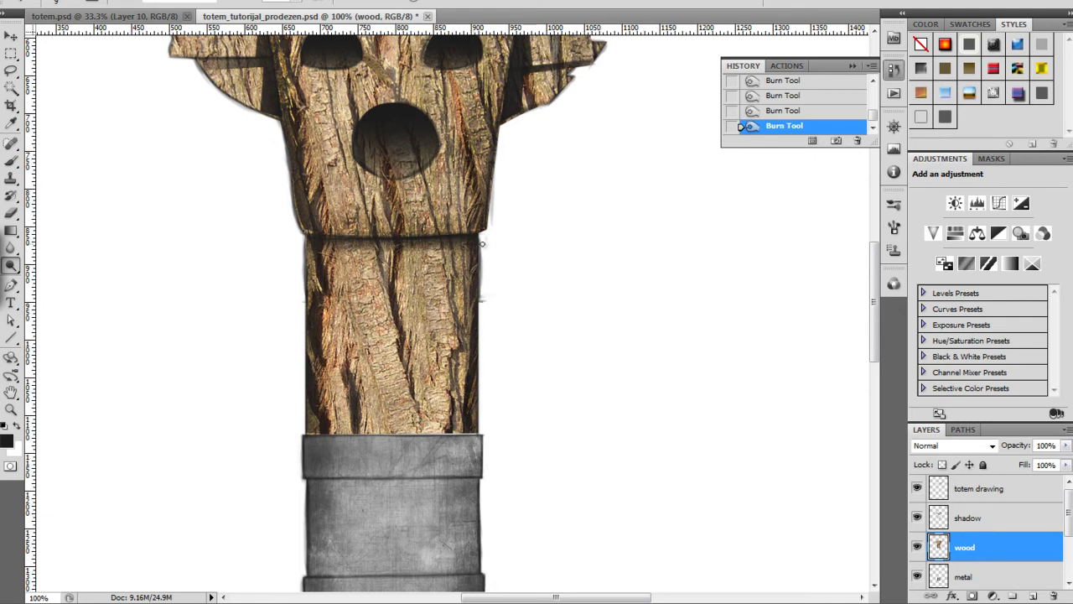
pyautogui.moveTo(467, 249); pyautogui.dragTo(442, 338)
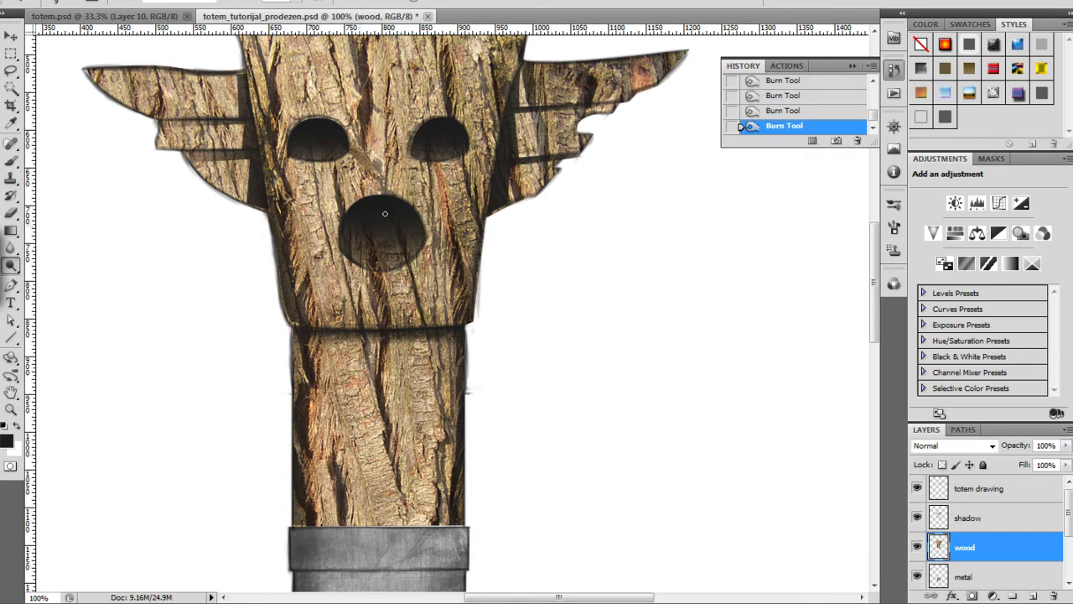
# Burn dark bark patches into the upper feathers of the right wing, undoing an unwanted stroke.
pyautogui.moveTo(390, 186); pyautogui.dragTo(383, 207)
pyautogui.scroll(5, 438, 234)
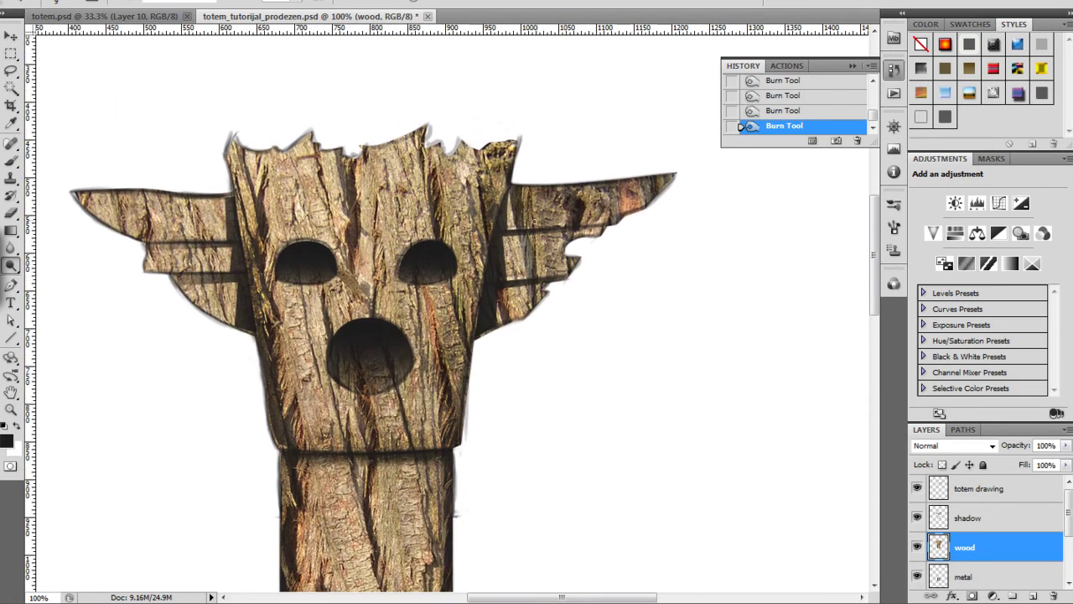
pyautogui.moveTo(530, 194); pyautogui.dragTo(532, 223)
pyautogui.moveTo(532, 196)
pyautogui.mouseDown()
pyautogui.moveTo(533, 226)
pyautogui.moveTo(532, 205)
pyautogui.moveTo(533, 225)
pyautogui.moveTo(566, 222)
pyautogui.mouseUp()
pyautogui.hotkey('ctrl', 'z')
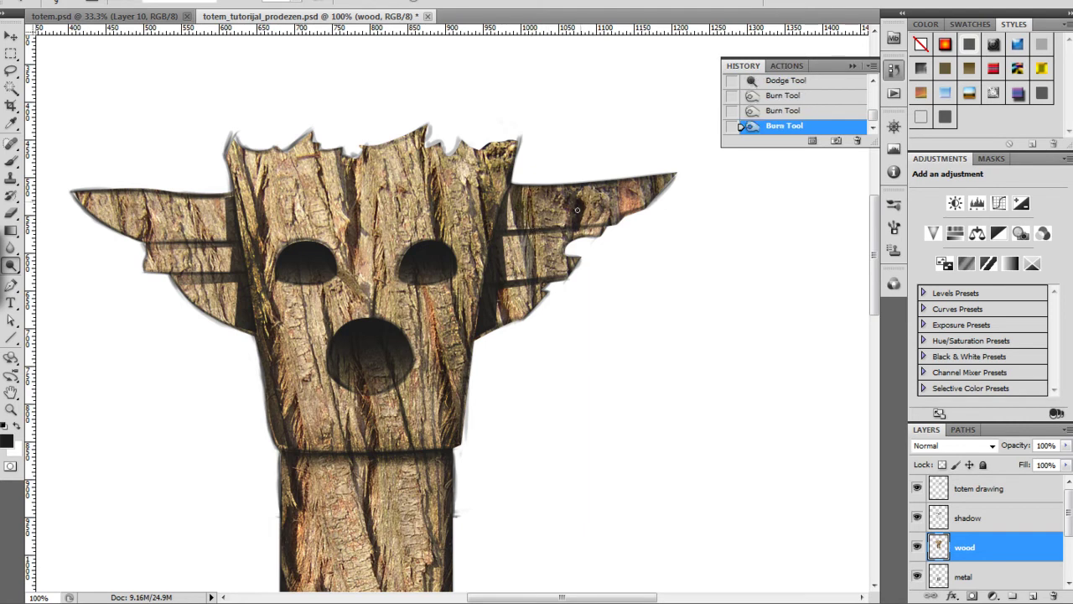
pyautogui.click(570, 231)
# Retouch the bark grooves on the left wing's lower feathers with short Burn strokes.
pyautogui.click(202, 260)
pyautogui.click(201, 266)
pyautogui.keyDown('alt'); pyautogui.click(204, 263); pyautogui.keyUp('alt')
pyautogui.keyDown('alt'); pyautogui.click(204, 263); pyautogui.keyUp('alt')
pyautogui.keyDown('alt'); pyautogui.click(215, 273); pyautogui.keyUp('alt')
pyautogui.click(212, 269)
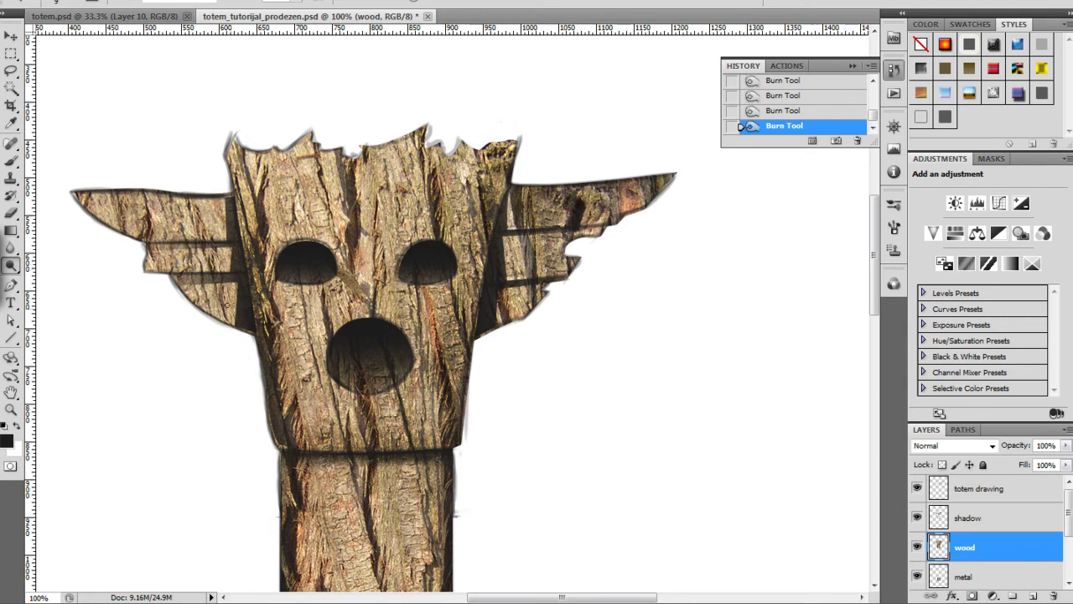
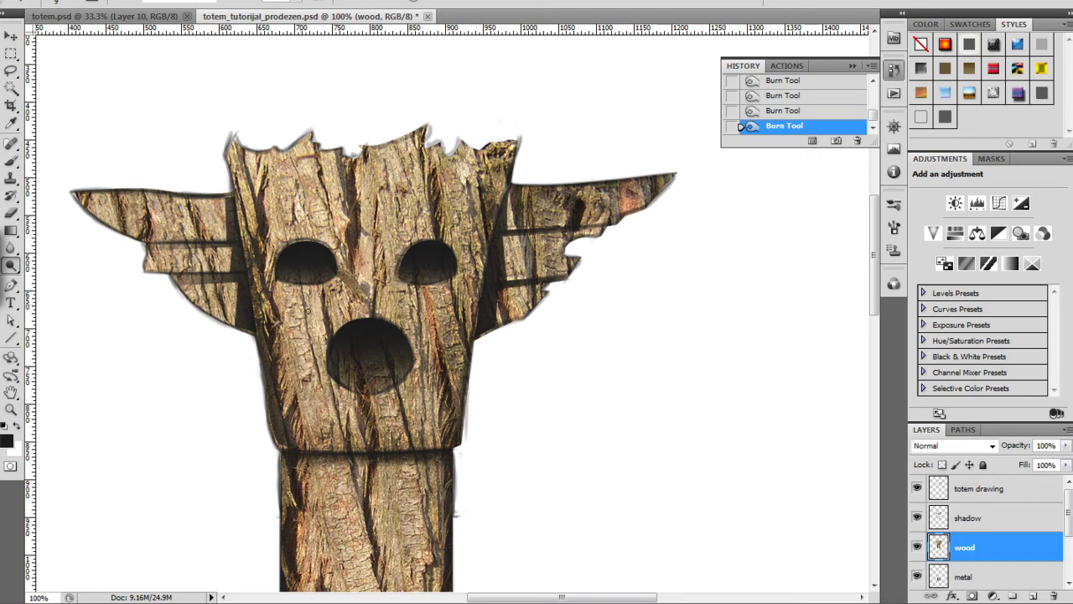
# Examine the burned bark grooves on the totem at several magnifications, ending close up on the head and wings.
pyautogui.hotkey('ctrl', '-')
pyautogui.hotkey('ctrl', '-')
pyautogui.hotkey('ctrl', '-')
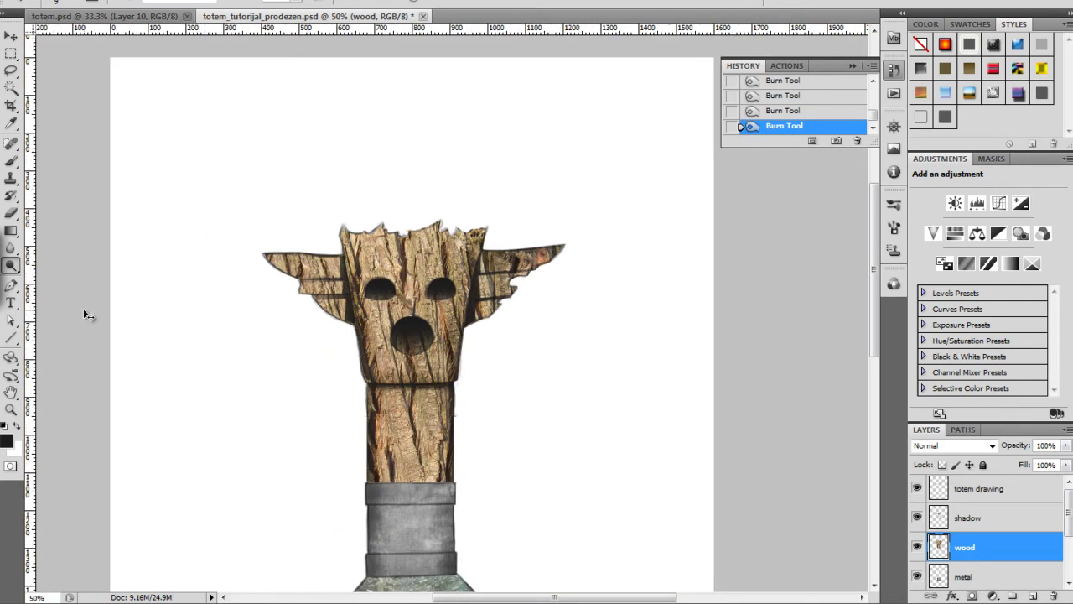
pyautogui.hotkey('ctrl', '+')
pyautogui.hotkey('ctrl', '-')
pyautogui.hotkey('ctrl', '+')
pyautogui.hotkey('ctrl', '+')
pyautogui.moveTo(534, 272); pyautogui.dragTo(469, 426)
pyautogui.hotkey('ctrl', '+')
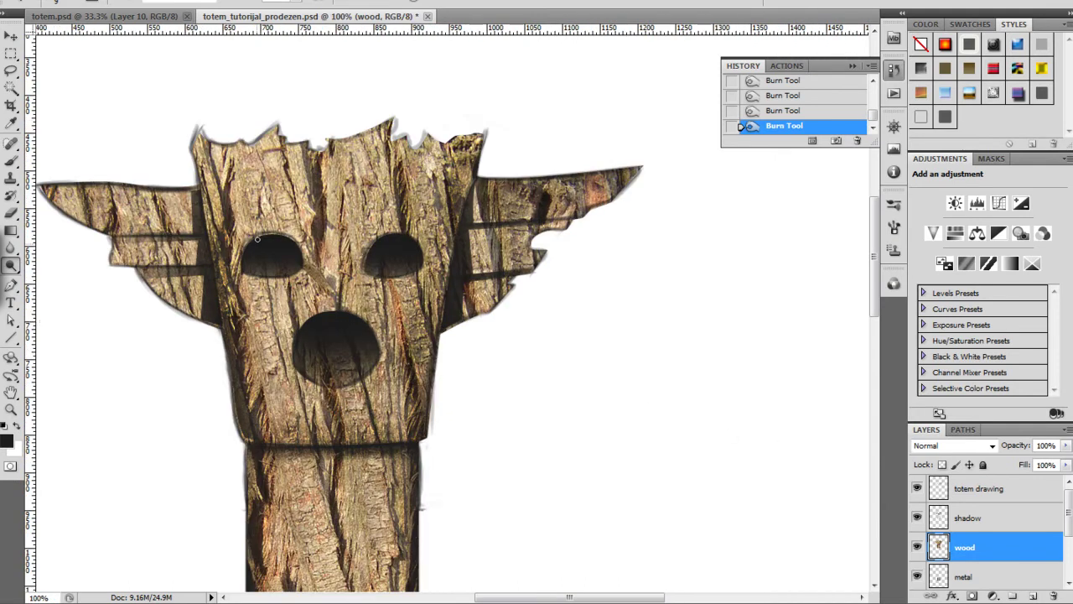
# Dodge highlights along the eye rims and above the mouth, using a 55 px brush for the broad area and a smaller one for the rims.
pyautogui.moveTo(262, 232); pyautogui.dragTo(300, 246)
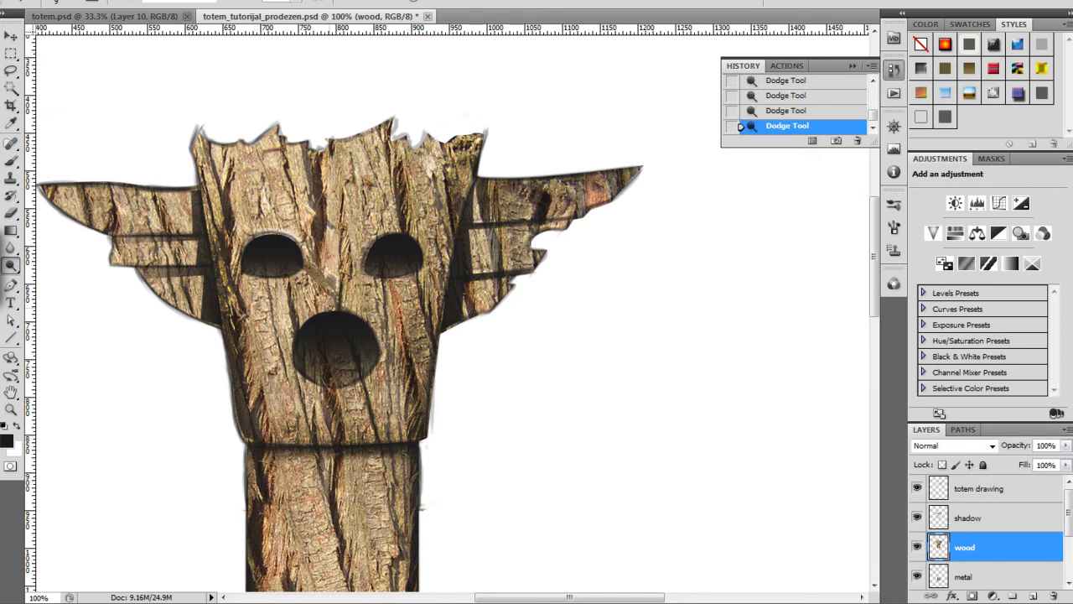
pyautogui.rightClick(350, 331)
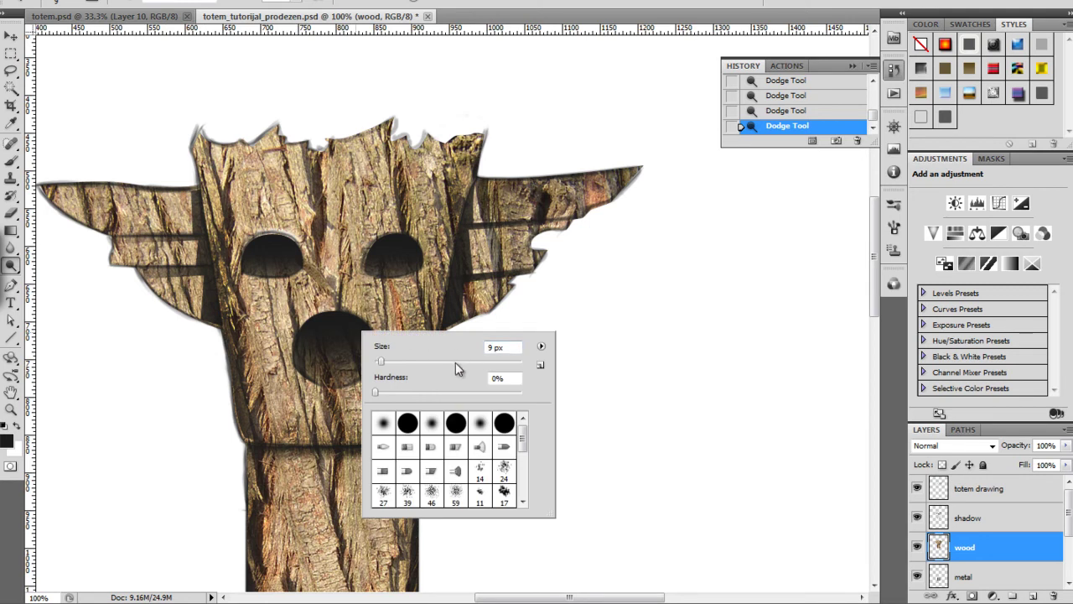
pyautogui.moveTo(414, 360); pyautogui.dragTo(415, 360)
pyautogui.moveTo(311, 304); pyautogui.dragTo(304, 333)
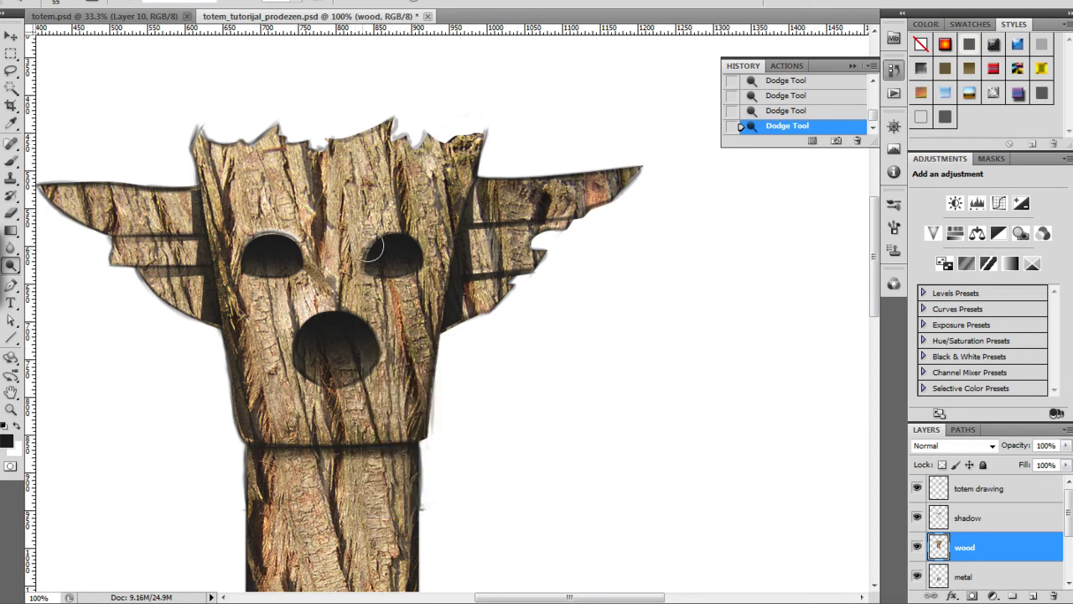
pyautogui.rightClick(400, 265)
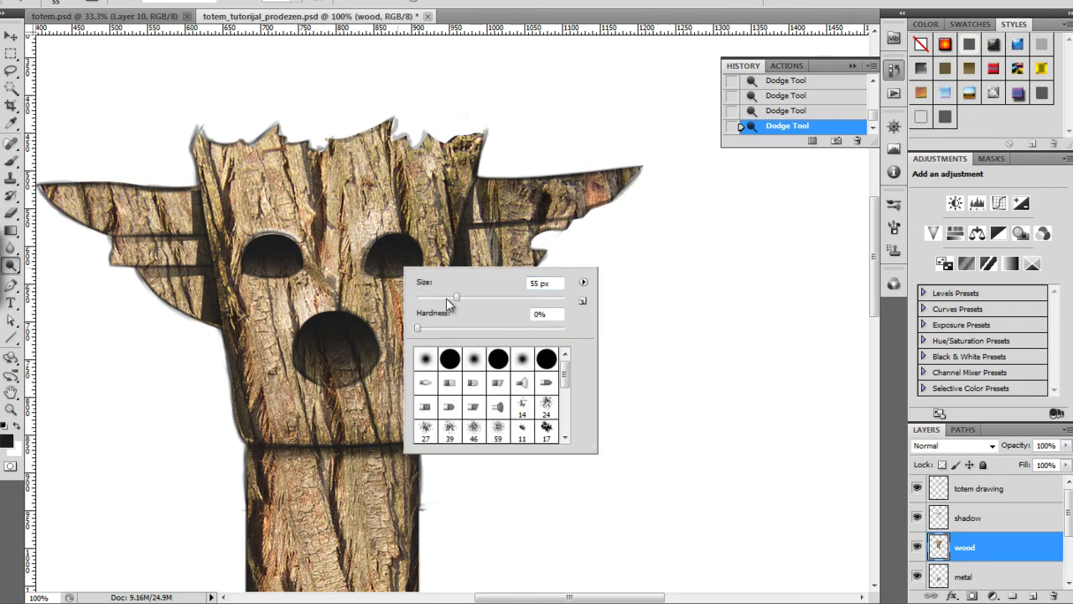
pyautogui.click(424, 296)
pyautogui.click(381, 231)
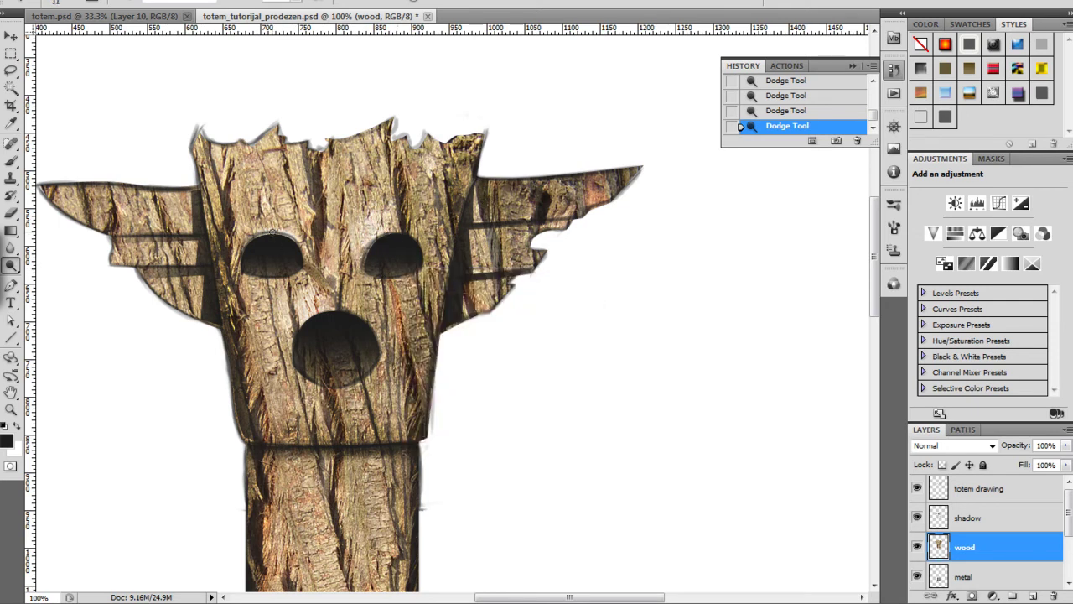
# Dodge the forehead above the left eye with a 32 px brush and burn the bark groove between the eyes.
pyautogui.rightClick(425, 302)
pyautogui.click(460, 333)
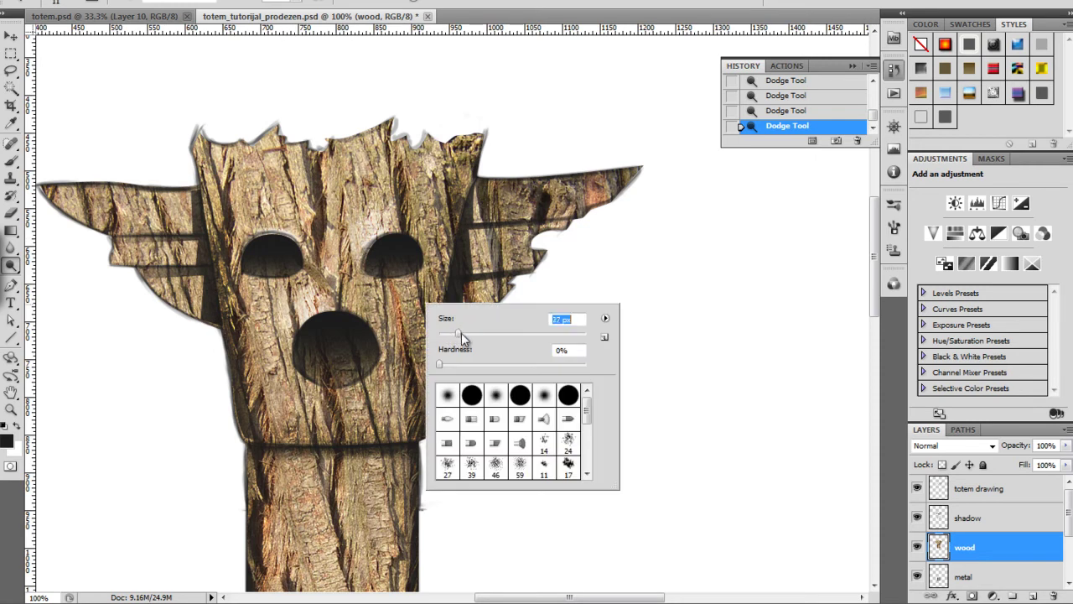
pyautogui.moveTo(246, 192); pyautogui.dragTo(239, 238)
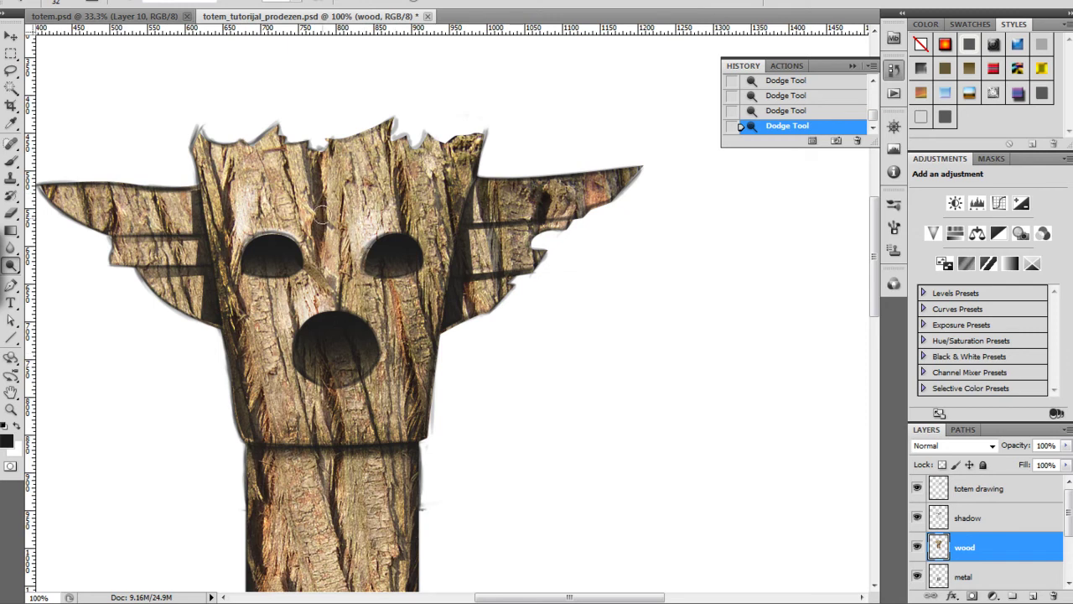
pyautogui.keyDown('alt'); pyautogui.moveTo(321, 243); pyautogui.dragTo(325, 191); pyautogui.keyUp('alt')
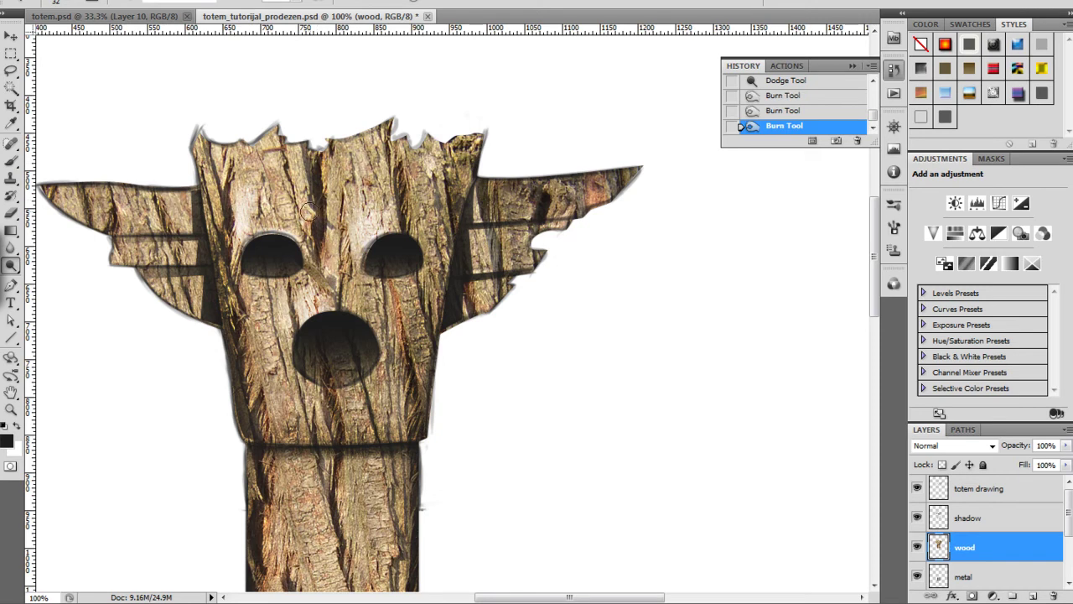
# Dodge fine highlights on the forehead and down the right side of the head with a 13 px brush.
pyautogui.rightClick(307, 206)
pyautogui.moveTo(360, 243); pyautogui.dragTo(347, 243)
pyautogui.click(304, 202)
pyautogui.moveTo(305, 205)
pyautogui.mouseDown()
pyautogui.moveTo(304, 148)
pyautogui.moveTo(307, 186)
pyautogui.moveTo(365, 183)
pyautogui.moveTo(350, 145)
pyautogui.mouseUp()
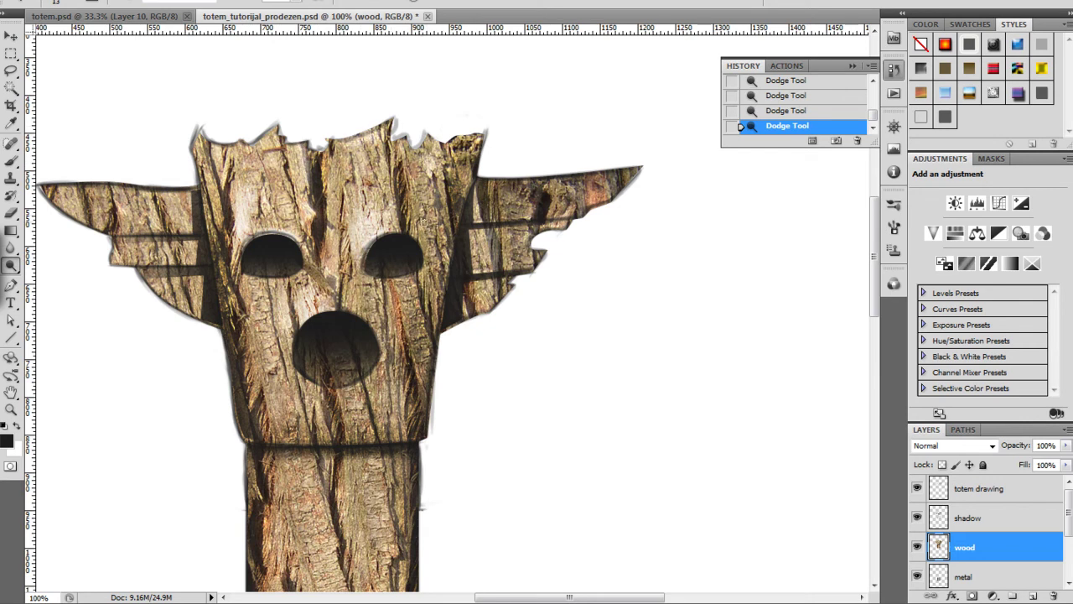
pyautogui.moveTo(443, 189); pyautogui.dragTo(447, 223)
pyautogui.moveTo(363, 388); pyautogui.dragTo(391, 306)
# Enlarge the brush, burn the bark between the right eye and the mouth, and dodge the wood beside it.
pyautogui.rightClick(347, 220)
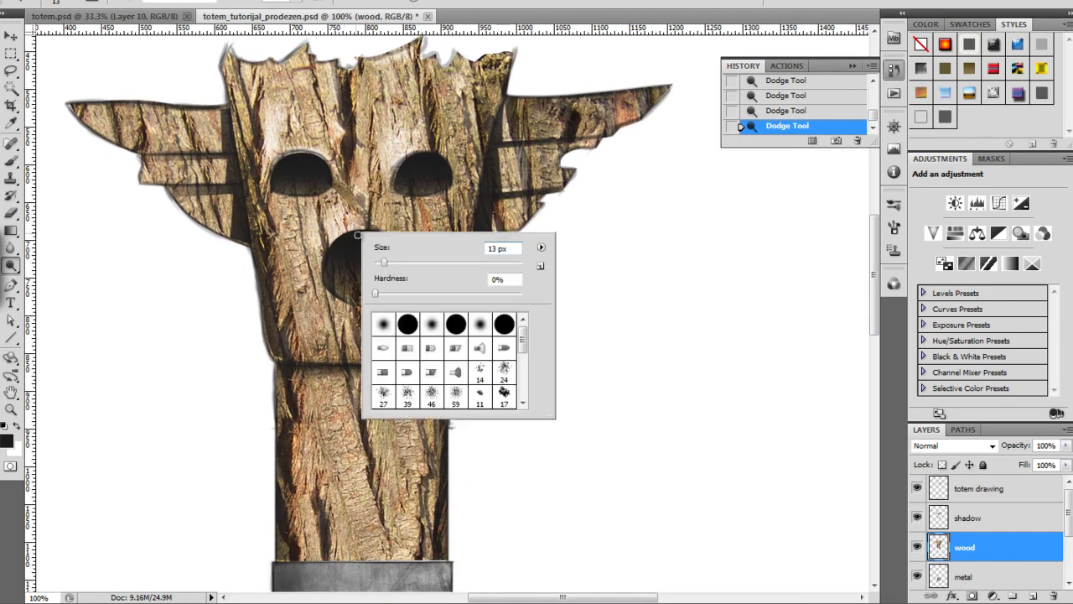
pyautogui.click(394, 261)
pyautogui.keyDown('alt'); pyautogui.moveTo(378, 204); pyautogui.dragTo(378, 222); pyautogui.keyUp('alt')
pyautogui.moveTo(378, 220)
pyautogui.keyDown('alt'); pyautogui.mouseDown()
pyautogui.moveTo(374, 199)
pyautogui.moveTo(378, 220)
pyautogui.moveTo(405, 244)
pyautogui.mouseUp(); pyautogui.keyUp('alt')
pyautogui.moveTo(405, 244); pyautogui.dragTo(394, 203)
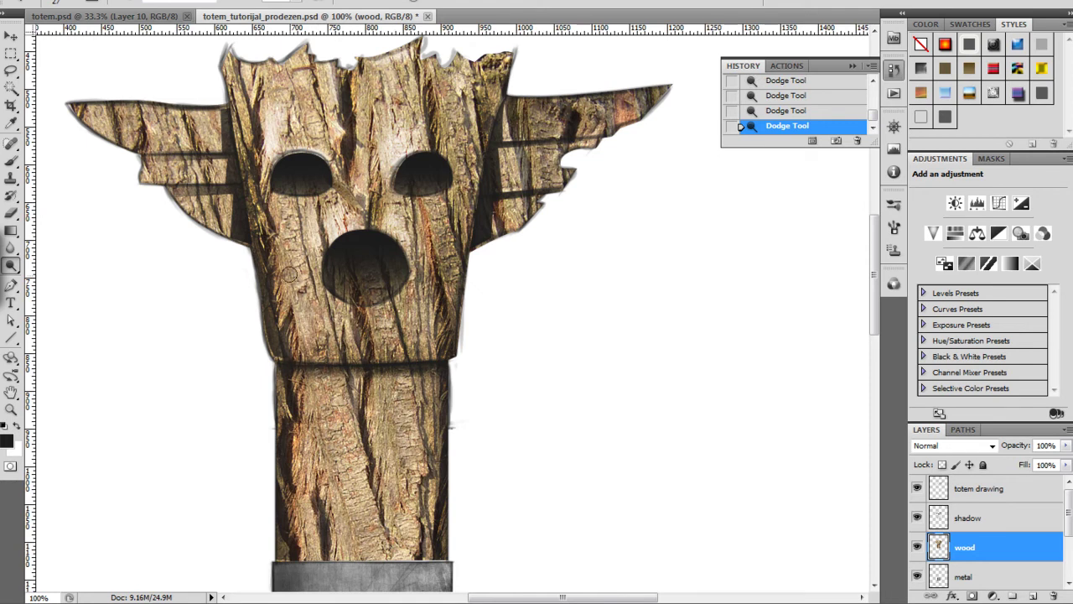
# Dodge long light streaks down the trunk's bark ridges to the metal band, and reduce the brush size to 14 px.
pyautogui.moveTo(363, 316); pyautogui.dragTo(374, 369)
pyautogui.click(374, 369)
pyautogui.moveTo(353, 441)
pyautogui.mouseDown()
pyautogui.moveTo(336, 295)
pyautogui.moveTo(349, 350)
pyautogui.mouseUp()
pyautogui.moveTo(337, 305); pyautogui.dragTo(377, 457)
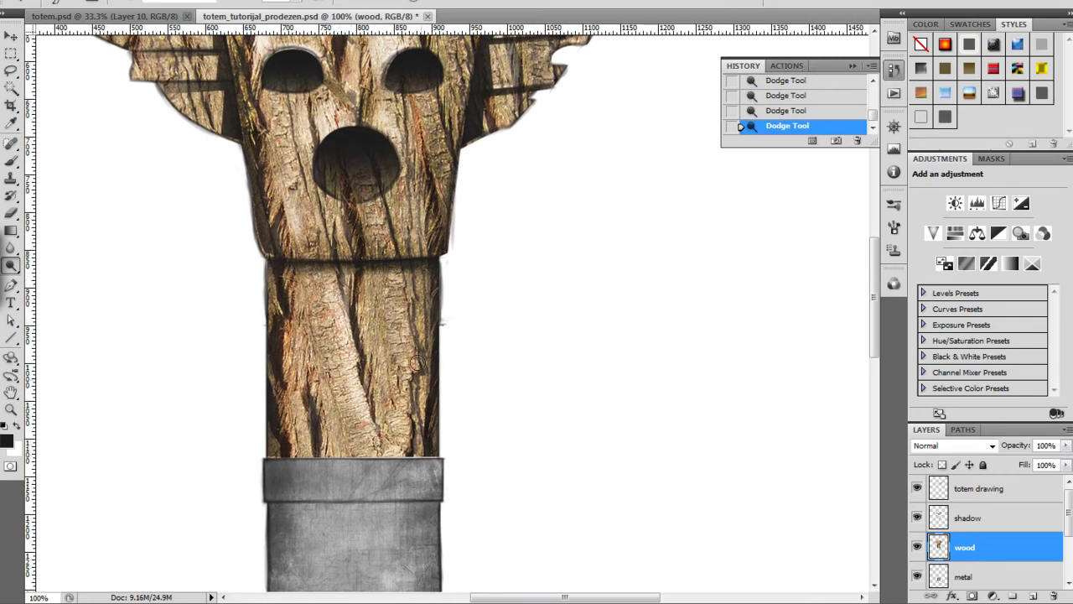
pyautogui.moveTo(409, 320); pyautogui.dragTo(397, 373)
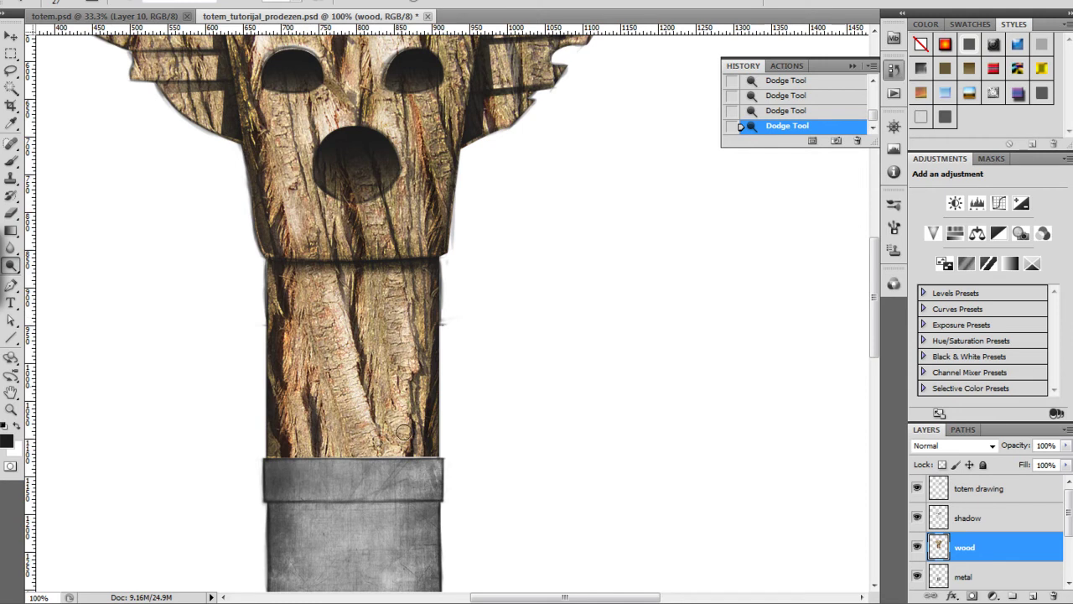
pyautogui.rightClick(424, 393)
pyautogui.moveTo(457, 424); pyautogui.dragTo(447, 423)
pyautogui.press('Return')
# Examine the dodged highlights on the whole totem, ending with a closer look at the head and wings.
pyautogui.hotkey('ctrl', '-')
pyautogui.hotkey('ctrl', '-')
pyautogui.hotkey('ctrl', '-')
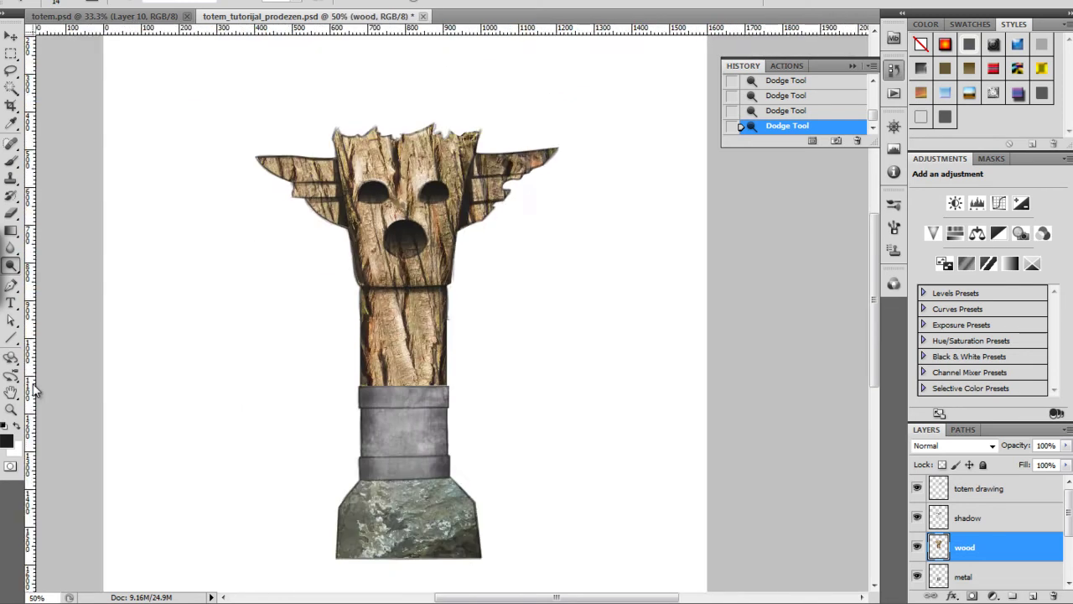
pyautogui.hotkey('ctrl', '+')
pyautogui.hotkey('ctrl', '+')
pyautogui.hotkey('ctrl', '+')
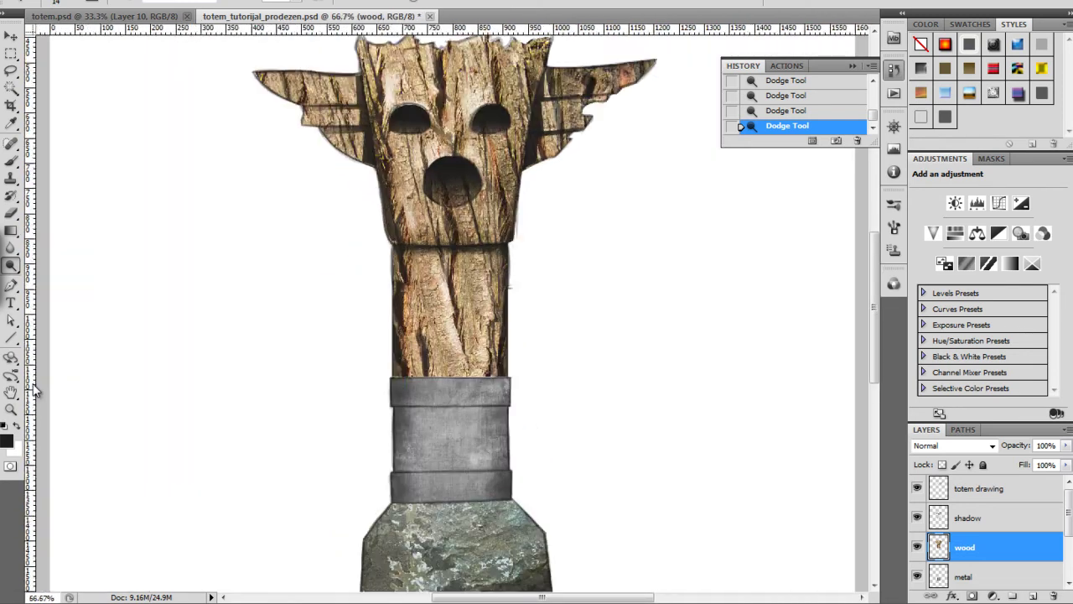
pyautogui.moveTo(395, 290); pyautogui.dragTo(317, 393)
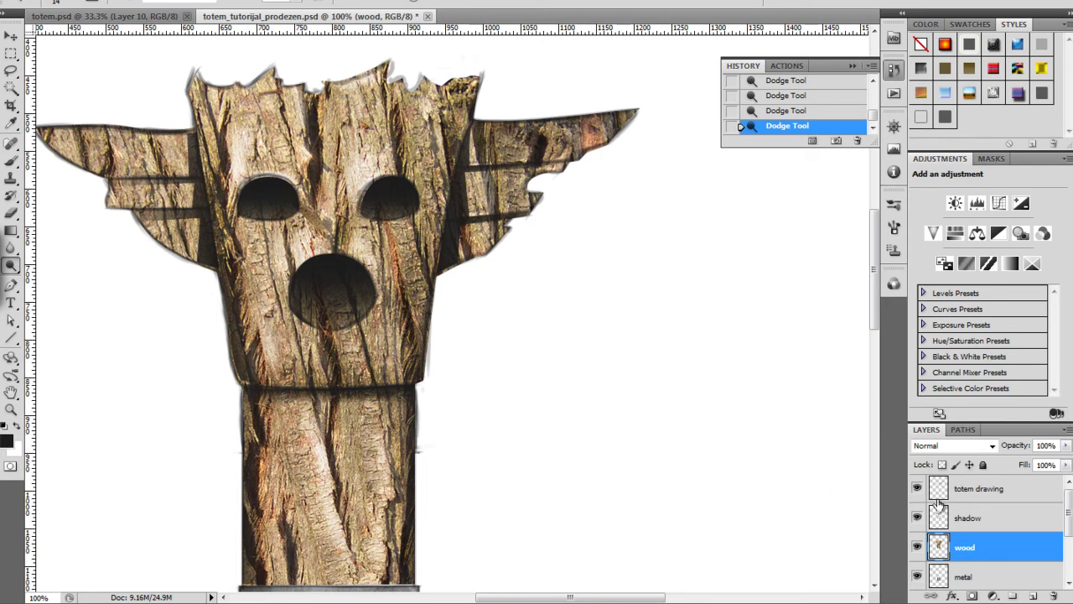
# On the shadow layer, draw a closed curved Pen path directly beneath the left eye.
pyautogui.click(967, 520)
pyautogui.press('p')
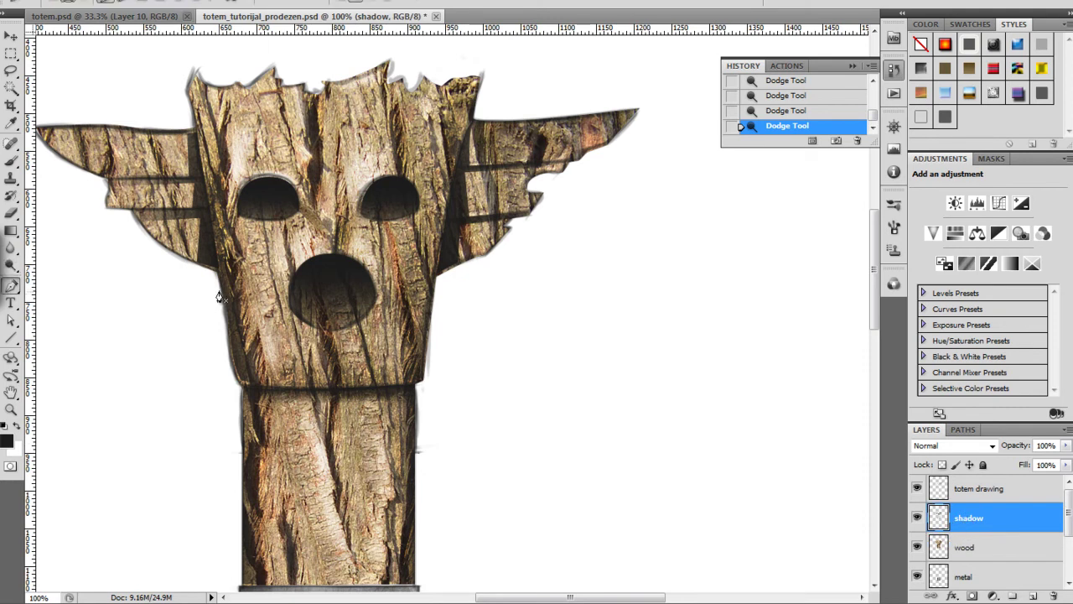
pyautogui.click(237, 223)
pyautogui.moveTo(260, 251); pyautogui.dragTo(285, 248)
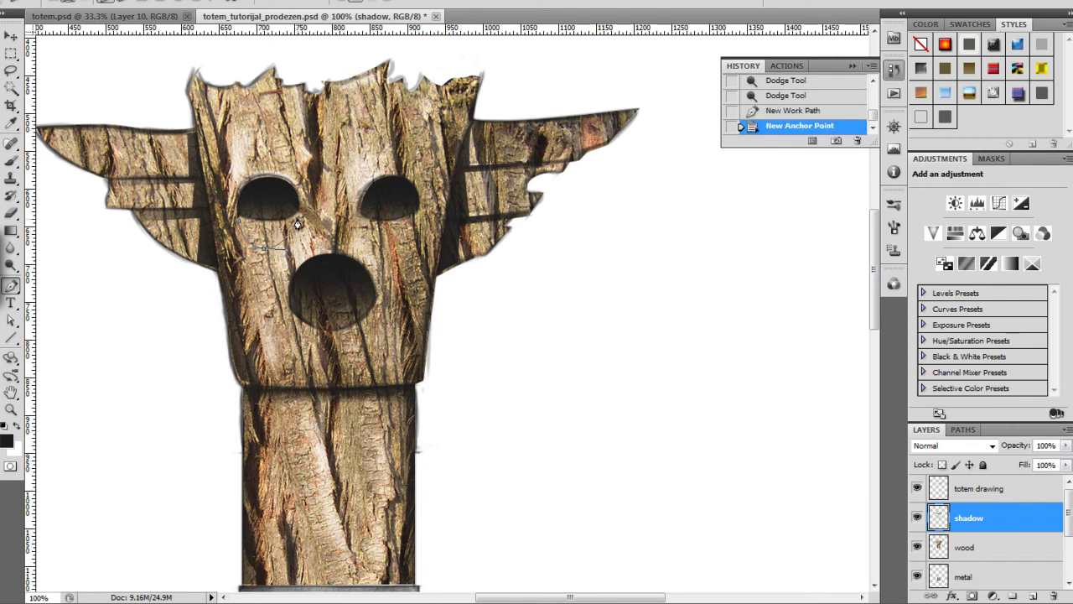
pyautogui.click(297, 222)
pyautogui.moveTo(257, 227); pyautogui.dragTo(251, 227)
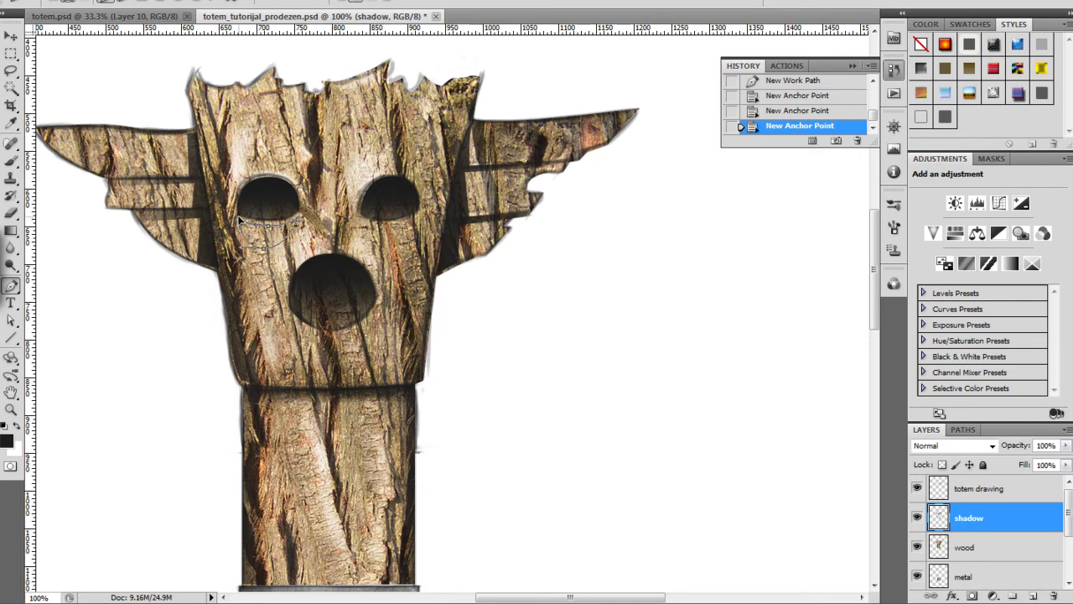
pyautogui.click(239, 221)
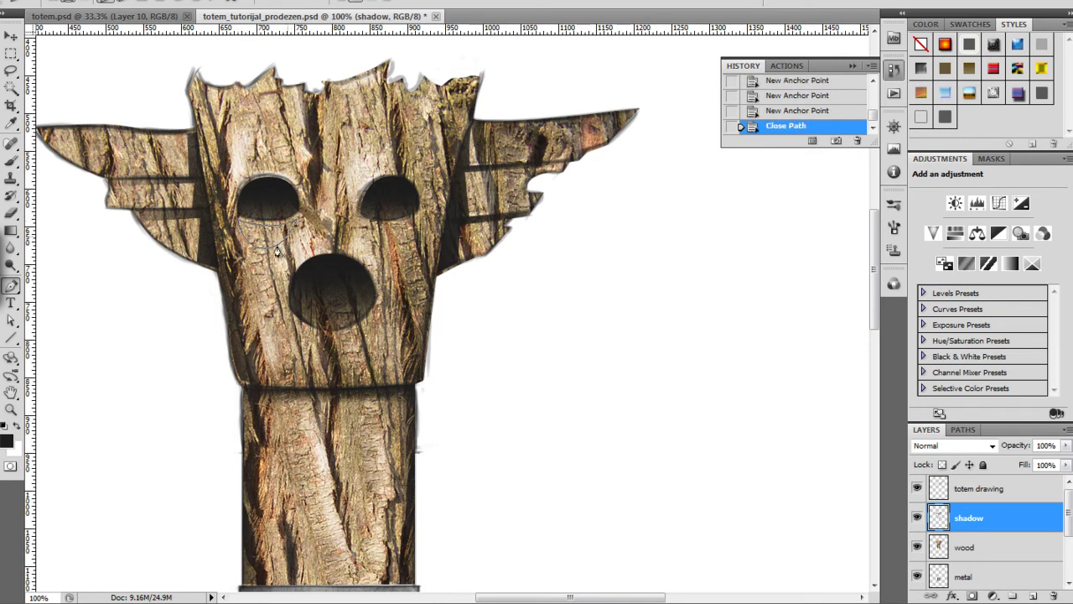
# Draw a closed curved Pen path beneath the right eye, undoing misplaced anchor points along the way.
pyautogui.click(363, 224)
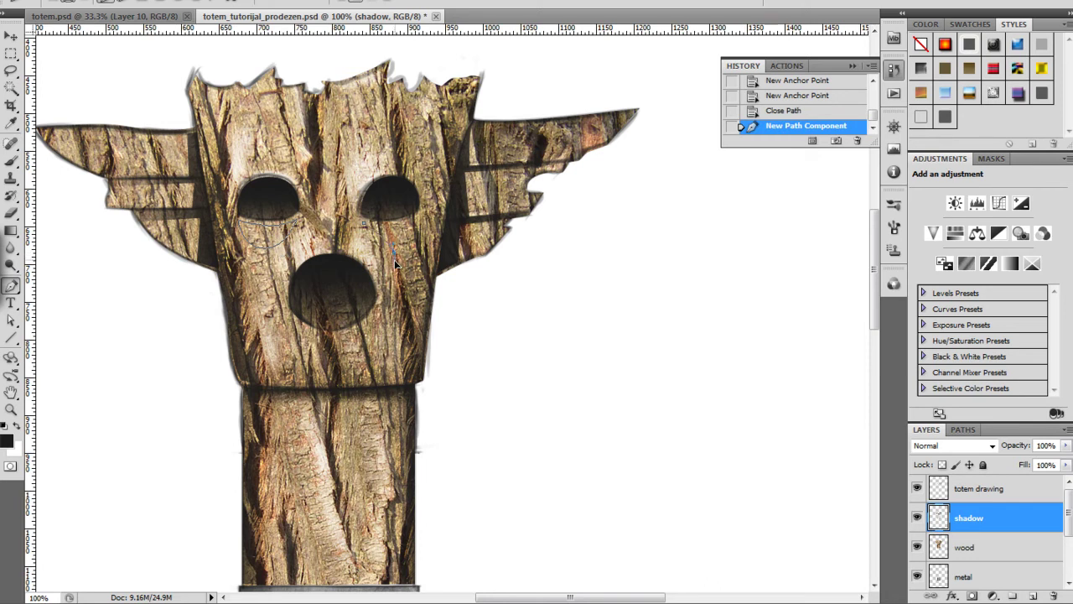
pyautogui.click(396, 253)
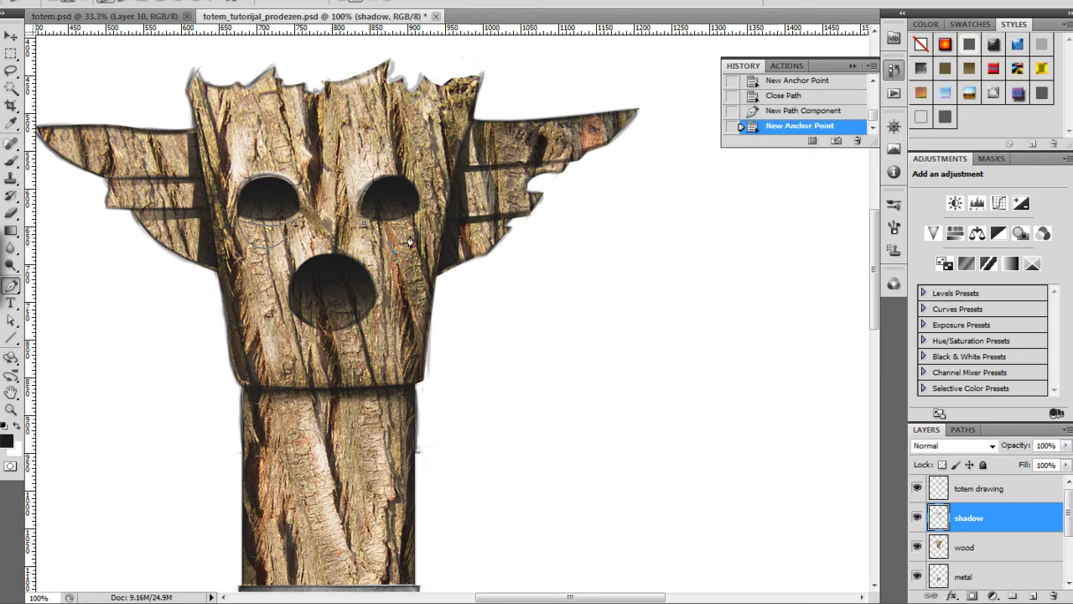
pyautogui.hotkey('ctrl', 'z')
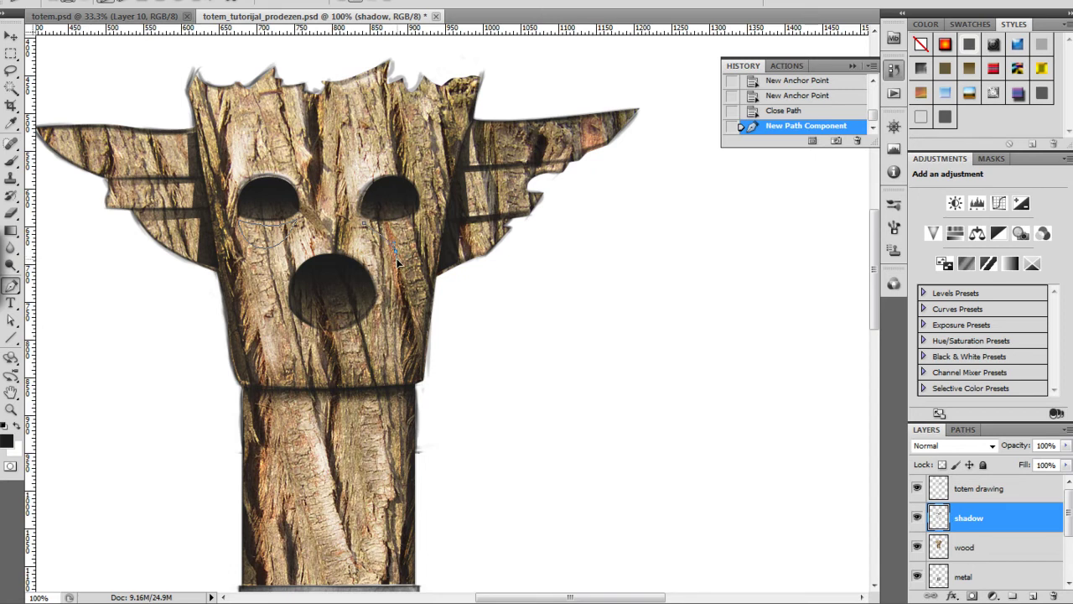
pyautogui.click(398, 263)
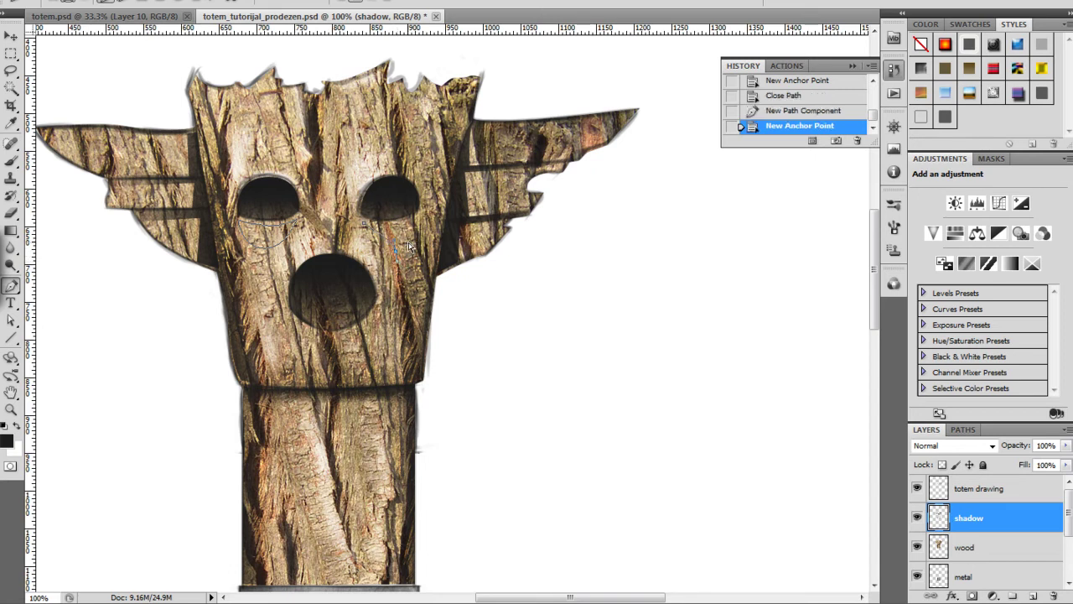
pyautogui.click(779, 111)
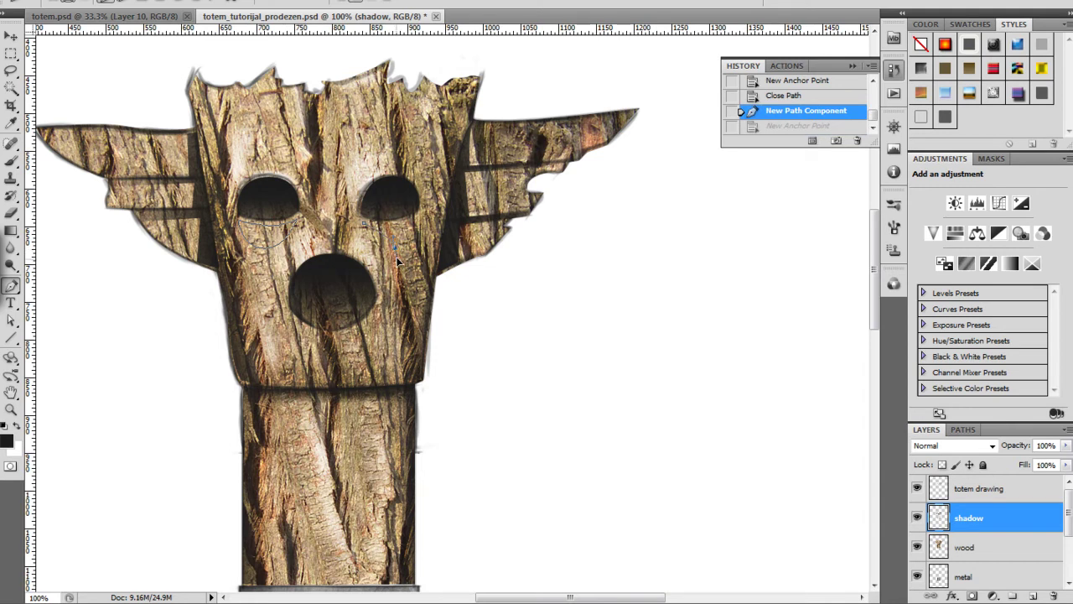
pyautogui.click(417, 228)
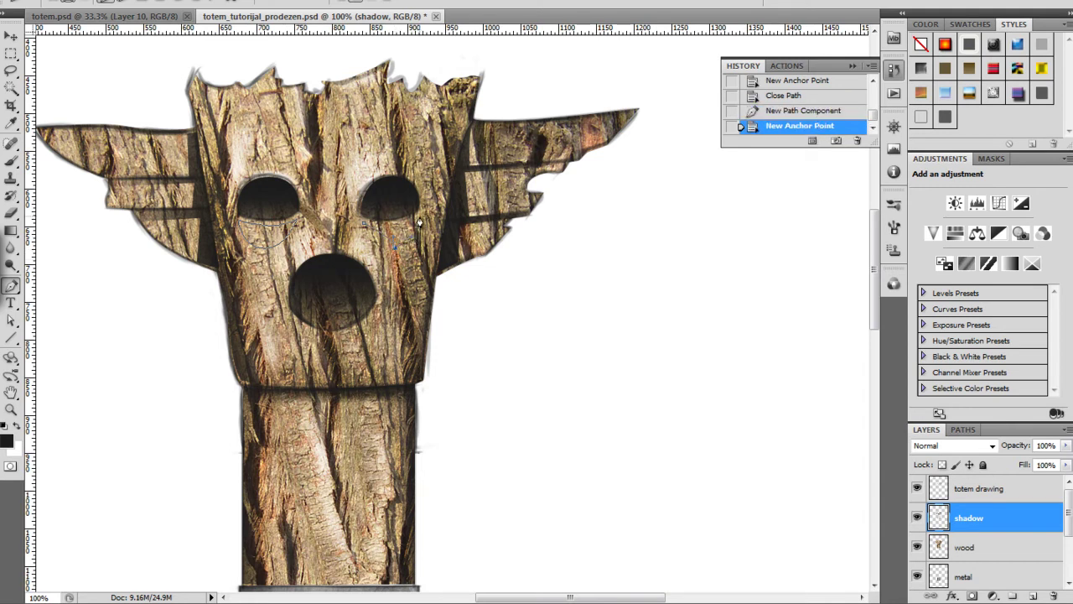
pyautogui.click(419, 216)
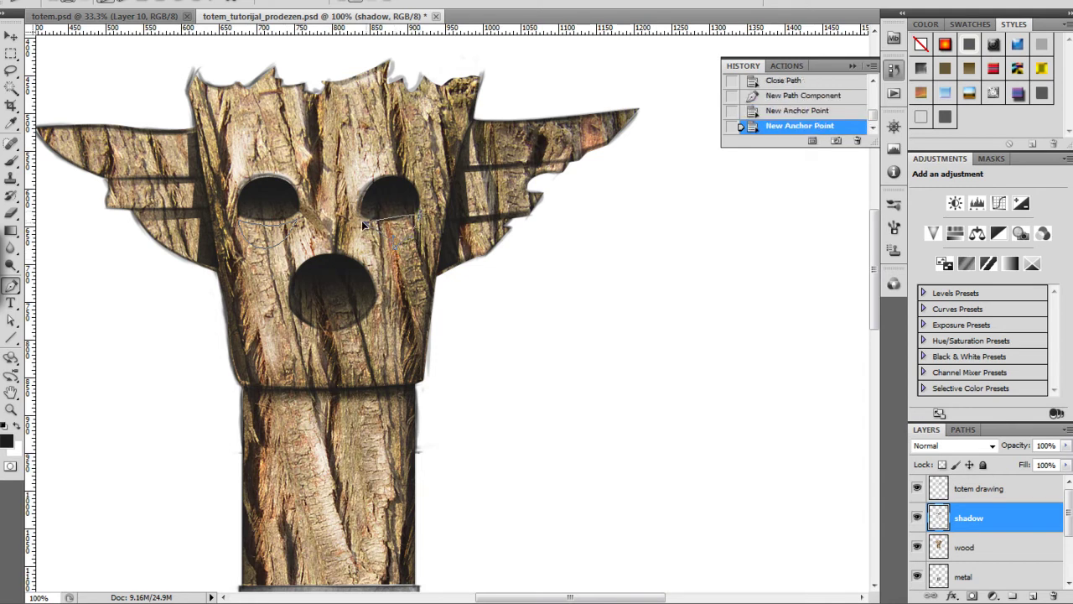
pyautogui.click(340, 216)
# Delete the path beneath the left eye and redraw it as a closed curved Pen path.
pyautogui.press('a')
pyautogui.press('Delete')
pyautogui.press('Delete')
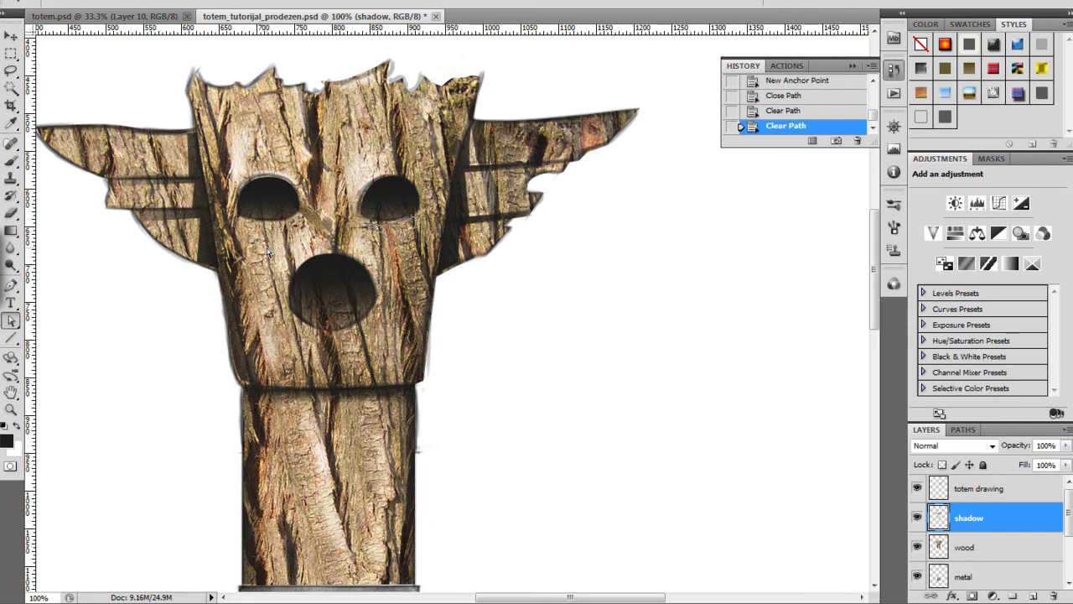
pyautogui.press('p')
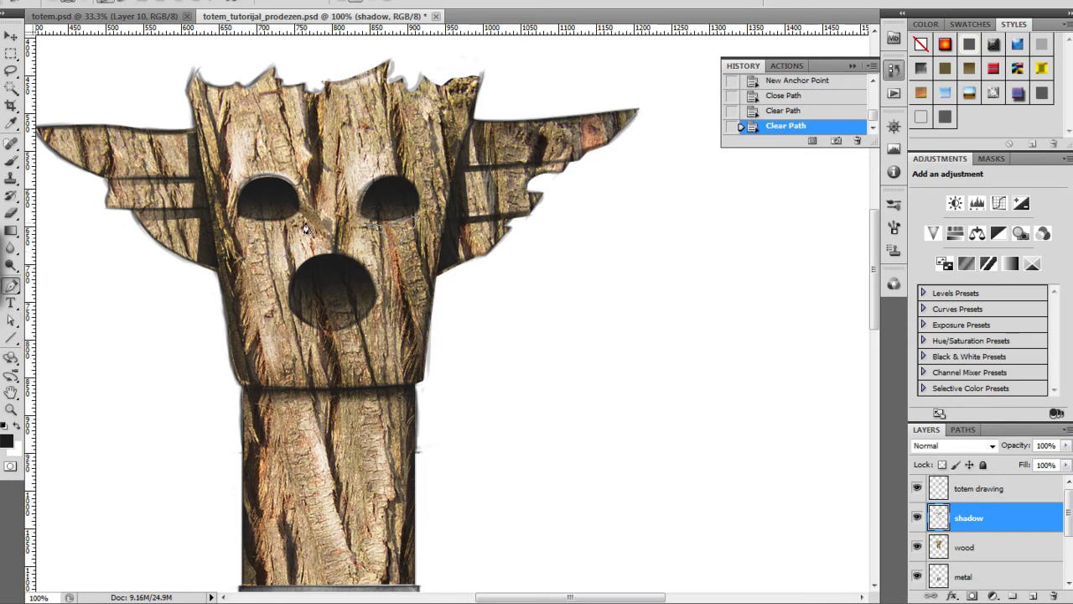
pyautogui.click(297, 223)
pyautogui.moveTo(263, 255); pyautogui.dragTo(251, 239)
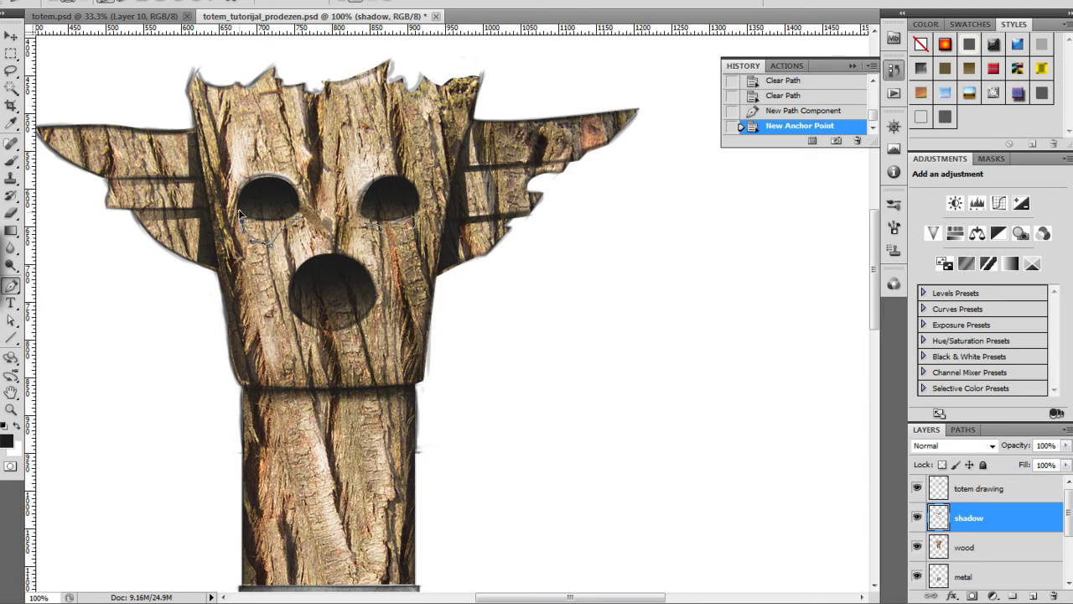
pyautogui.click(265, 227)
pyautogui.moveTo(298, 224); pyautogui.dragTo(310, 216)
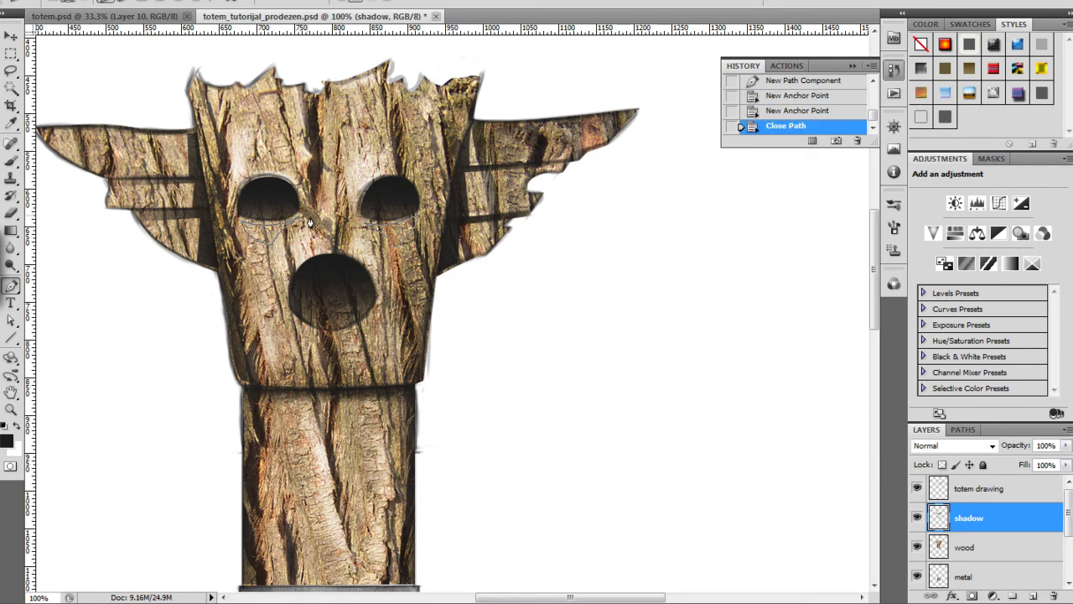
# Load the work path beneath the eyes as a selection, switch to the Gradient tool and invert the selection.
pyautogui.click(964, 430)
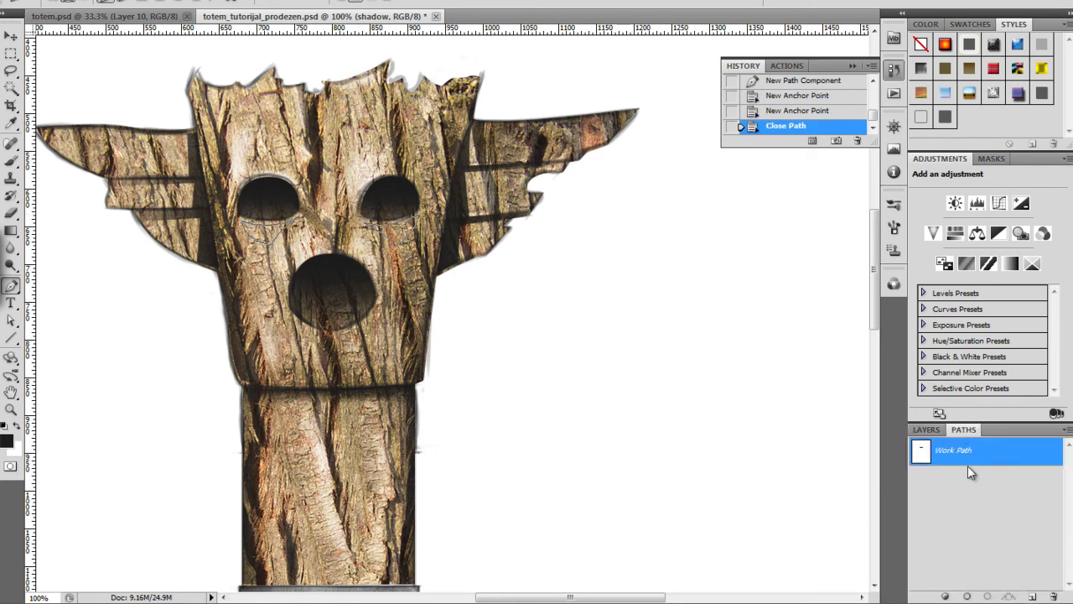
pyautogui.hotkey('ctrl', 'Return')
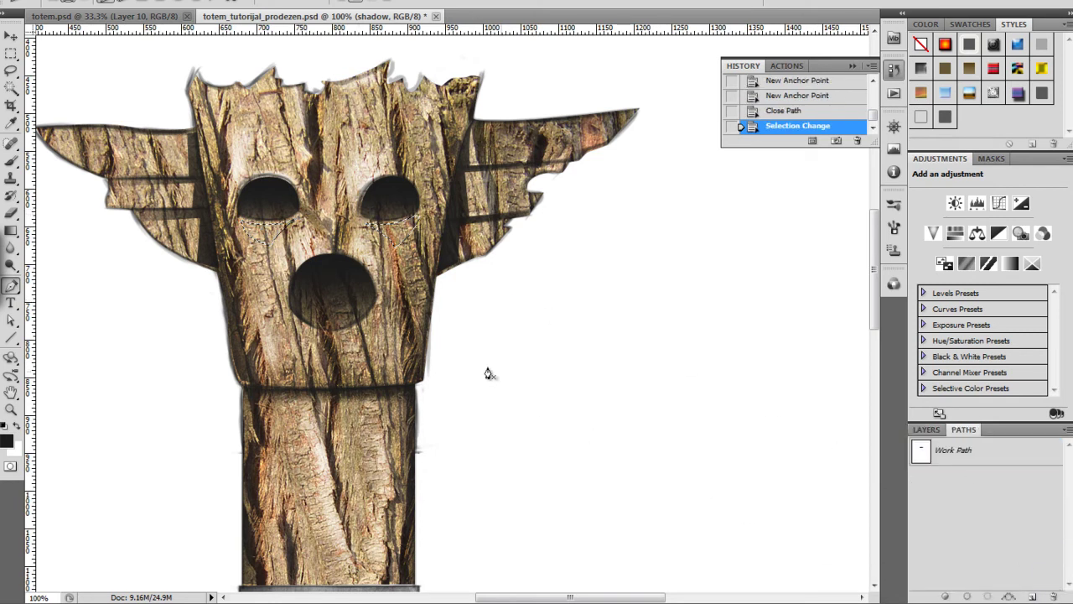
pyautogui.press('g')
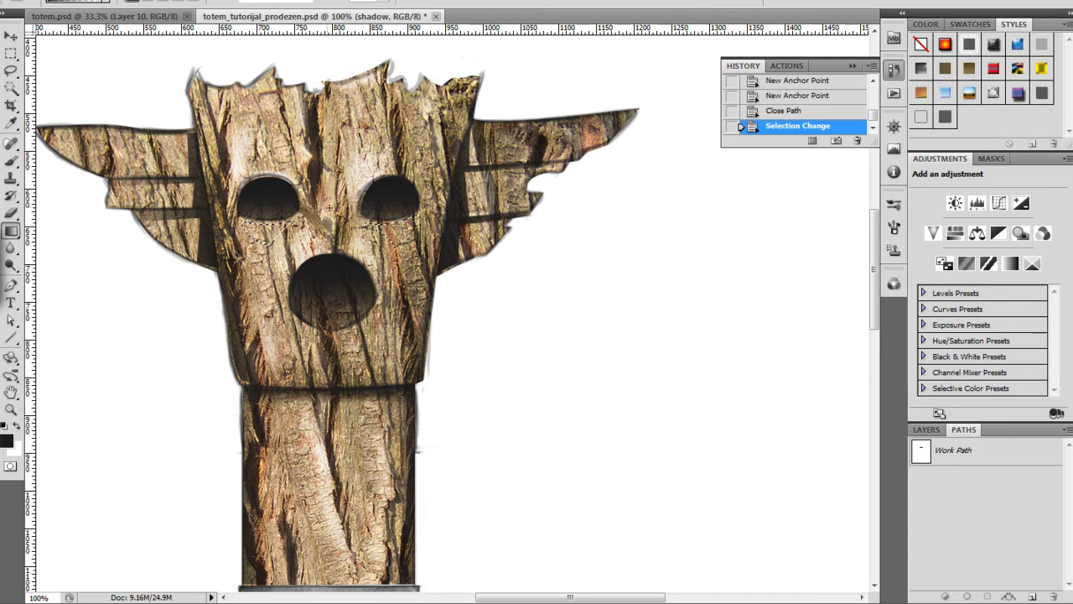
pyautogui.hotkey('ctrl', 'shift', 'i')
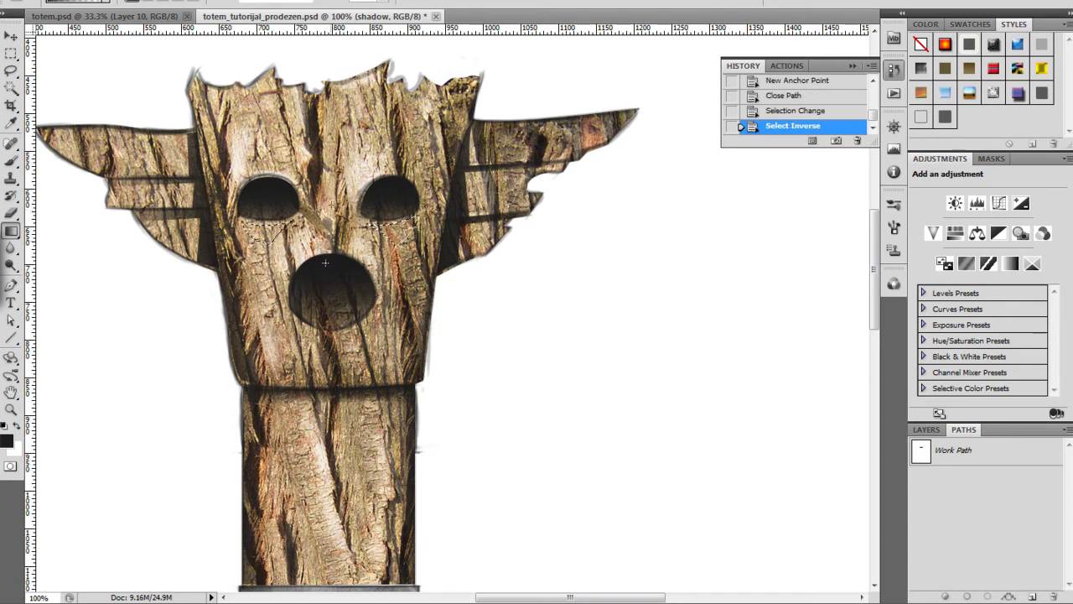
# Apply two short downward dark gradients inside the selection to shade the areas beneath both eyes, and deselect.
pyautogui.moveTo(332, 209); pyautogui.dragTo(331, 263)
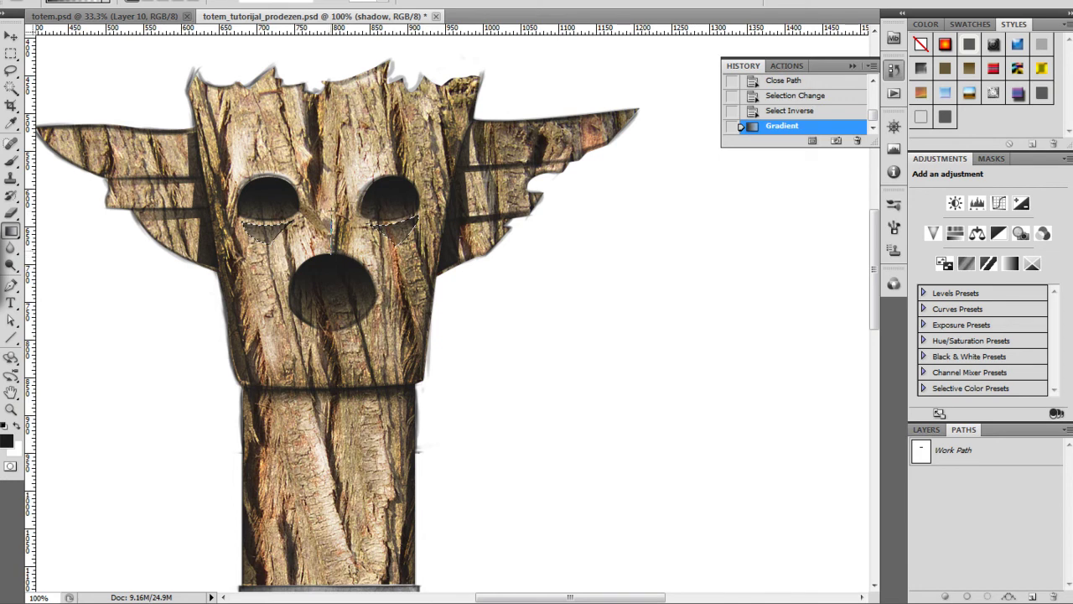
pyautogui.moveTo(331, 214); pyautogui.dragTo(331, 243)
pyautogui.hotkey('ctrl', 'd')
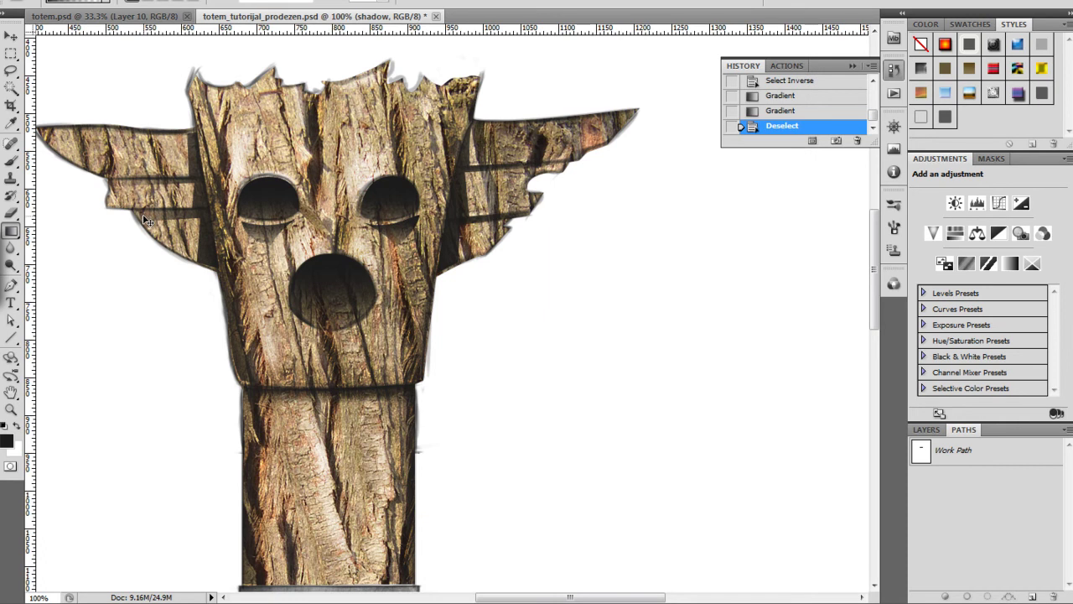
# Examine the new eye shadows against the whole totem and up close.
pyautogui.hotkey('ctrl', '-')
pyautogui.hotkey('ctrl', '-')
pyautogui.hotkey('ctrl', '-')
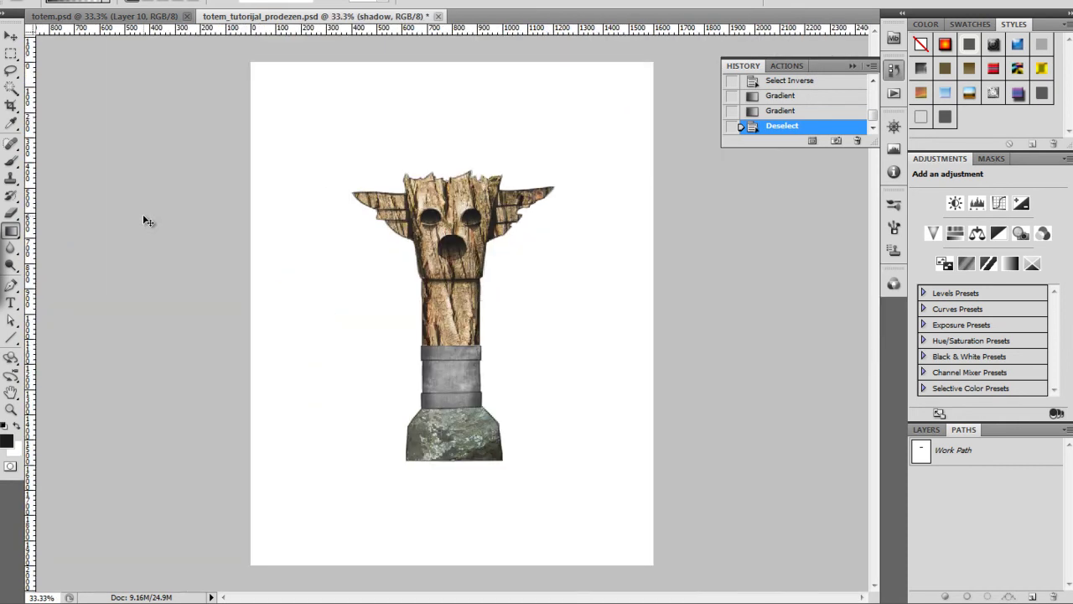
pyautogui.hotkey('ctrl', '-')
pyautogui.hotkey('ctrl', '+')
pyautogui.hotkey('ctrl', '+')
pyautogui.hotkey('ctrl', '+')
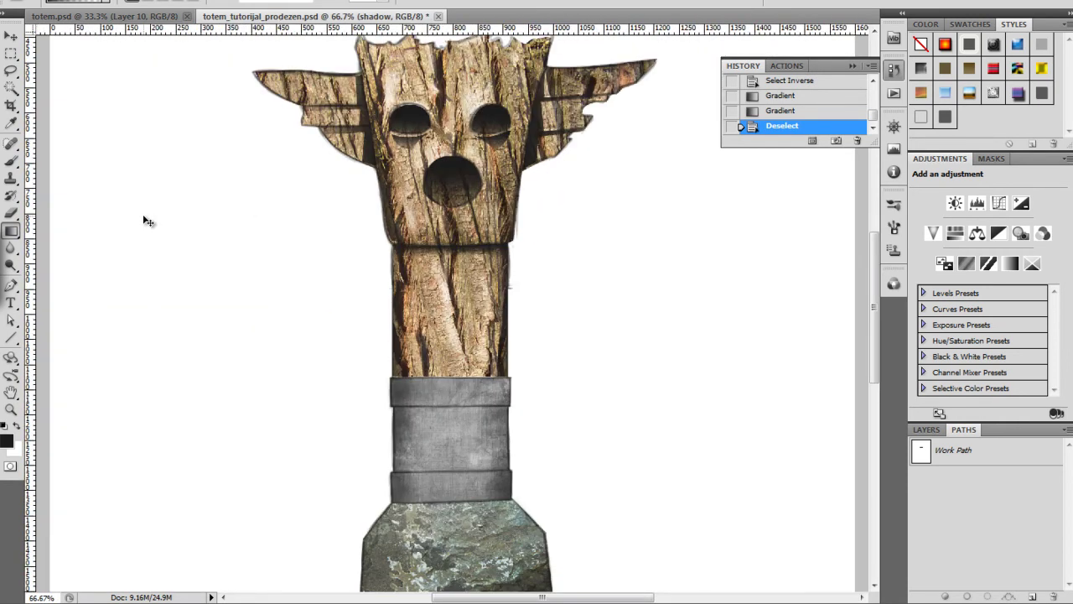
pyautogui.hotkey('ctrl', '+')
# Draw a closed crescent-shaped Pen path directly beneath the mouth hole, following its lower edge.
pyautogui.moveTo(424, 183); pyautogui.dragTo(364, 370)
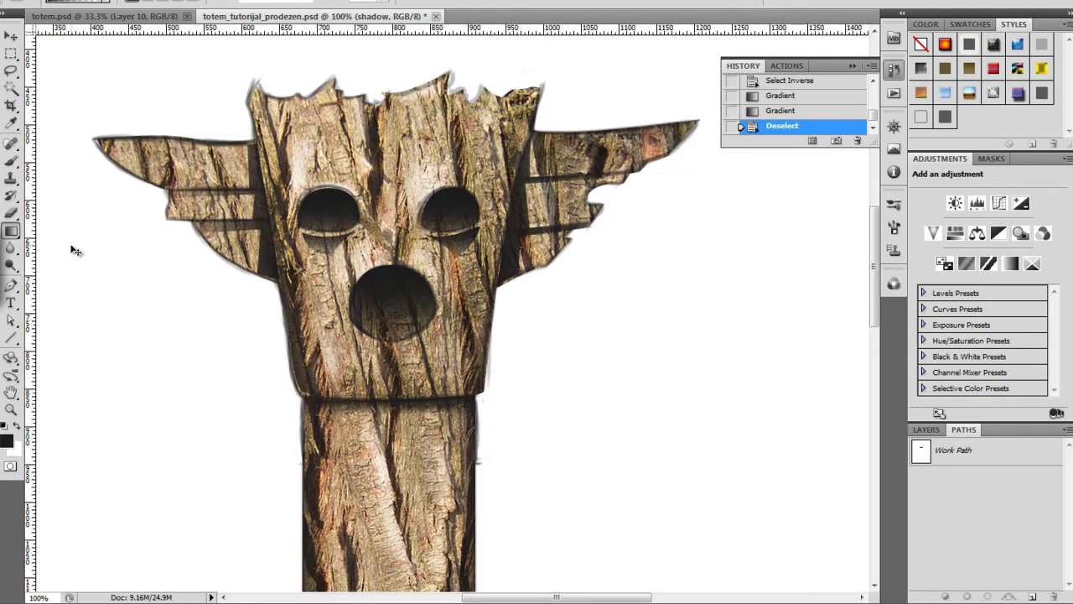
pyautogui.press('p')
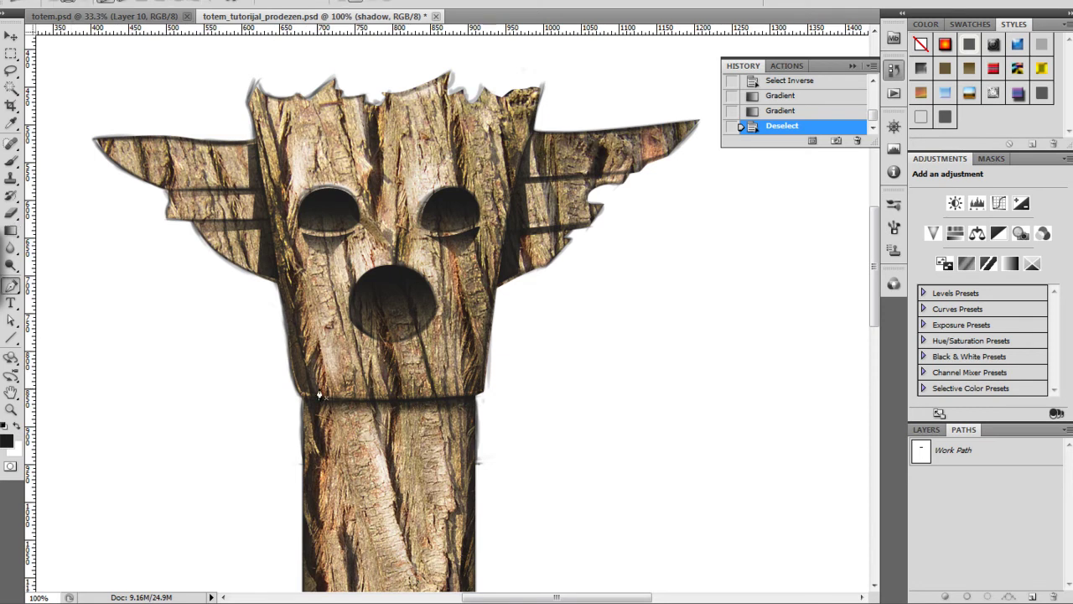
pyautogui.click(356, 336)
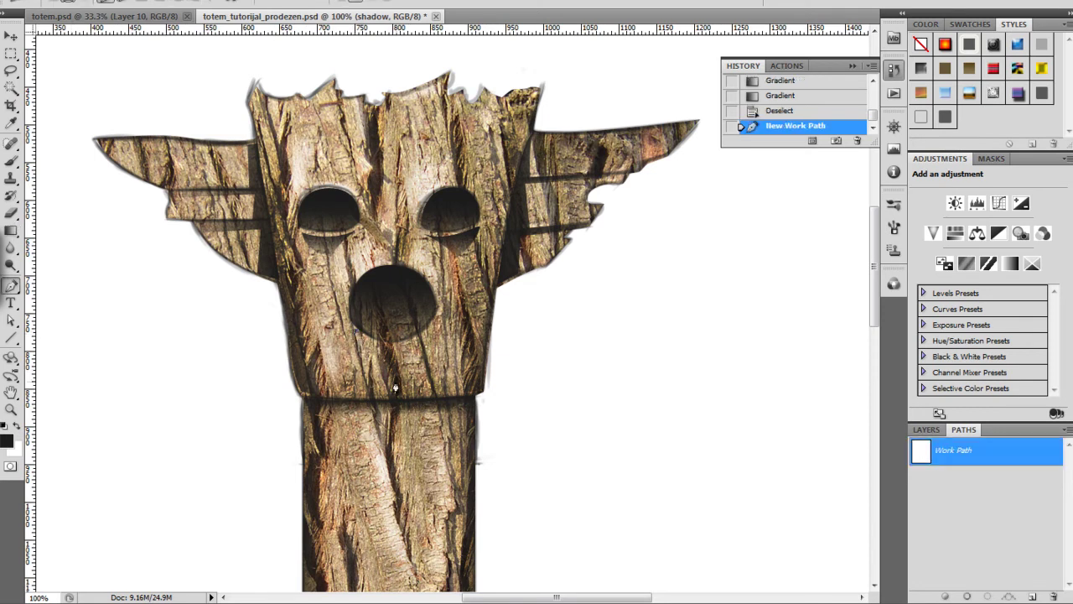
pyautogui.moveTo(404, 379); pyautogui.dragTo(421, 381)
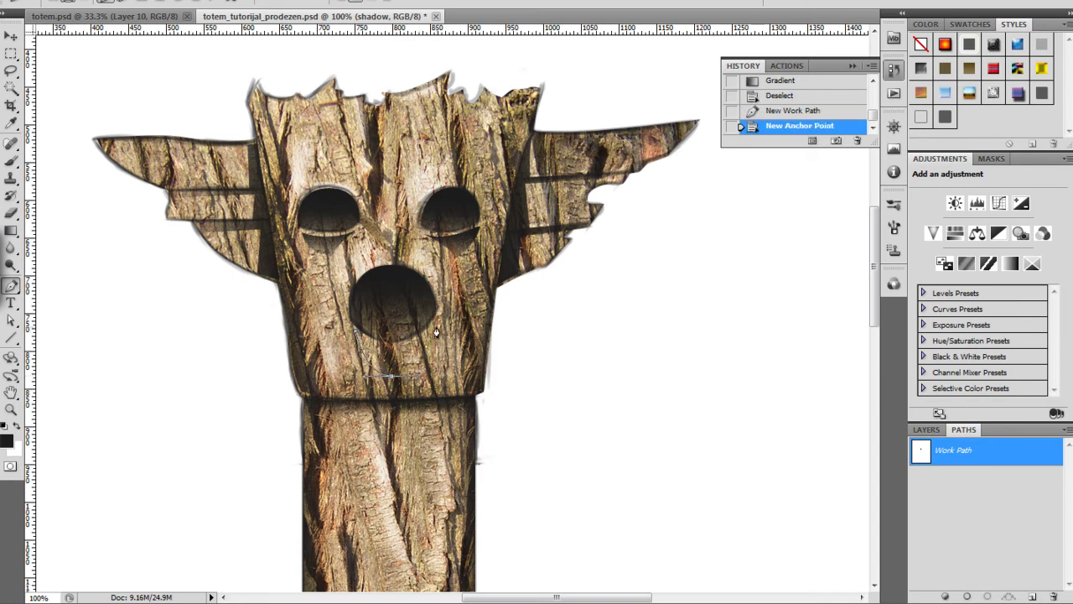
pyautogui.click(436, 325)
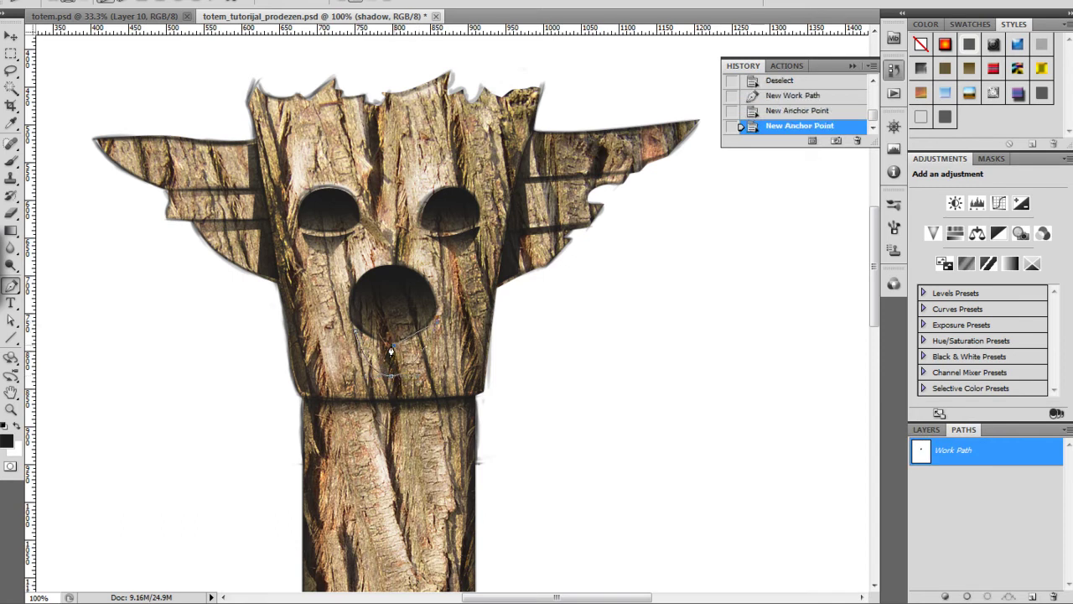
pyautogui.click(372, 346)
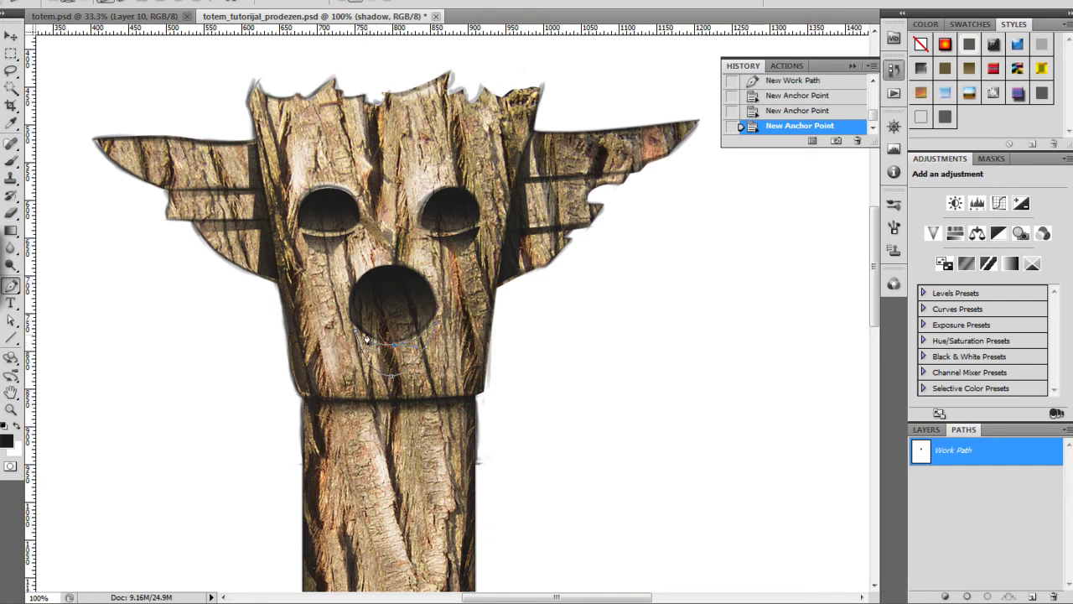
pyautogui.click(353, 331)
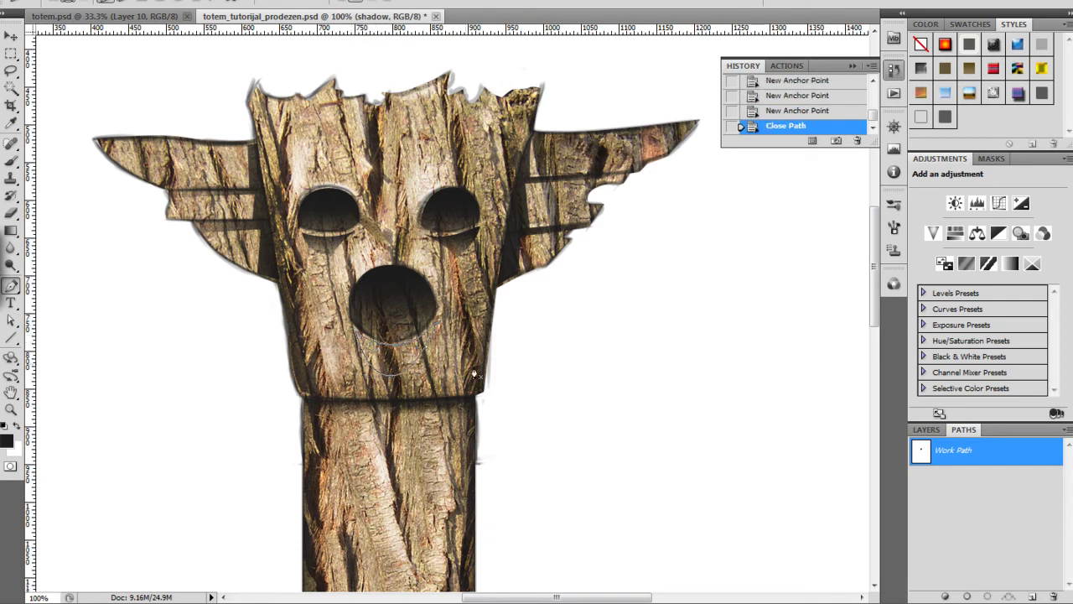
# Load the mouth path as a selection, invert it and shade it with a short downward gradient, replacing the first attempt.
pyautogui.click(987, 596)
pyautogui.hotkey('ctrl', 'shift', 'i')
pyautogui.press('g')
pyautogui.moveTo(394, 338); pyautogui.dragTo(394, 389)
pyautogui.hotkey('ctrl', 'z')
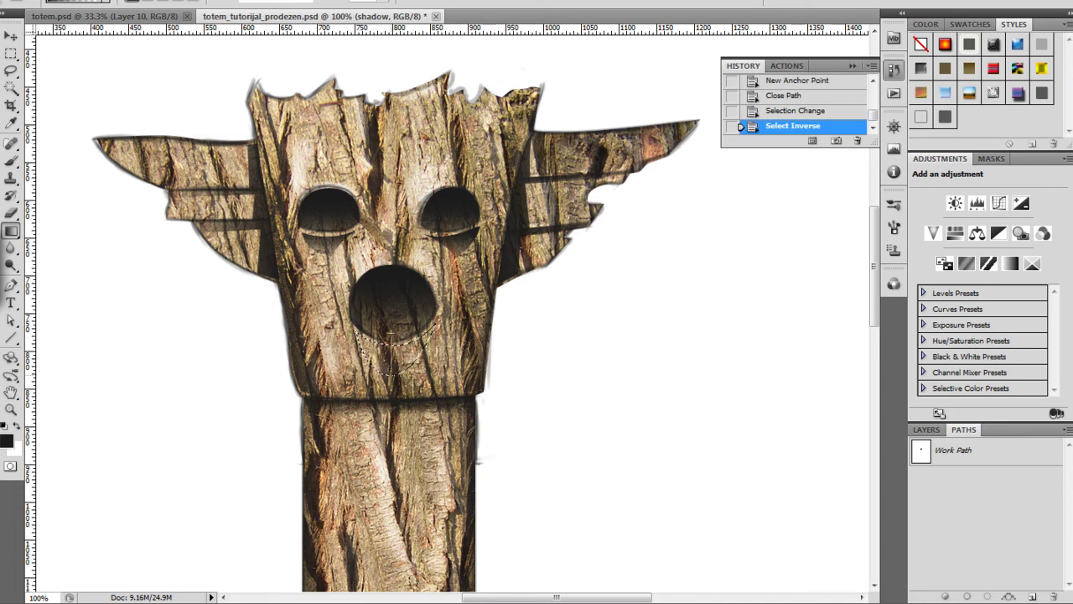
pyautogui.moveTo(389, 334); pyautogui.dragTo(392, 374)
pyautogui.hotkey('ctrl', 'd')
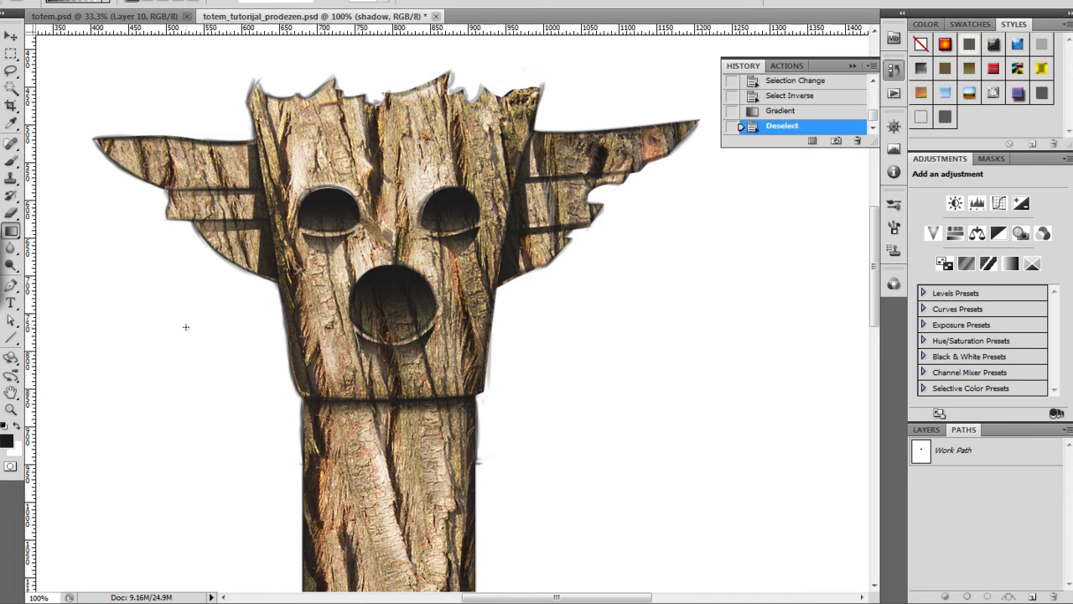
pyautogui.hotkey('ctrl', '-')
pyautogui.hotkey('ctrl', '-')
pyautogui.hotkey('ctrl', '-')
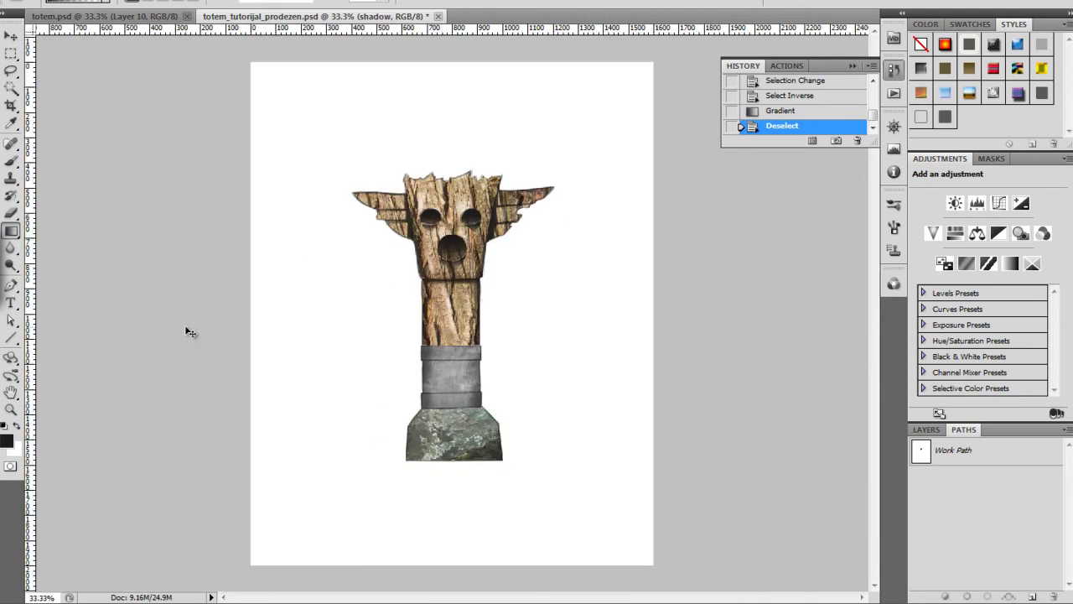
pyautogui.hotkey('ctrl', '+')
pyautogui.hotkey('ctrl', '+')
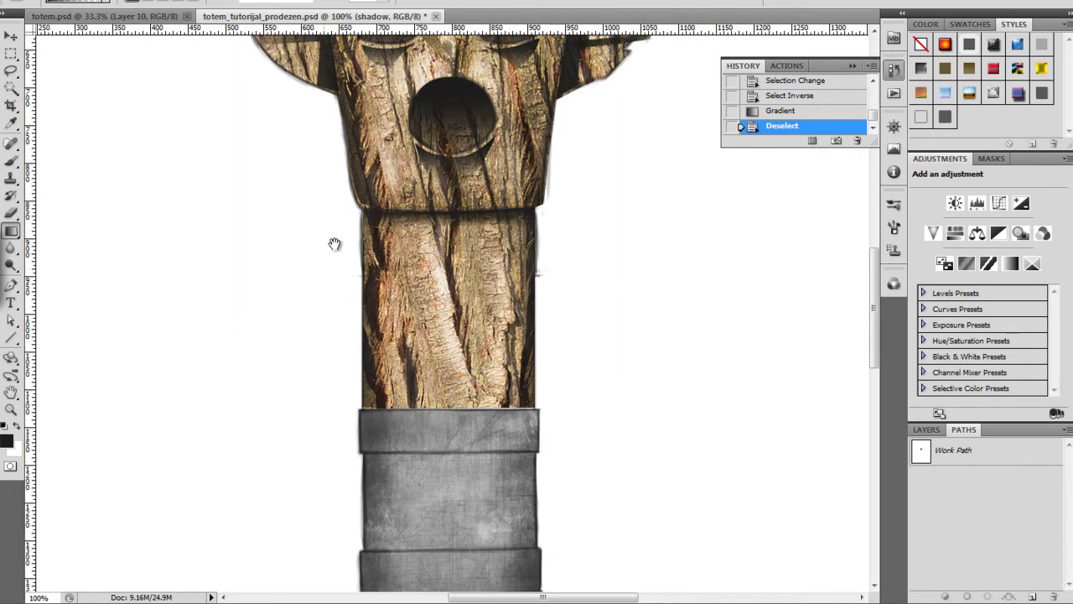
# Erase excess shadow beneath the totem's left-hand eye with a soft 11 px eraser on the shadow layer.
pyautogui.moveTo(332, 242); pyautogui.dragTo(313, 466)
pyautogui.press('b')
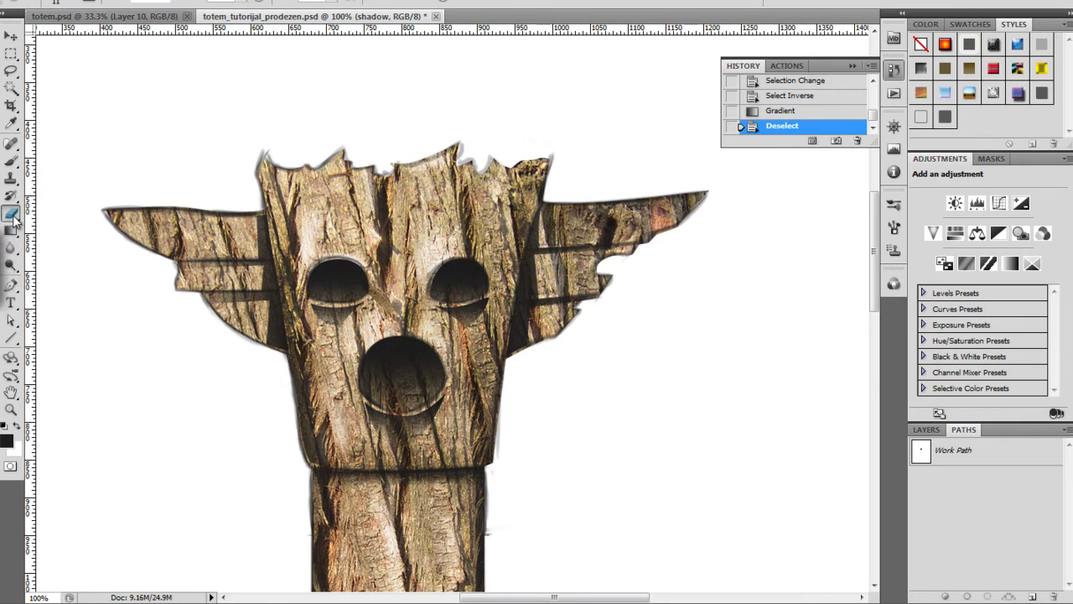
pyautogui.moveTo(232, 15); pyautogui.dragTo(191, 15)
pyautogui.click(359, 306)
pyautogui.click(363, 304)
pyautogui.click(332, 337)
pyautogui.click(323, 318)
# Enlarge the soft eraser to 24 px for retouching the shadow layer.
pyautogui.rightClick(381, 326)
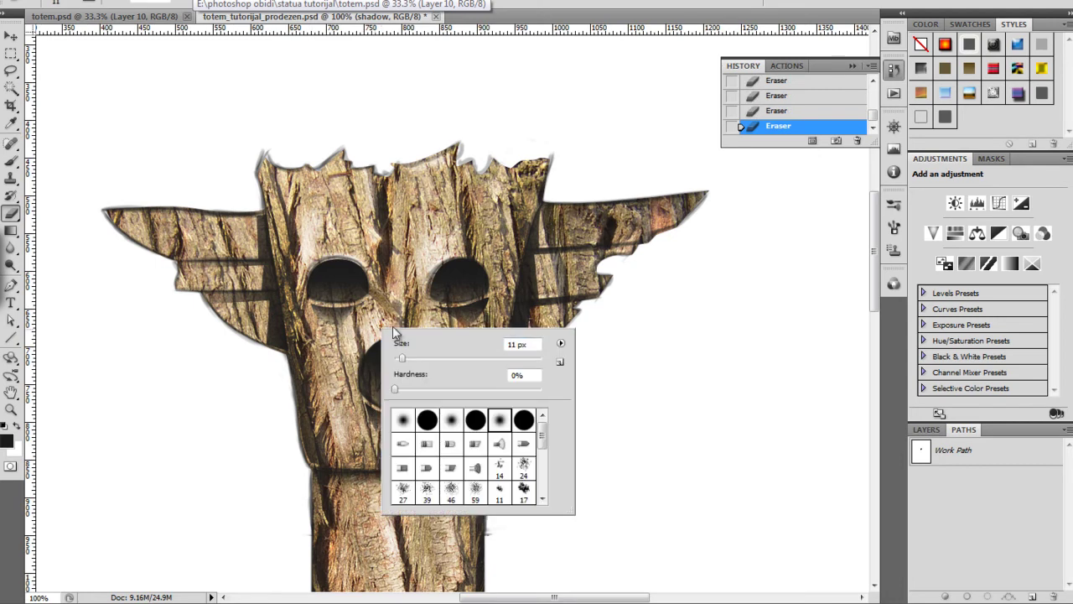
pyautogui.click(413, 362)
pyautogui.press('Return')
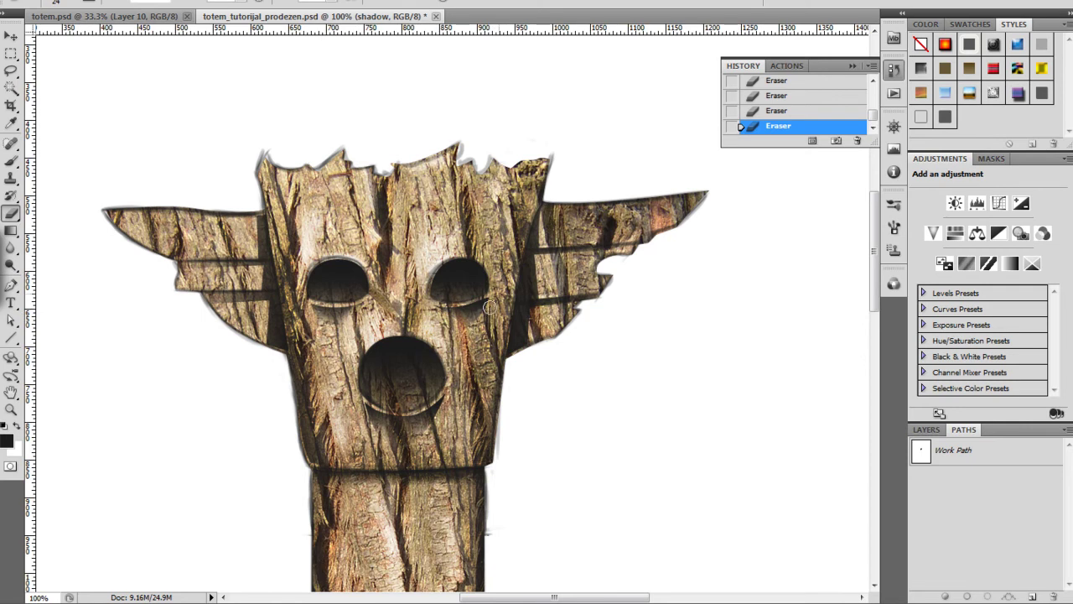
pyautogui.press('c')
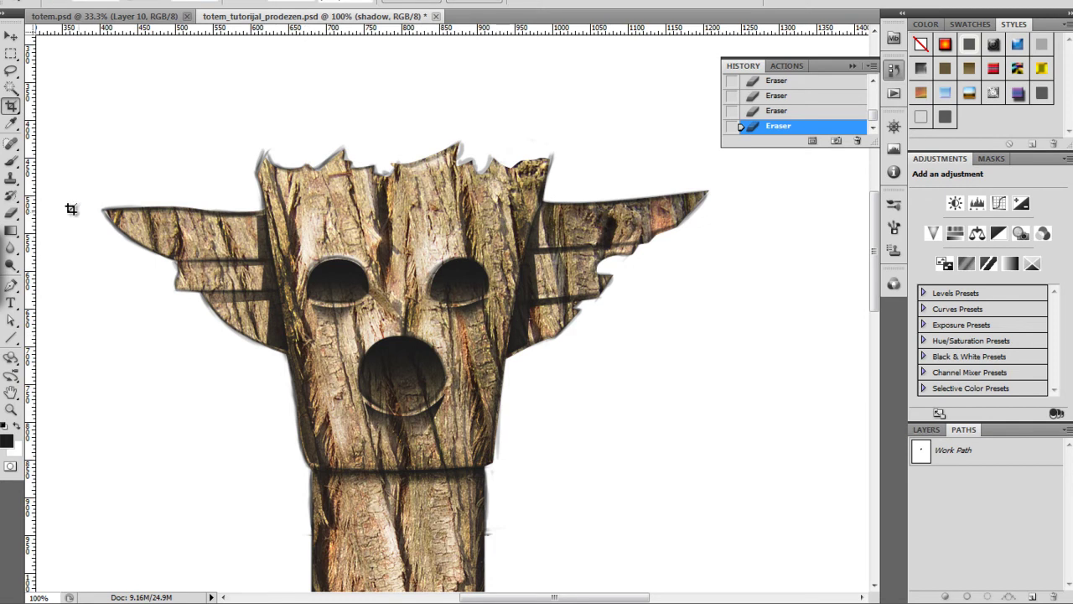
pyautogui.click(12, 214)
# On the wood layer, dodge the lower rim of the totem's right-hand eye with a soft 7 px brush.
pyautogui.moveTo(374, 393); pyautogui.dragTo(321, 231)
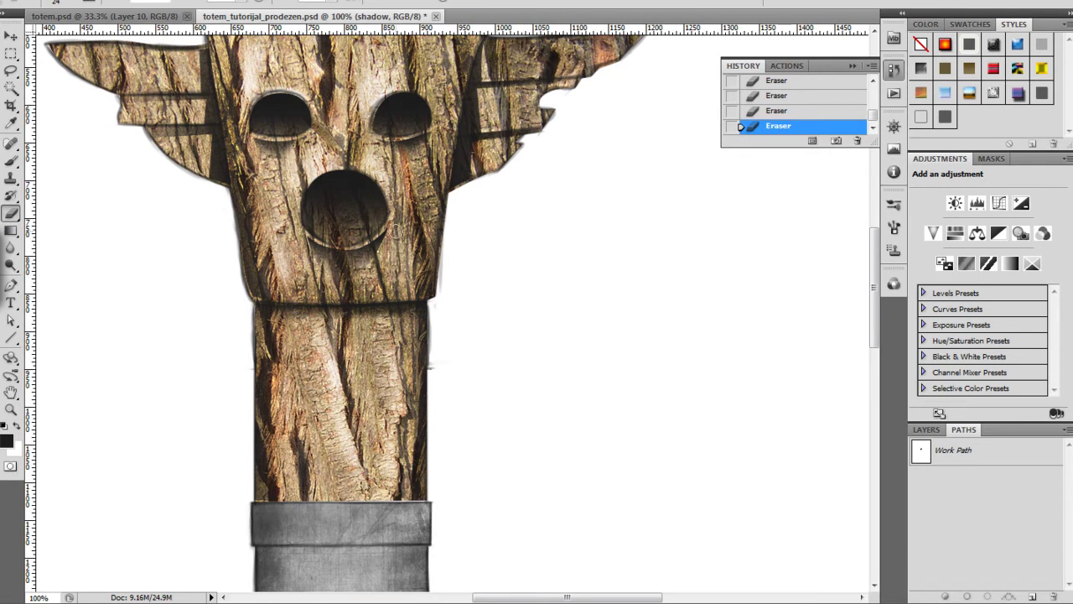
pyautogui.hotkey('ctrl', '-')
pyautogui.hotkey('ctrl', '-')
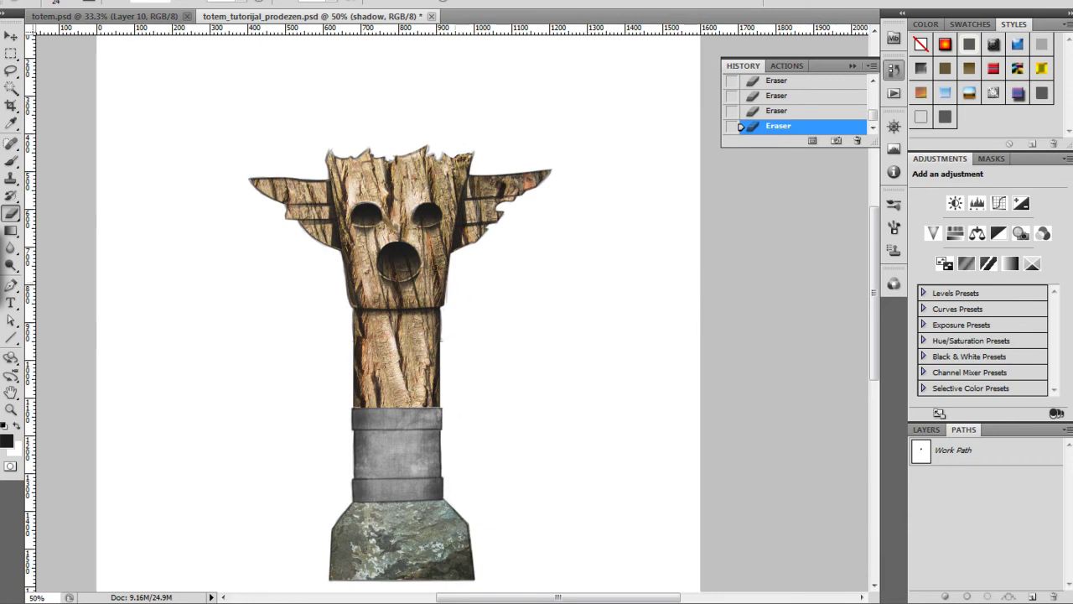
pyautogui.click(926, 430)
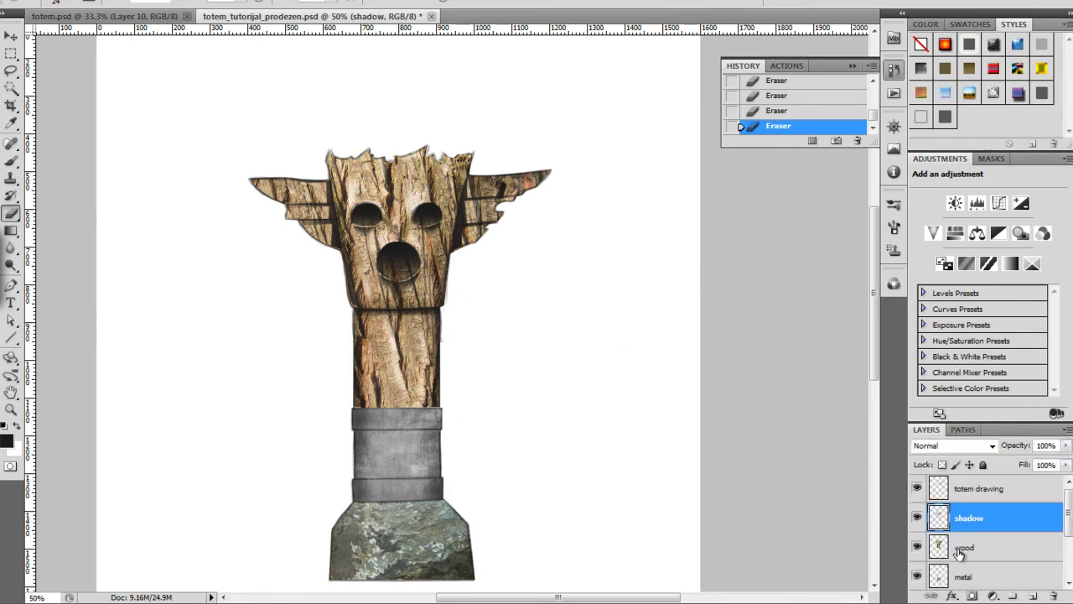
pyautogui.click(964, 550)
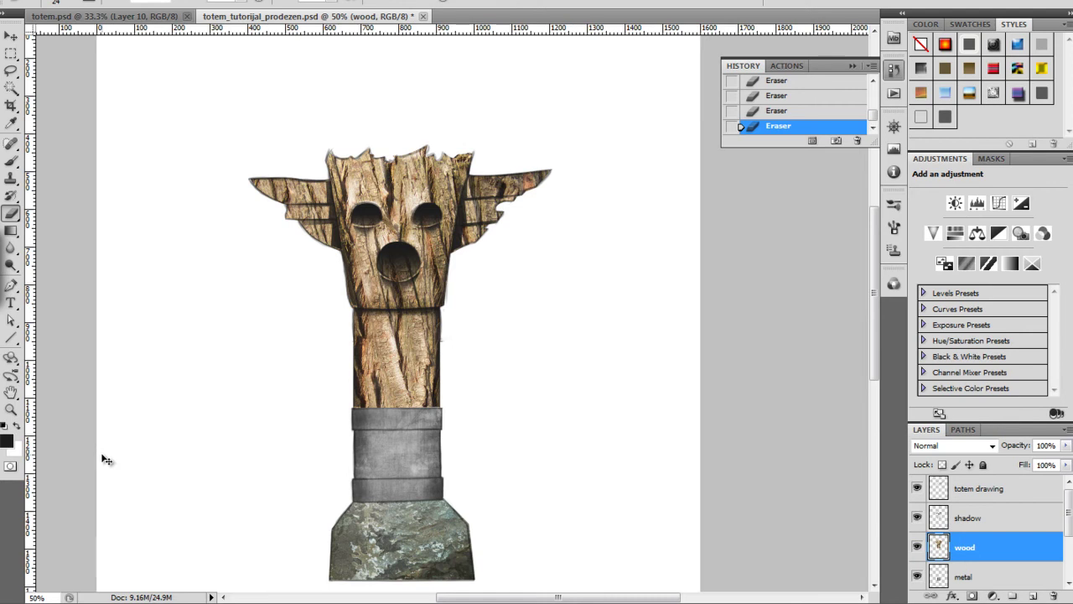
pyautogui.hotkey('ctrl', '+')
pyautogui.hotkey('ctrl', '+')
pyautogui.press('space')
pyautogui.moveTo(261, 243)
pyautogui.mouseDown()
pyautogui.moveTo(422, 487)
pyautogui.moveTo(394, 503)
pyautogui.mouseUp()
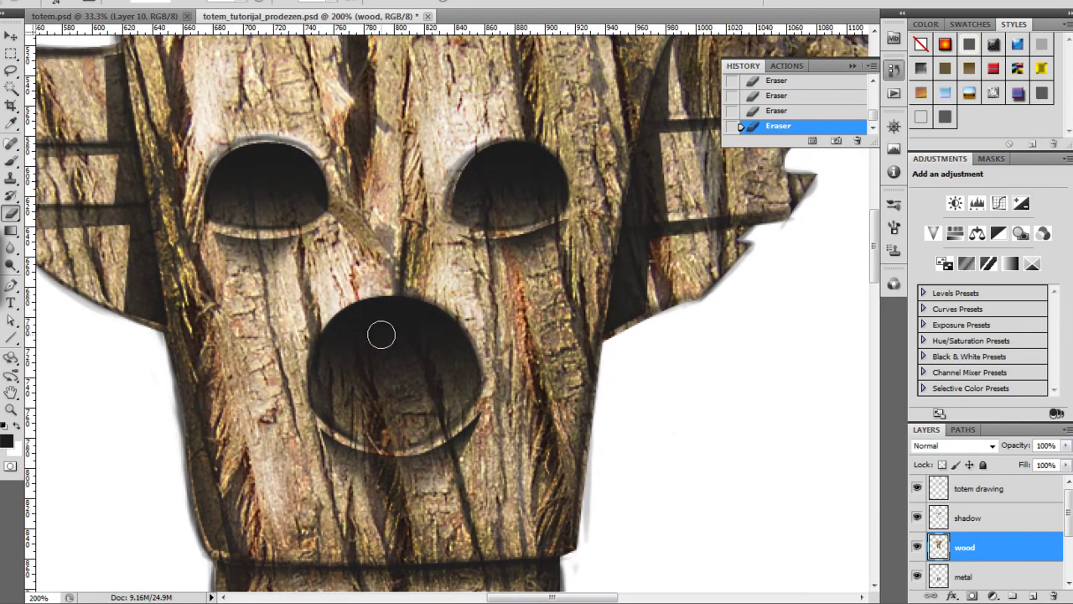
pyautogui.press('o')
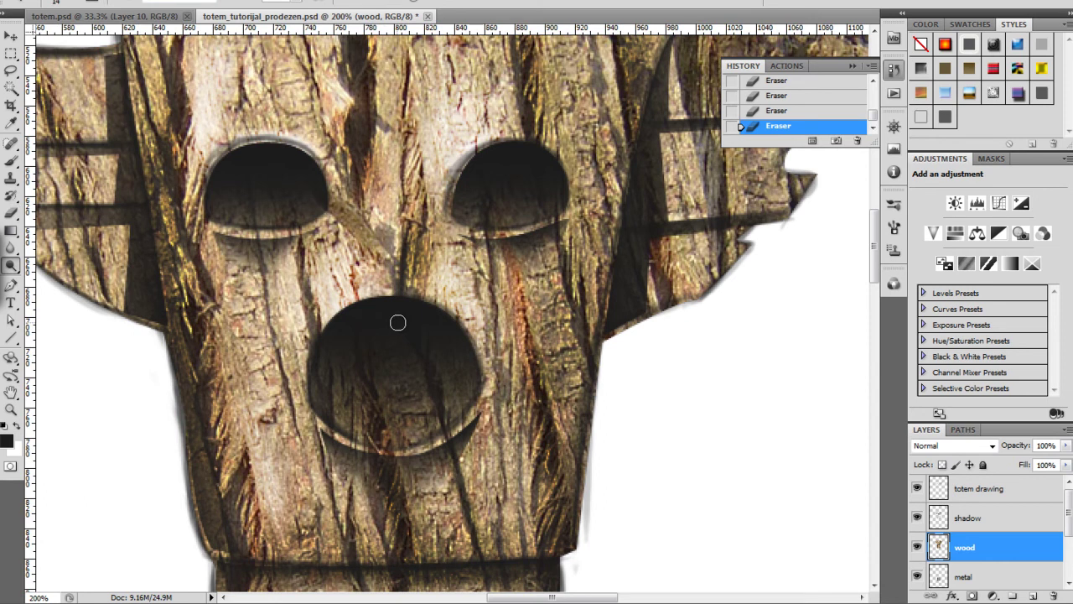
pyautogui.rightClick(523, 245)
pyautogui.moveTo(546, 277); pyautogui.dragTo(538, 277)
pyautogui.moveTo(553, 216); pyautogui.dragTo(483, 235)
pyautogui.moveTo(568, 215)
pyautogui.mouseDown()
pyautogui.moveTo(514, 233)
pyautogui.moveTo(572, 213)
pyautogui.moveTo(481, 231)
pyautogui.moveTo(538, 231)
pyautogui.mouseUp()
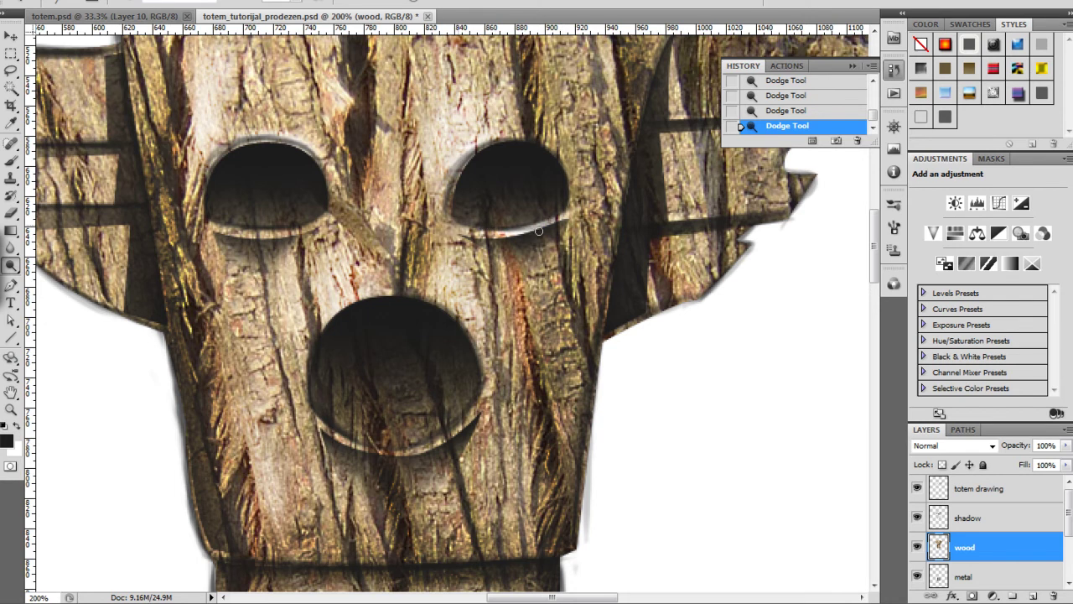
# Dodge the lower rims of the totem's left-hand eye and mouth to brighten their edges.
pyautogui.moveTo(278, 252)
pyautogui.mouseDown()
pyautogui.moveTo(409, 272)
pyautogui.moveTo(449, 239)
pyautogui.moveTo(369, 244)
pyautogui.moveTo(468, 230)
pyautogui.mouseUp()
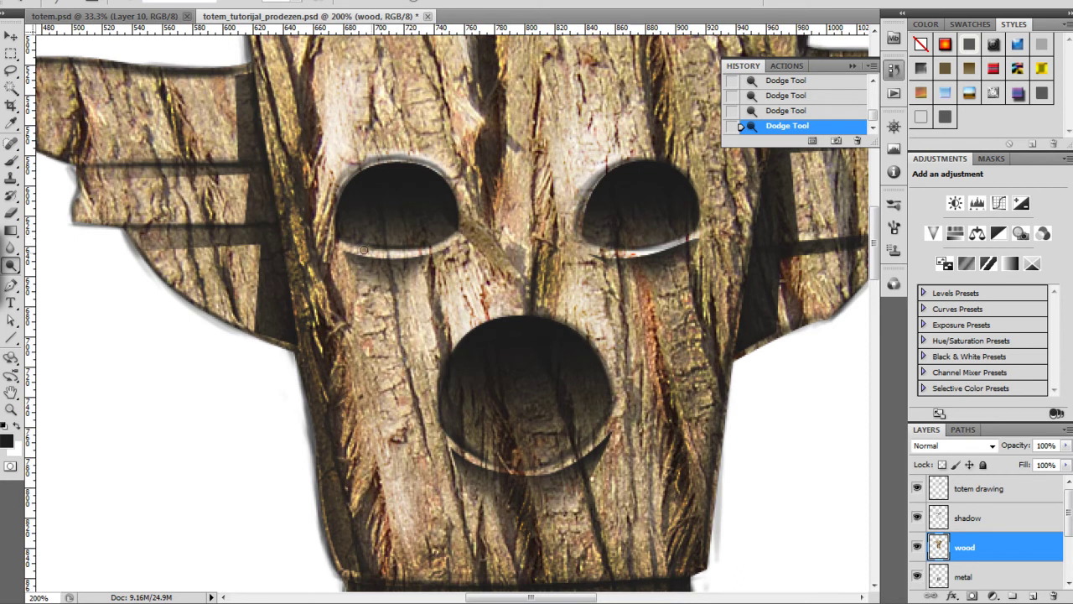
pyautogui.moveTo(526, 356); pyautogui.dragTo(480, 231)
pyautogui.moveTo(405, 321)
pyautogui.mouseDown()
pyautogui.moveTo(500, 346)
pyautogui.moveTo(542, 319)
pyautogui.moveTo(454, 345)
pyautogui.moveTo(547, 320)
pyautogui.moveTo(432, 347)
pyautogui.moveTo(392, 331)
pyautogui.mouseUp()
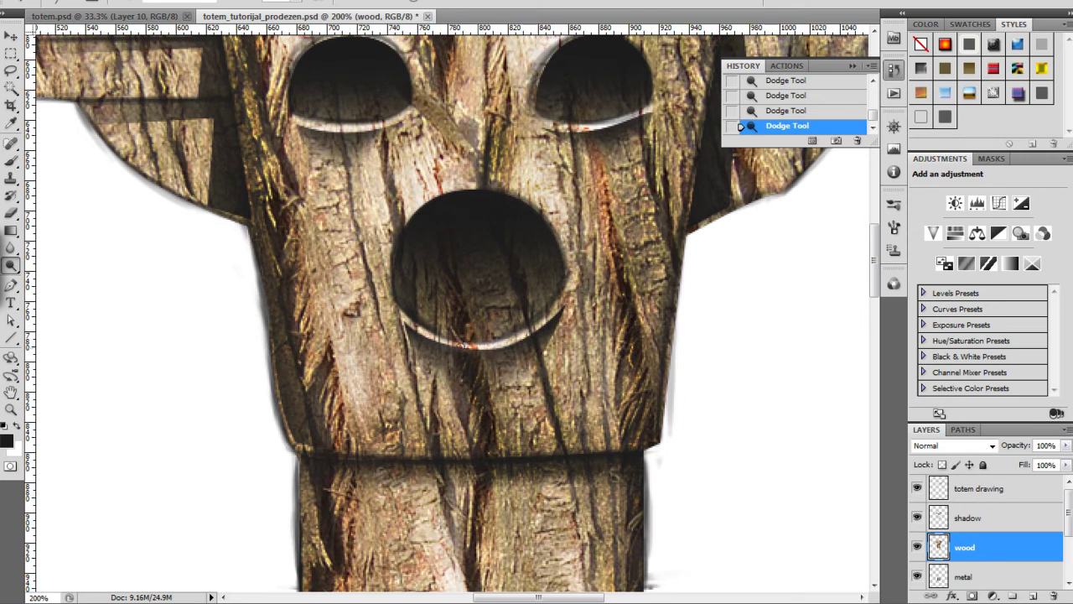
pyautogui.moveTo(567, 294); pyautogui.dragTo(454, 375)
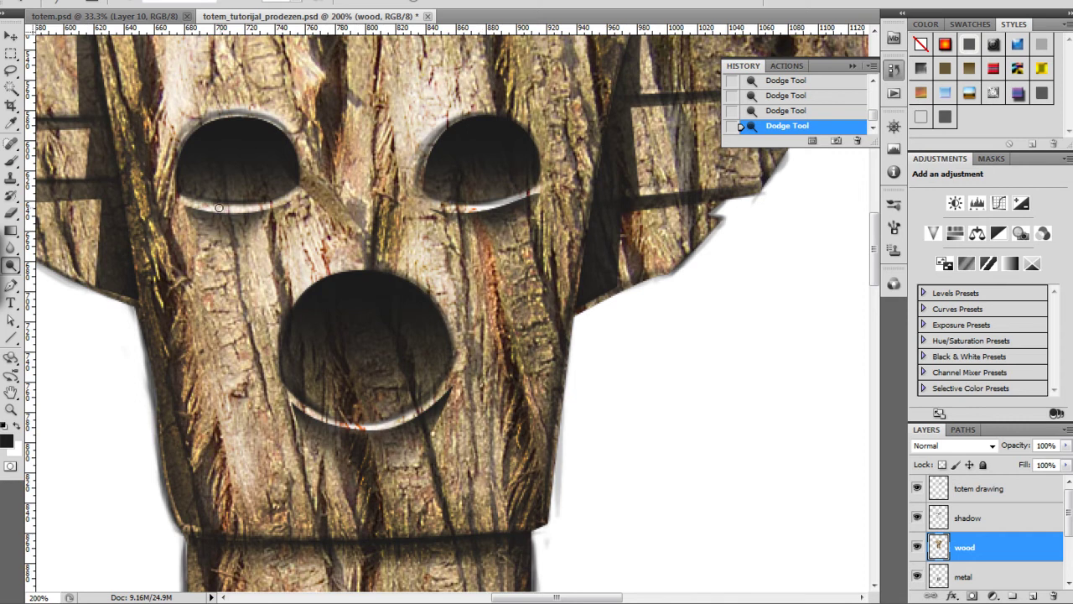
pyautogui.hotkey('ctrl', '-')
pyautogui.hotkey('ctrl', '-')
pyautogui.hotkey('ctrl', '-')
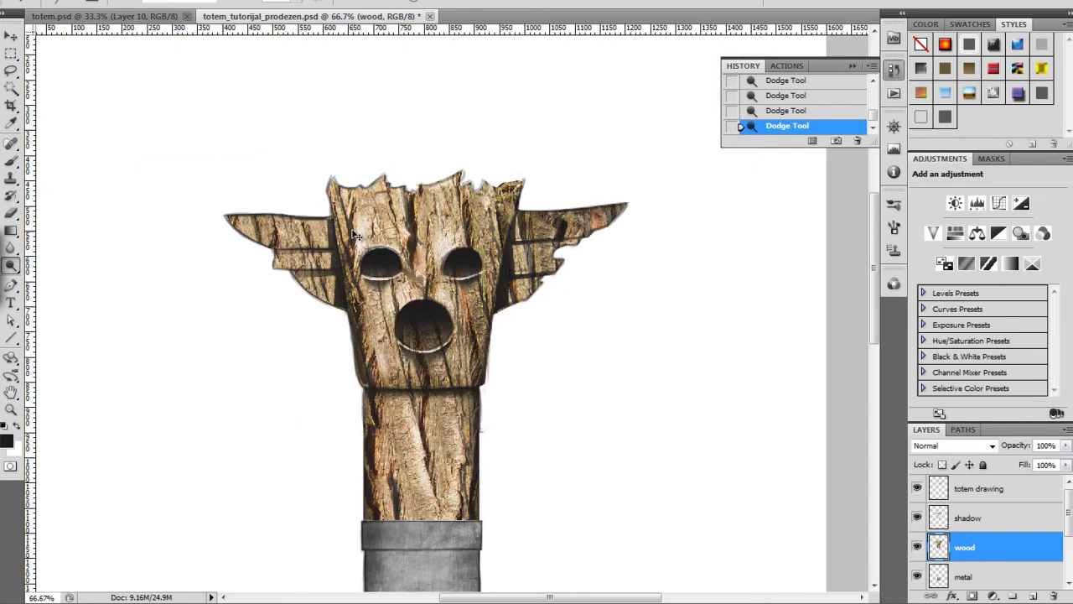
pyautogui.hotkey('ctrl', '-')
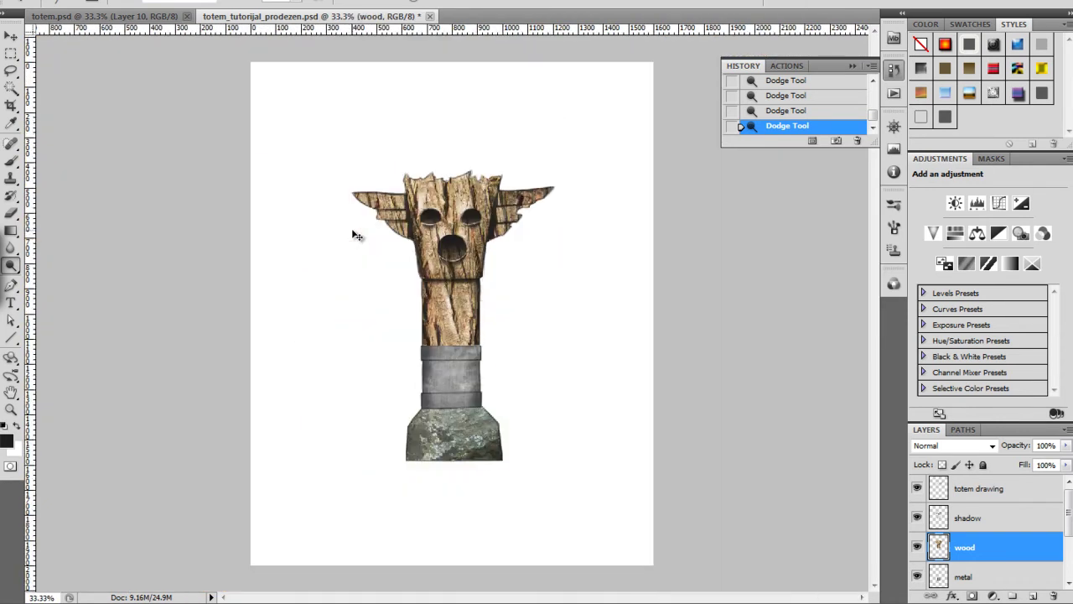
pyautogui.hotkey('ctrl', '+')
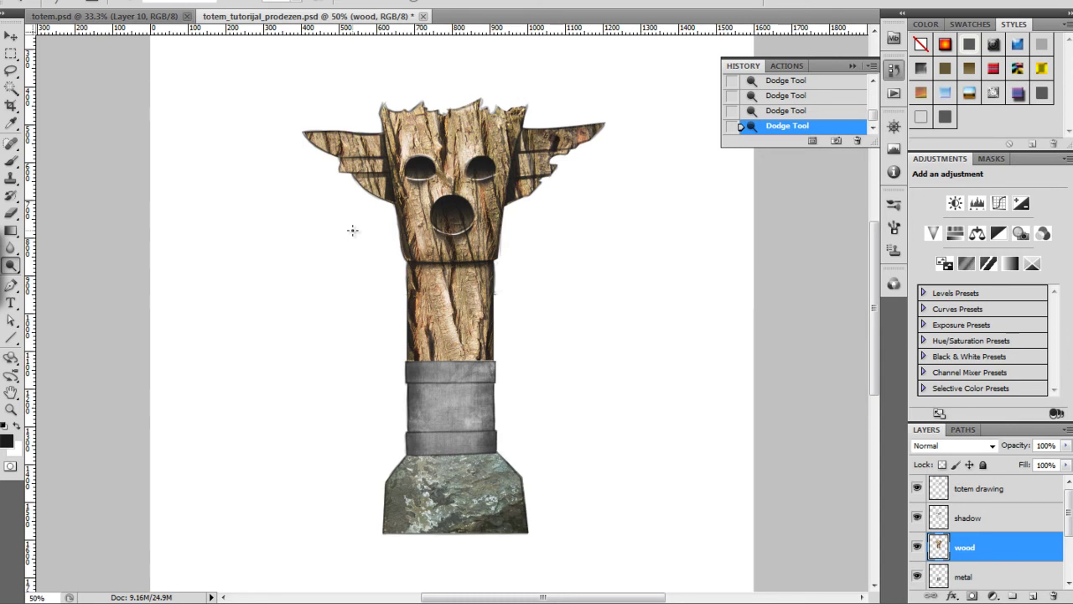
# Burn the bark beside the right of the mouth with a soft 41 px brush.
pyautogui.hotkey('ctrl', '+')
pyautogui.hotkey('ctrl', '+')
pyautogui.hotkey('ctrl', '+')
pyautogui.moveTo(363, 230); pyautogui.dragTo(372, 229)
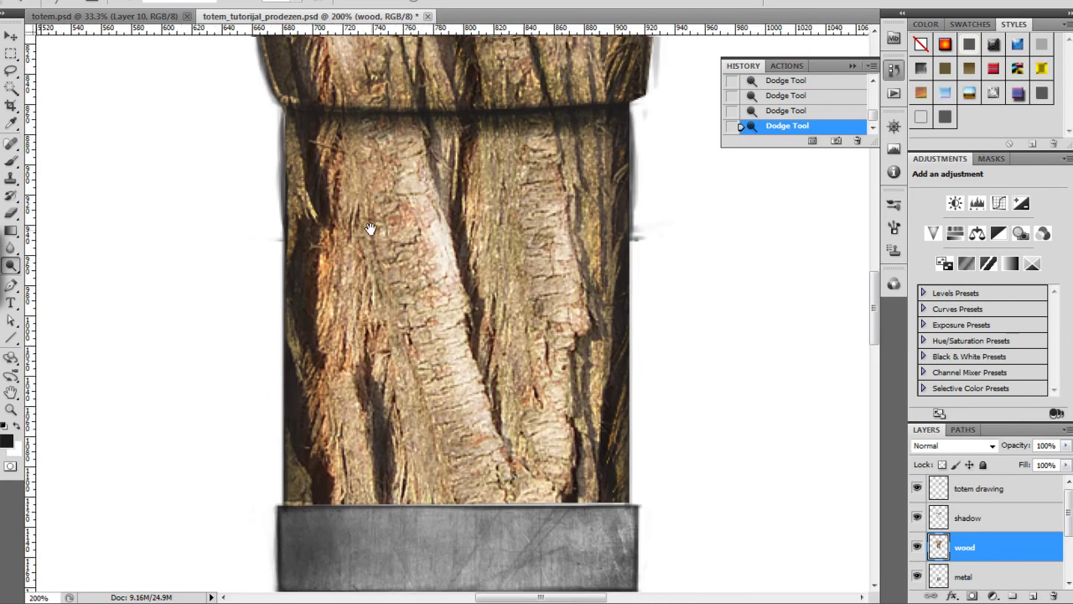
pyautogui.moveTo(490, 52); pyautogui.dragTo(383, 321)
pyautogui.moveTo(422, 245); pyautogui.dragTo(414, 377)
pyautogui.rightClick(502, 308)
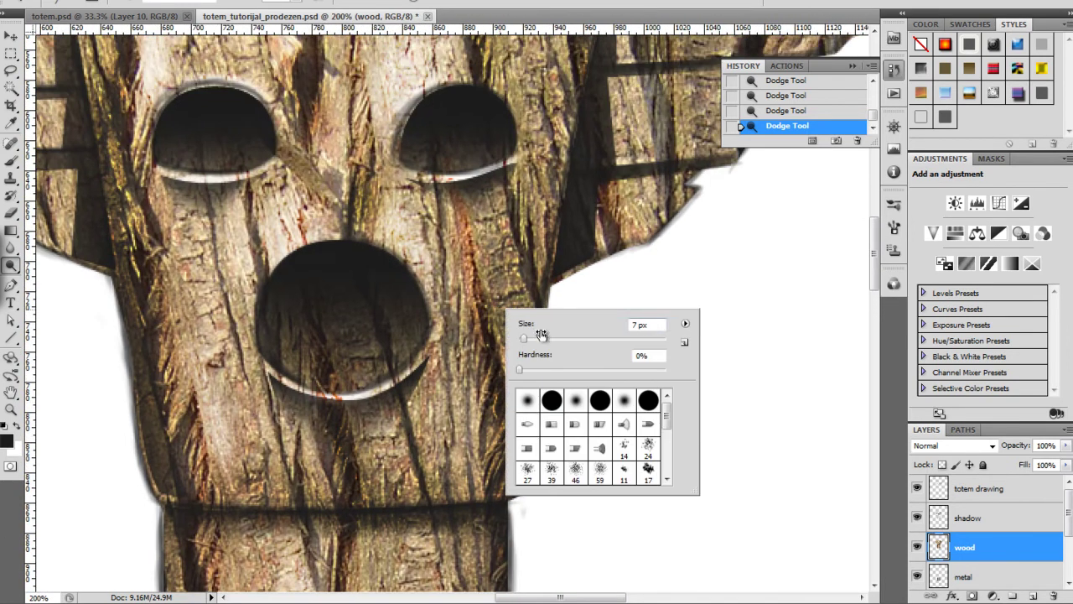
pyautogui.moveTo(539, 338)
pyautogui.mouseDown()
pyautogui.moveTo(549, 339)
pyautogui.moveTo(508, 303)
pyautogui.moveTo(502, 282)
pyautogui.mouseUp()
pyautogui.press('Return')
pyautogui.hotkey('shift', 'o')
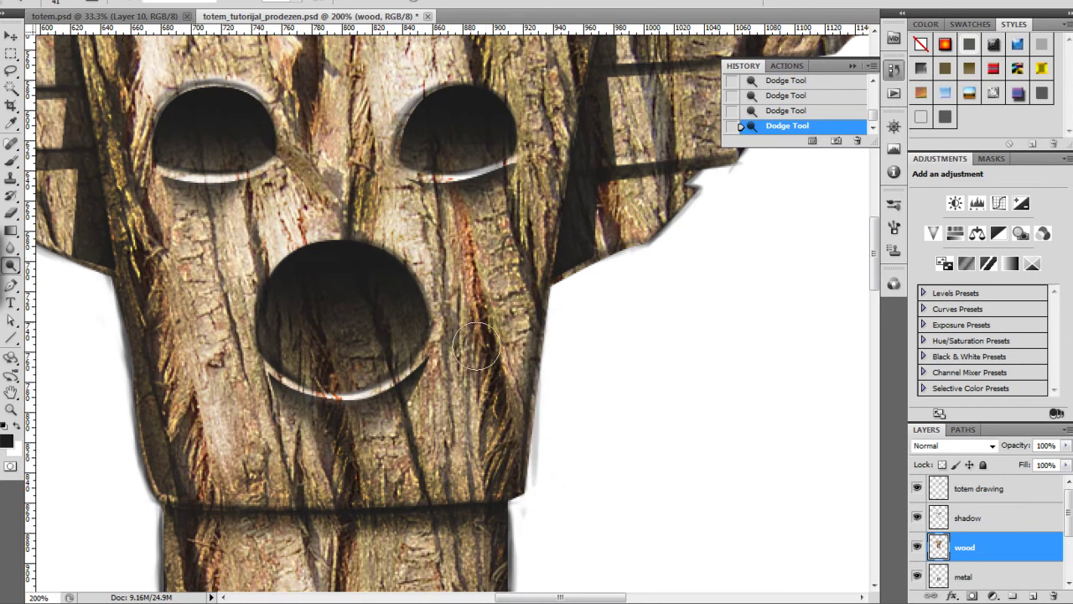
pyautogui.moveTo(466, 325)
pyautogui.mouseDown()
pyautogui.moveTo(507, 480)
pyautogui.moveTo(495, 444)
pyautogui.mouseUp()
# Dodge the bark below and to the right of the mouth with the same soft brush.
pyautogui.hotkey('shift', 'o')
pyautogui.moveTo(444, 381); pyautogui.dragTo(444, 502)
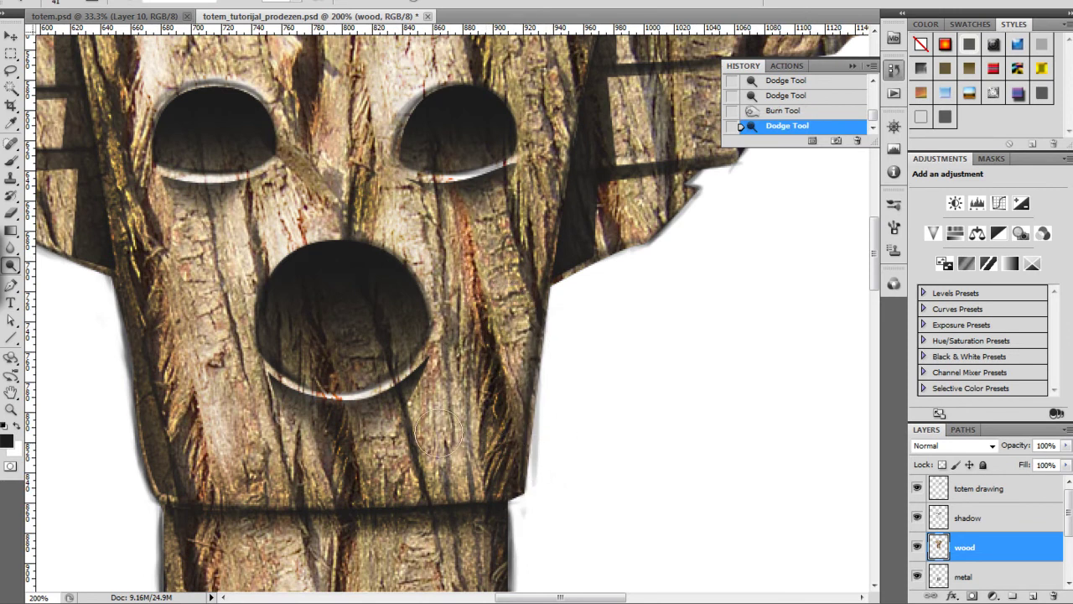
pyautogui.moveTo(478, 398); pyautogui.dragTo(460, 469)
pyautogui.hotkey('ctrl', '-')
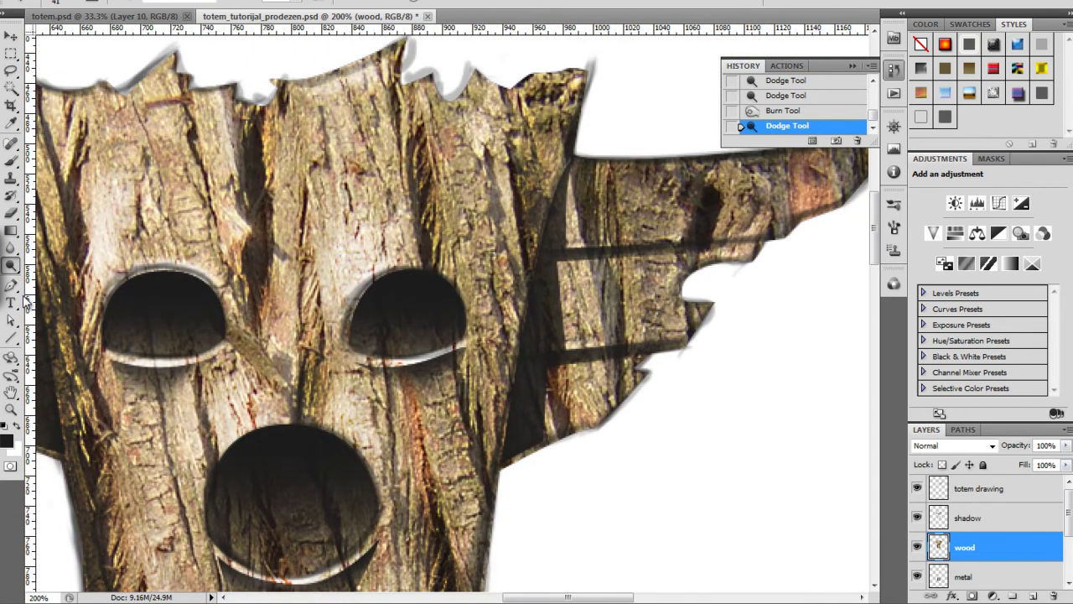
pyautogui.hotkey('ctrl', '-')
pyautogui.moveTo(321, 443); pyautogui.dragTo(364, 302)
pyautogui.moveTo(426, 379); pyautogui.dragTo(460, 340)
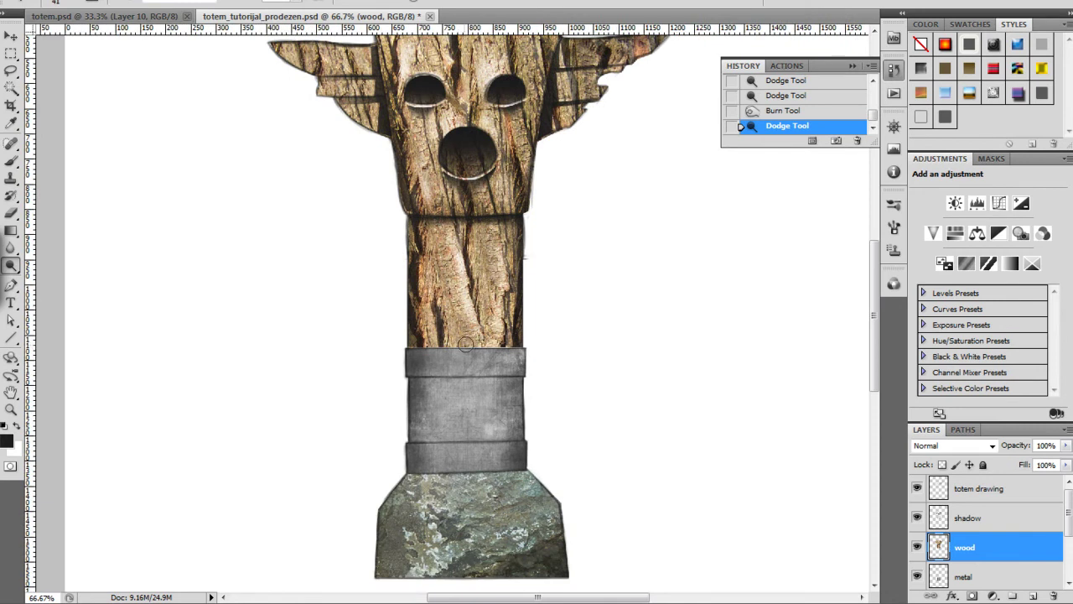
pyautogui.moveTo(523, 327); pyautogui.dragTo(455, 397)
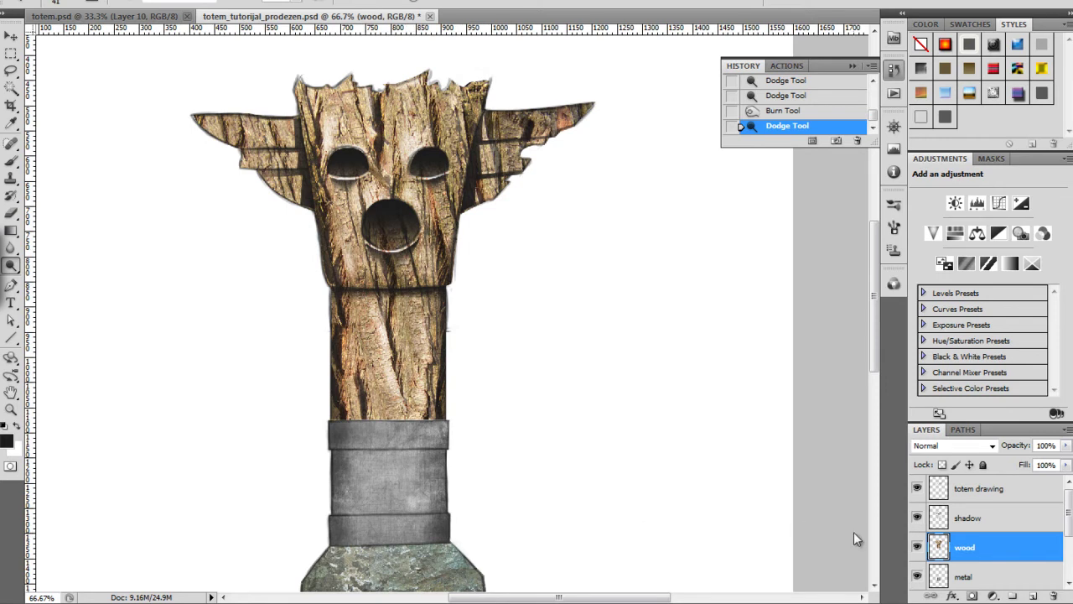
# On the metal layer, burn the left and right edges of the metal section with a soft 114 px brush.
pyautogui.click(961, 578)
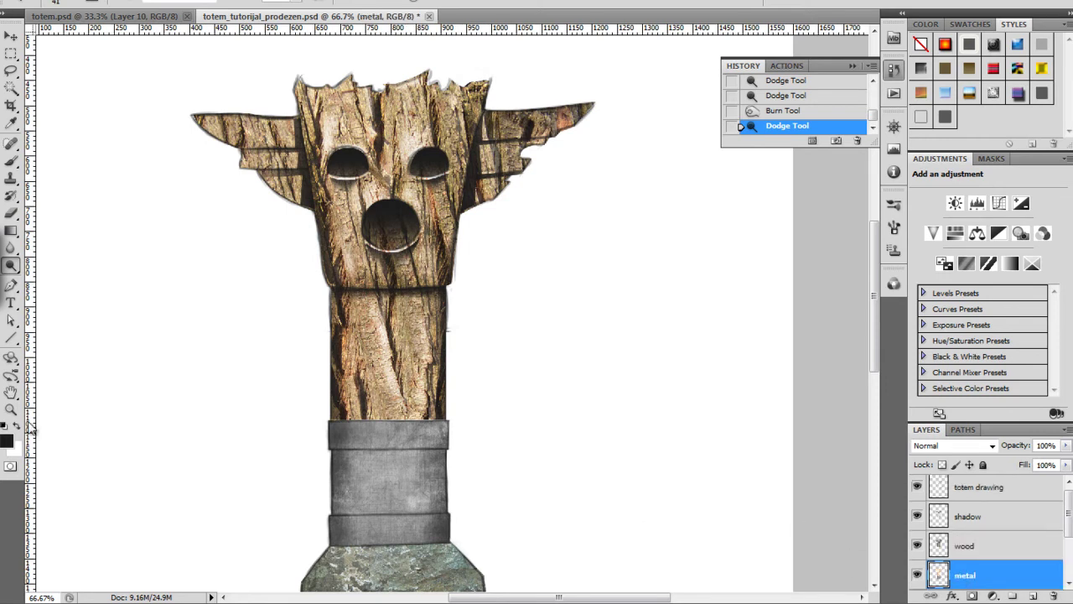
pyautogui.hotkey('ctrl', '+')
pyautogui.moveTo(332, 457)
pyautogui.mouseDown()
pyautogui.moveTo(389, 265)
pyautogui.moveTo(368, 257)
pyautogui.mouseUp()
pyautogui.rightClick(535, 362)
pyautogui.moveTo(576, 391); pyautogui.dragTo(600, 391)
pyautogui.click(527, 311)
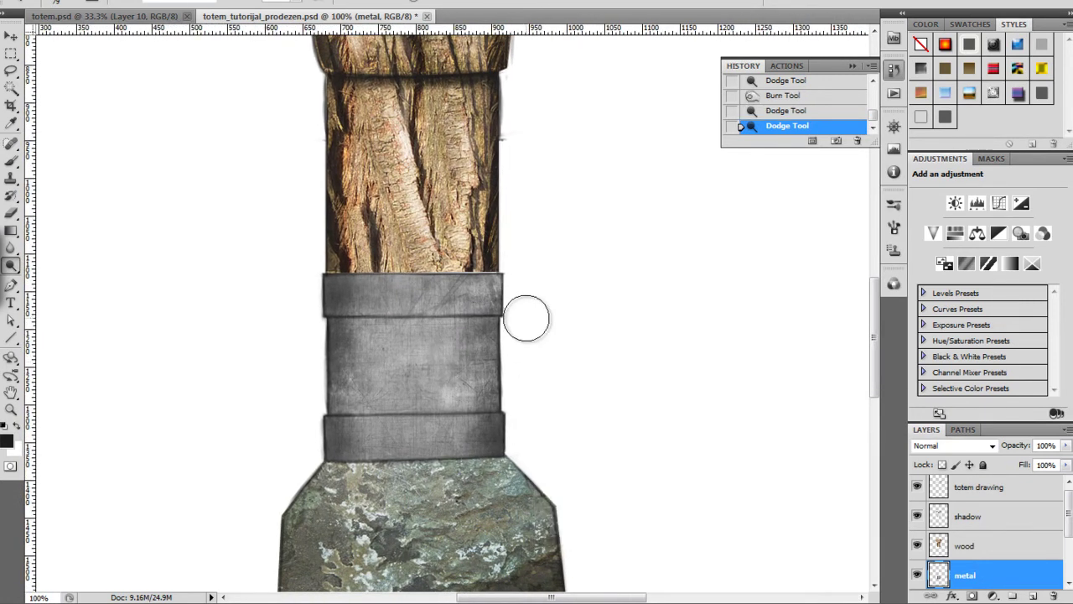
pyautogui.rightClick(536, 298)
pyautogui.moveTo(603, 328); pyautogui.dragTo(635, 328)
pyautogui.moveTo(312, 267)
pyautogui.keyDown('alt'); pyautogui.mouseDown()
pyautogui.moveTo(306, 421)
pyautogui.moveTo(340, 480)
pyautogui.mouseUp(); pyautogui.keyUp('alt')
pyautogui.moveTo(503, 262)
pyautogui.keyDown('alt'); pyautogui.mouseDown()
pyautogui.moveTo(490, 441)
pyautogui.moveTo(510, 270)
pyautogui.moveTo(514, 313)
pyautogui.moveTo(495, 503)
pyautogui.mouseUp(); pyautogui.keyUp('alt')
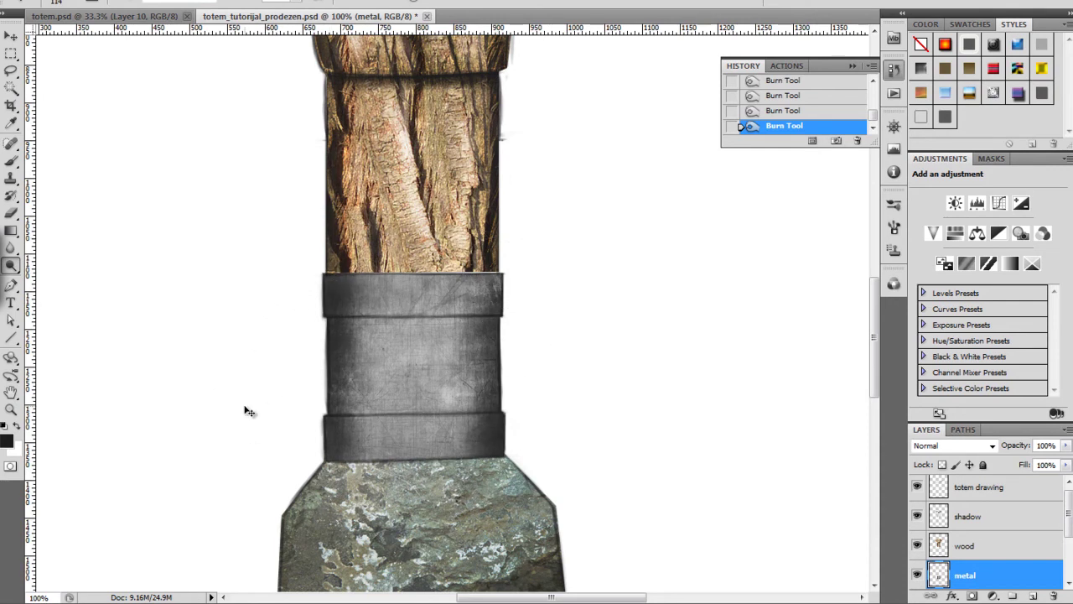
# Draw a closed four-point Pen path around a narrow strip directly beneath the upper metal ring.
pyautogui.hotkey('ctrl', '-')
pyautogui.hotkey('ctrl', '-')
pyautogui.hotkey('ctrl', '+')
pyautogui.hotkey('ctrl', '+')
pyautogui.hotkey('ctrl', '+')
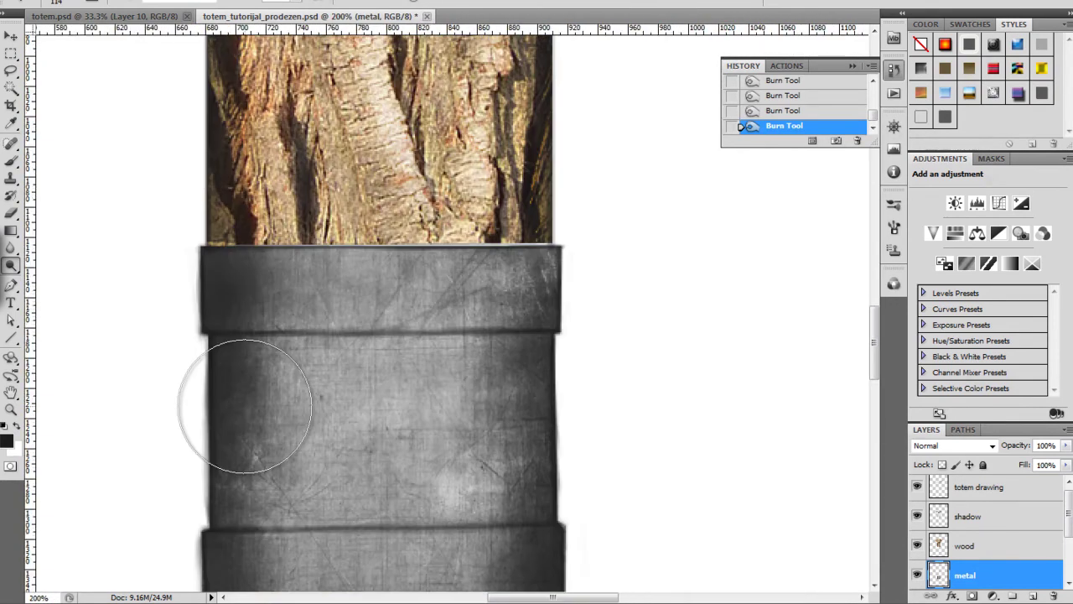
pyautogui.press('p')
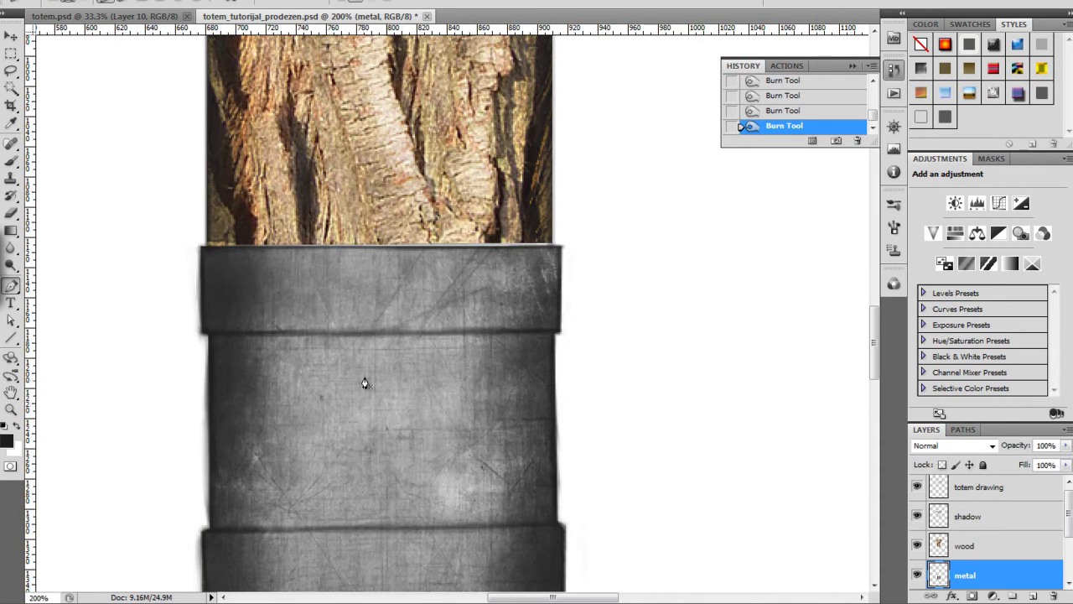
pyautogui.click(211, 336)
pyautogui.click(212, 374)
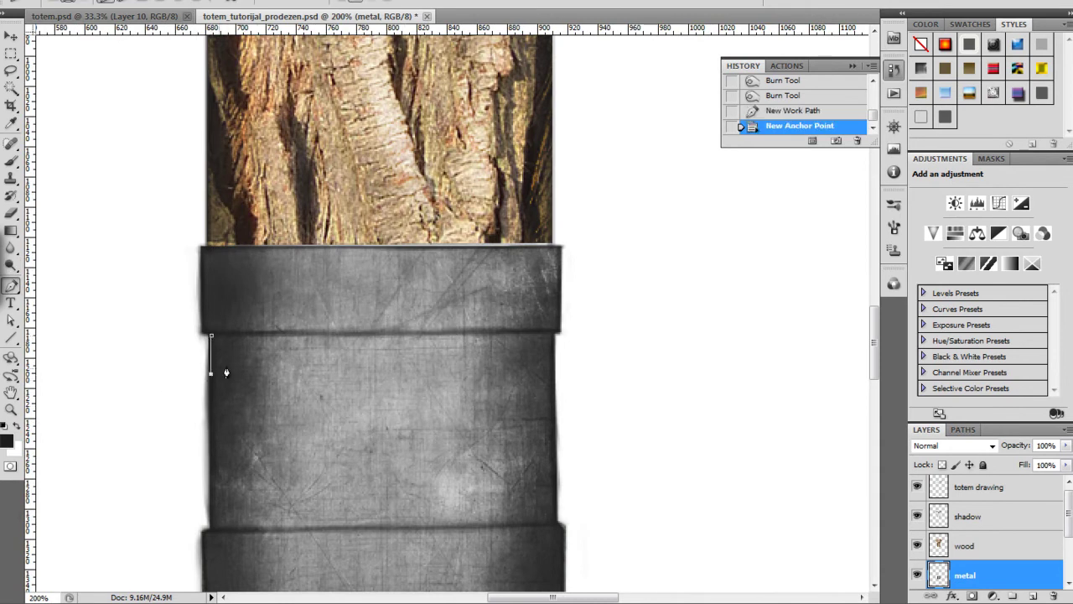
pyautogui.click(554, 369)
pyautogui.click(553, 336)
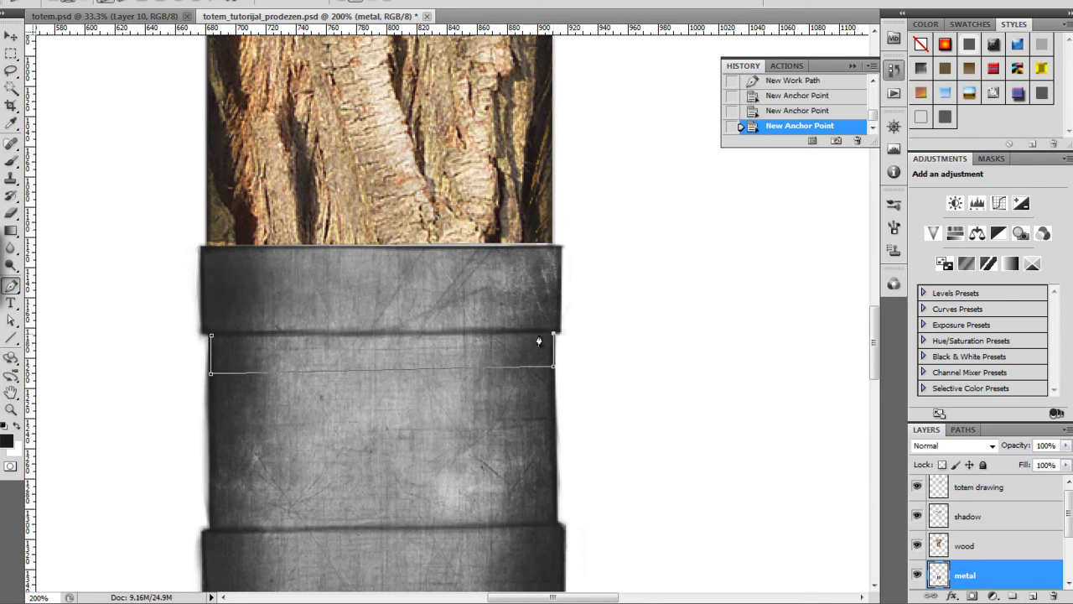
pyautogui.click(212, 336)
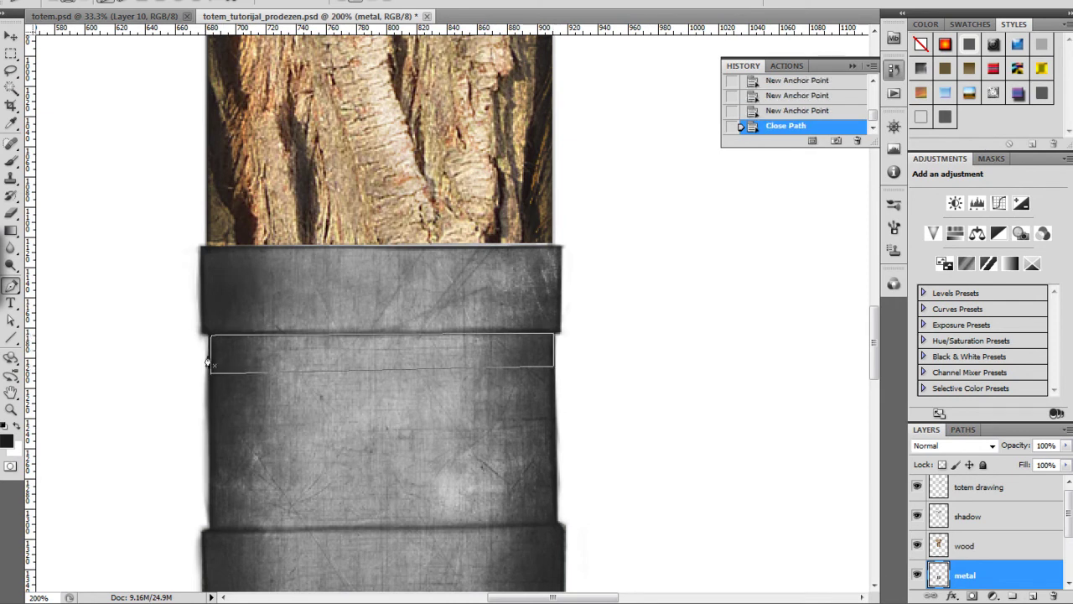
# Load the strip's path as a selection and draw a dark gradient downward across it on the metal layer.
pyautogui.click(962, 429)
pyautogui.click(988, 596)
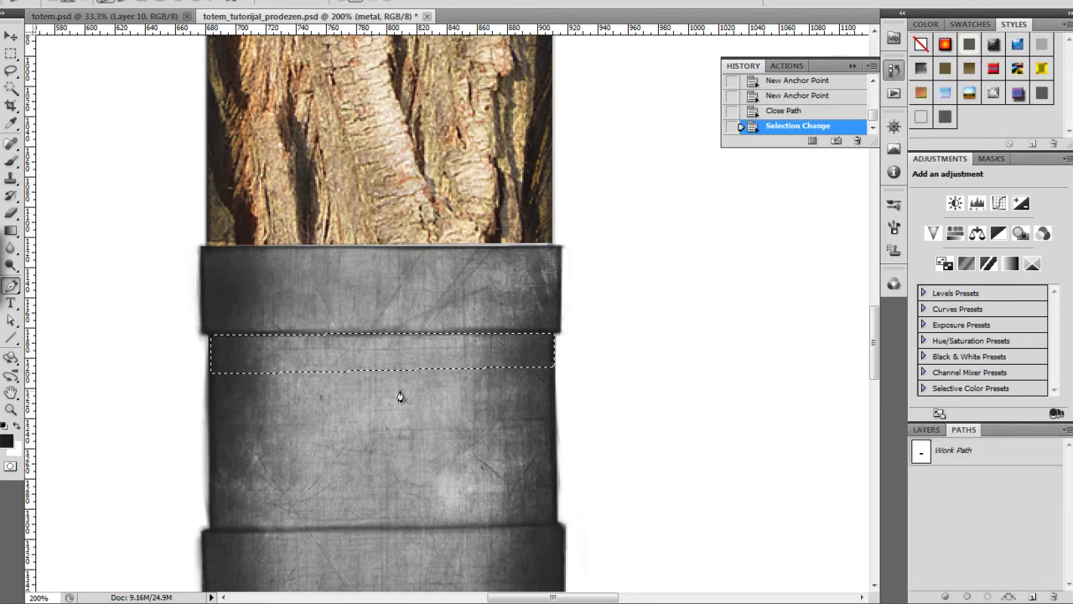
pyautogui.press('g')
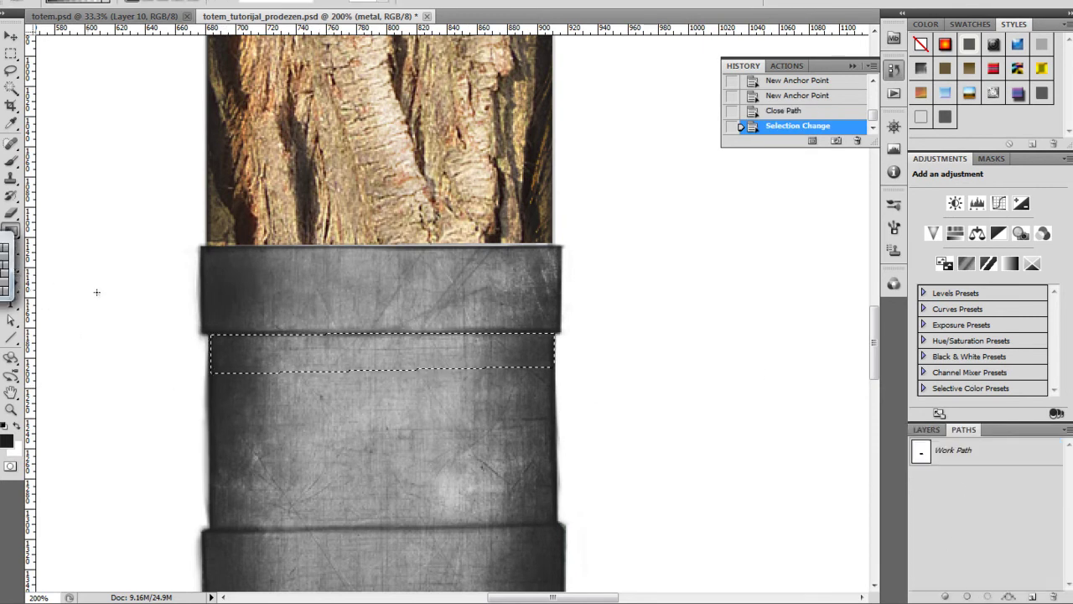
pyautogui.moveTo(370, 333); pyautogui.dragTo(369, 371)
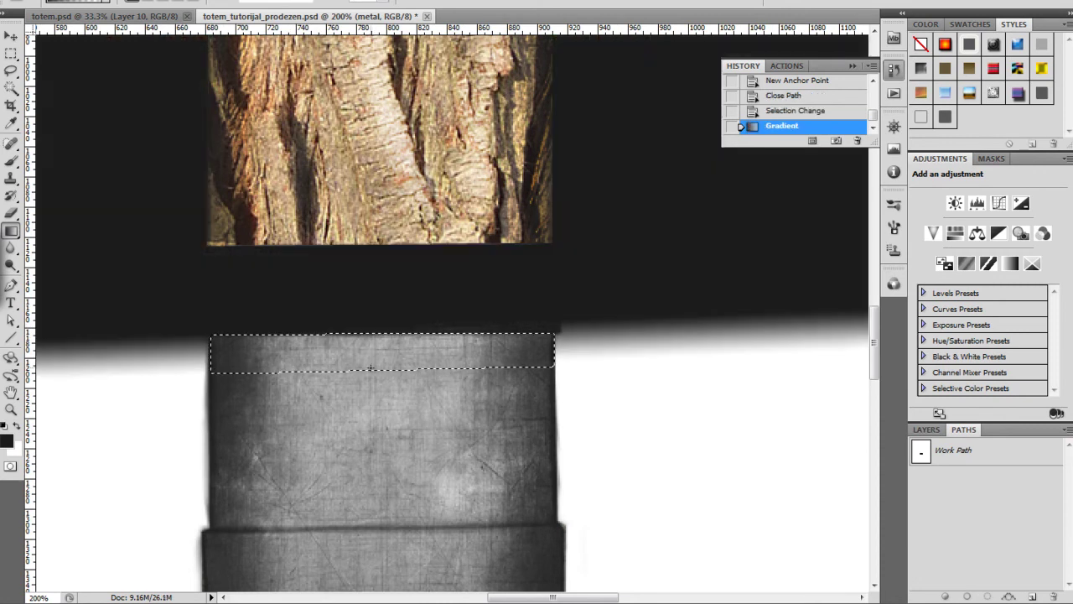
# Replace the last gradient with a dark one drawn downward within the inverted strip selection beneath the upper metal ring, and deselect.
pyautogui.hotkey('ctrl', 'z')
pyautogui.hotkey('ctrl', 'shift', 'i')
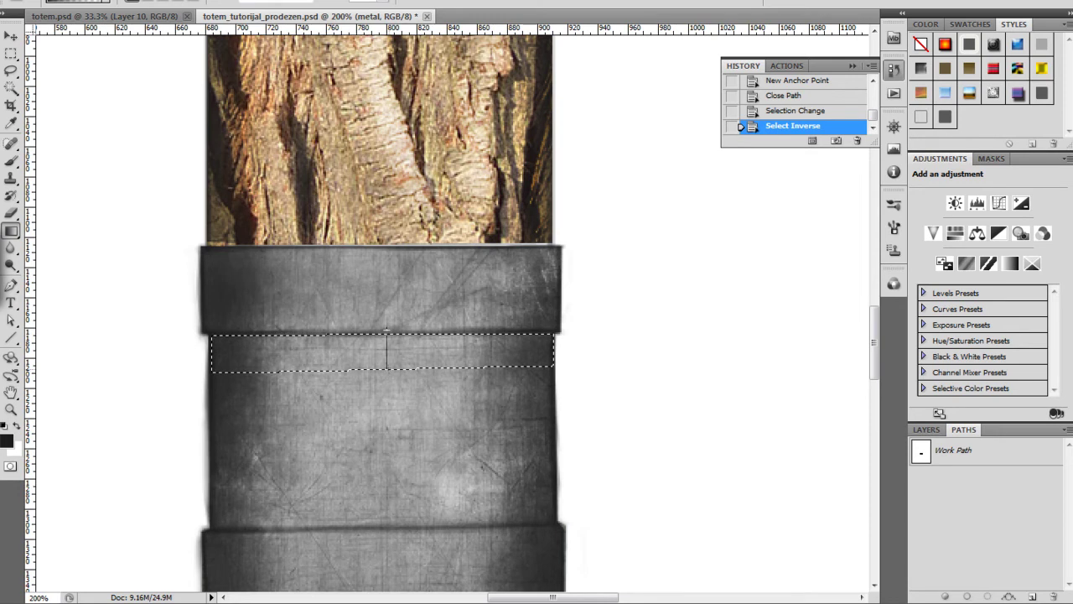
pyautogui.moveTo(387, 334); pyautogui.dragTo(386, 366)
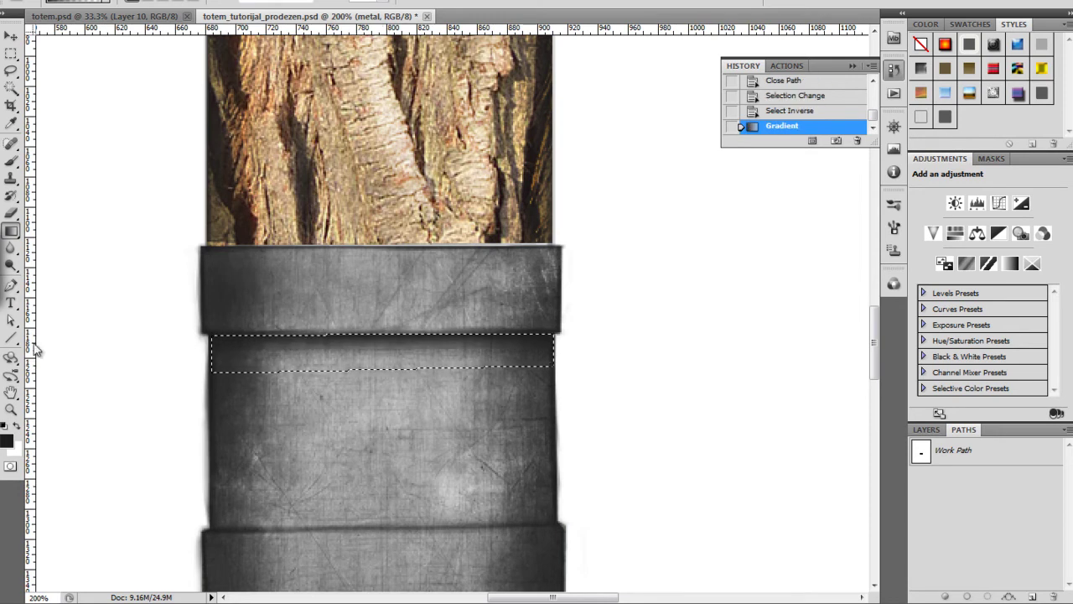
pyautogui.hotkey('ctrl', 'd')
pyautogui.hotkey('ctrl', '-')
pyautogui.hotkey('ctrl', '-')
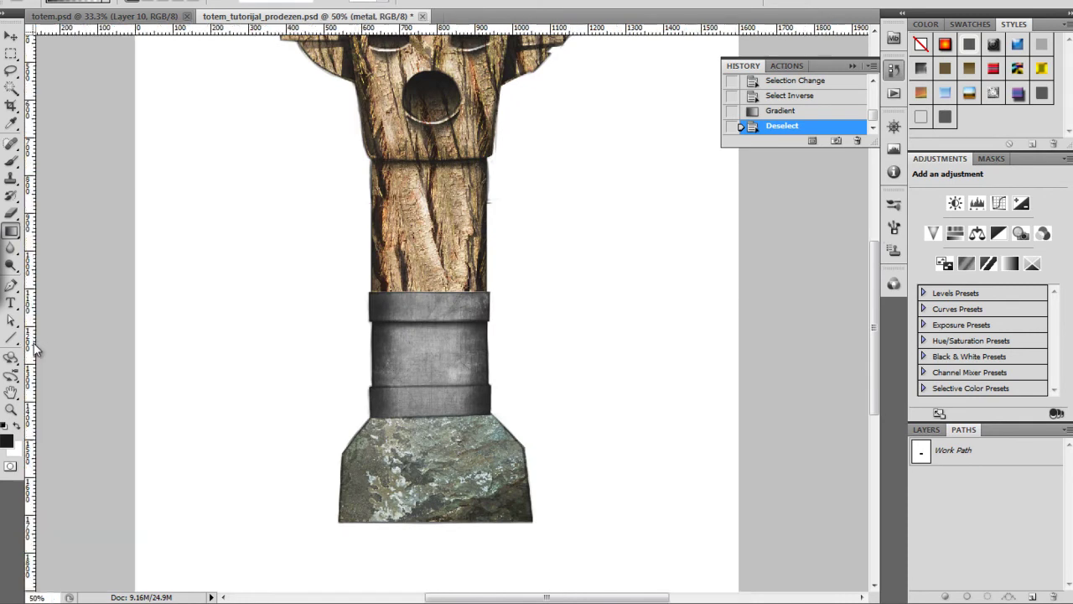
pyautogui.hotkey('ctrl', '-')
pyautogui.hotkey('ctrl', '-')
# Draw a small closed Pen path around the lower-left corner of the wooden trunk, just above the metal ring.
pyautogui.hotkey('ctrl', '+')
pyautogui.hotkey('ctrl', '+')
pyautogui.hotkey('ctrl', '+')
pyautogui.hotkey('ctrl', '+')
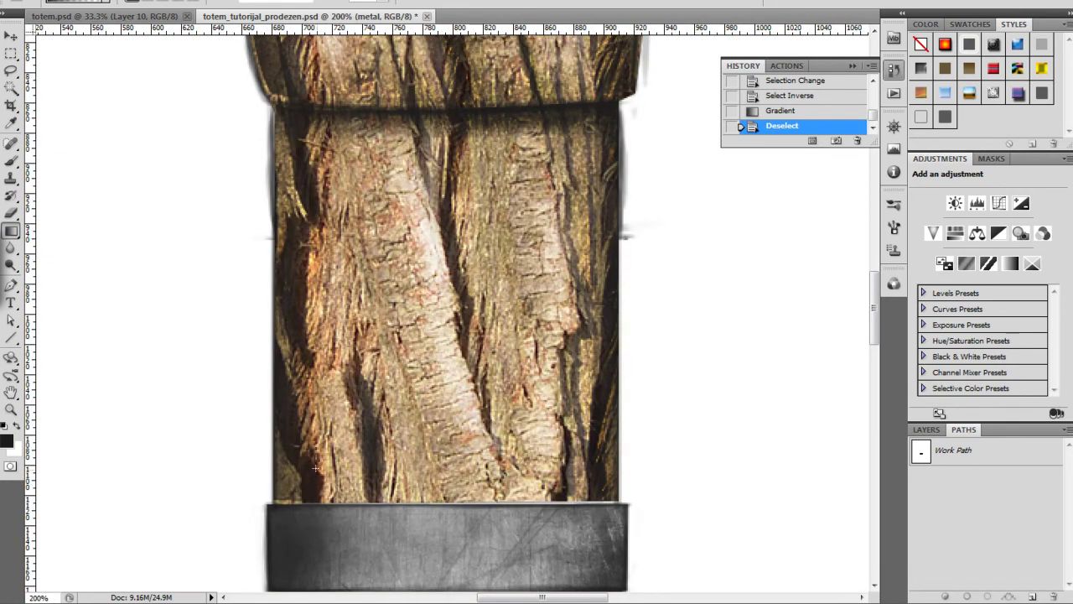
pyautogui.press('p')
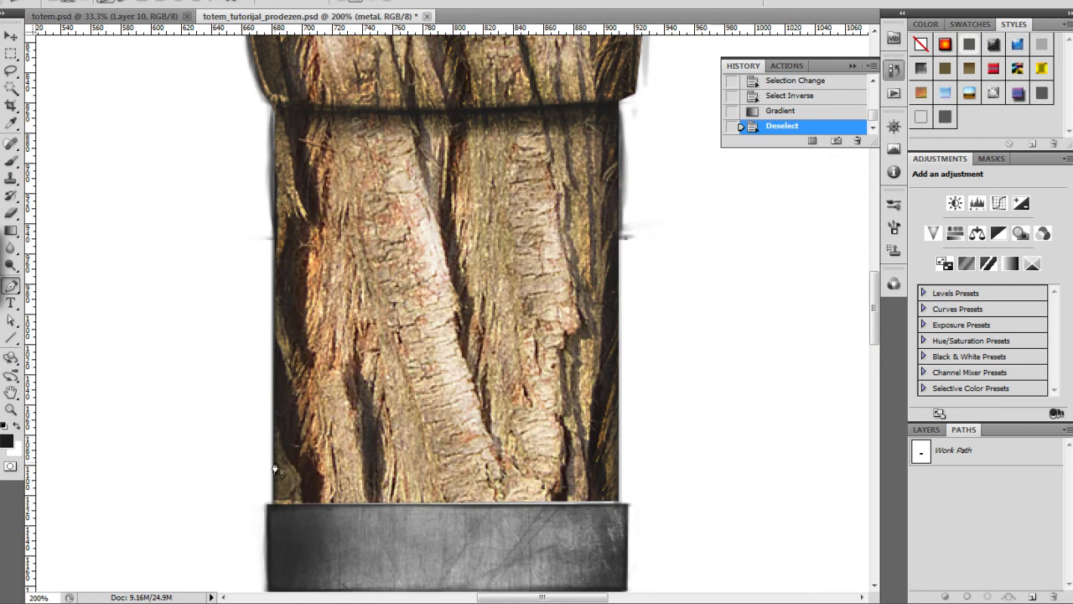
pyautogui.click(276, 462)
pyautogui.click(275, 505)
pyautogui.click(329, 505)
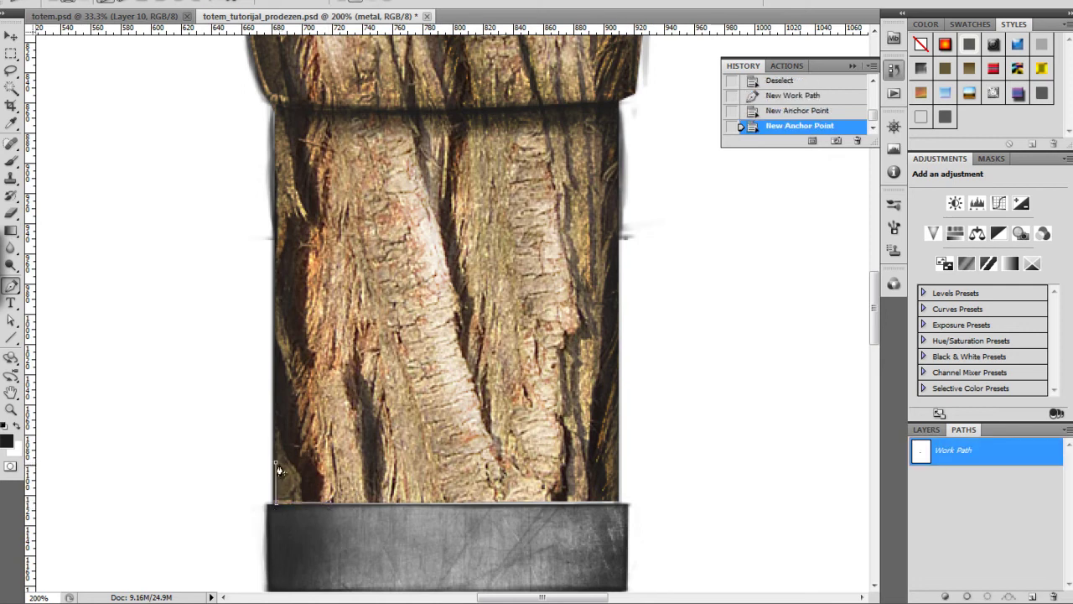
pyautogui.moveTo(276, 462)
pyautogui.mouseDown()
pyautogui.moveTo(271, 442)
pyautogui.moveTo(277, 465)
pyautogui.mouseUp()
pyautogui.click(277, 464)
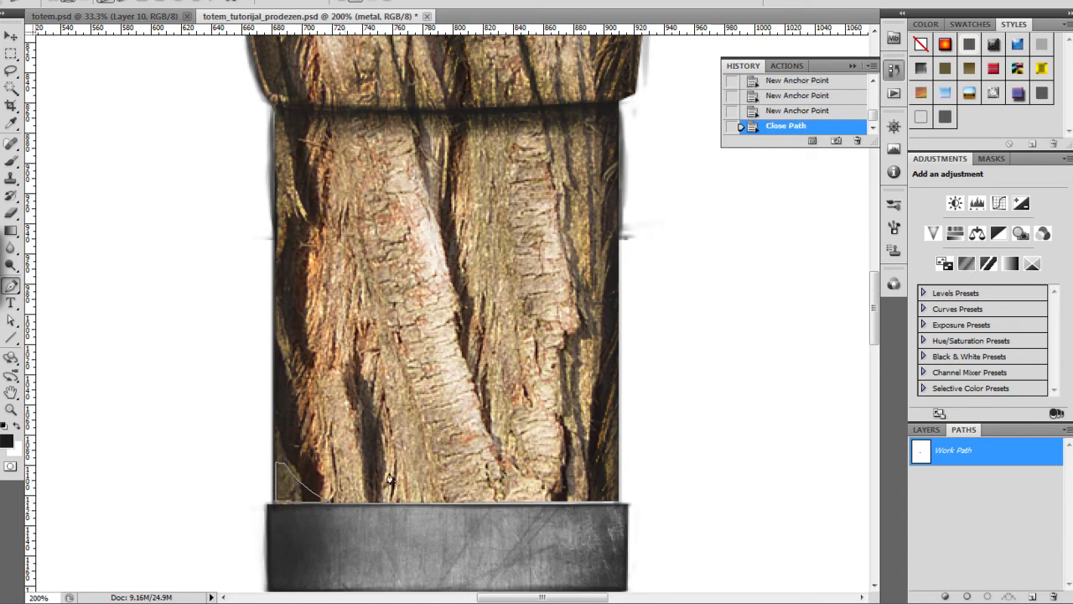
# Add a closed Pen path at the trunk's lower-right corner and load both corner paths as an inverted selection.
pyautogui.click(610, 502)
pyautogui.click(615, 505)
pyautogui.click(614, 472)
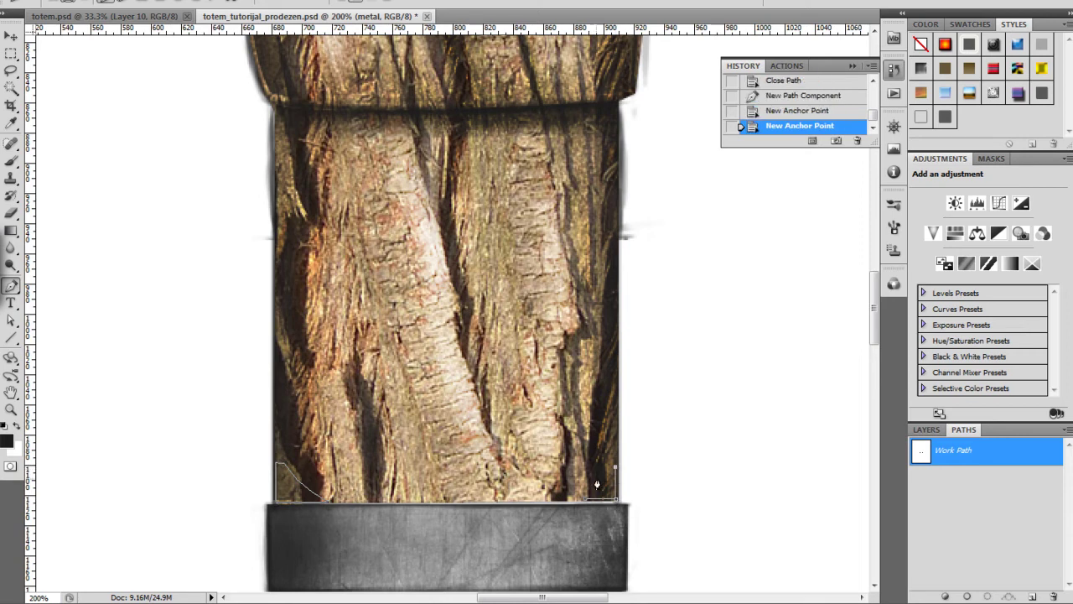
pyautogui.click(592, 493)
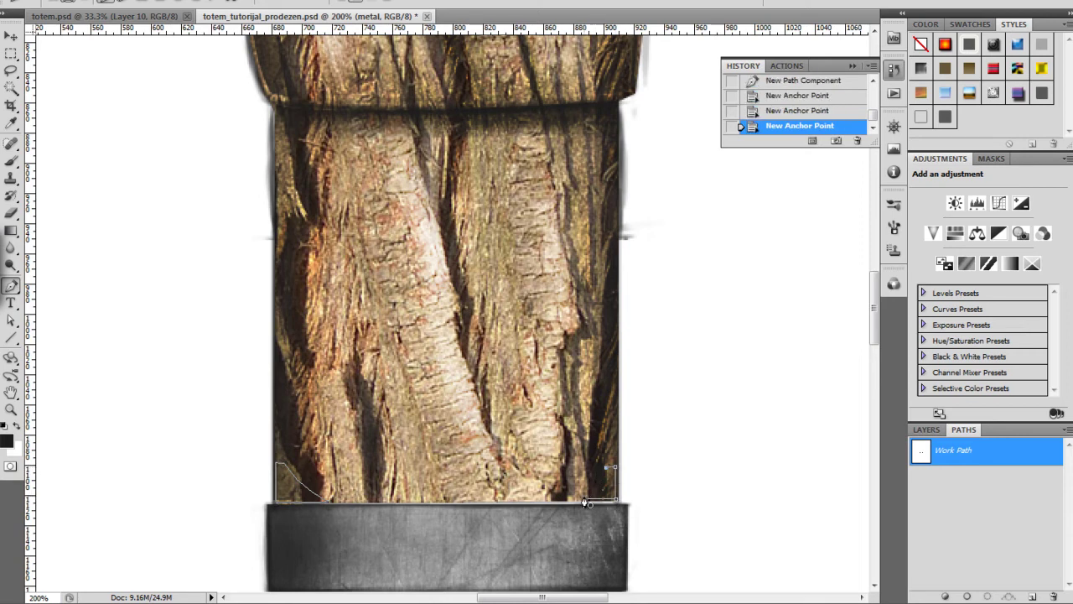
pyautogui.moveTo(586, 503); pyautogui.dragTo(574, 499)
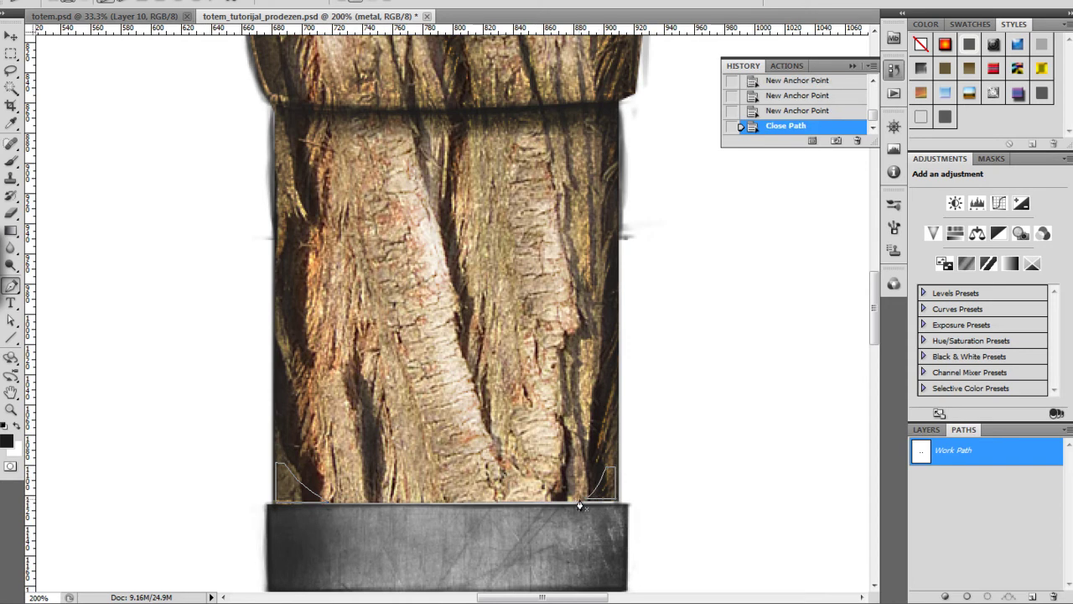
pyautogui.click(988, 596)
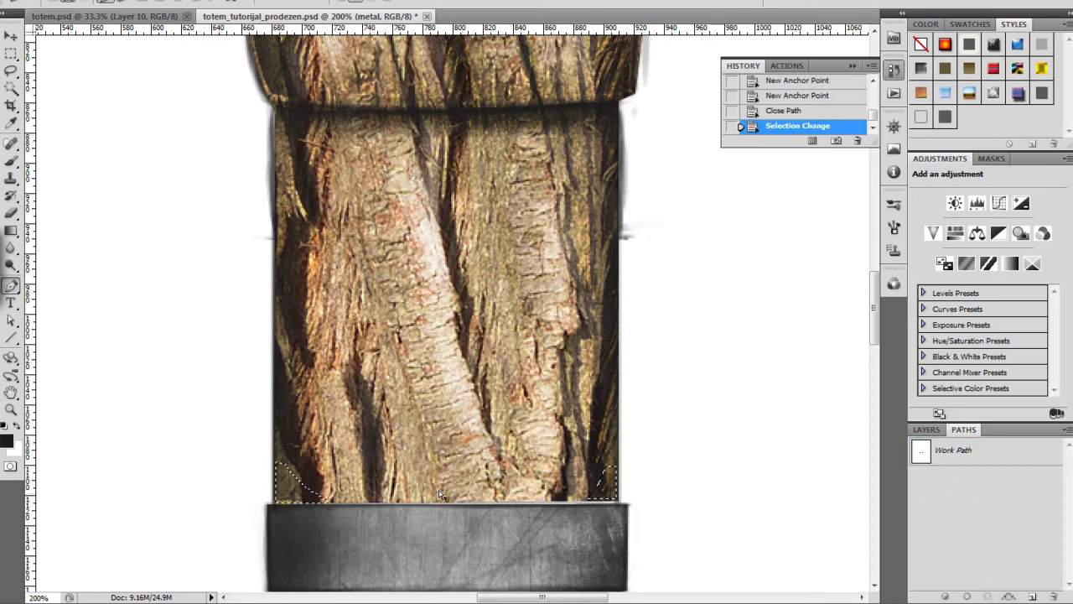
pyautogui.hotkey('ctrl', 'shift', 'i')
pyautogui.press('g')
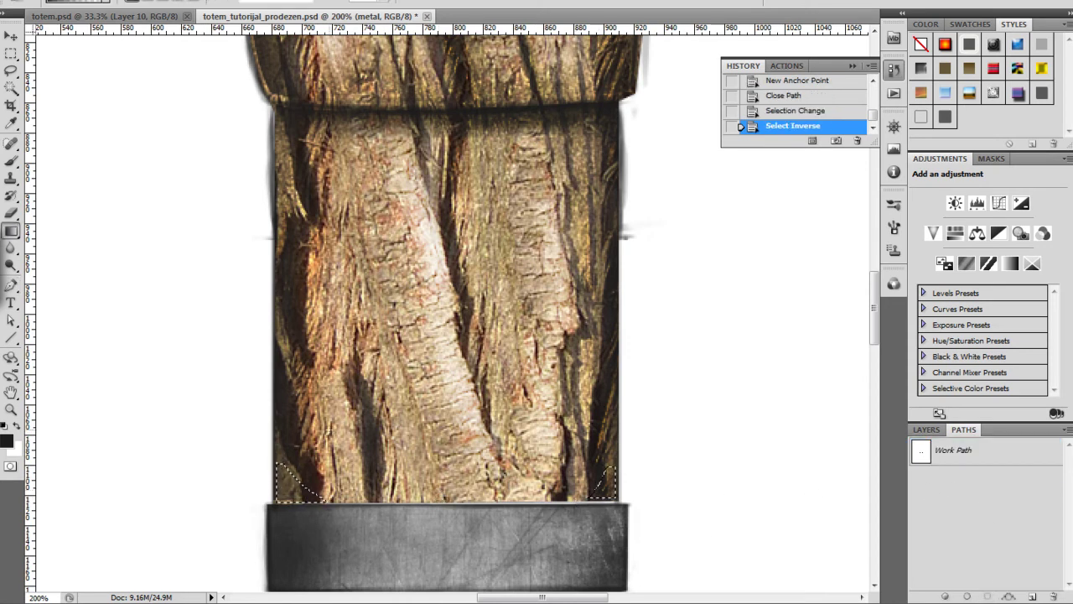
# On the shadow layer, draw a dark vertical gradient across the two selected trunk corners, and clear the selection.
pyautogui.moveTo(449, 466); pyautogui.dragTo(444, 466)
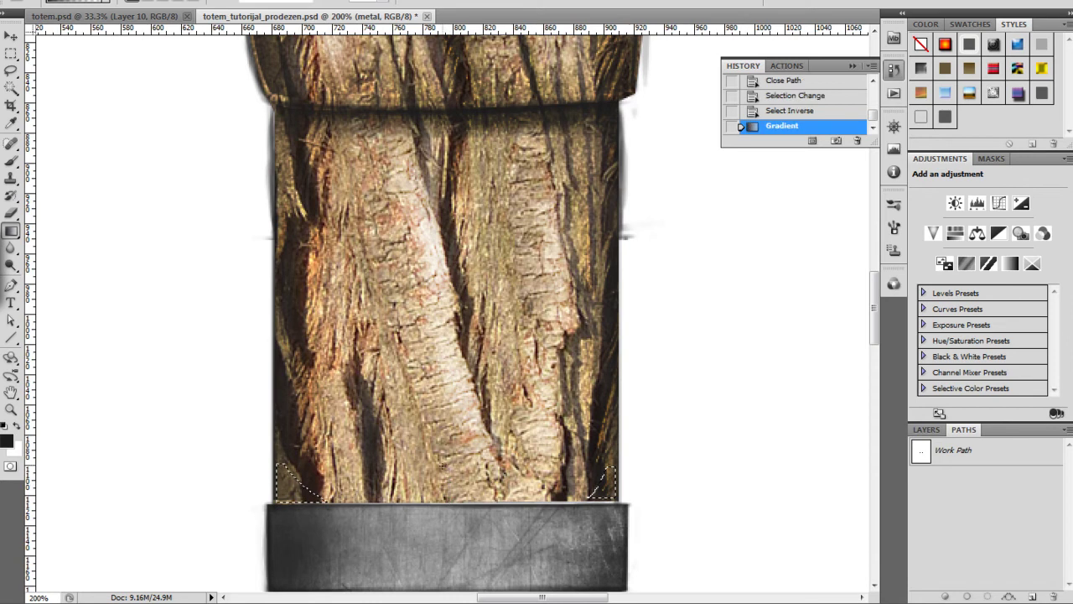
pyautogui.hotkey('ctrl', 'z')
pyautogui.click(924, 430)
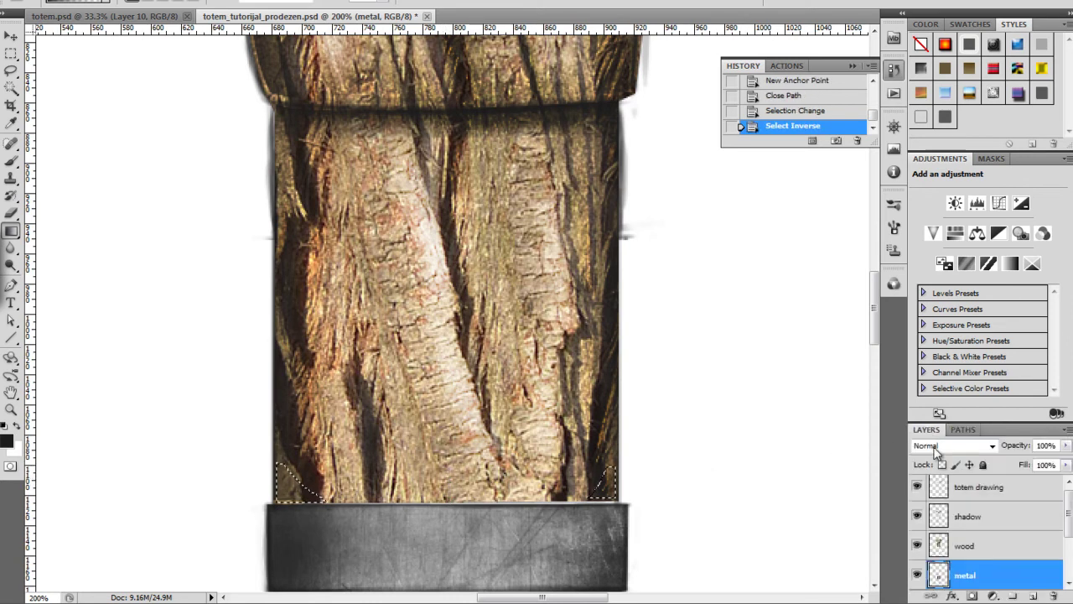
pyautogui.click(969, 517)
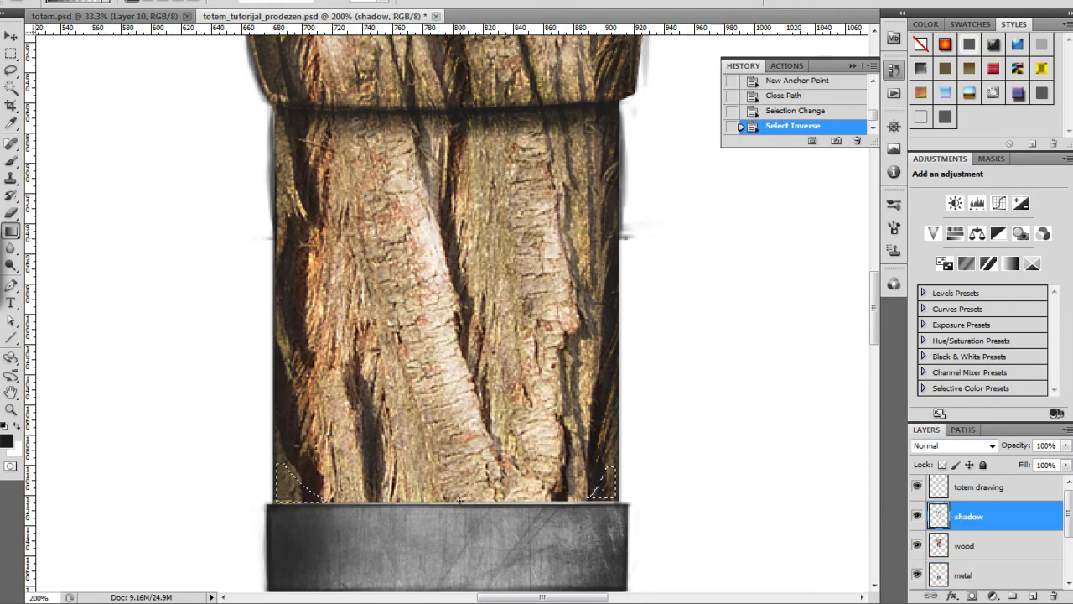
pyautogui.moveTo(460, 467); pyautogui.dragTo(458, 472)
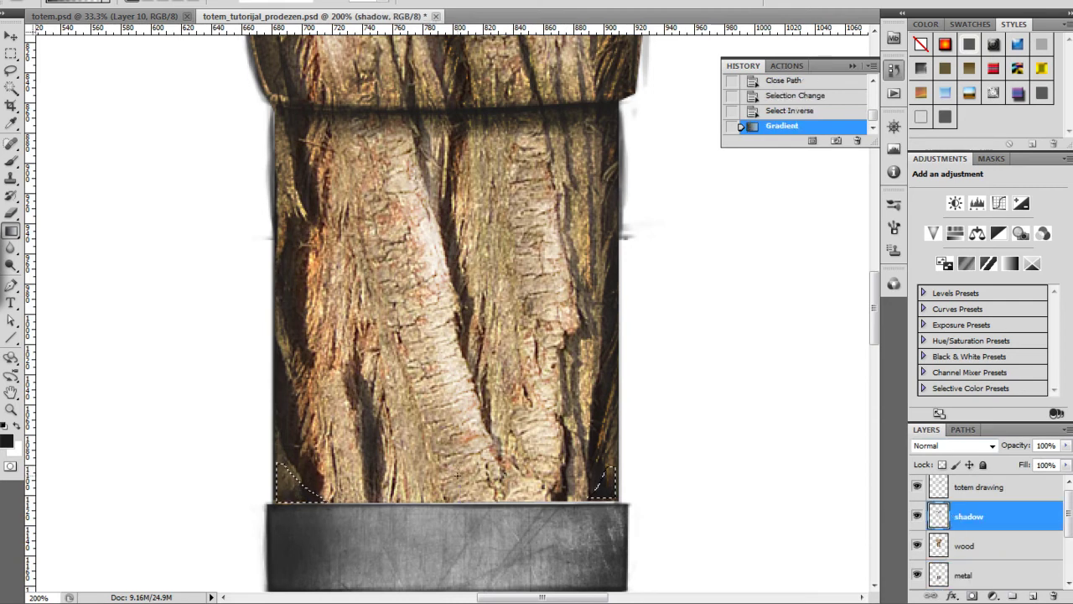
pyautogui.hotkey('ctrl', 'z')
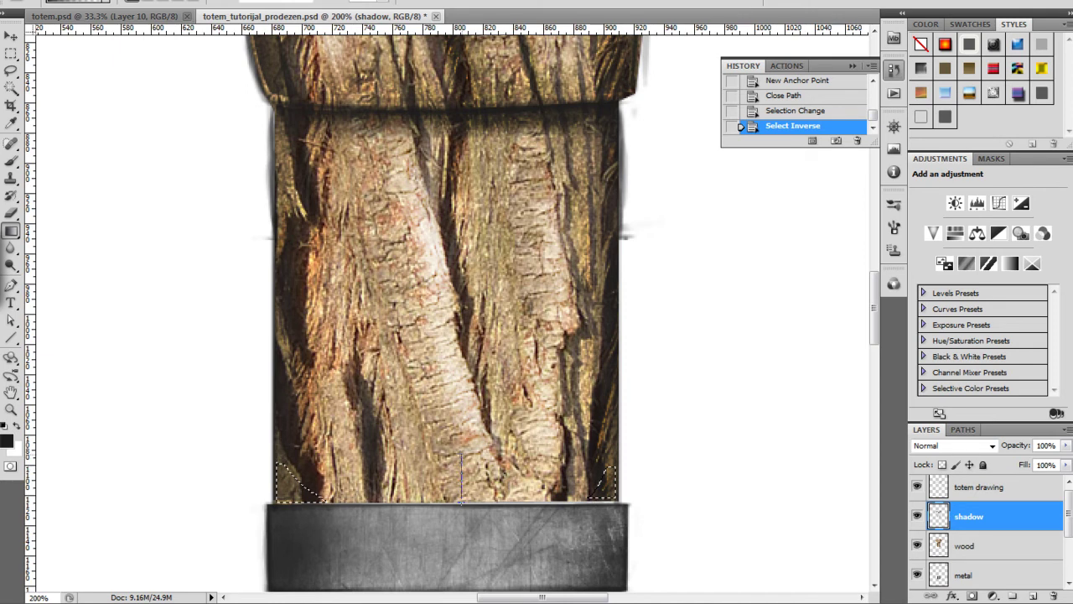
pyautogui.moveTo(460, 454); pyautogui.dragTo(460, 455)
pyautogui.hotkey('ctrl', 'd')
pyautogui.hotkey('ctrl', '-')
pyautogui.hotkey('ctrl', '-')
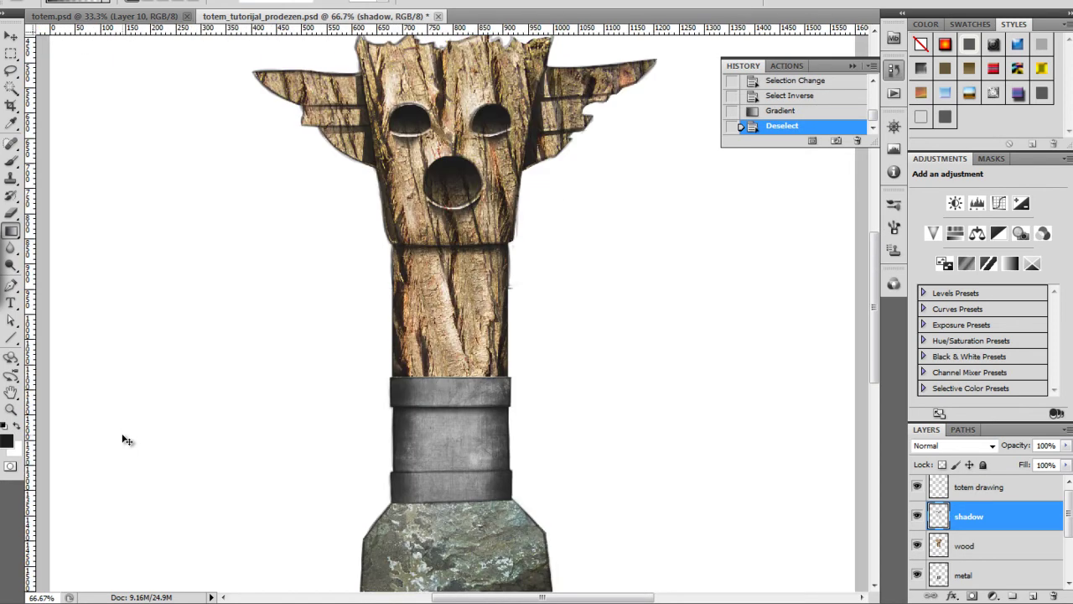
pyautogui.hotkey('ctrl', '-')
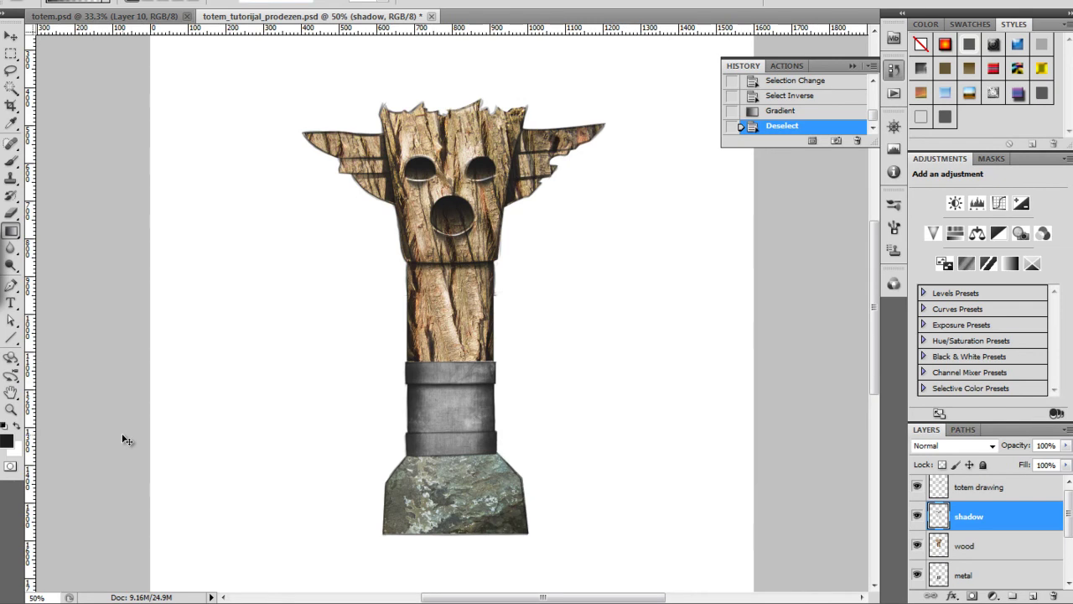
pyautogui.hotkey('ctrl', '-')
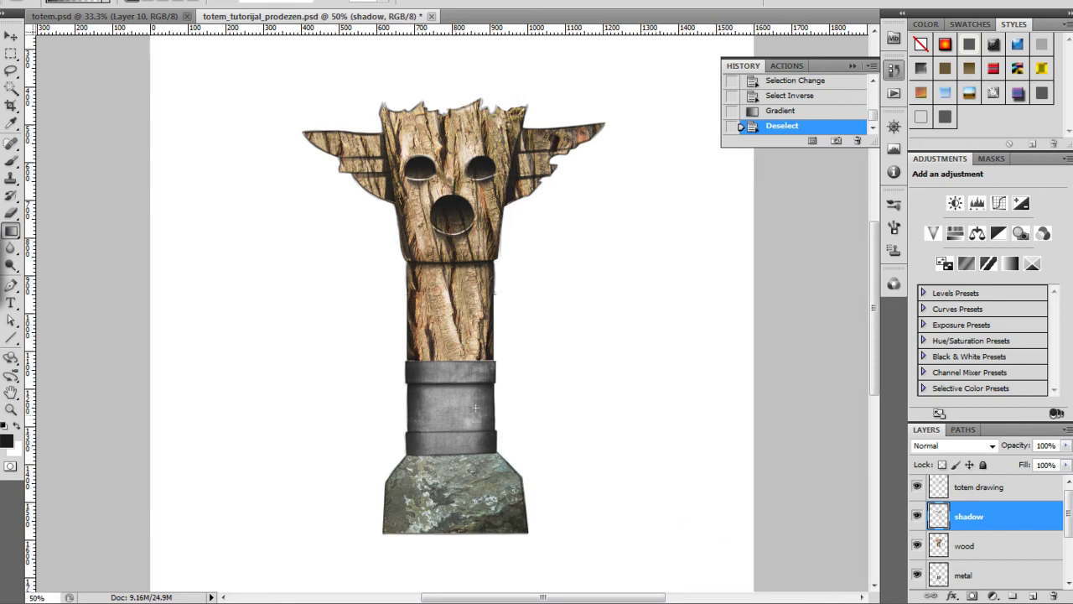
# Create a new layer directly above the metal layer and name it "metal ellement".
pyautogui.click(962, 575)
pyautogui.hotkey('ctrl', '+')
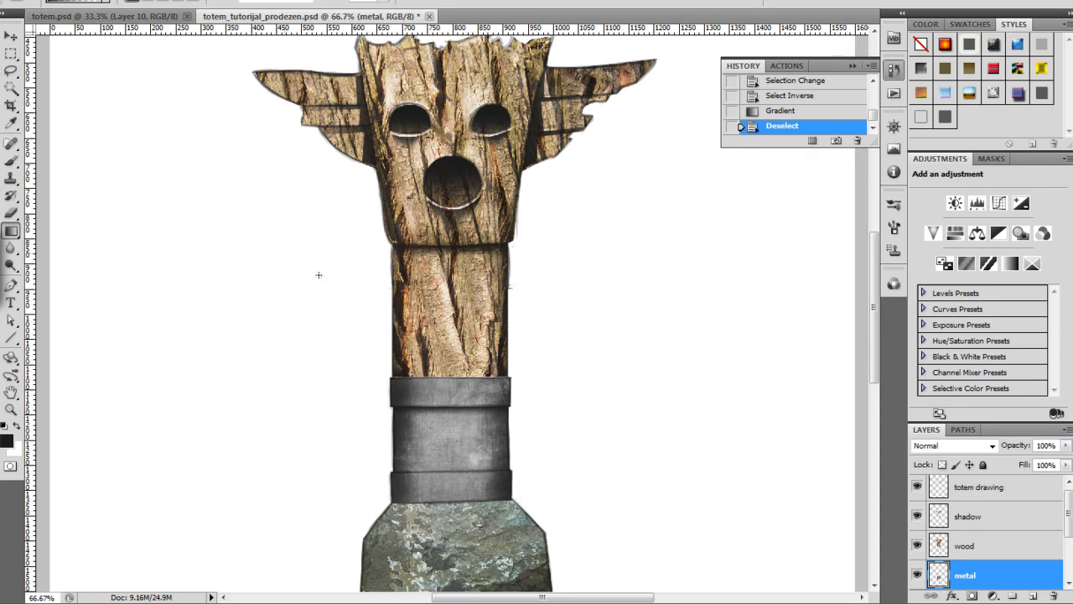
pyautogui.hotkey('ctrl', 'shift', 'n')
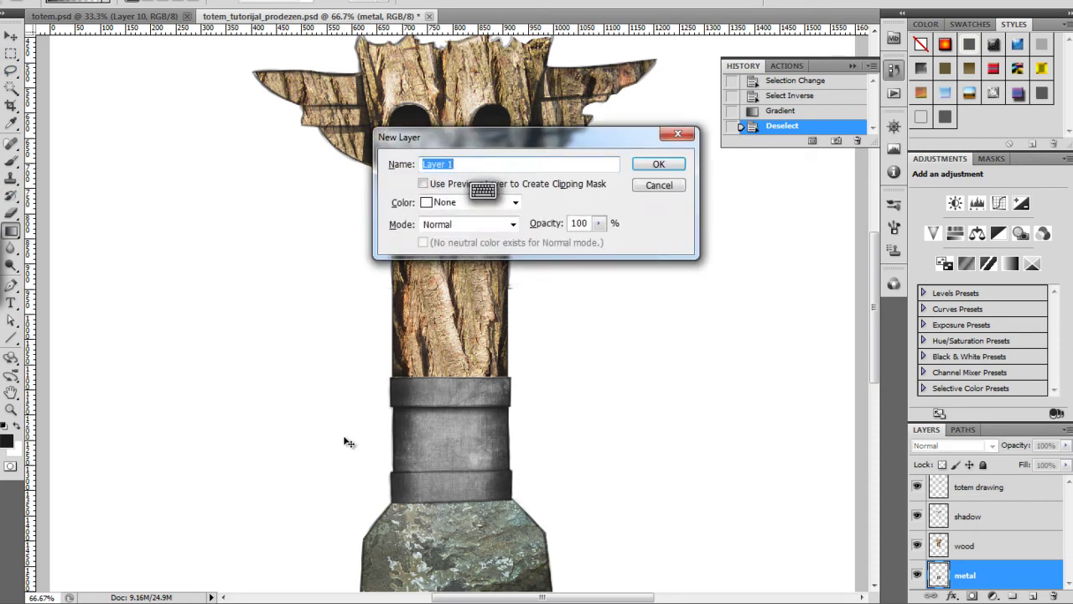
pyautogui.press('Return')
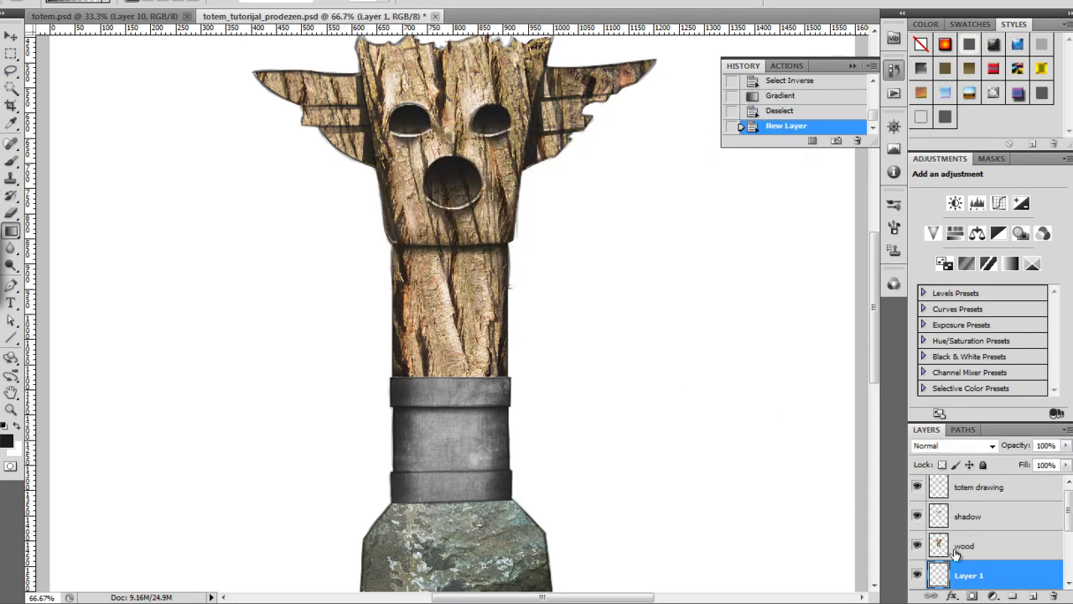
pyautogui.doubleClick(966, 575)
pyautogui.write('met')
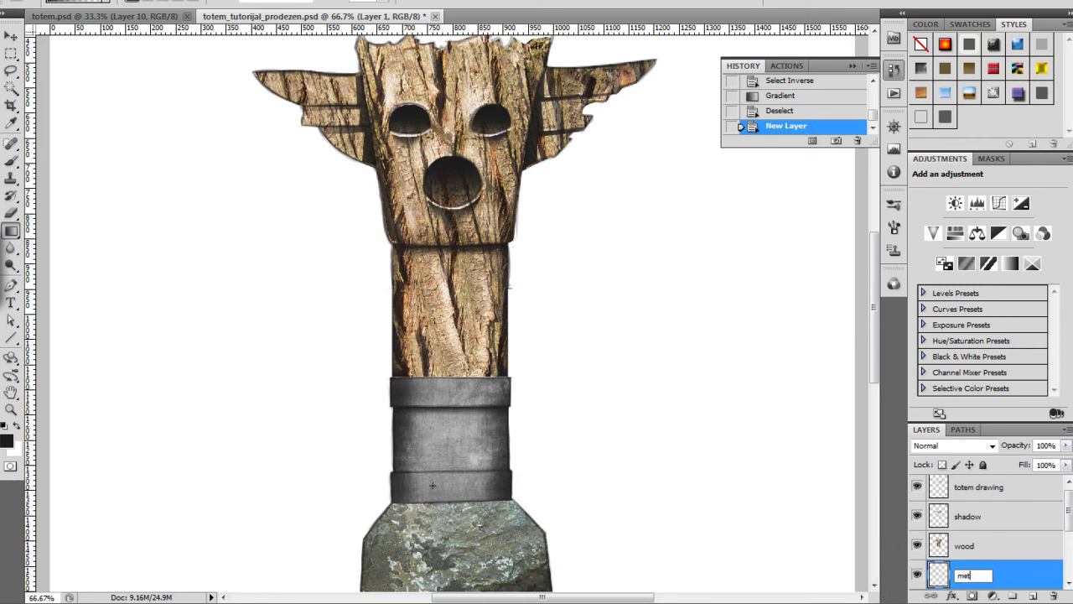
pyautogui.write('al ellement')
pyautogui.press('Return')
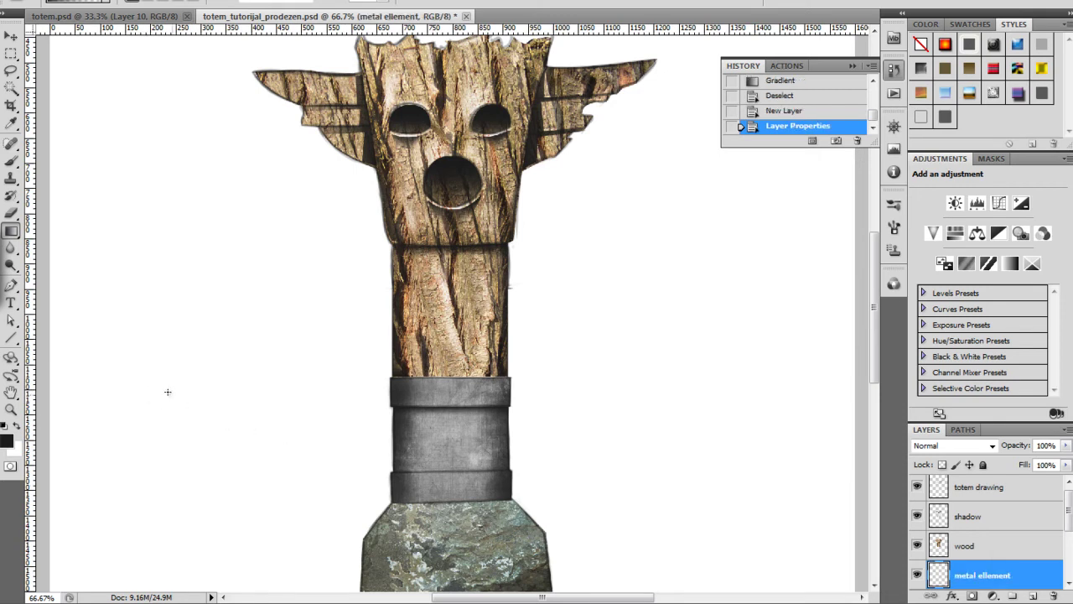
# Make a circular Elliptical Marquee selection on the blank canvas to the left of the wooden trunk.
pyautogui.click(12, 56)
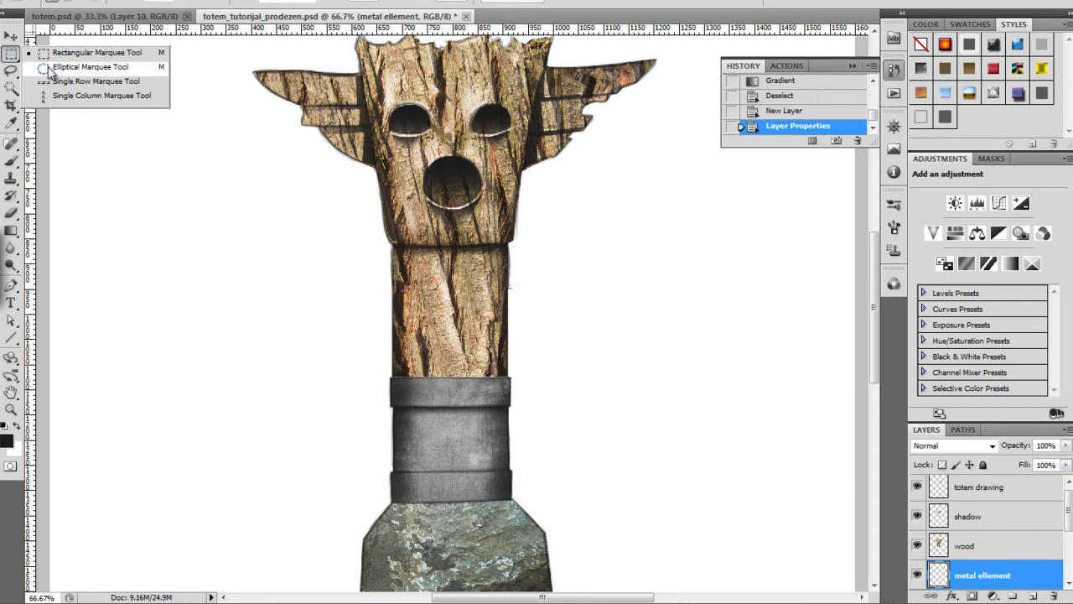
pyautogui.click(50, 68)
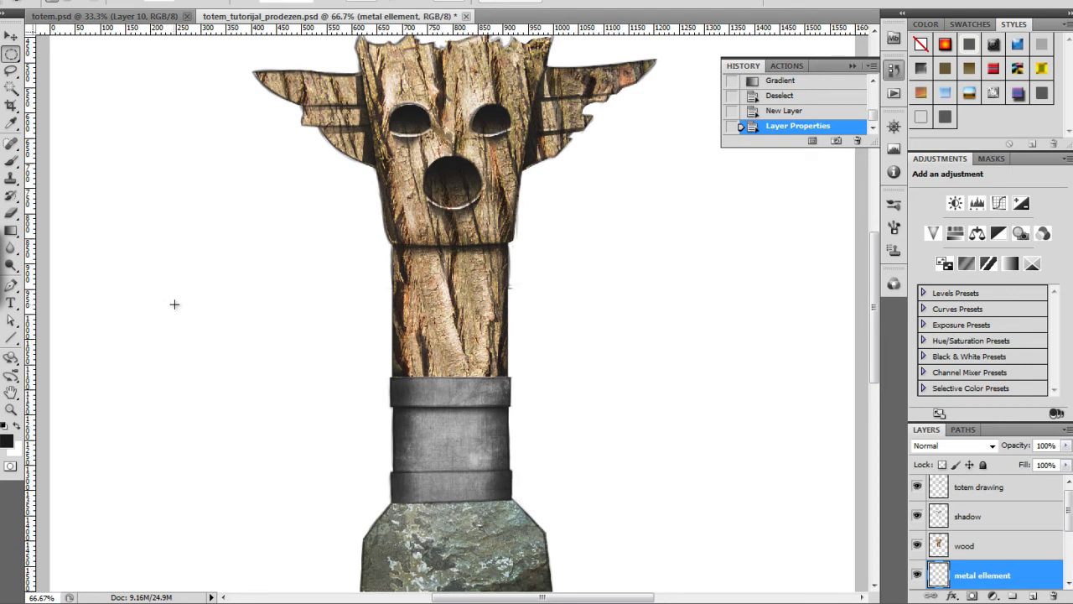
pyautogui.moveTo(175, 301); pyautogui.dragTo(207, 333)
pyautogui.moveTo(219, 350); pyautogui.dragTo(217, 343)
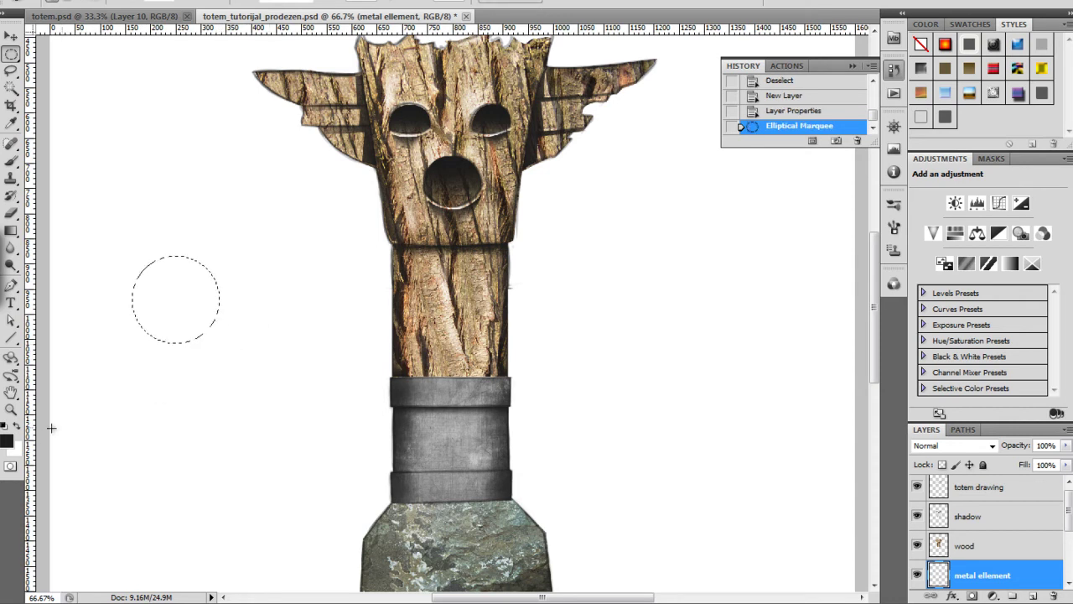
# Fill the circular selection with a light gray foreground colour sampled from the metal section.
pyautogui.press('i')
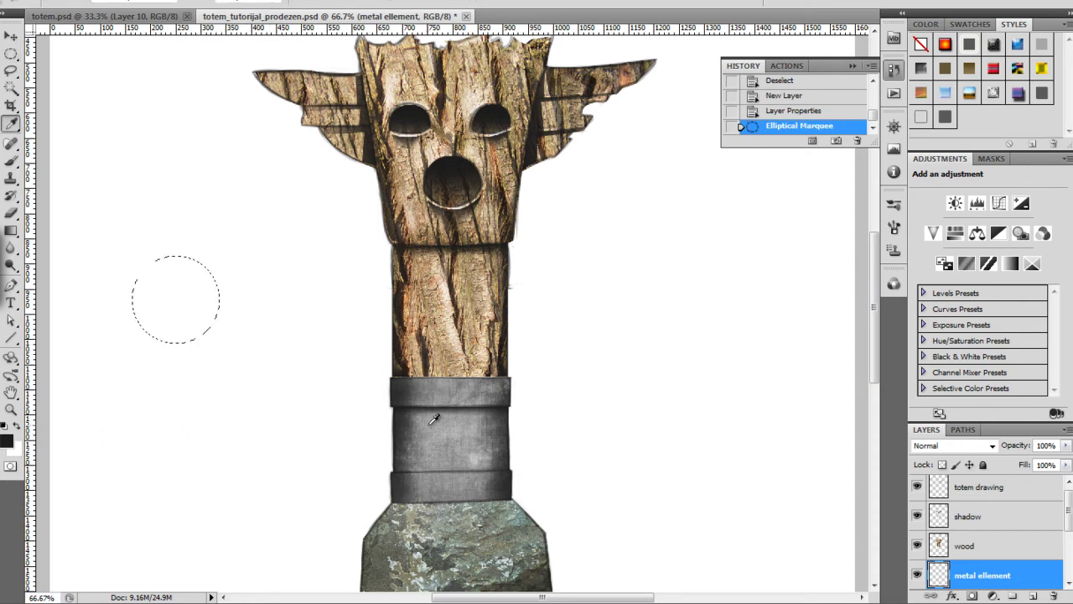
pyautogui.click(16, 427)
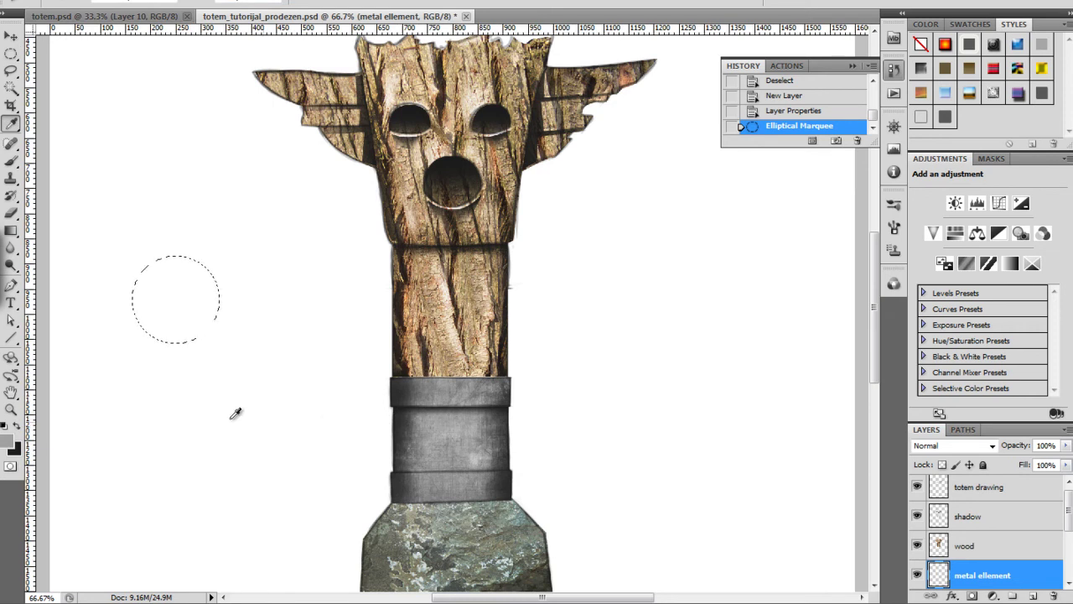
pyautogui.hotkey('alt', 'BackSpace')
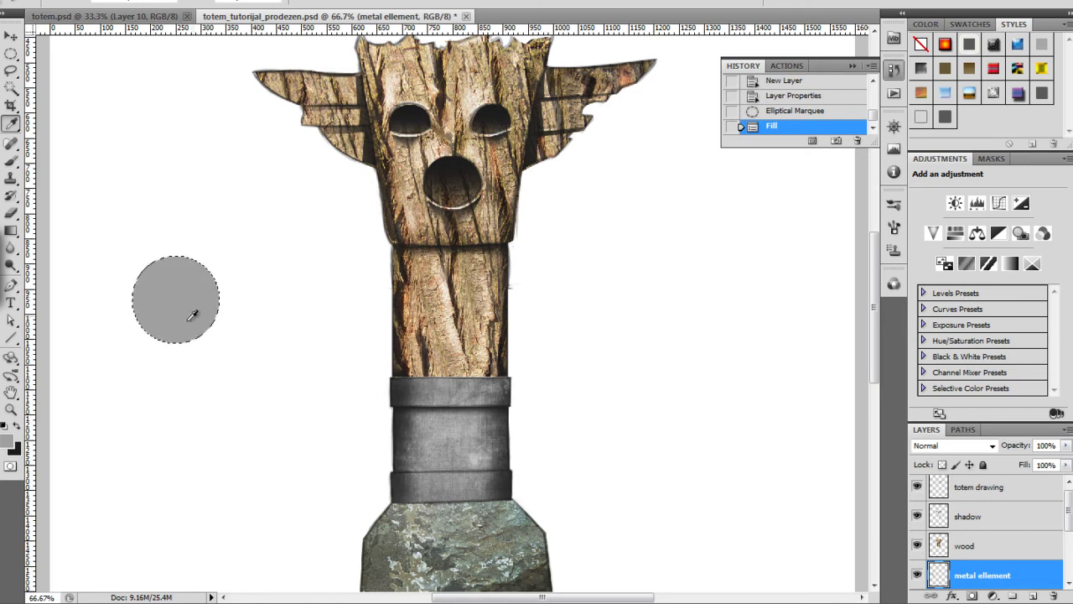
# Shade the gray disc by burning its lower part and dodging its upper part with the soft 114 px brush.
pyautogui.press('o')
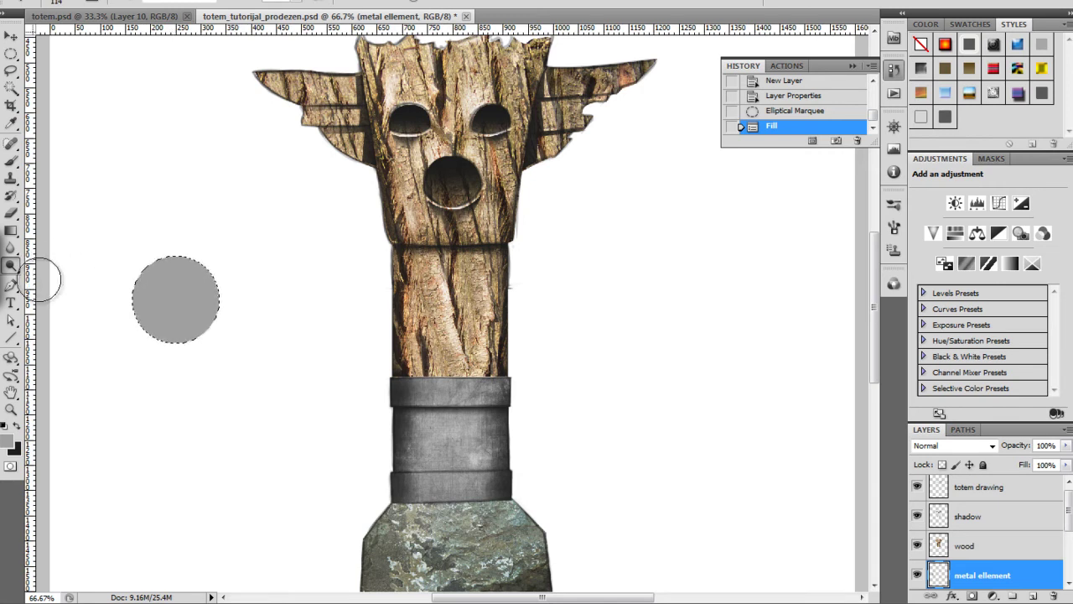
pyautogui.moveTo(112, 329)
pyautogui.mouseDown()
pyautogui.moveTo(224, 310)
pyautogui.moveTo(204, 318)
pyautogui.moveTo(101, 301)
pyautogui.mouseUp()
pyautogui.moveTo(145, 274)
pyautogui.mouseDown()
pyautogui.moveTo(135, 274)
pyautogui.moveTo(228, 265)
pyautogui.mouseUp()
pyautogui.moveTo(160, 256); pyautogui.dragTo(219, 269)
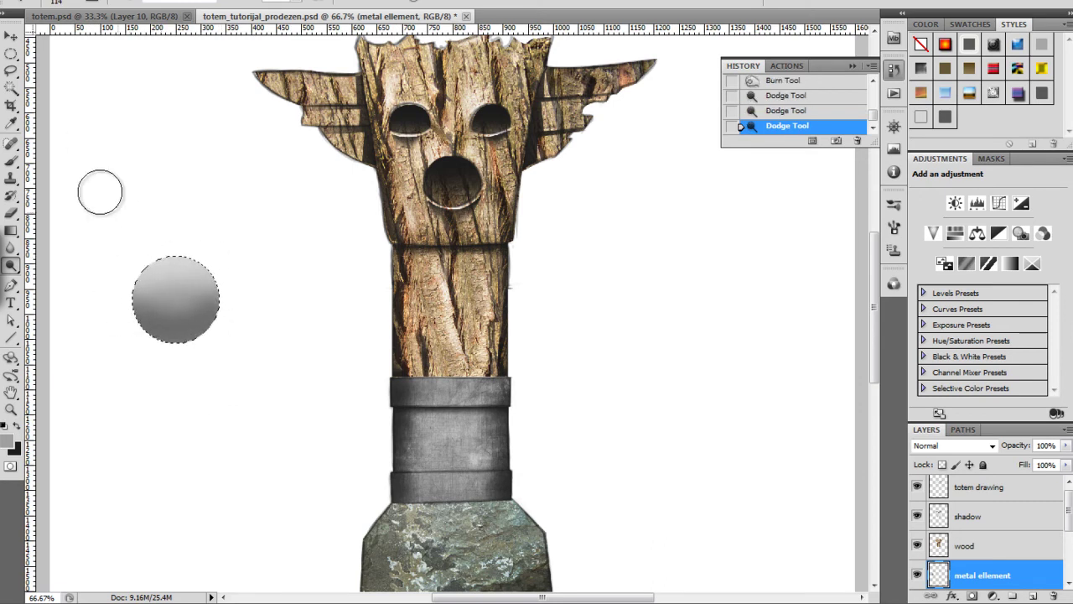
# Shrink the circular selection about its center to roughly two thirds of the gray disc's diameter and apply the transformation.
pyautogui.click(12, 56)
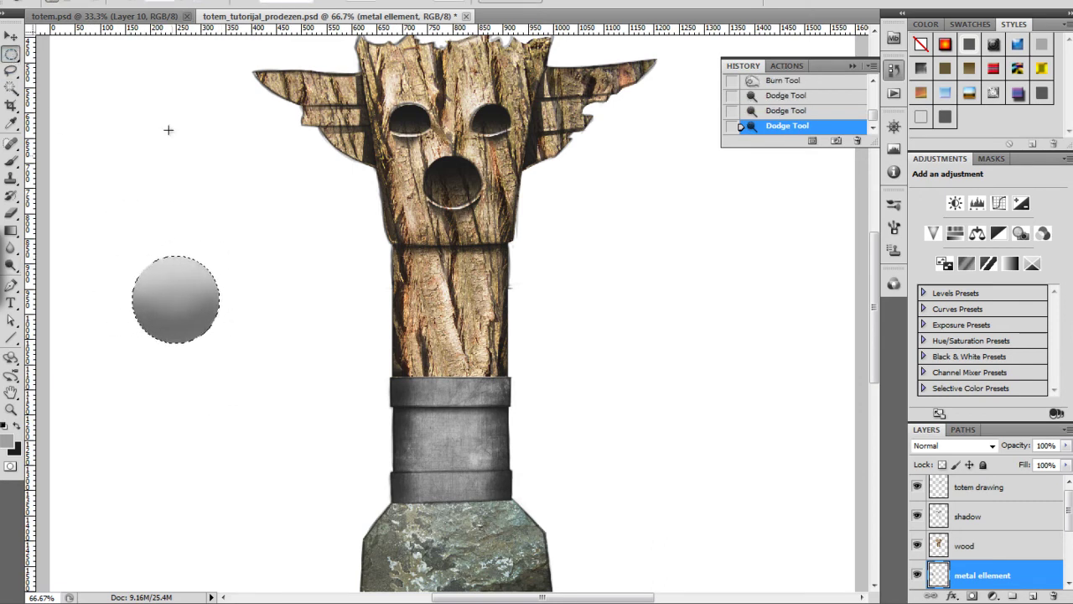
pyautogui.click(170, 1)
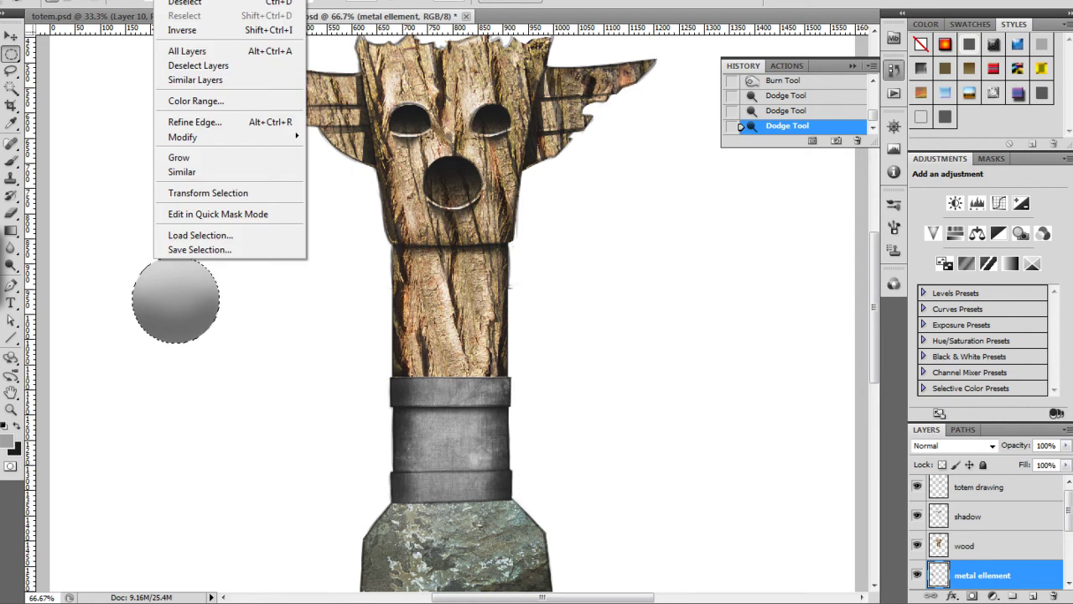
pyautogui.click(234, 195)
pyautogui.moveTo(225, 254); pyautogui.dragTo(219, 263)
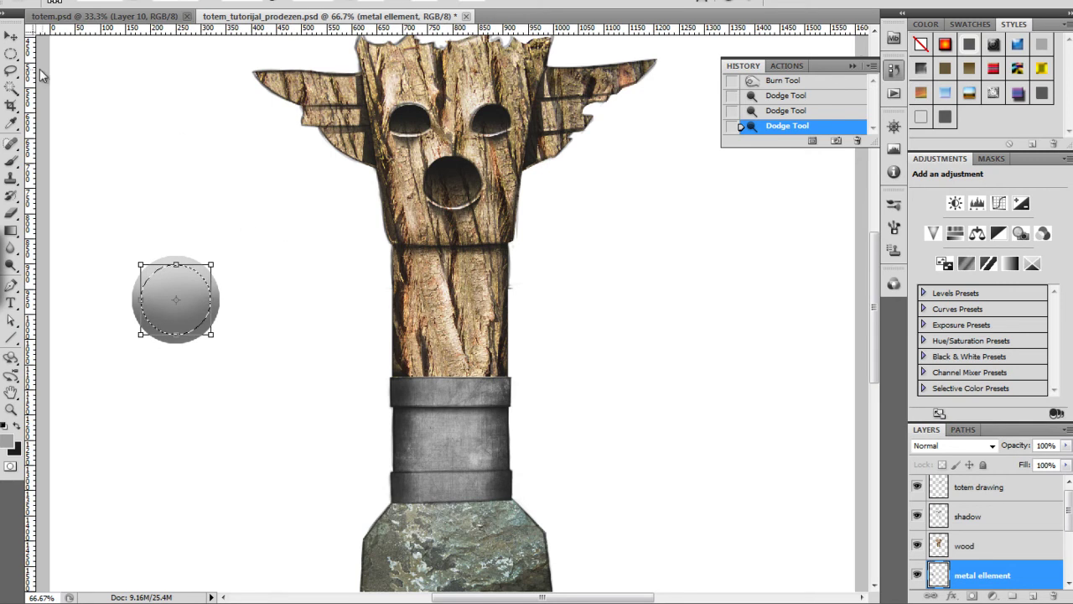
pyautogui.click(12, 37)
pyautogui.click(549, 213)
pyautogui.moveTo(211, 264); pyautogui.dragTo(214, 265)
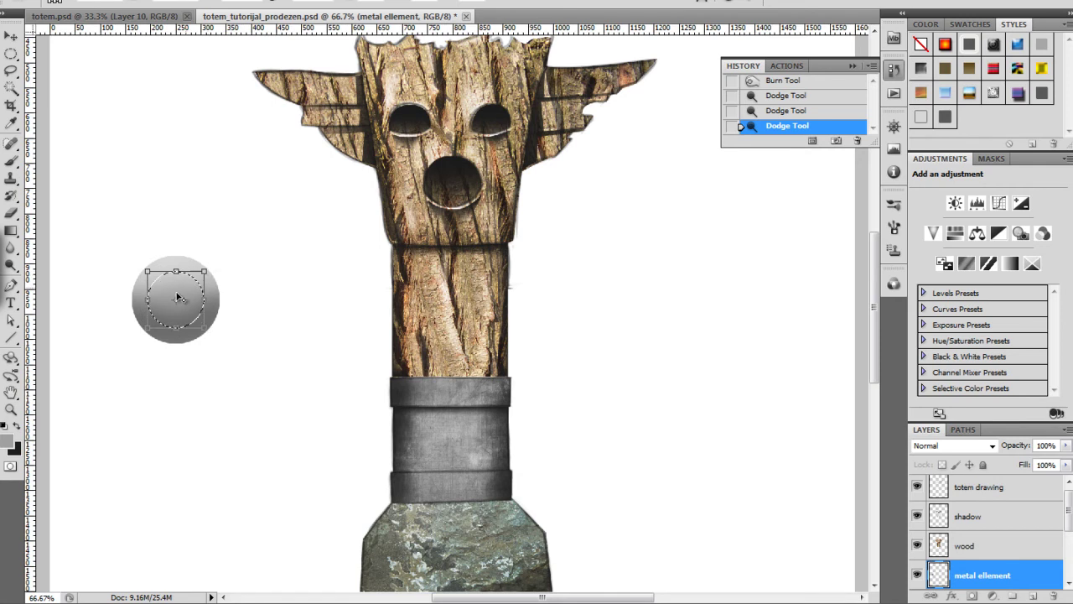
pyautogui.click(12, 38)
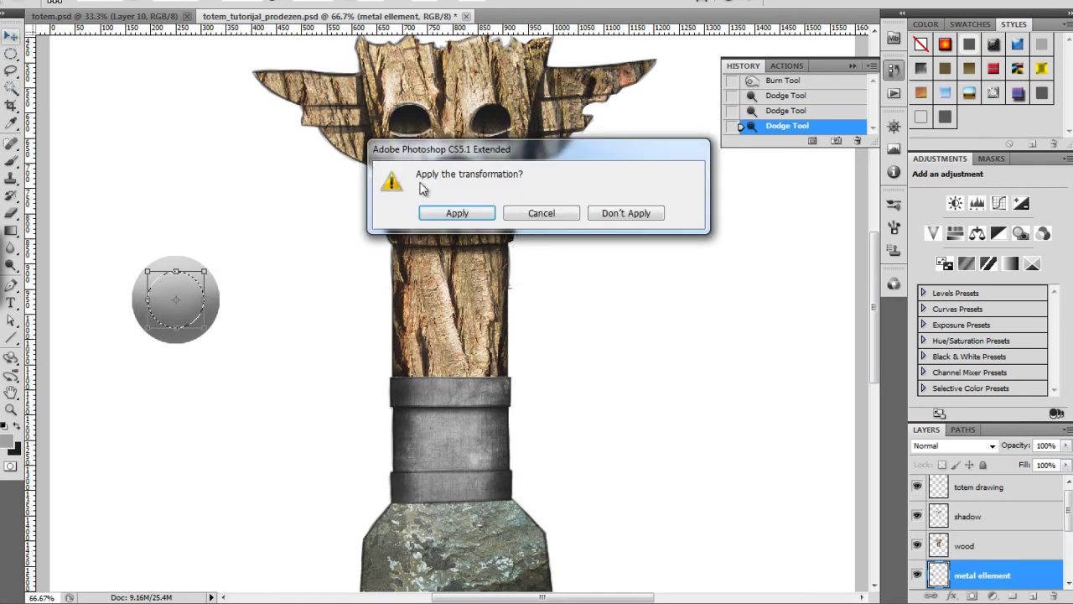
pyautogui.click(453, 213)
# Fill the smaller circular selection with the light gray foreground colour and burn its upper part to form a recess.
pyautogui.hotkey('alt', 'BackSpace')
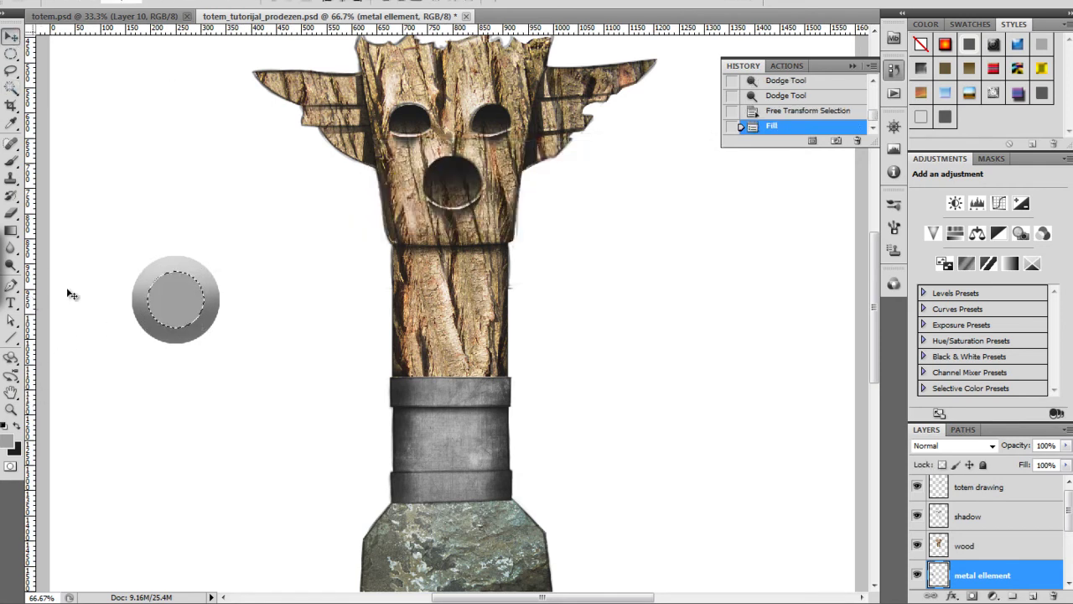
pyautogui.press('o')
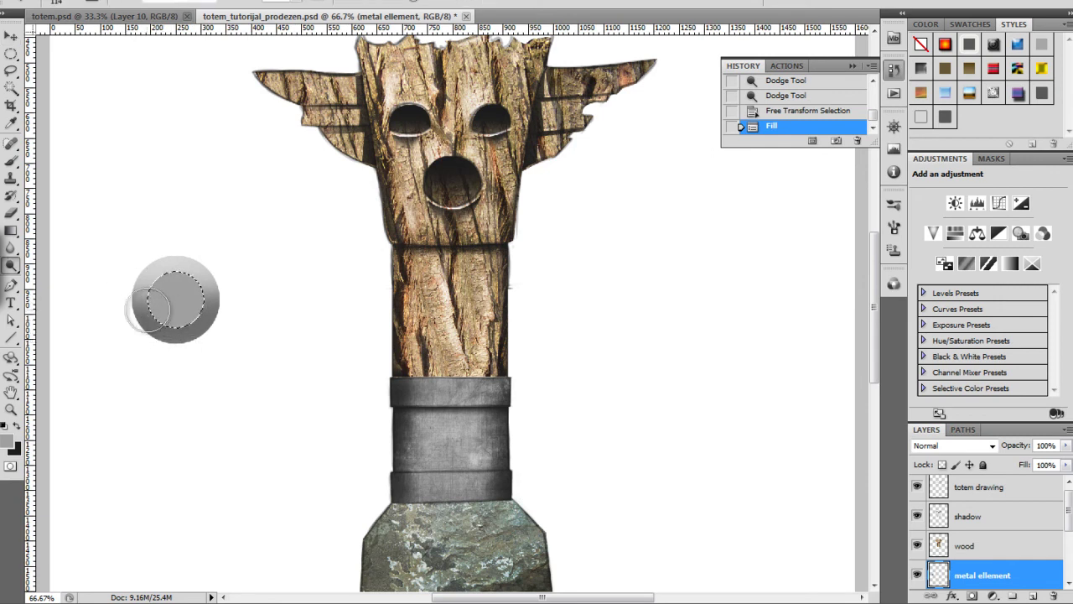
pyautogui.moveTo(157, 302)
pyautogui.mouseDown()
pyautogui.moveTo(171, 325)
pyautogui.moveTo(160, 326)
pyautogui.moveTo(197, 315)
pyautogui.moveTo(172, 325)
pyautogui.moveTo(192, 323)
pyautogui.moveTo(170, 293)
pyautogui.moveTo(185, 289)
pyautogui.moveTo(177, 279)
pyautogui.moveTo(159, 282)
pyautogui.moveTo(202, 283)
pyautogui.moveTo(150, 283)
pyautogui.moveTo(150, 301)
pyautogui.moveTo(166, 278)
pyautogui.moveTo(206, 300)
pyautogui.moveTo(160, 276)
pyautogui.mouseUp()
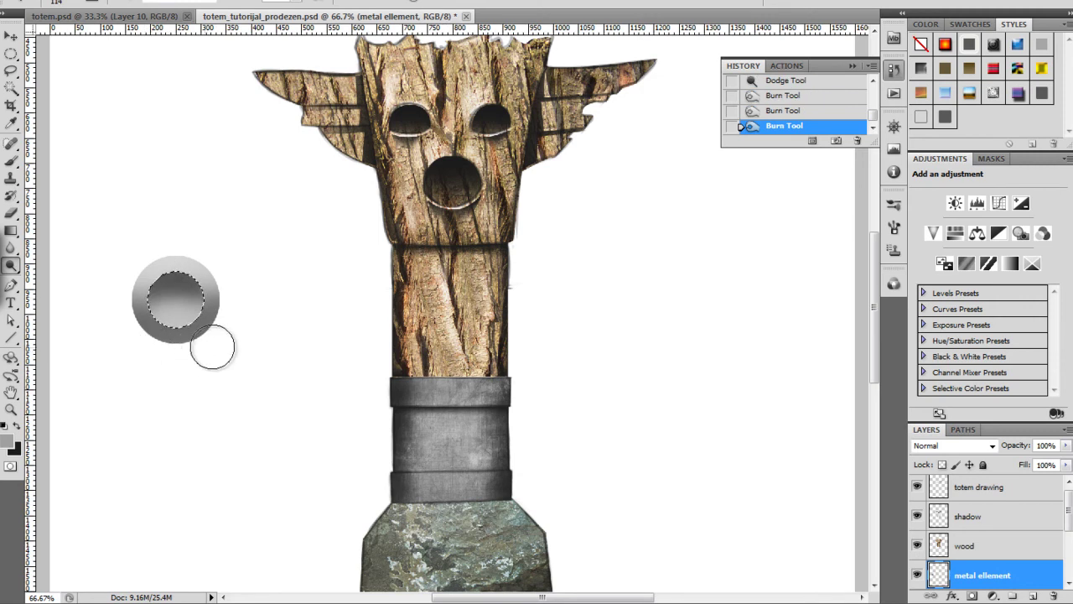
# Transform the selection again, scaling it about its center to leave a thin rim inside the recessed circle.
pyautogui.click(172, 1)
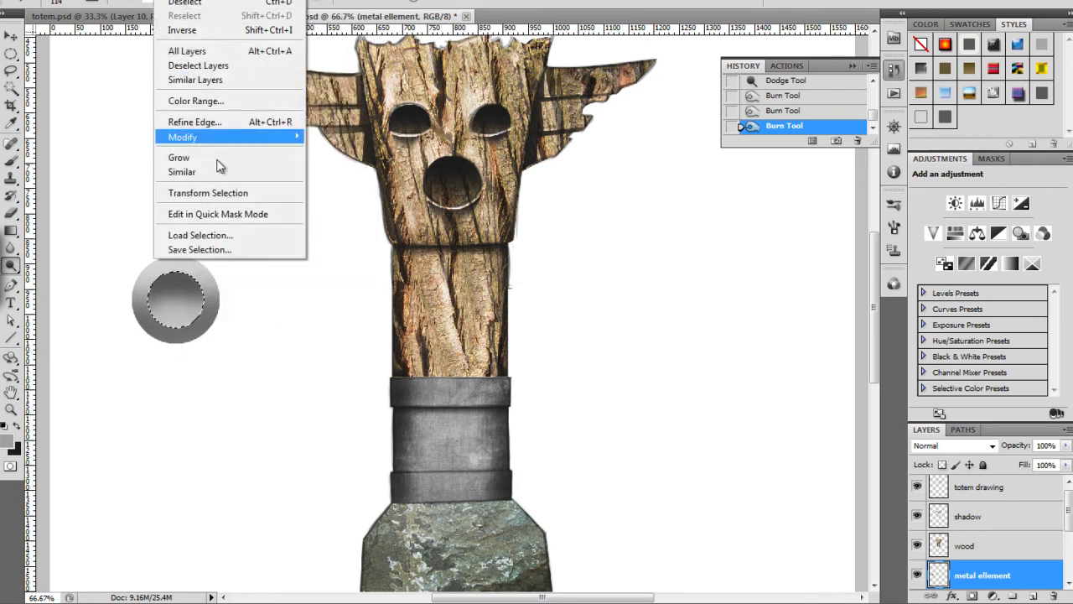
pyautogui.click(208, 193)
pyautogui.moveTo(199, 264)
pyautogui.mouseDown()
pyautogui.moveTo(216, 277)
pyautogui.moveTo(205, 277)
pyautogui.mouseUp()
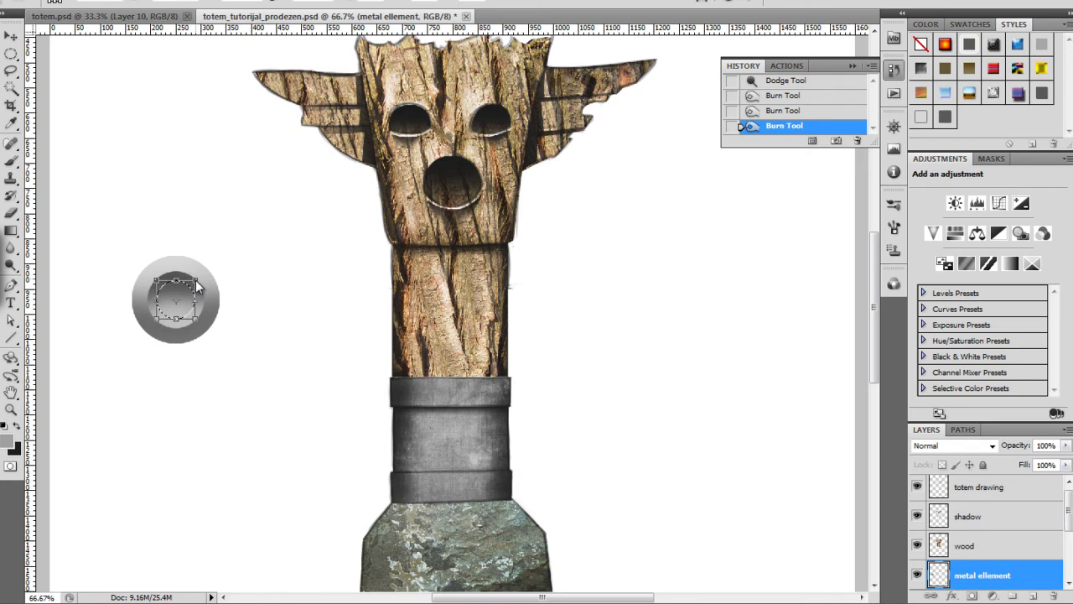
pyautogui.moveTo(198, 277); pyautogui.dragTo(205, 272)
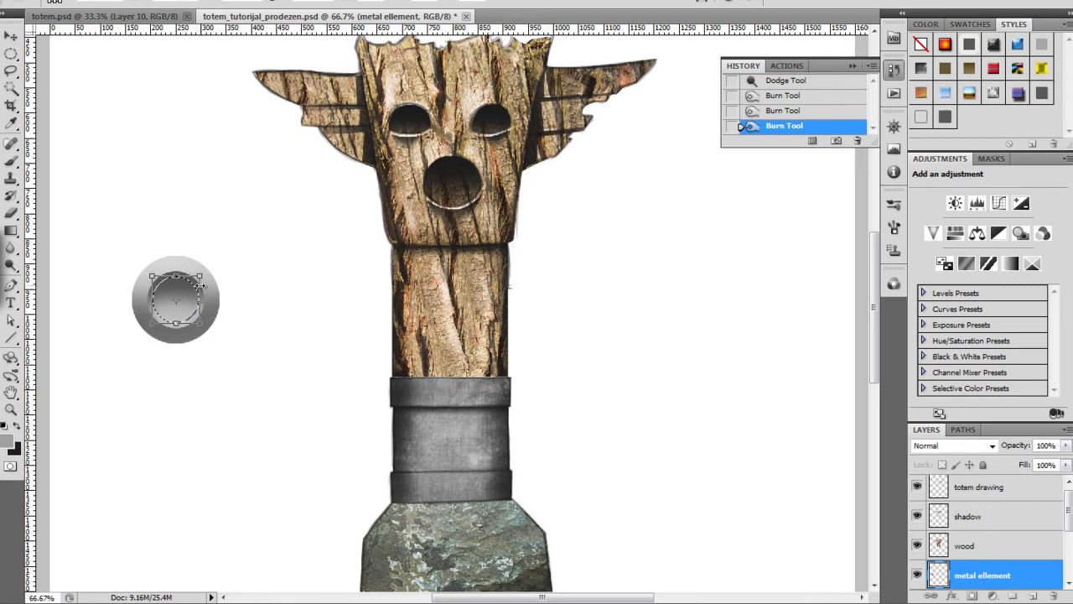
pyautogui.click(11, 35)
pyautogui.click(436, 210)
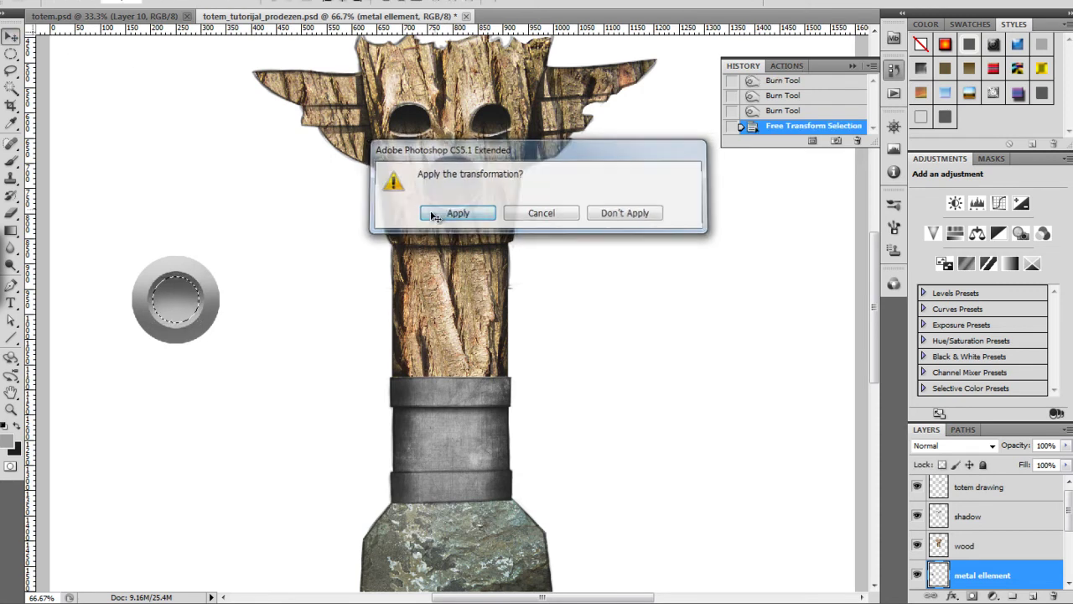
# Fill the innermost circle with the light gray foreground colour, then burn its lower part and dodge its upper part.
pyautogui.hotkey('alt', 'BackSpace')
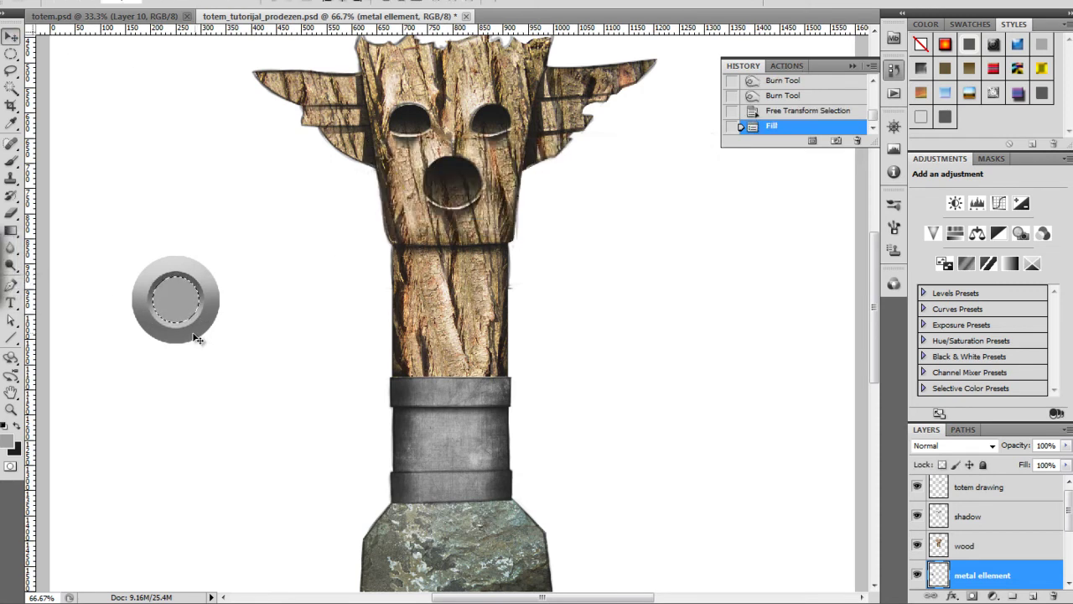
pyautogui.press('o')
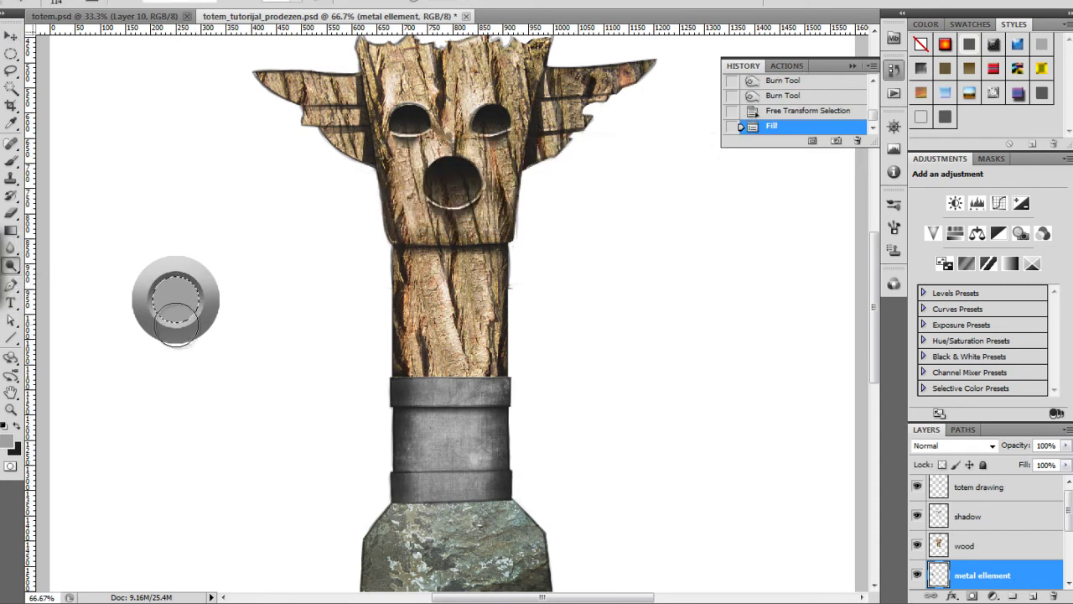
pyautogui.moveTo(170, 321)
pyautogui.mouseDown()
pyautogui.moveTo(183, 317)
pyautogui.moveTo(171, 323)
pyautogui.moveTo(186, 293)
pyautogui.moveTo(169, 299)
pyautogui.mouseUp()
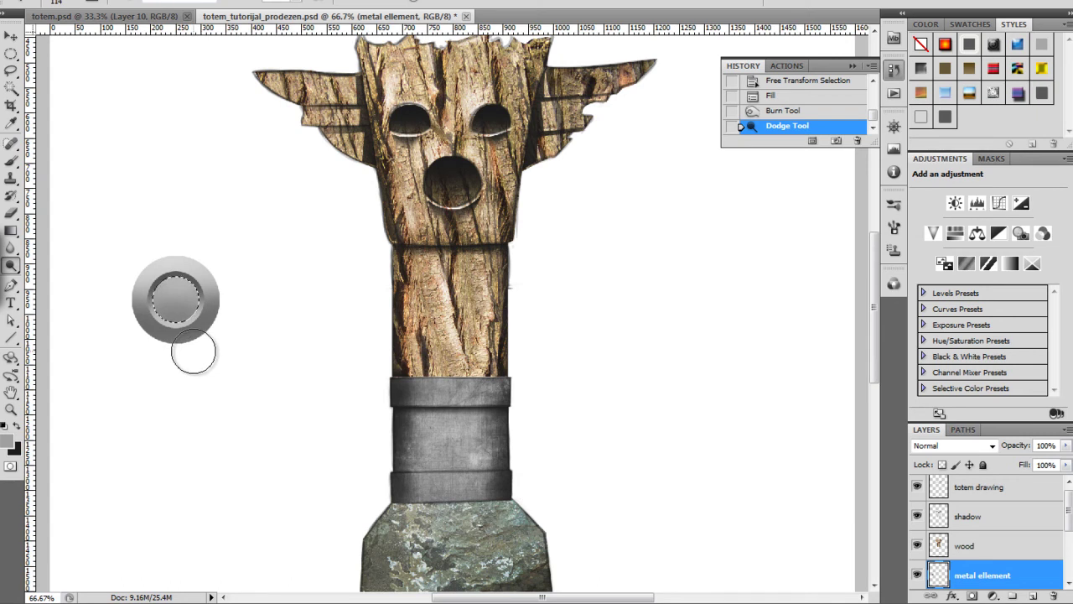
pyautogui.click(203, 1)
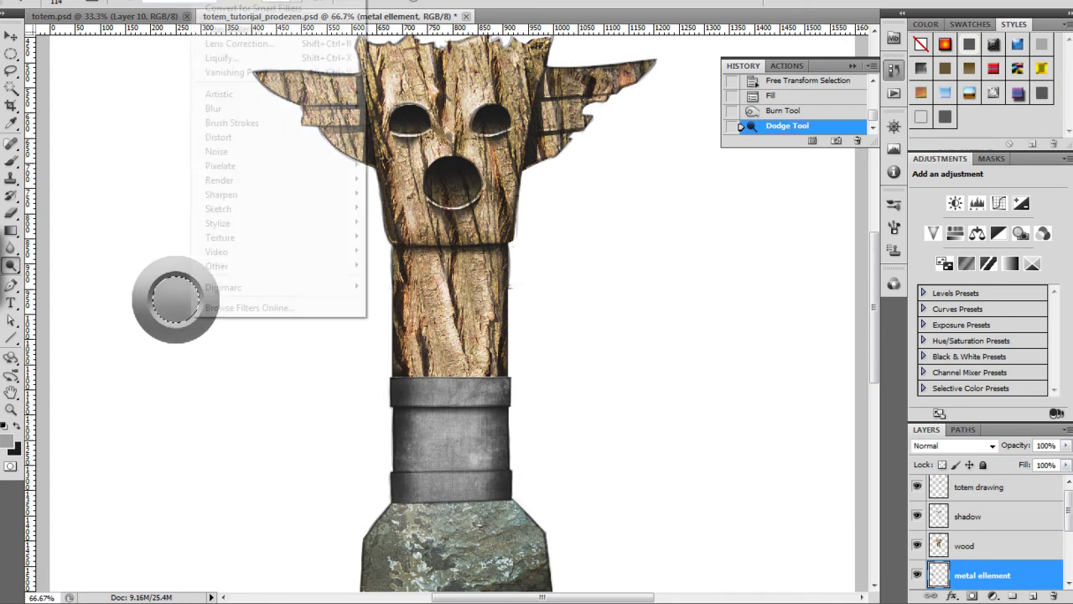
pyautogui.moveTo(171, 0)
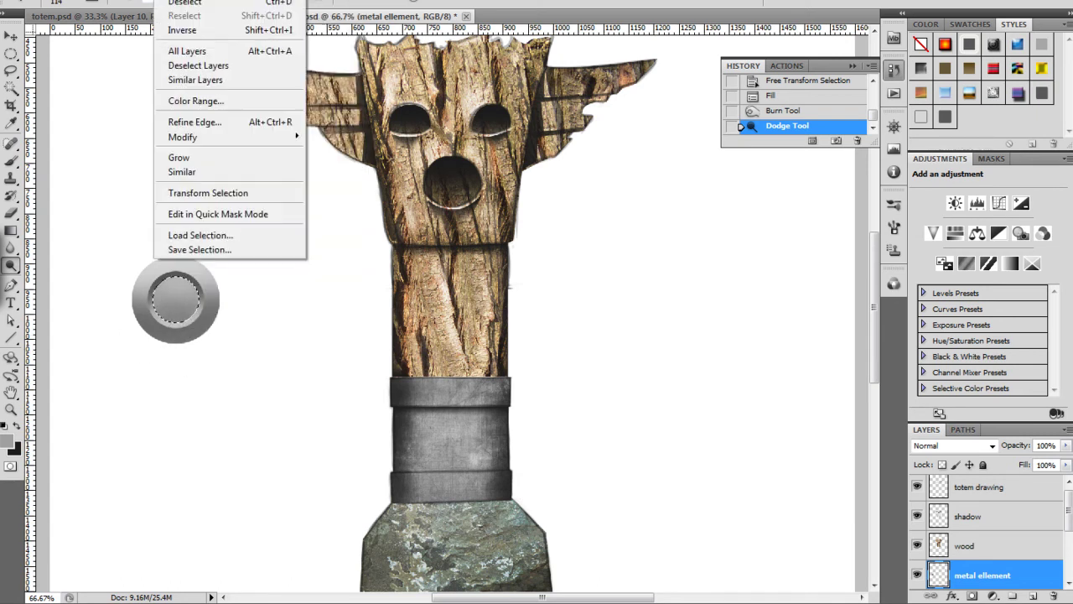
pyautogui.click(225, 195)
pyautogui.moveTo(206, 275); pyautogui.dragTo(197, 280)
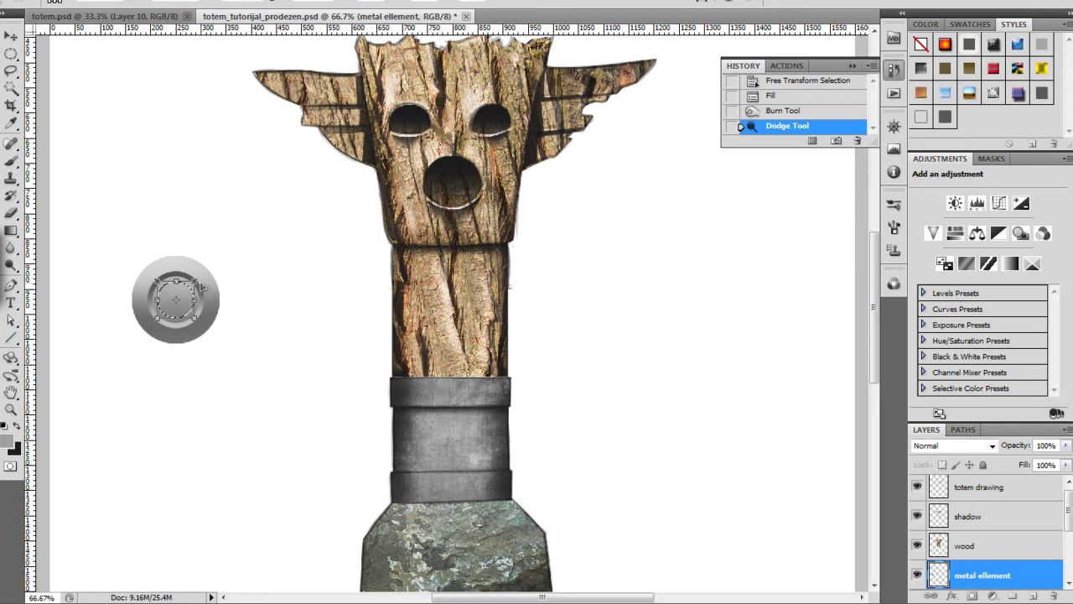
pyautogui.click(12, 35)
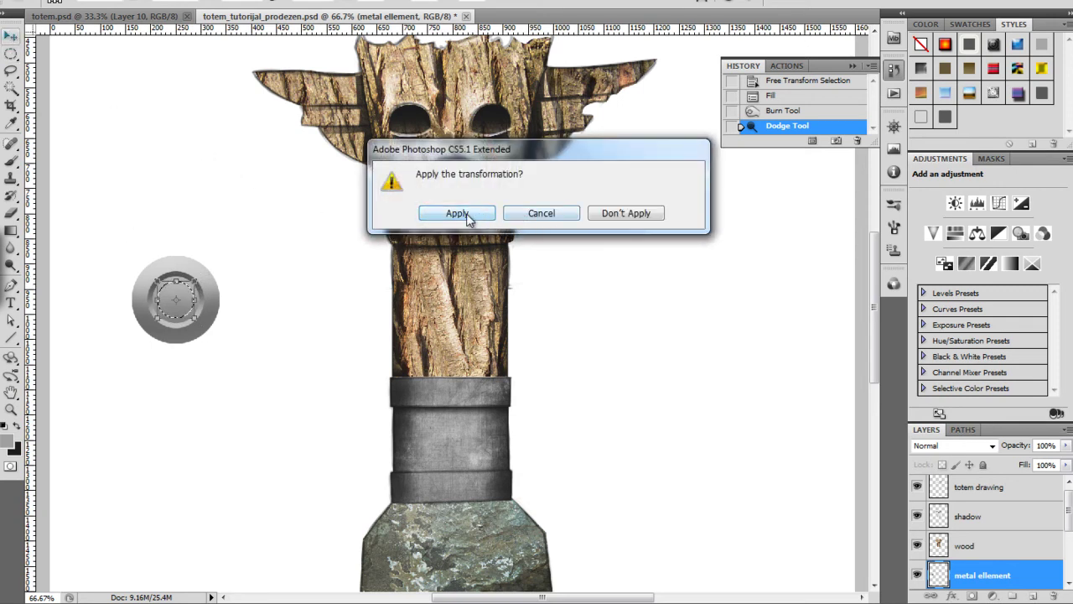
pyautogui.click(614, 215)
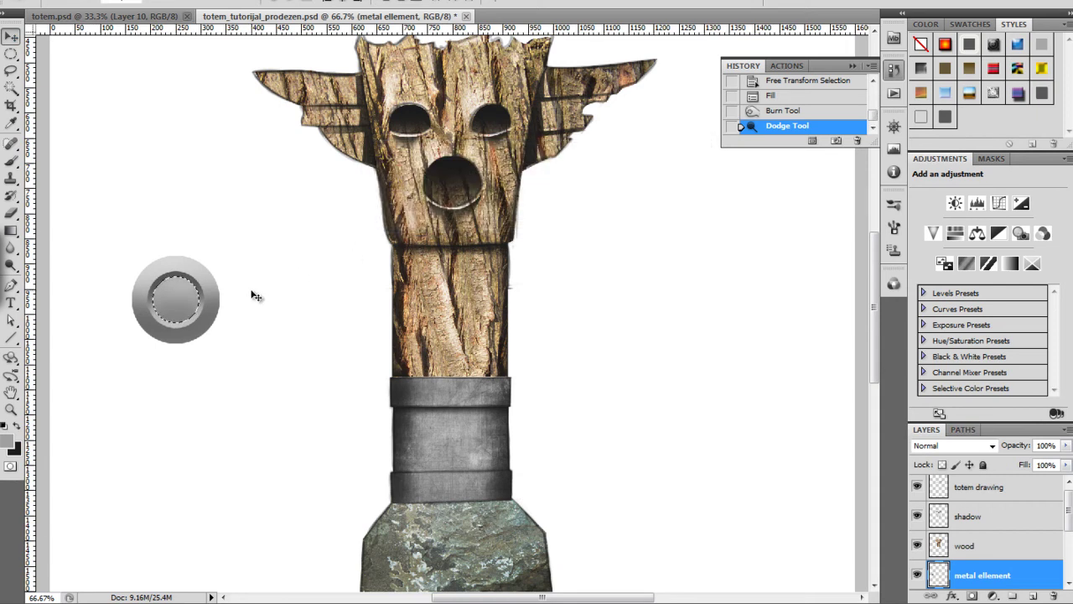
# Dodge soft highlights along the left side of the innermost circle with the brush reduced to 37 px.
pyautogui.press('o')
pyautogui.rightClick(188, 285)
pyautogui.click(166, 287)
pyautogui.click(167, 286)
pyautogui.click(164, 295)
pyautogui.click(163, 304)
pyautogui.moveTo(163, 305)
pyautogui.mouseDown()
pyautogui.moveTo(189, 312)
pyautogui.moveTo(171, 318)
pyautogui.mouseUp()
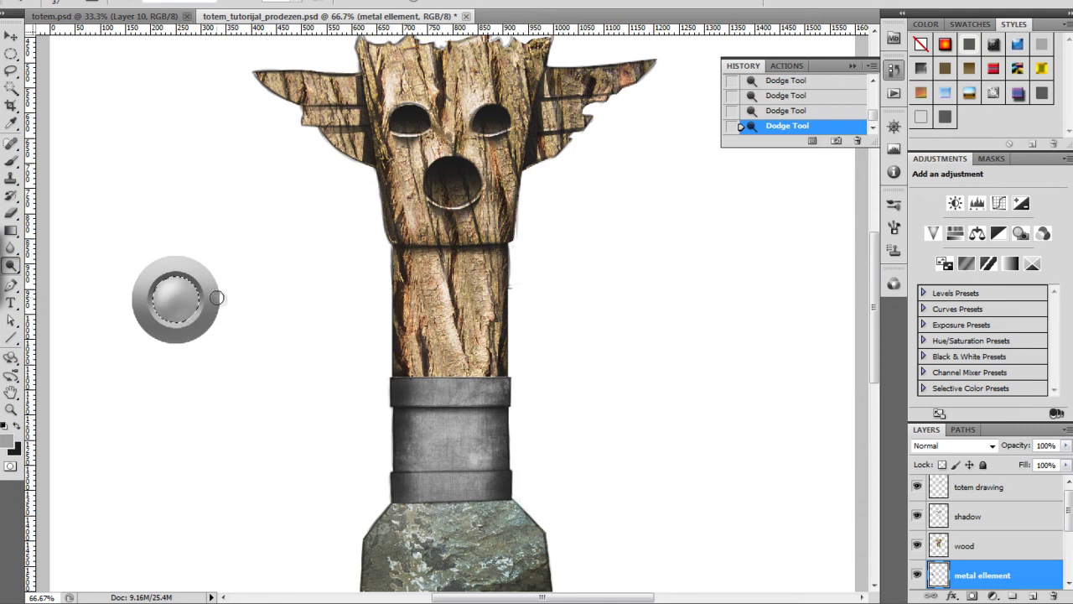
# Dodge a small bright highlight on the upper left of the innermost circle with a smaller brush, and deselect.
pyautogui.rightClick(189, 292)
pyautogui.click(211, 321)
pyautogui.click(167, 288)
pyautogui.hotkey('ctrl', 'd')
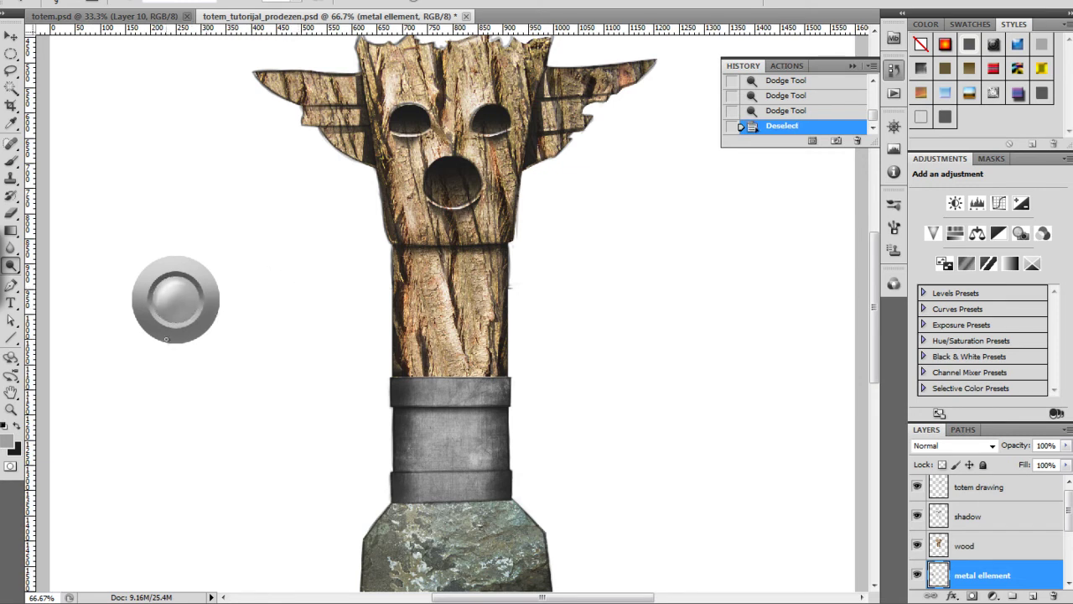
# Make a circular marquee selection around the recessed center, nudge it into alignment, and invert it to isolate the outer ring.
pyautogui.click(11, 54)
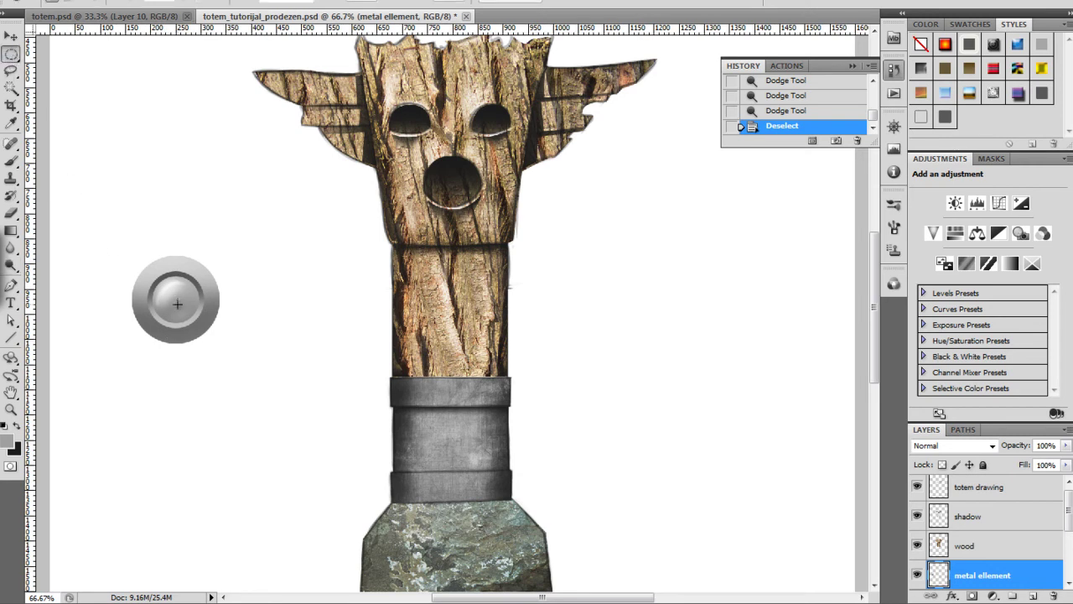
pyautogui.moveTo(201, 324); pyautogui.dragTo(205, 329)
pyautogui.press('Left')
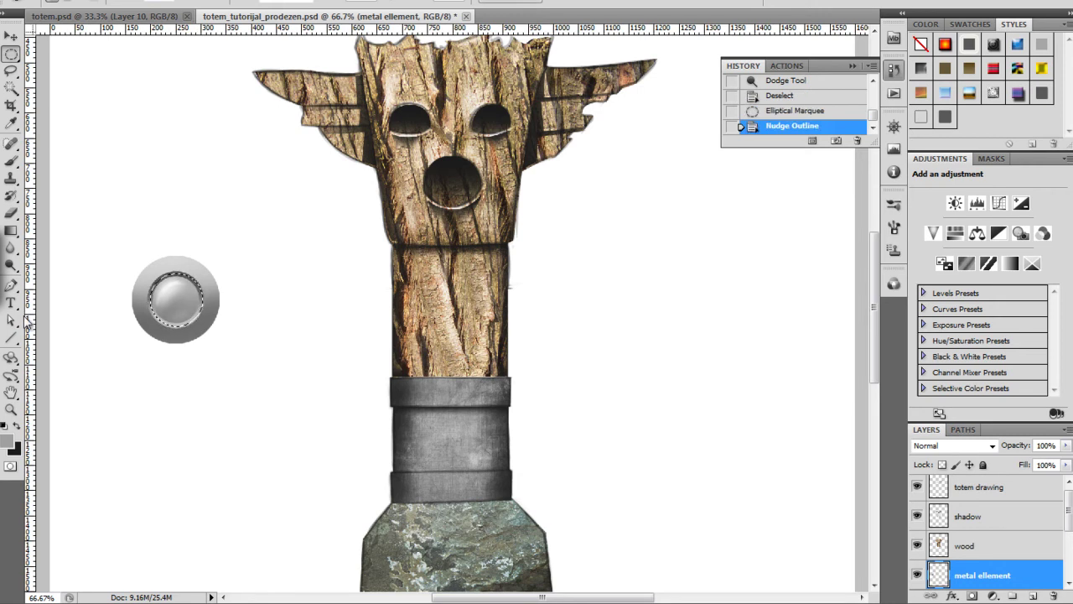
pyautogui.press('o')
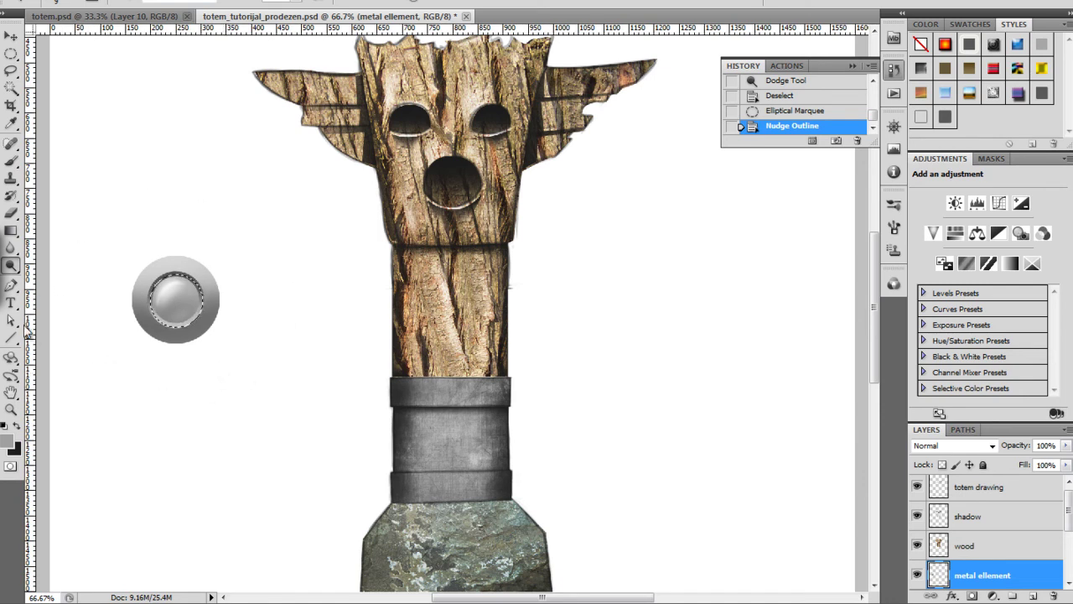
pyautogui.hotkey('ctrl', 'shift', 'i')
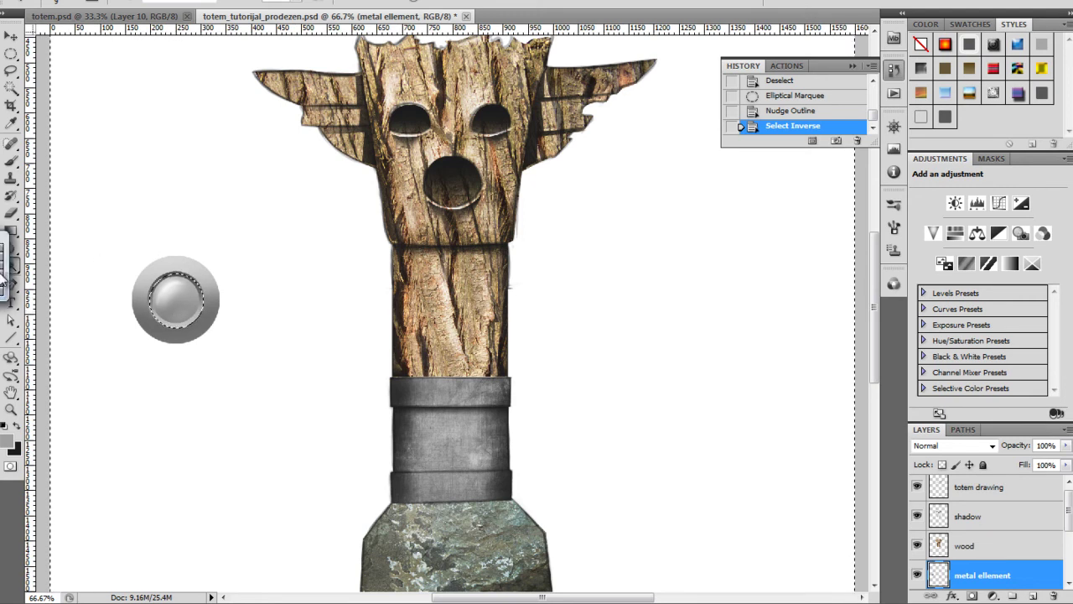
# Dodge the sides of the outer ring with a soft 47 px brush and add a burned touch to its shading.
pyautogui.rightClick(223, 280)
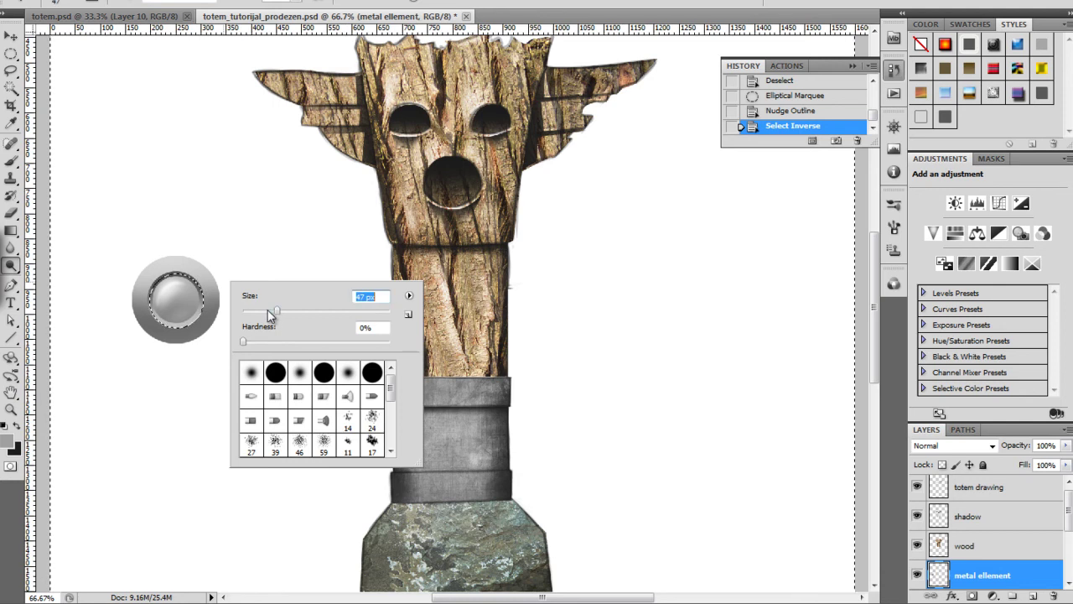
pyautogui.moveTo(207, 294)
pyautogui.mouseDown()
pyautogui.moveTo(234, 287)
pyautogui.moveTo(261, 318)
pyautogui.mouseUp()
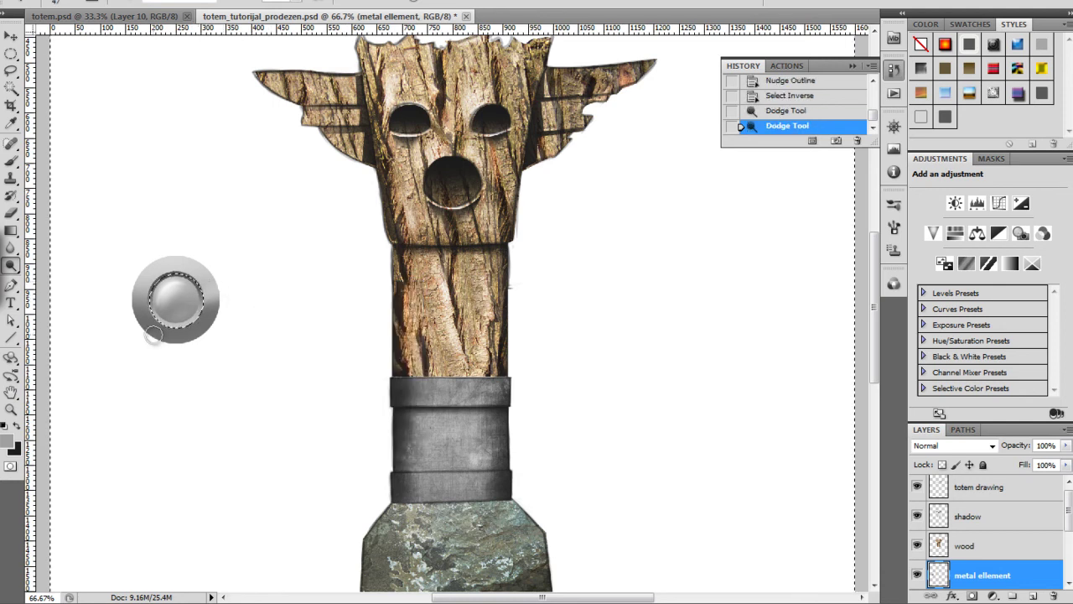
pyautogui.hotkey('shift', 'o')
pyautogui.click(203, 289)
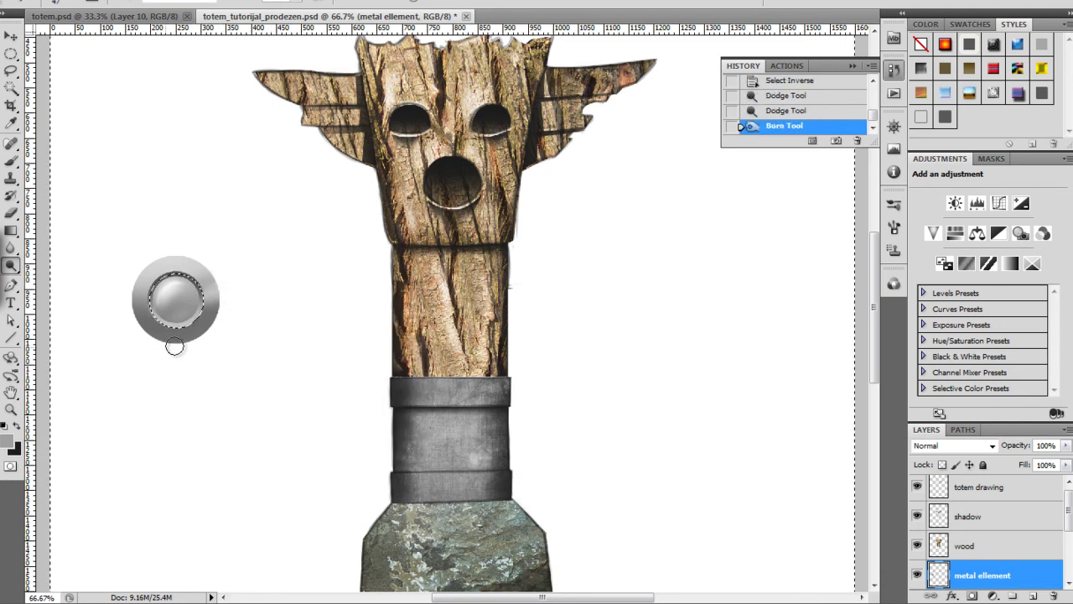
# Dodge metallic highlights around the outer ring, starting with the 47 px brush and refining with a 19 px brush.
pyautogui.hotkey('shift', 'o')
pyautogui.click(201, 326)
pyautogui.click(164, 313)
pyautogui.click(128, 299)
pyautogui.rightClick(245, 309)
pyautogui.moveTo(281, 335); pyautogui.dragTo(278, 335)
pyautogui.press('Return')
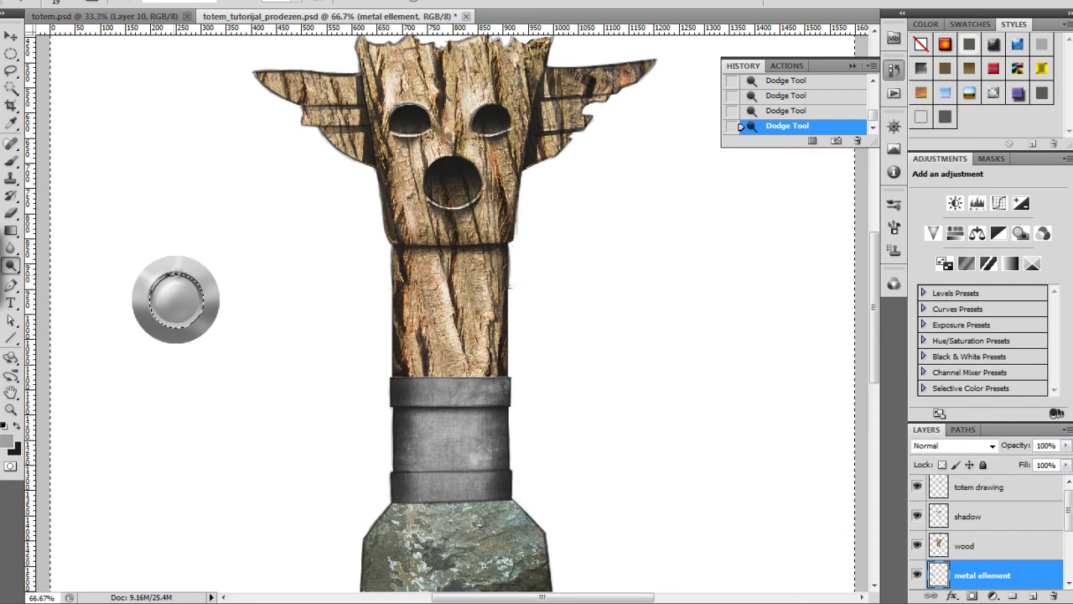
# Broaden the ring's highlights by dodging with a soft 56 px brush, and burn the ring's lower edge.
pyautogui.rightClick(238, 294)
pyautogui.click(296, 317)
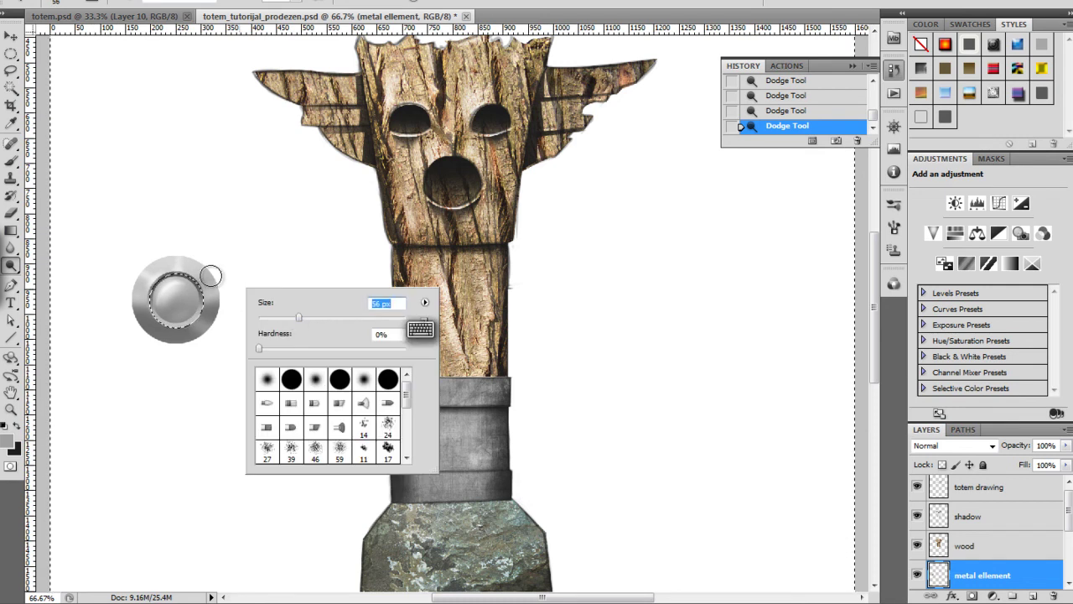
pyautogui.press('Return')
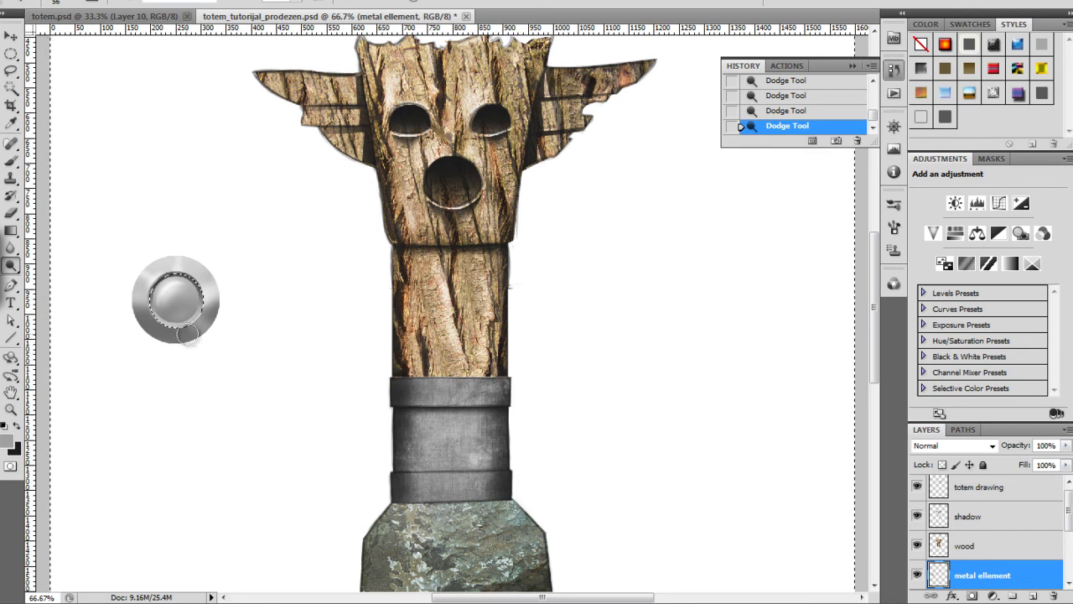
pyautogui.rightClick(265, 327)
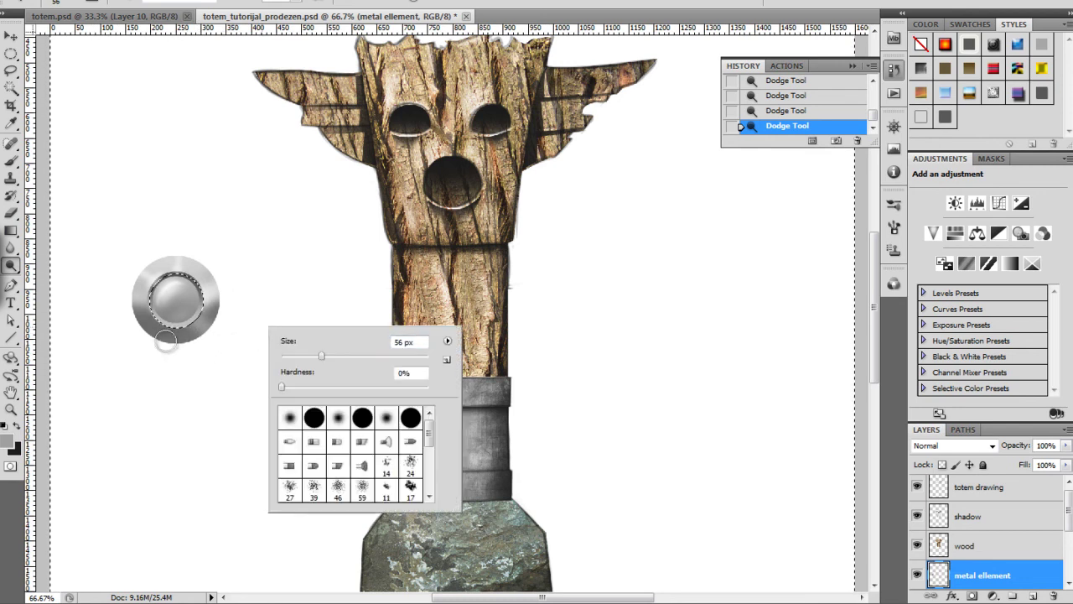
pyautogui.moveTo(154, 348)
pyautogui.mouseDown()
pyautogui.moveTo(156, 336)
pyautogui.moveTo(185, 338)
pyautogui.mouseUp()
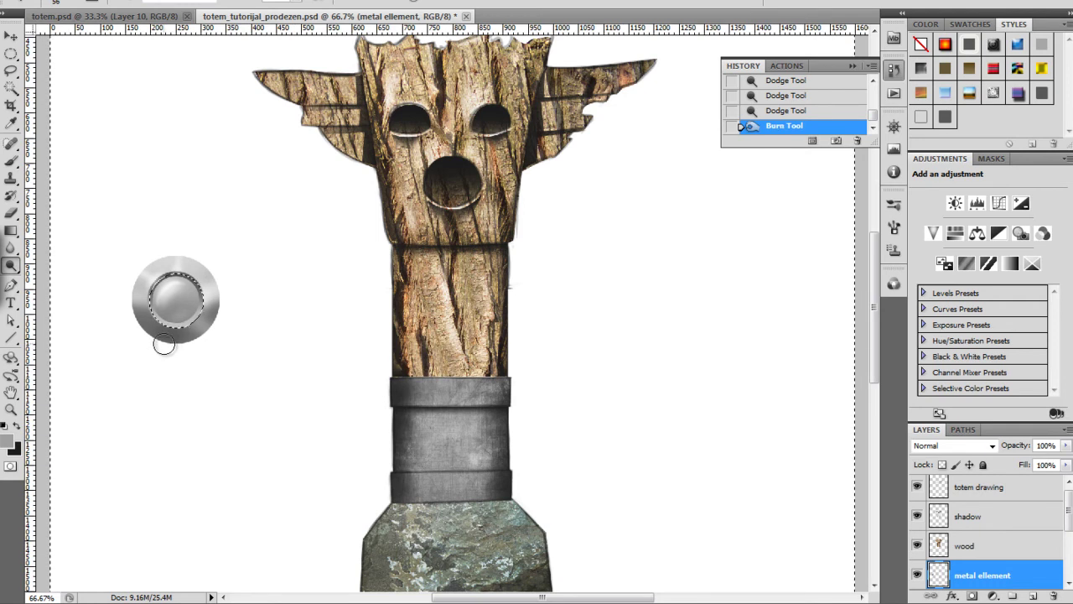
# Dodge a fine highlight on the lower part of the outer ring with the brush reduced to 14 px.
pyautogui.rightClick(179, 350)
pyautogui.click(198, 376)
pyautogui.click(201, 337)
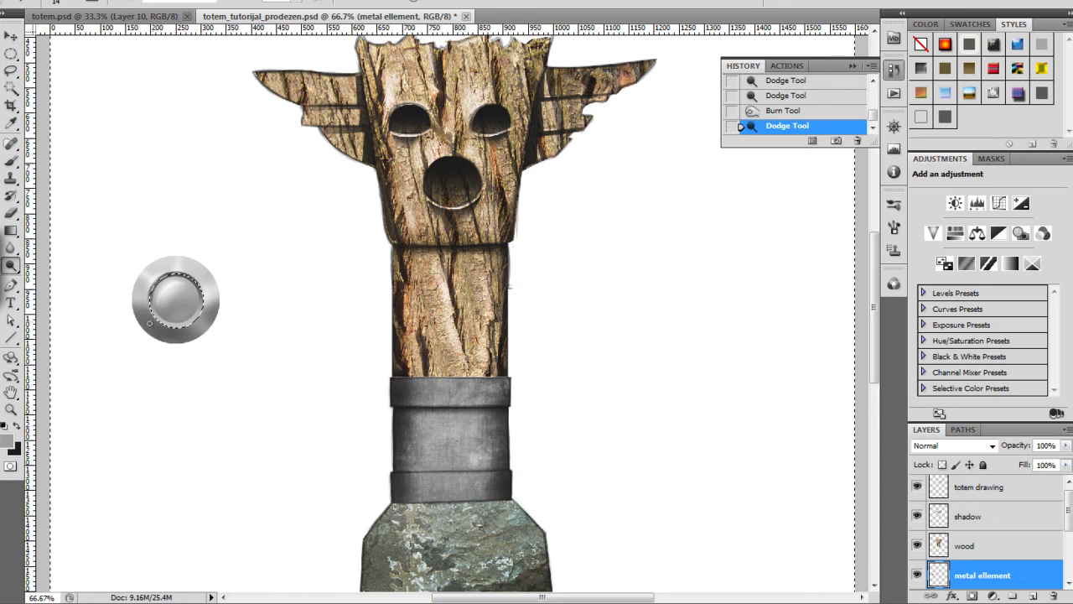
# Dodge small highlights along the left edge of the groove around the rivet's inner dome and clear the selection.
pyautogui.click(149, 305)
pyautogui.click(151, 309)
pyautogui.click(151, 314)
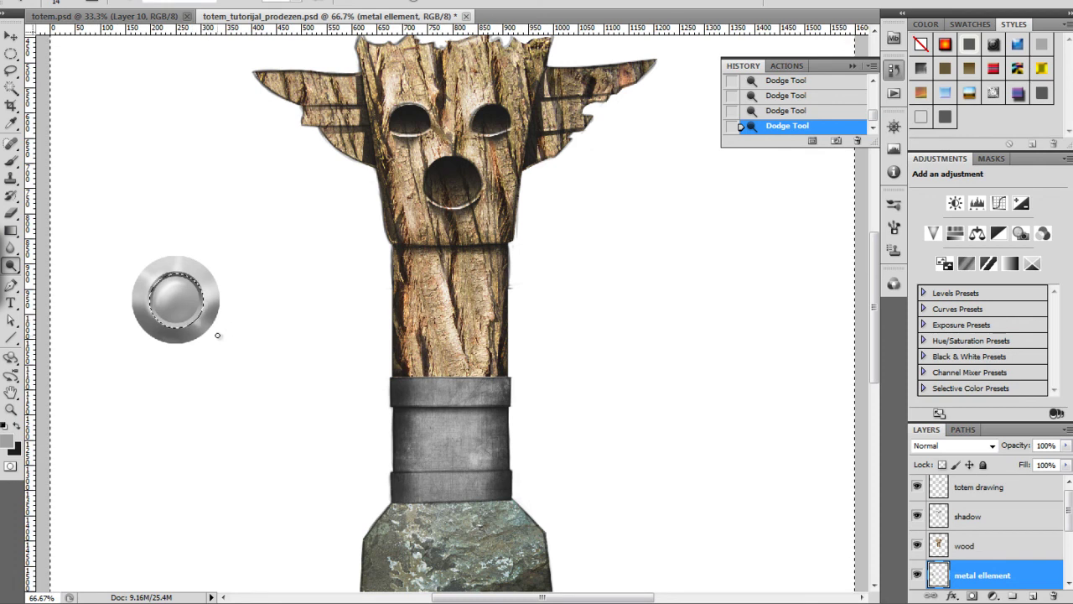
pyautogui.hotkey('ctrl', 'd')
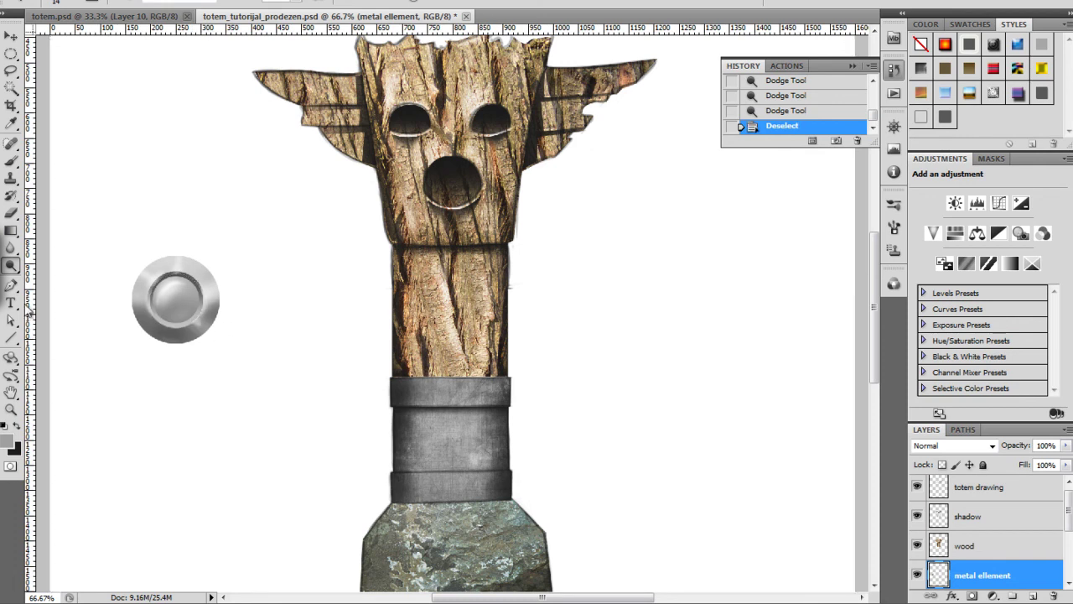
# Add a drop shadow to the rivet's metal ellement layer with its angle set to 90°.
pyautogui.hotkey('ctrl', '-')
pyautogui.hotkey('ctrl', '-')
pyautogui.hotkey('ctrl', '+')
pyautogui.hotkey('ctrl', '+')
pyautogui.click(956, 596)
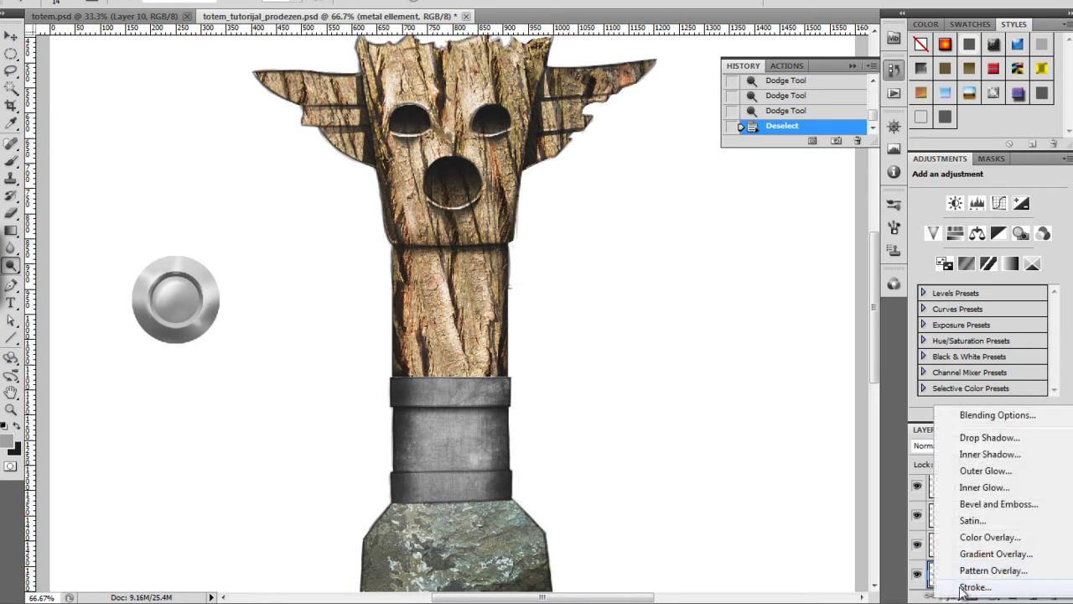
pyautogui.click(968, 438)
pyautogui.moveTo(709, 308); pyautogui.dragTo(540, 172)
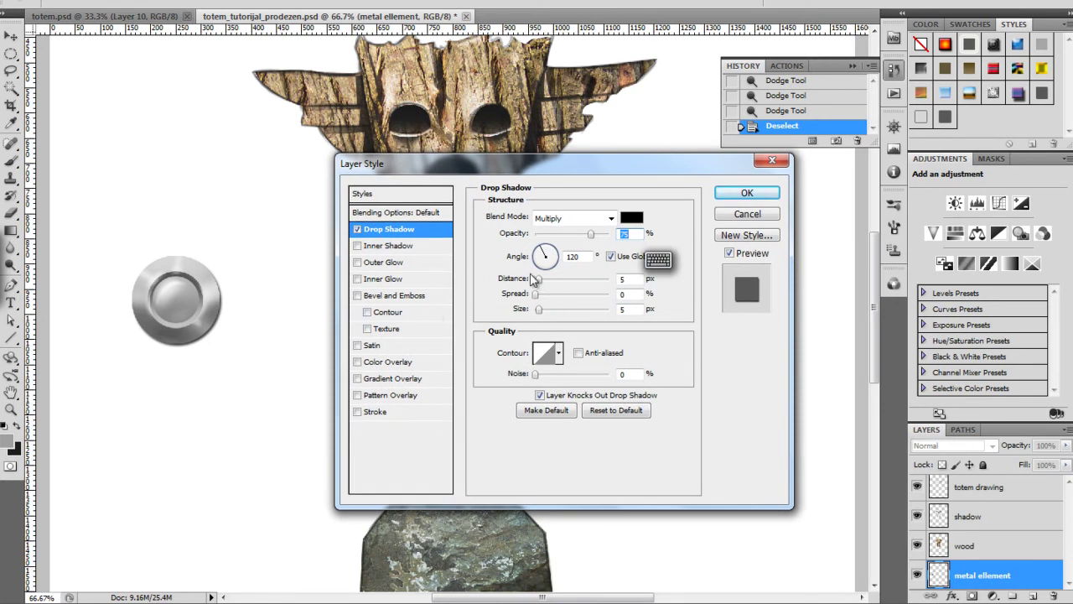
pyautogui.doubleClick(579, 257)
pyautogui.write('90')
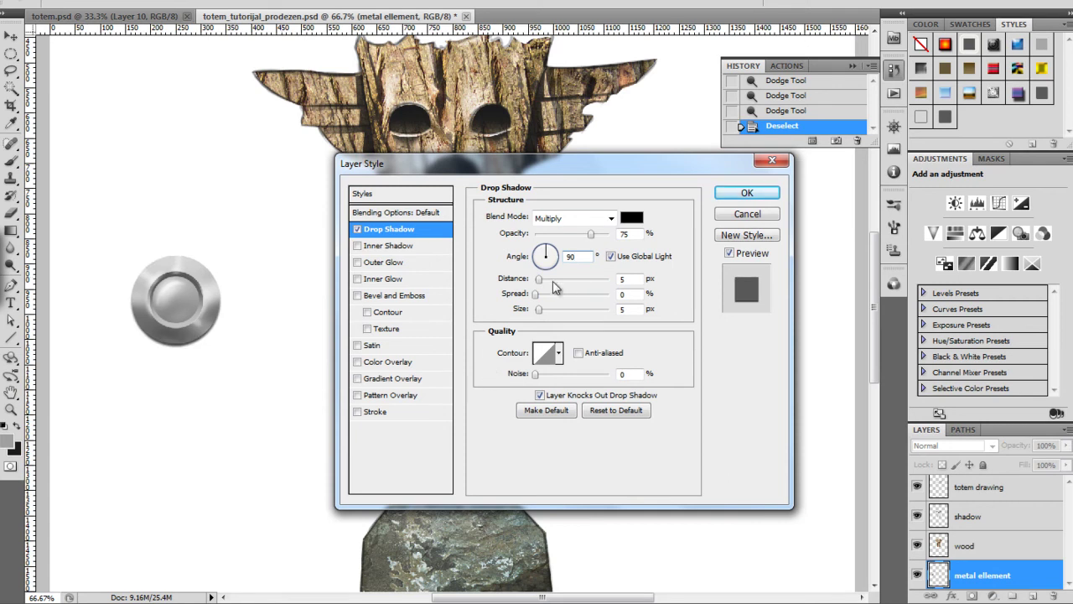
# Set the rivet's drop shadow distance to 15 px and apply the layer style.
pyautogui.moveTo(538, 279); pyautogui.dragTo(546, 279)
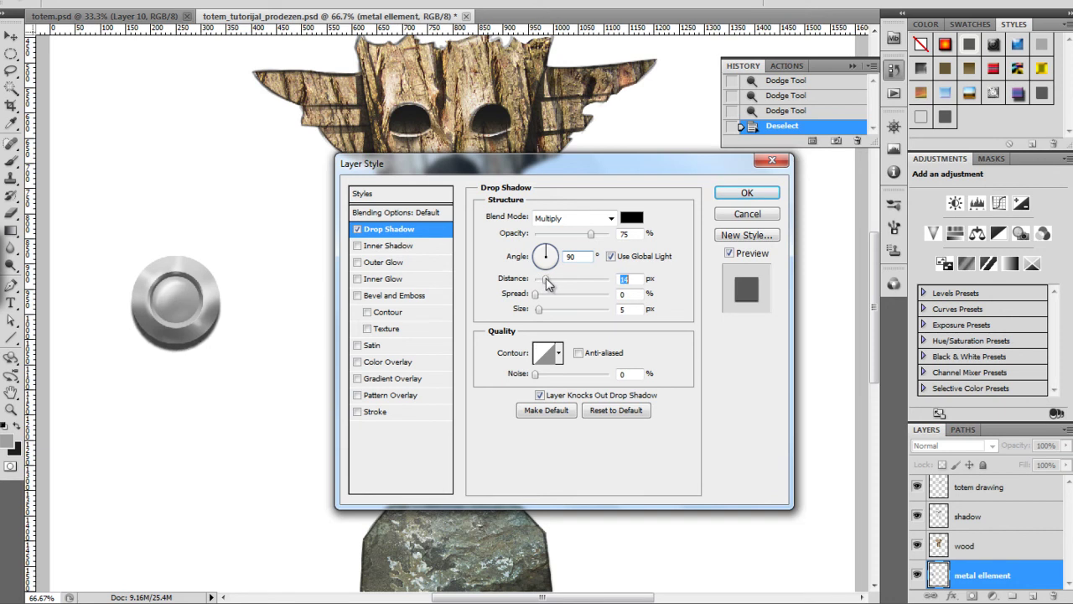
pyautogui.moveTo(546, 278); pyautogui.dragTo(545, 279)
pyautogui.moveTo(591, 235)
pyautogui.mouseDown()
pyautogui.moveTo(581, 235)
pyautogui.moveTo(593, 233)
pyautogui.mouseUp()
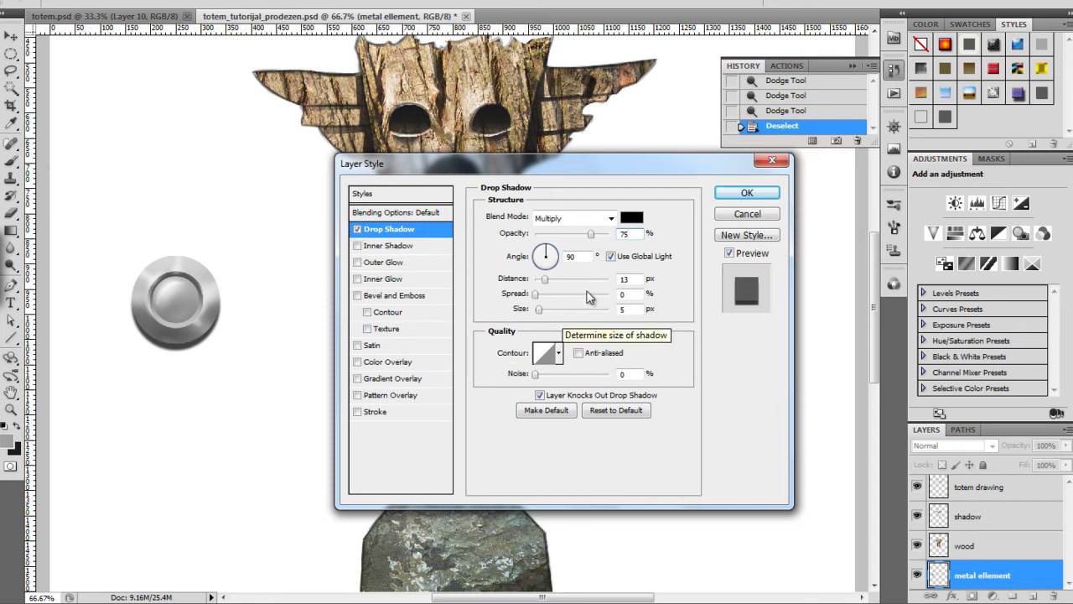
pyautogui.click(624, 278)
pyautogui.write('15')
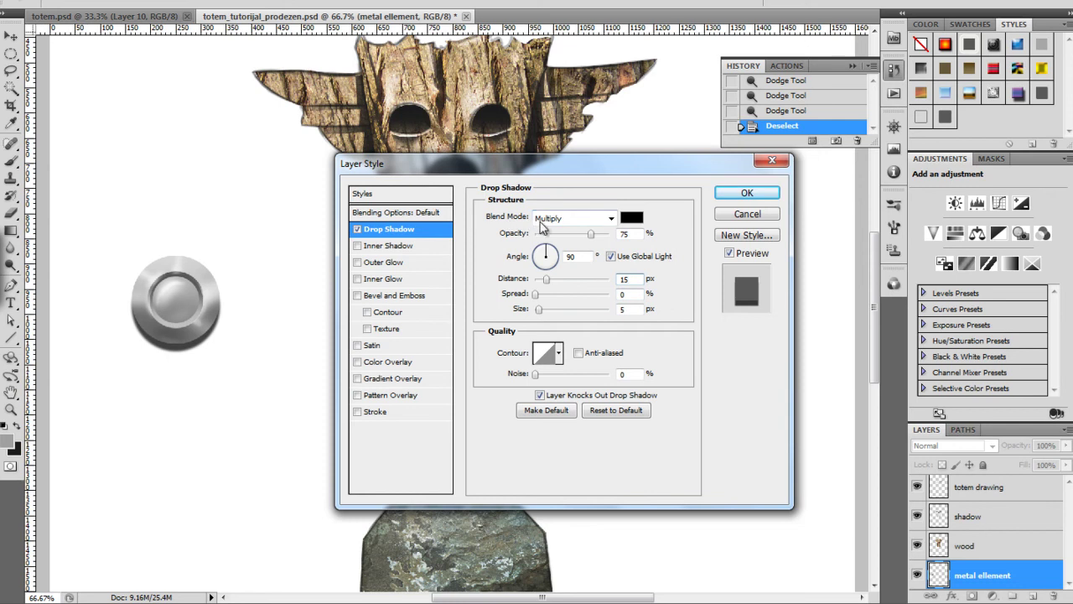
pyautogui.click(747, 193)
# Scale the rivet down to roughly a quarter of its size and place it on the left end of the upper metal band.
pyautogui.press('v')
pyautogui.moveTo(202, 325); pyautogui.dragTo(360, 399)
pyautogui.hotkey('ctrl', 't')
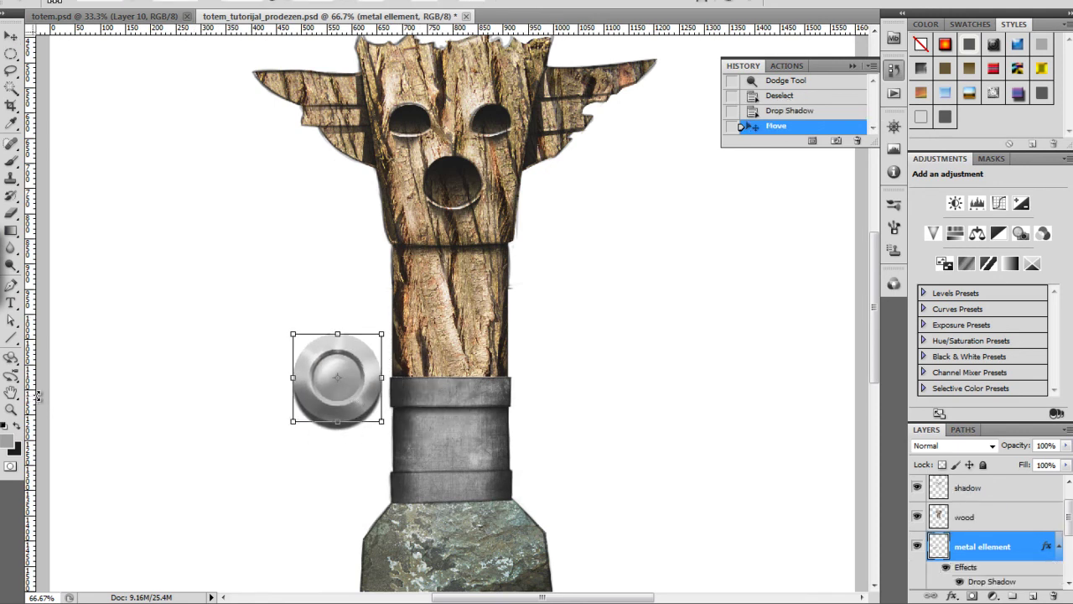
pyautogui.moveTo(381, 333); pyautogui.dragTo(317, 411)
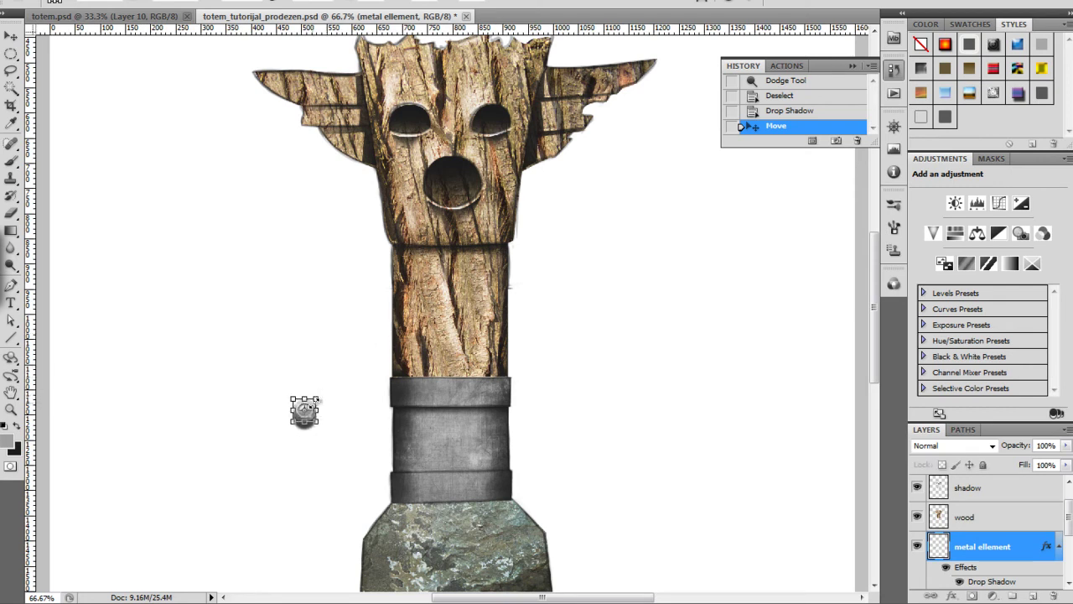
pyautogui.press('v')
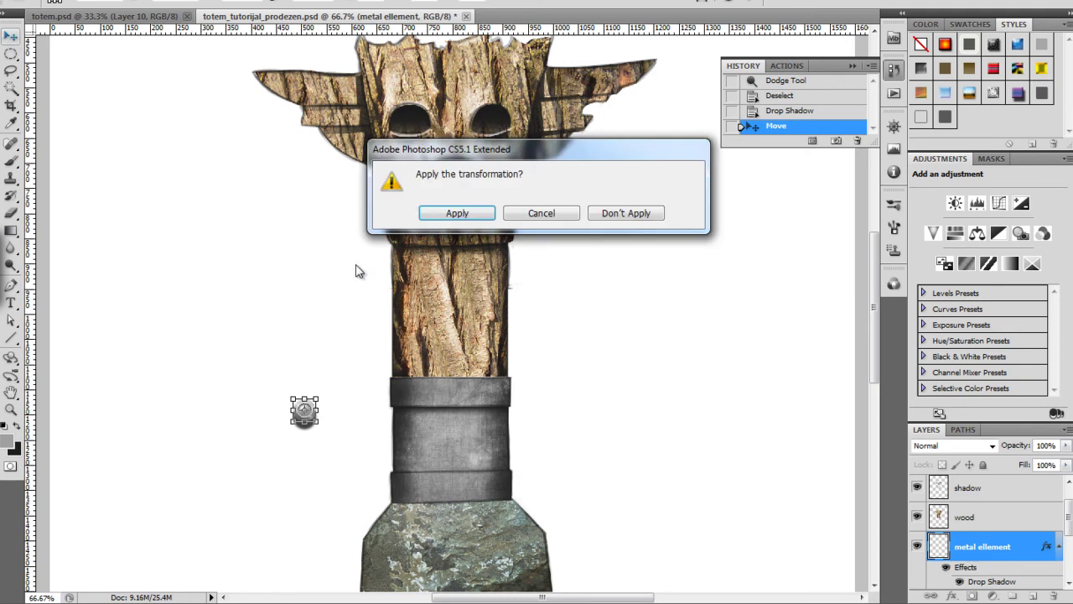
pyautogui.click(459, 214)
pyautogui.moveTo(305, 412); pyautogui.dragTo(414, 403)
# Scale the rivet down further to about two thirds and nudge it into position on the left end of the upper metal band.
pyautogui.hotkey('ctrl', '+')
pyautogui.hotkey('ctrl', '+')
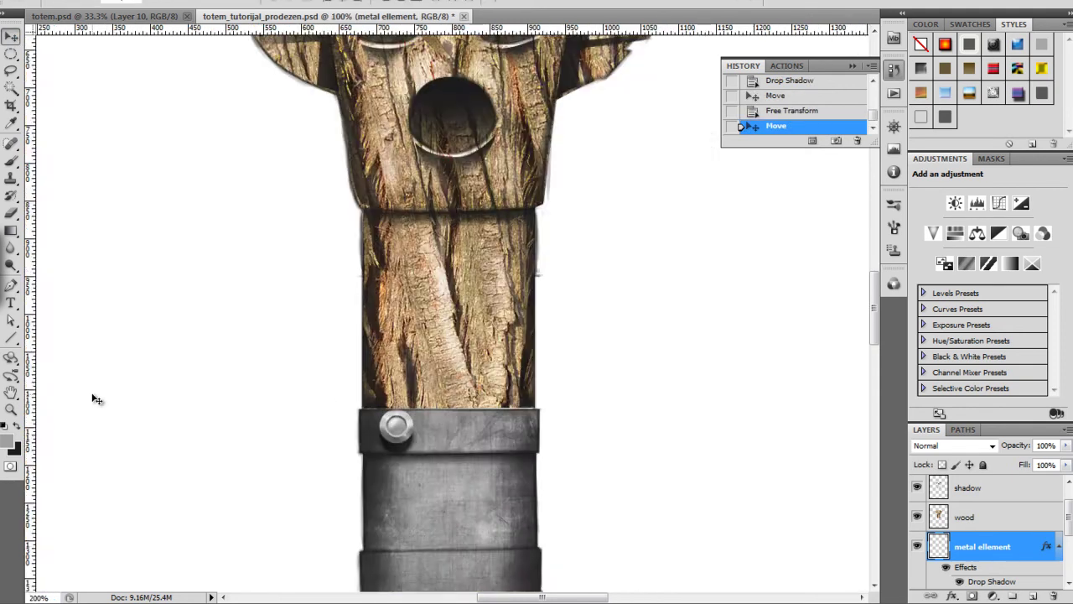
pyautogui.moveTo(354, 446); pyautogui.dragTo(369, 281)
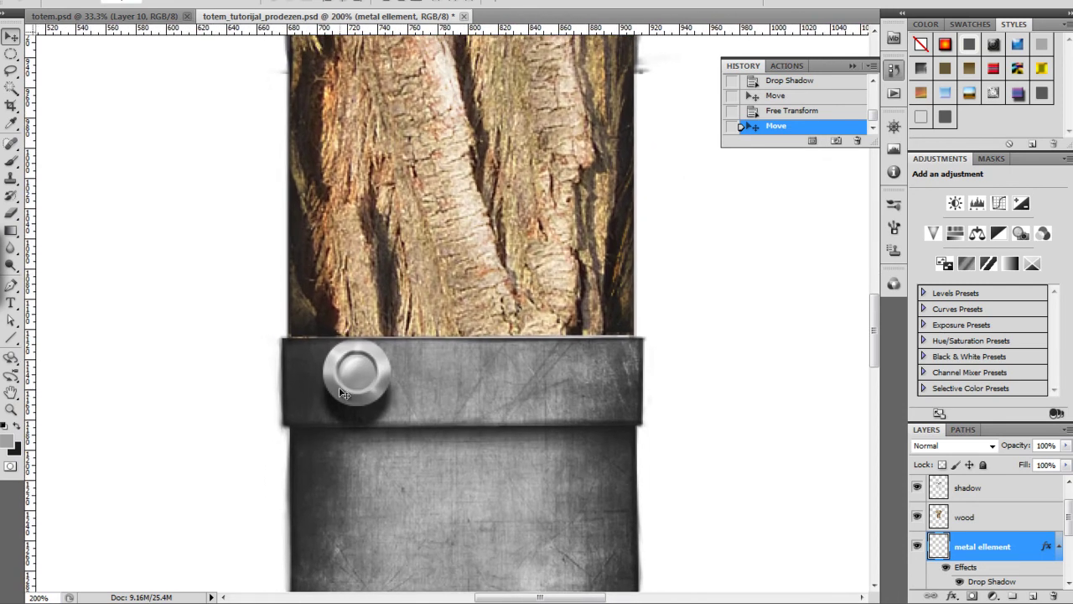
pyautogui.hotkey('ctrl', 't')
pyautogui.moveTo(391, 333); pyautogui.dragTo(368, 358)
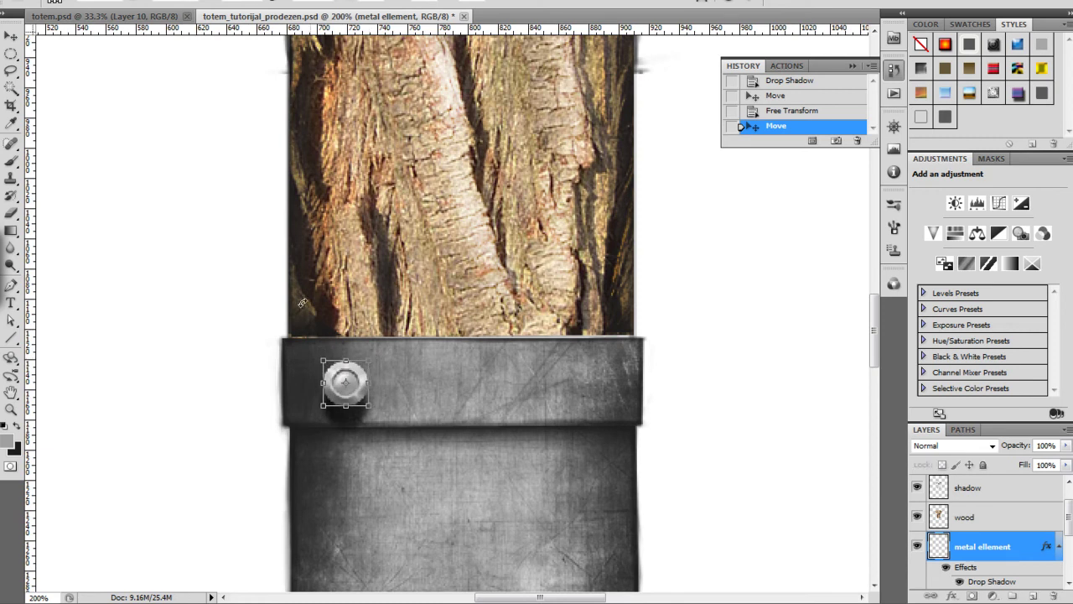
pyautogui.click(11, 37)
pyautogui.click(470, 216)
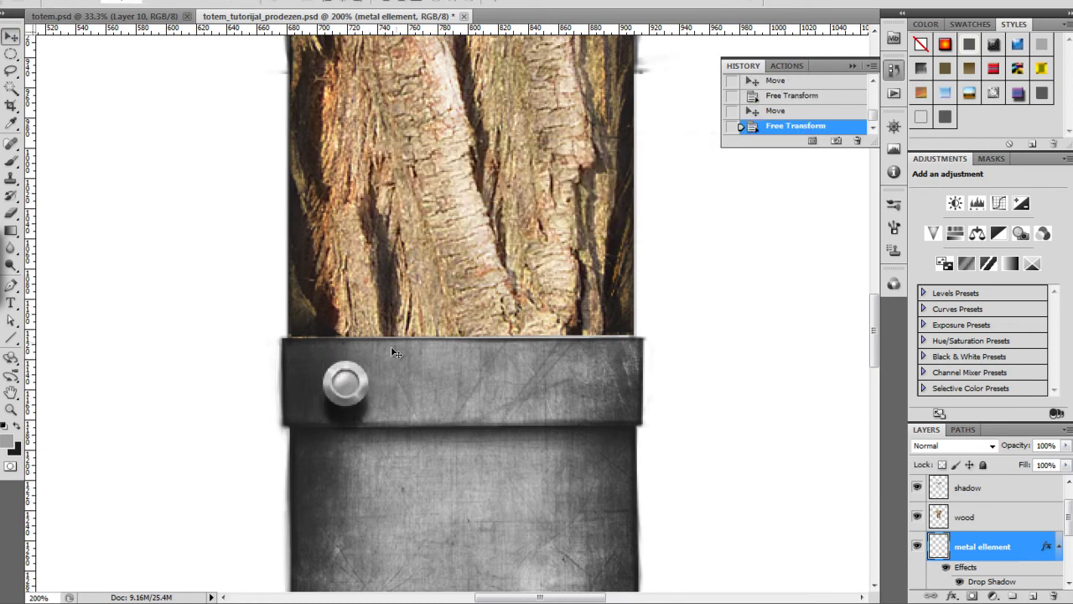
pyautogui.moveTo(352, 399); pyautogui.dragTo(357, 395)
pyautogui.hotkey('ctrl', '-')
pyautogui.hotkey('ctrl', '-')
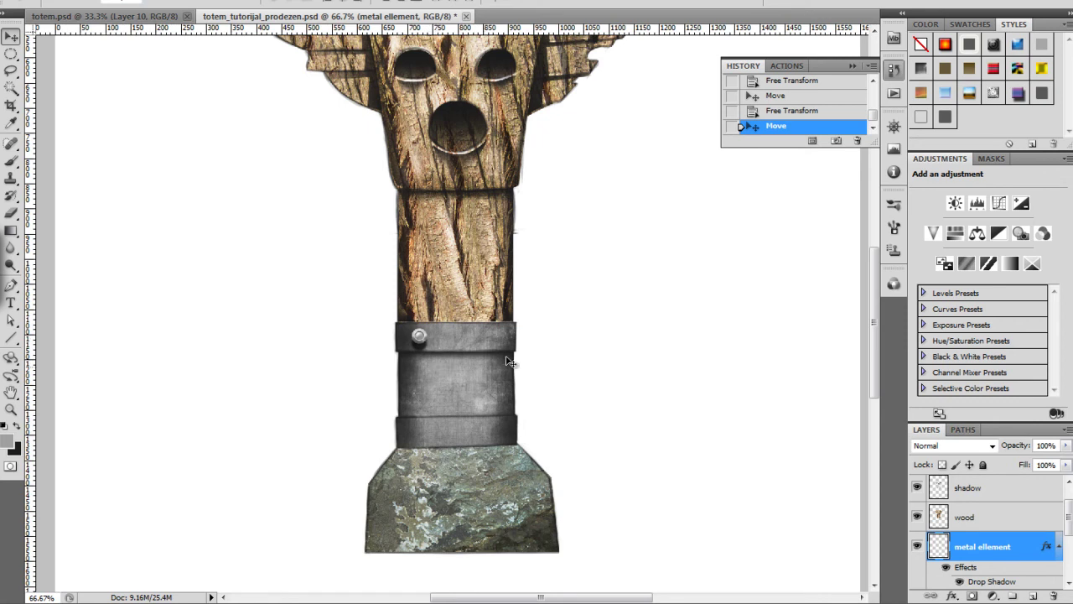
# Darken the rivet with several Burn strokes using a soft 56 px brush at 0% hardness.
pyautogui.hotkey('ctrl', '+')
pyautogui.hotkey('ctrl', '+')
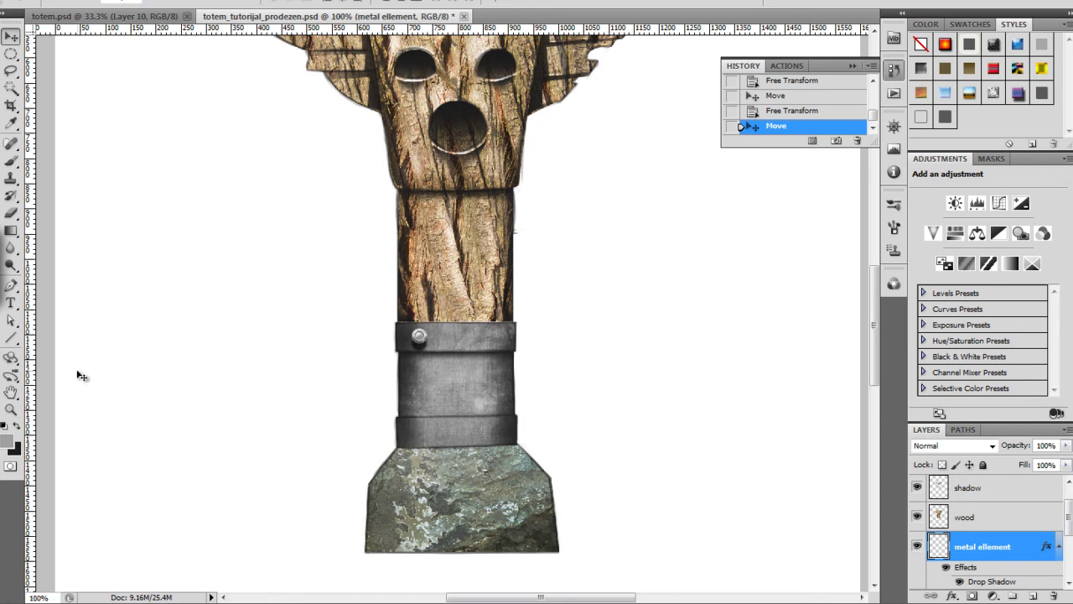
pyautogui.press('o')
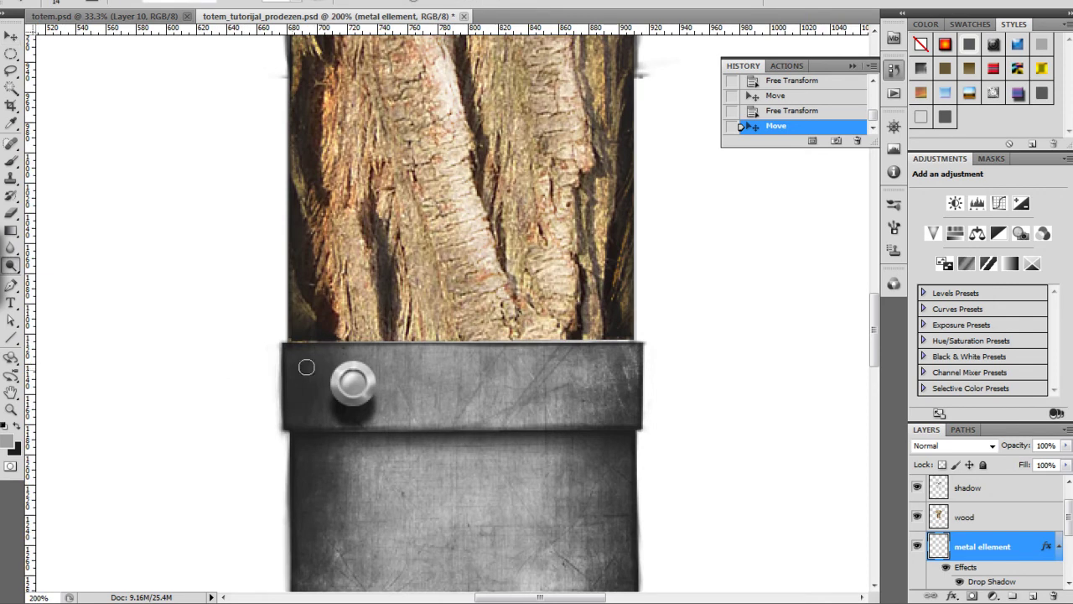
pyautogui.rightClick(374, 344)
pyautogui.moveTo(409, 376); pyautogui.dragTo(427, 375)
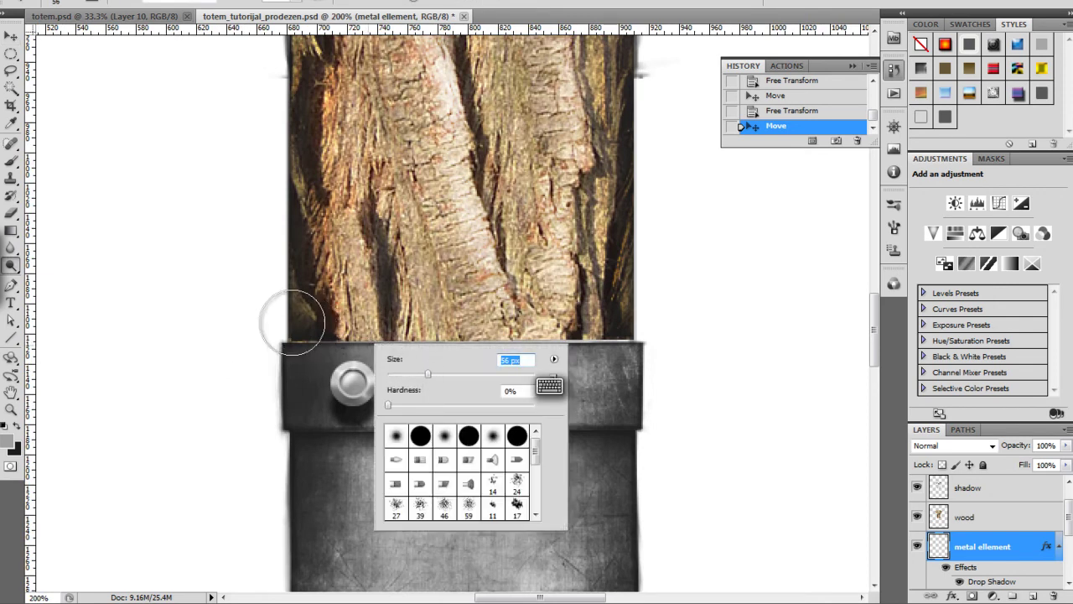
pyautogui.click(158, 306)
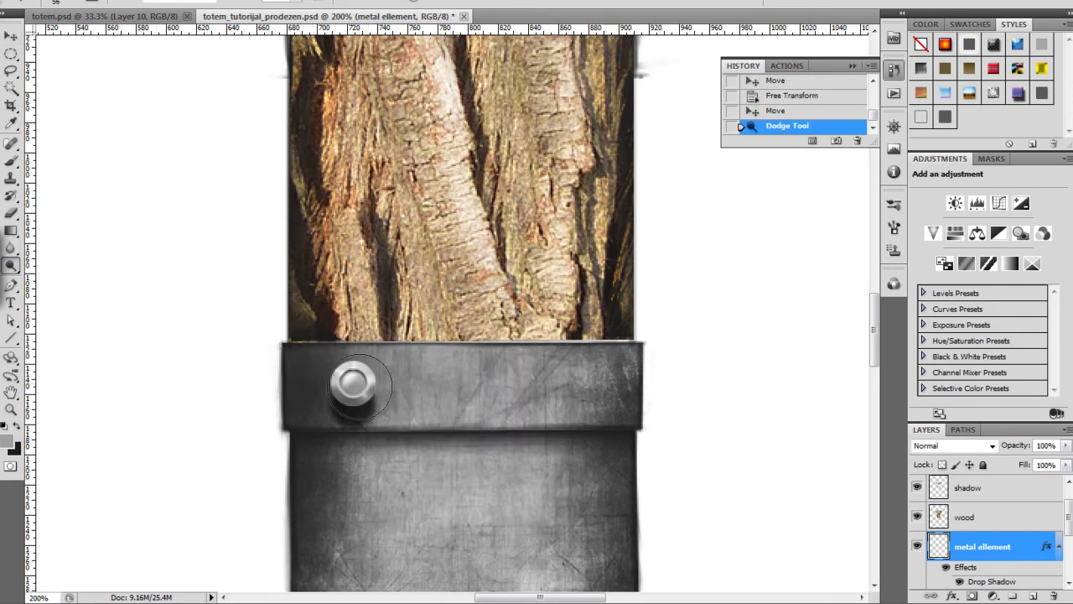
pyautogui.keyDown('alt'); pyautogui.click(353, 370); pyautogui.keyUp('alt')
pyautogui.keyDown('alt'); pyautogui.click(348, 377); pyautogui.keyUp('alt')
pyautogui.keyDown('alt'); pyautogui.click(342, 381); pyautogui.keyUp('alt')
pyautogui.keyDown('alt'); pyautogui.click(338, 380); pyautogui.keyUp('alt')
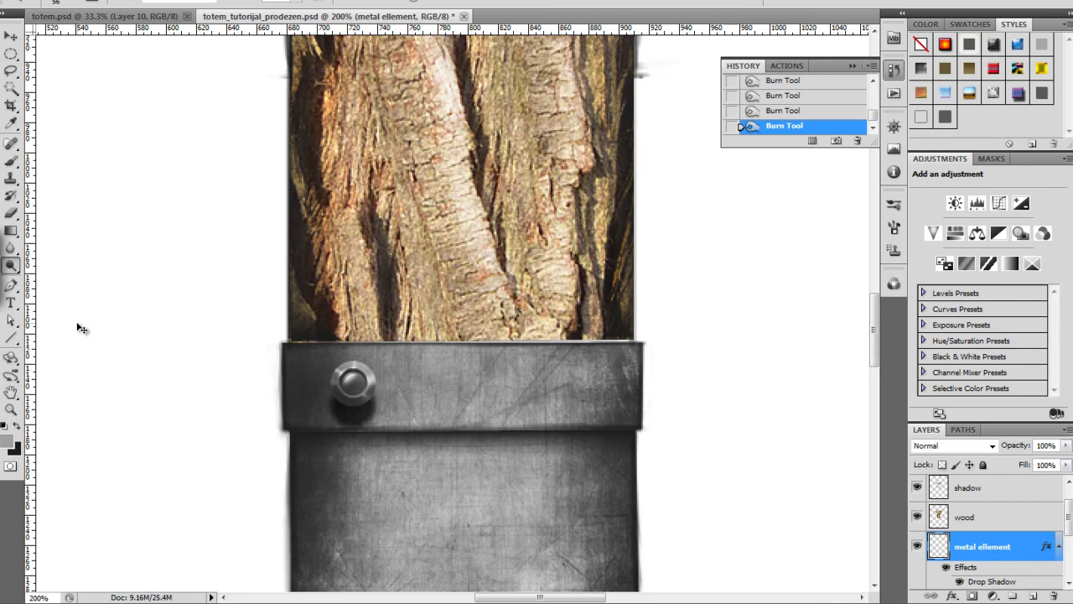
# Reduce the rivet's drop shadow distance to 10 px.
pyautogui.hotkey('ctrl', '-')
pyautogui.hotkey('ctrl', '-')
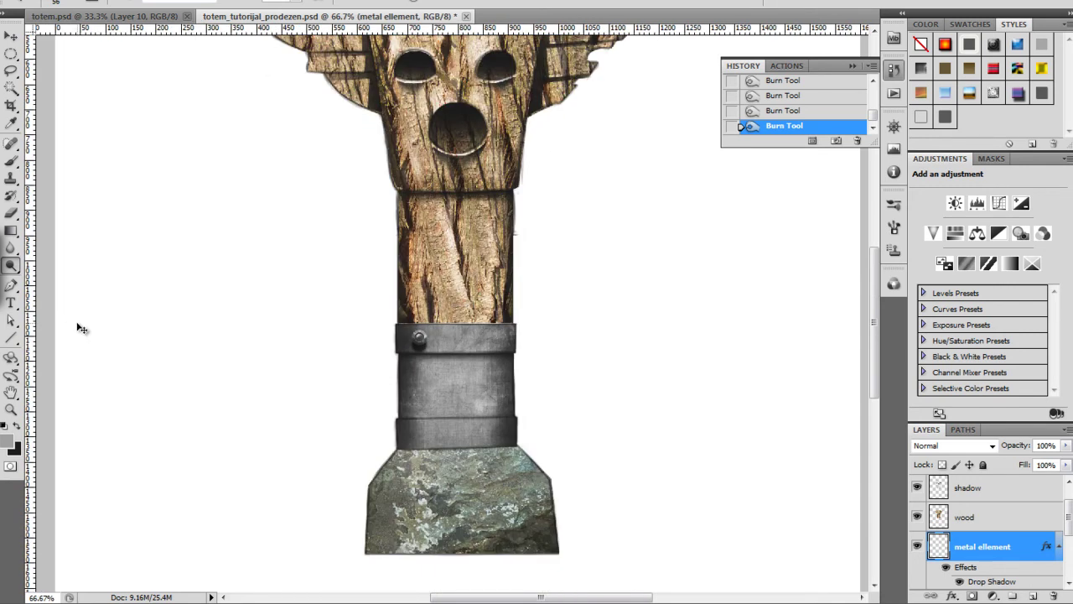
pyautogui.hotkey('ctrl', '+')
pyautogui.hotkey('ctrl', '+')
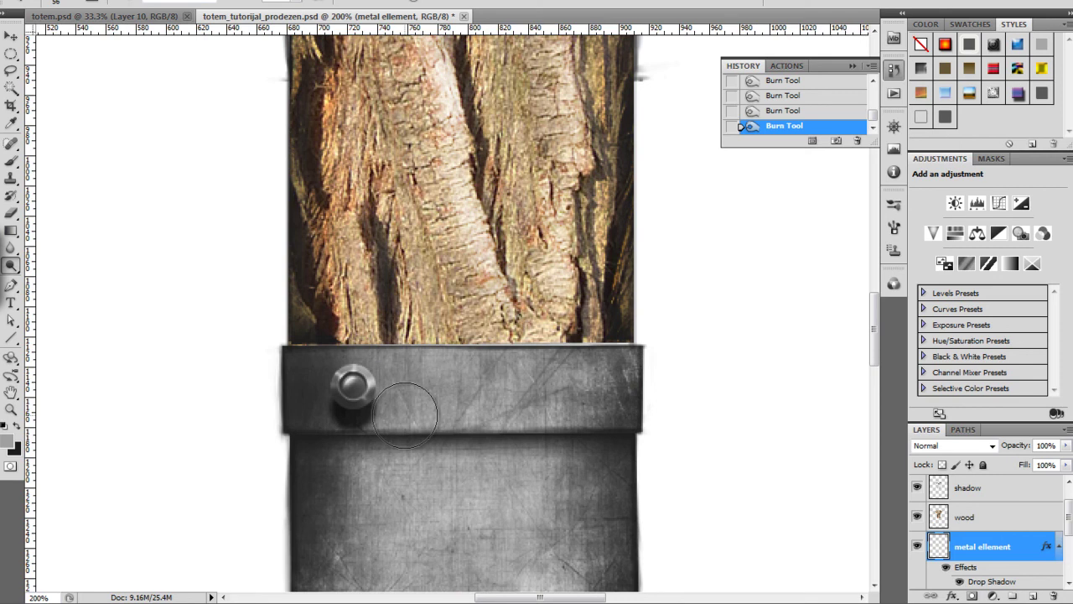
pyautogui.click(952, 596)
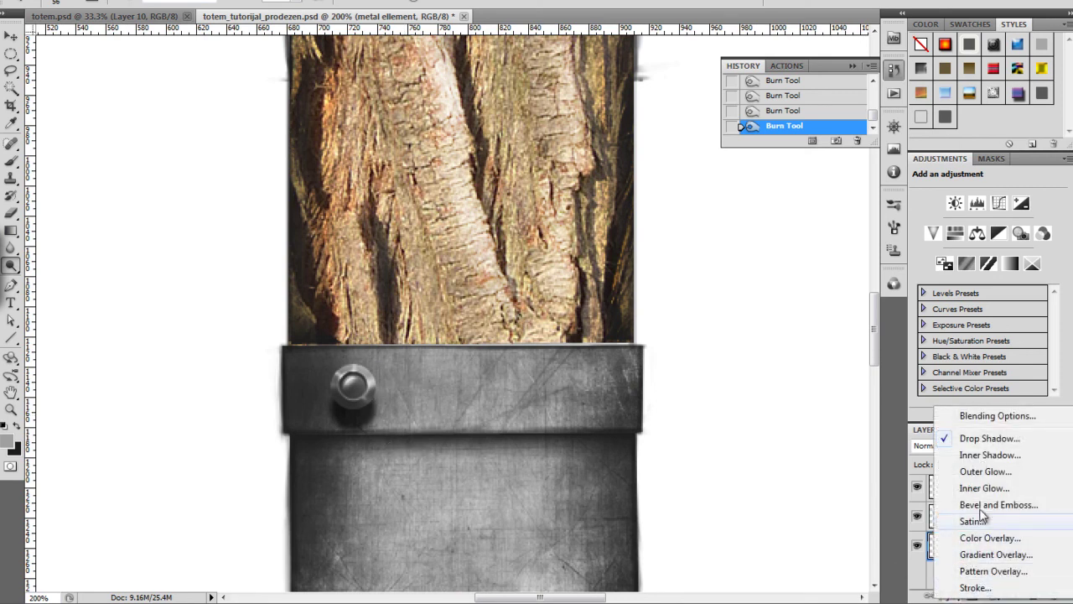
pyautogui.click(972, 439)
pyautogui.doubleClick(624, 278)
pyautogui.write('10')
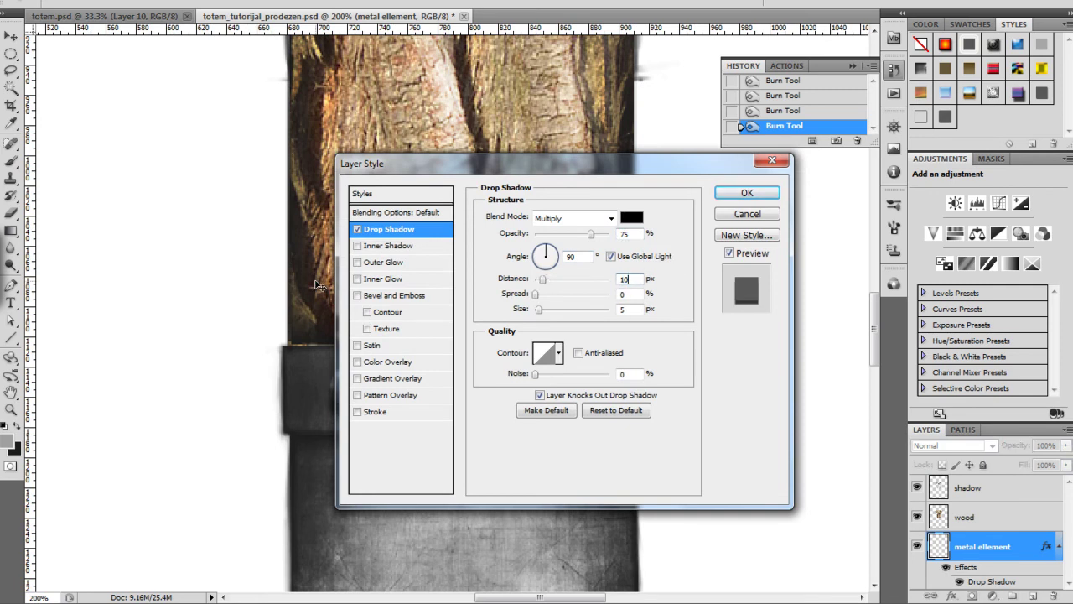
pyautogui.press('Return')
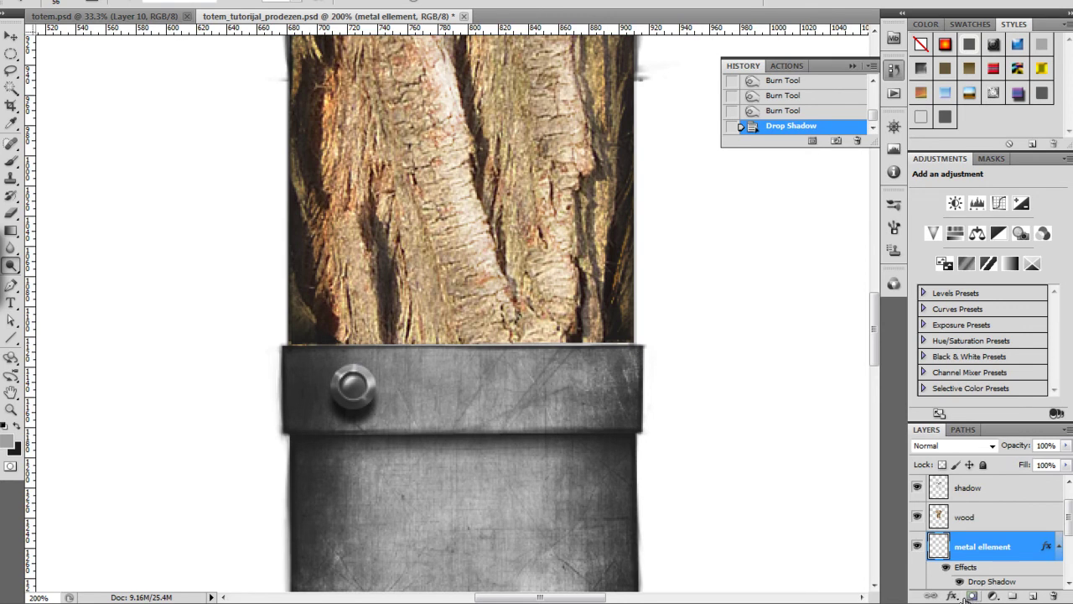
# Compare the rivet with and without its drop shadow, try a 5 px distance, and set the distance to 7 px.
pyautogui.click(952, 595)
pyautogui.click(987, 438)
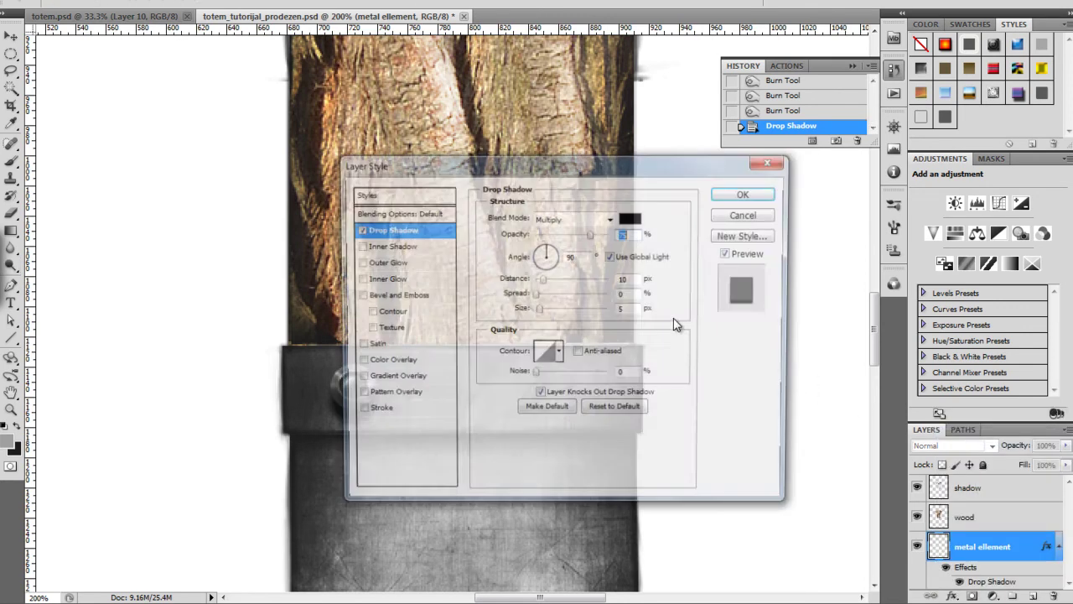
pyautogui.click(465, 226)
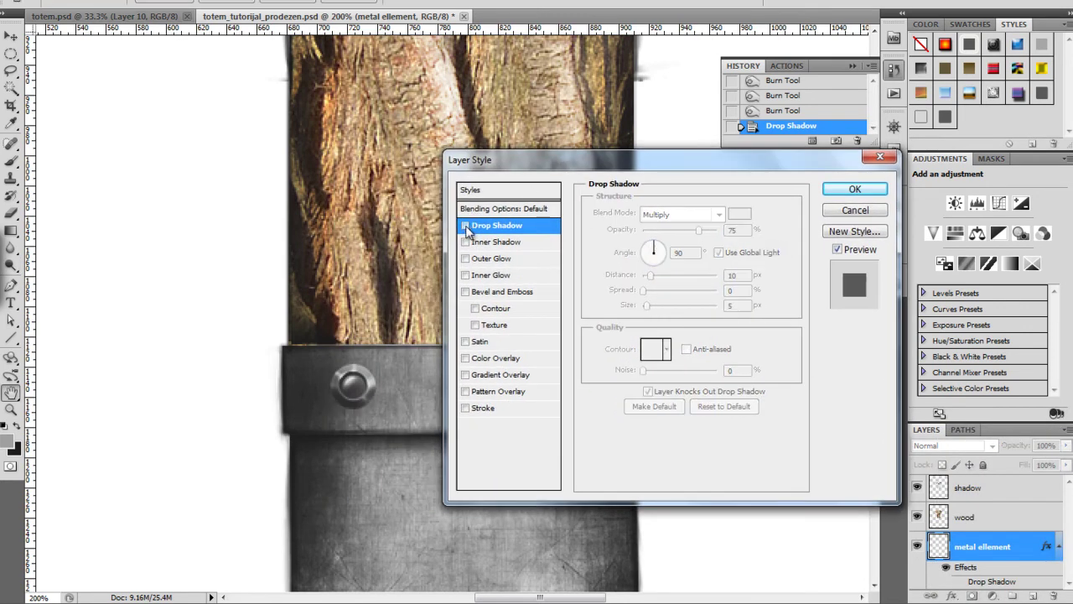
pyautogui.click(465, 226)
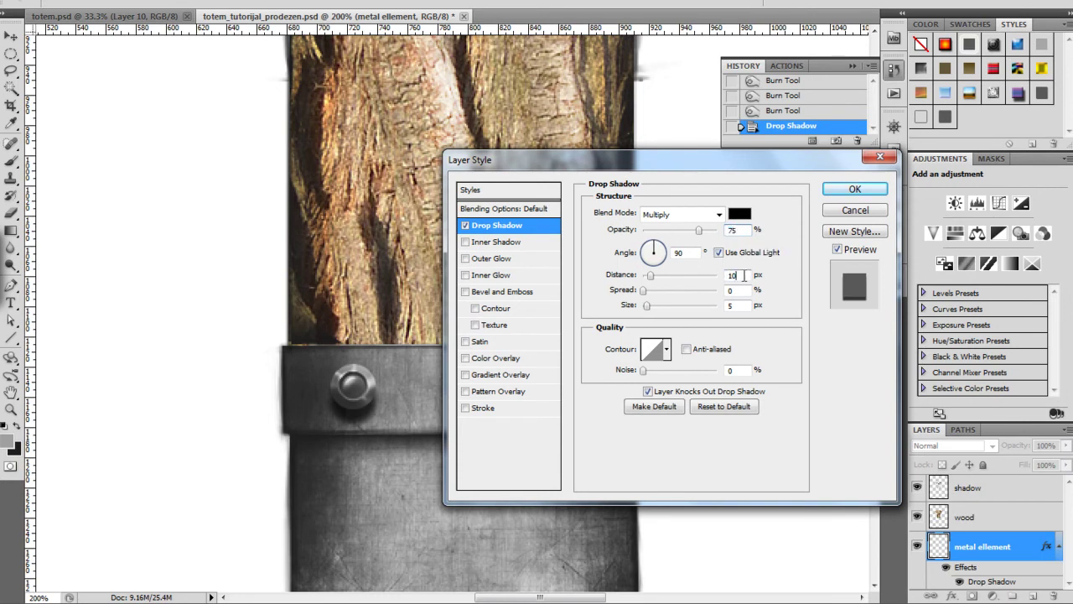
pyautogui.press('Tab')
pyautogui.write('5')
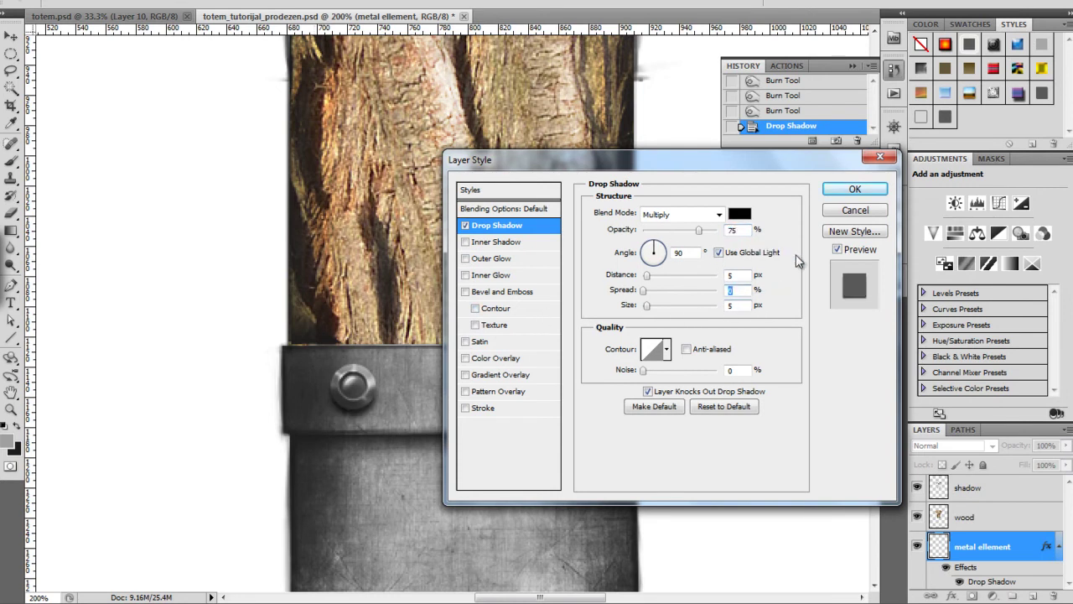
pyautogui.doubleClick(729, 275)
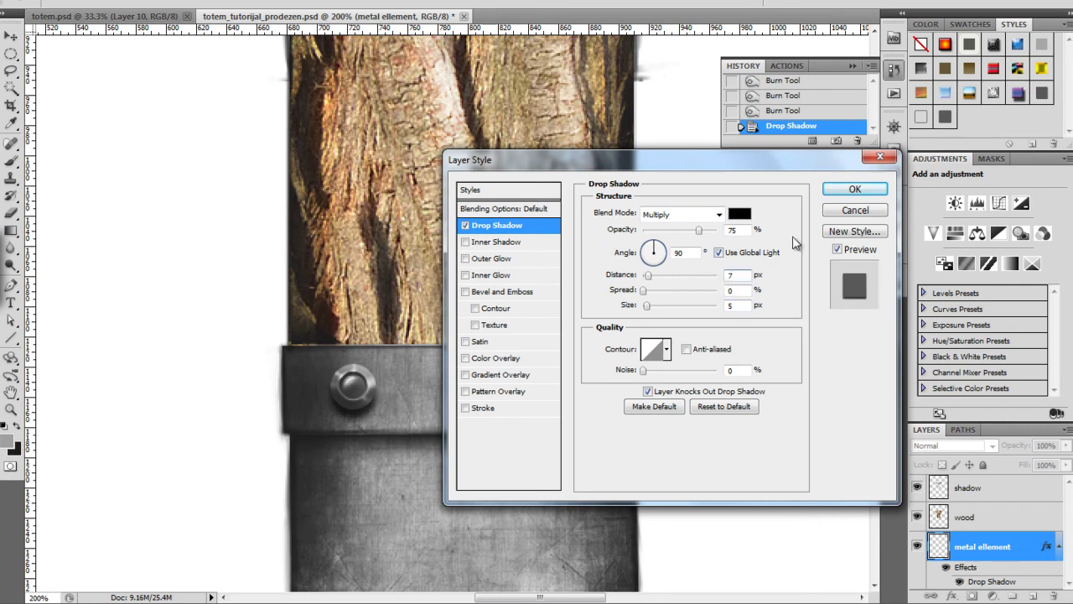
pyautogui.click(848, 192)
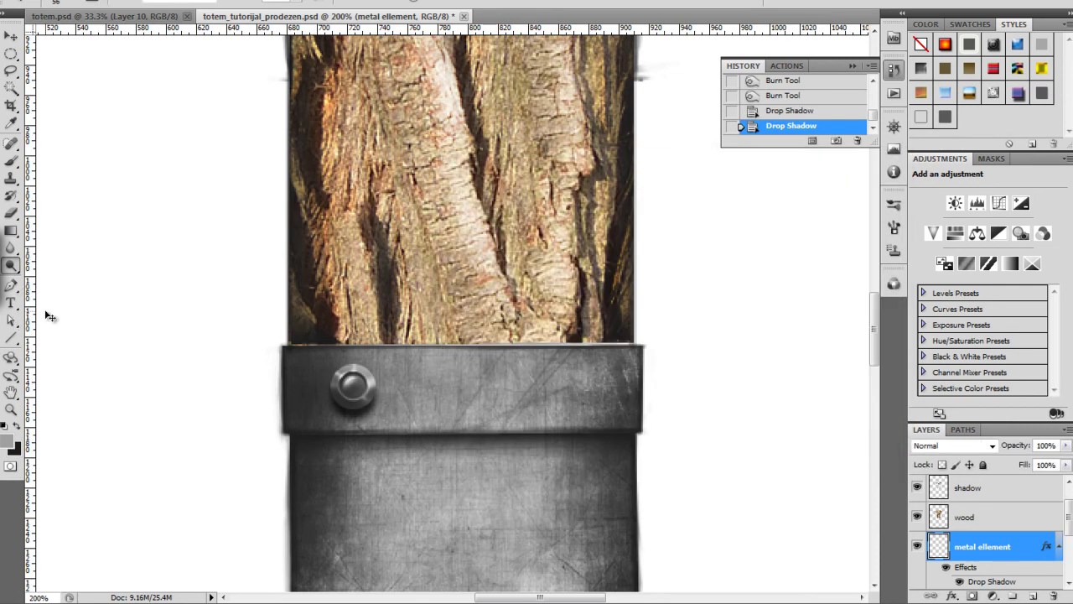
# Undo the accidental fill of the metal ellement layer.
pyautogui.hotkey('ctrl', '-')
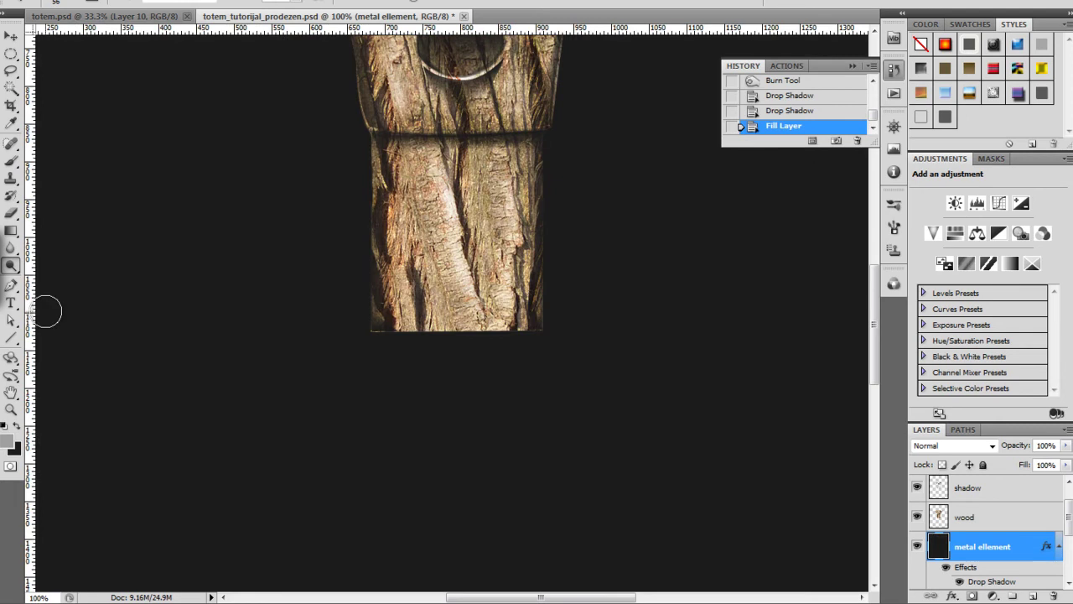
pyautogui.hotkey('ctrl', 'z')
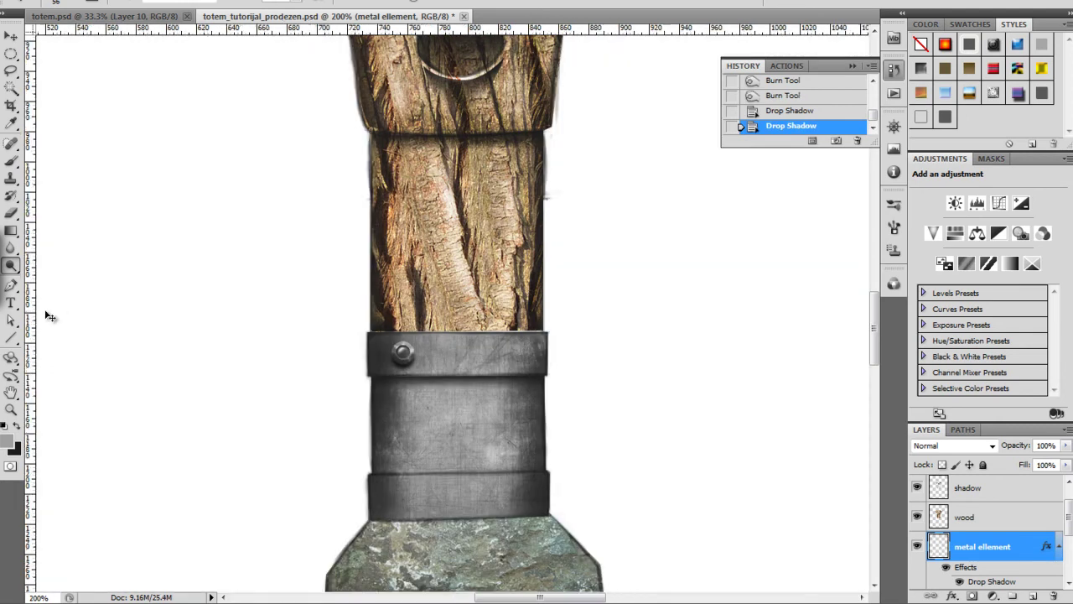
# Duplicate the metal ellement rivet layer and move the copy to the middle of the upper metal band.
pyautogui.hotkey('ctrl', '+')
pyautogui.hotkey('ctrl', '+')
pyautogui.moveTo(567, 462); pyautogui.dragTo(525, 278)
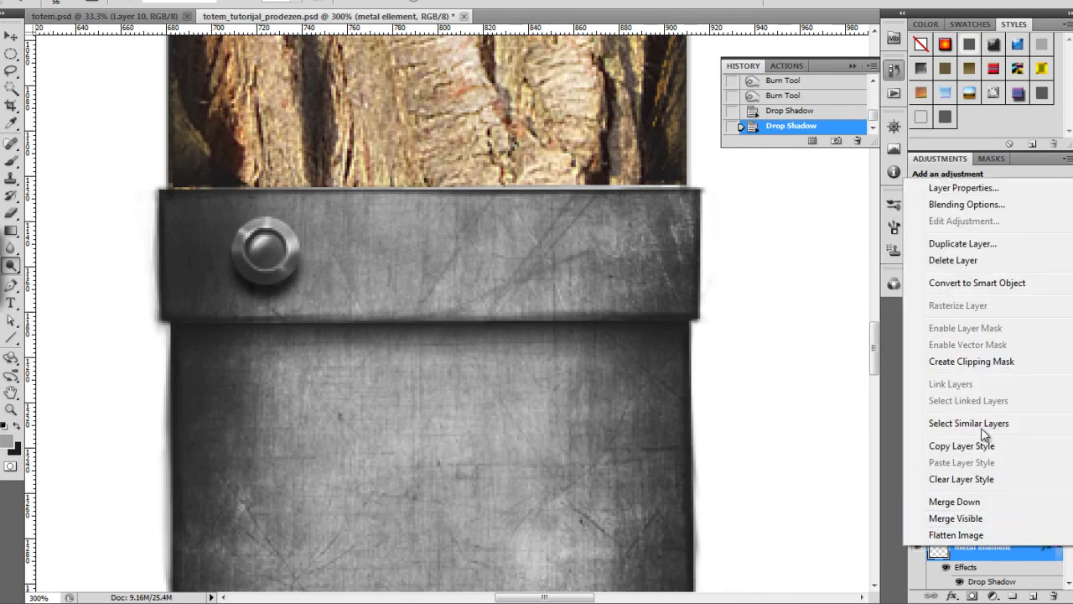
pyautogui.click(946, 248)
pyautogui.click(640, 171)
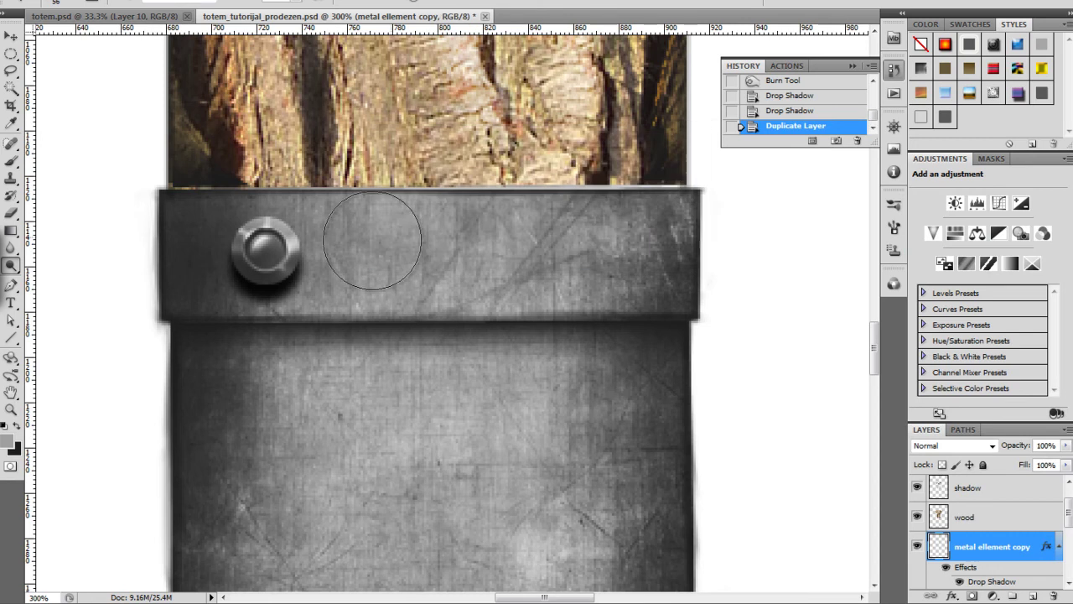
pyautogui.press('v')
pyautogui.moveTo(275, 263); pyautogui.dragTo(453, 256)
# Duplicate the middle rivet's layer and move the new copy near the right end of the upper metal band.
pyautogui.rightClick(960, 544)
pyautogui.click(960, 240)
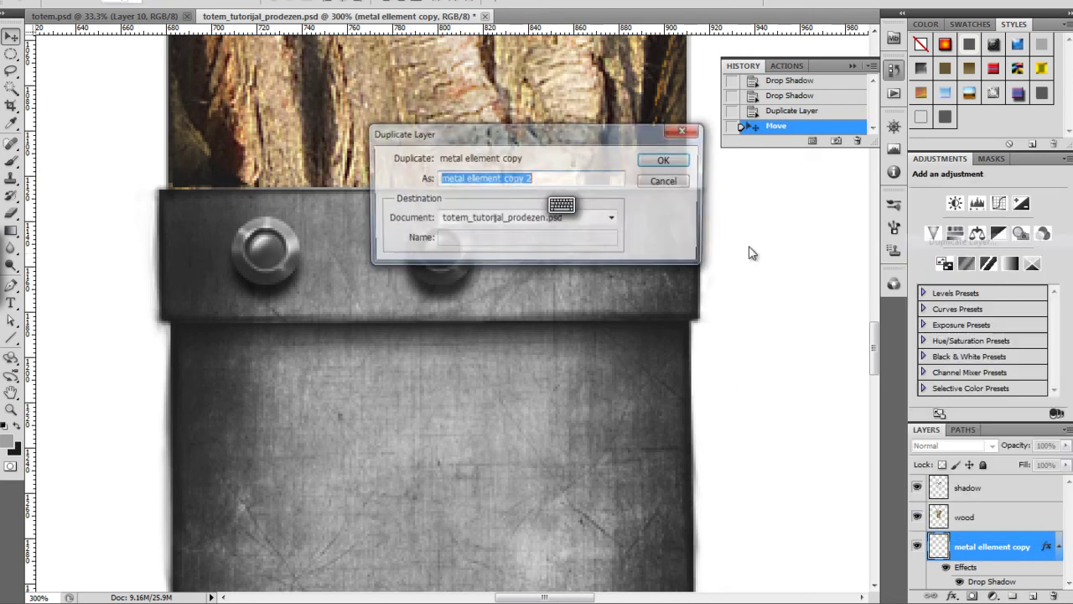
pyautogui.press('Return')
pyautogui.moveTo(457, 250); pyautogui.dragTo(615, 246)
pyautogui.hotkey('ctrl', '-')
pyautogui.hotkey('ctrl', '-')
pyautogui.hotkey('ctrl', '-')
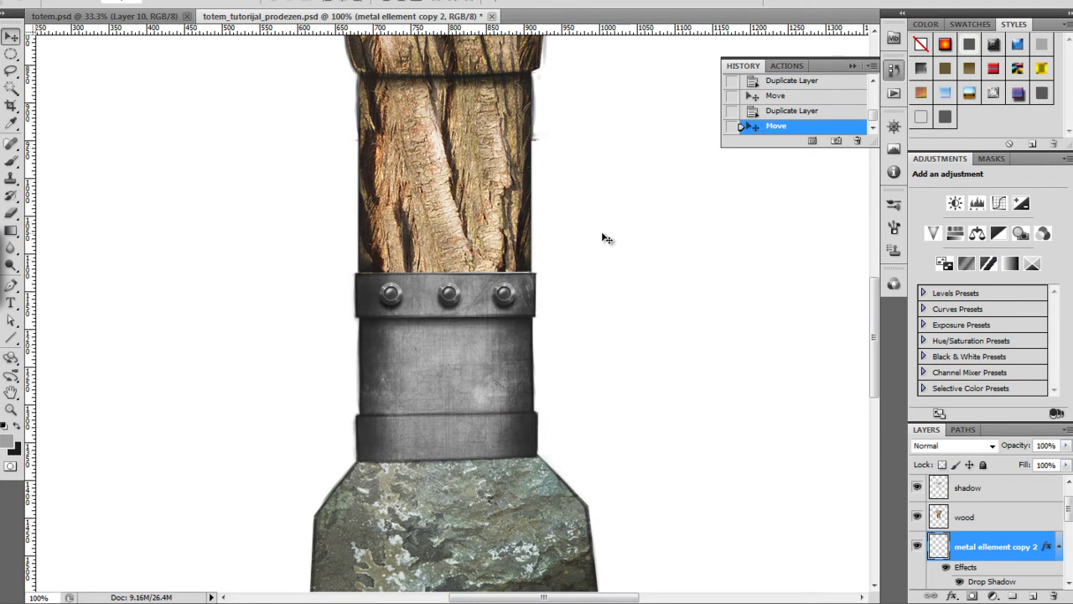
pyautogui.hotkey('ctrl', '-')
# Merge the three metal ellement rivet layers into one layer.
pyautogui.hotkey('ctrl', '+')
pyautogui.hotkey('ctrl', '+')
pyautogui.hotkey('ctrl', '+')
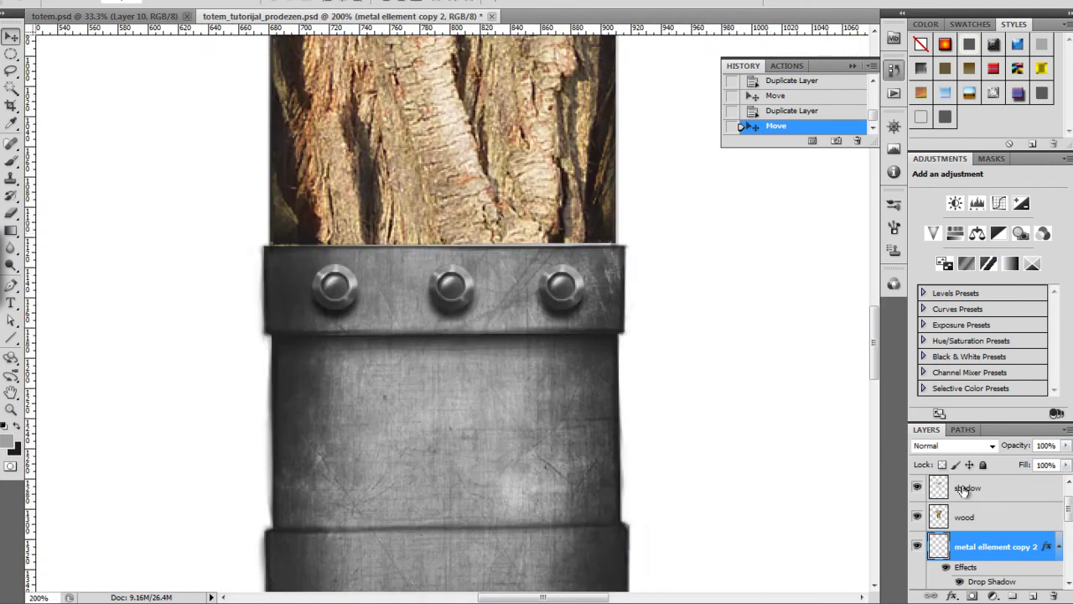
pyautogui.scroll(-3, 1069, 515)
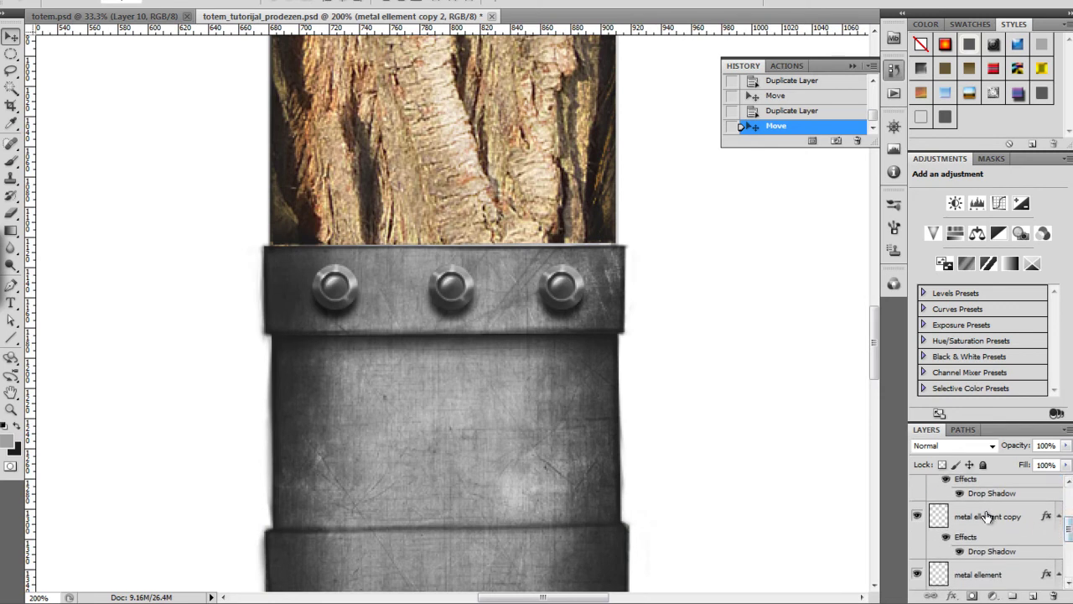
pyautogui.keyDown('ctrl'); pyautogui.click(993, 516); pyautogui.keyUp('ctrl')
pyautogui.keyDown('ctrl'); pyautogui.click(955, 573); pyautogui.keyUp('ctrl')
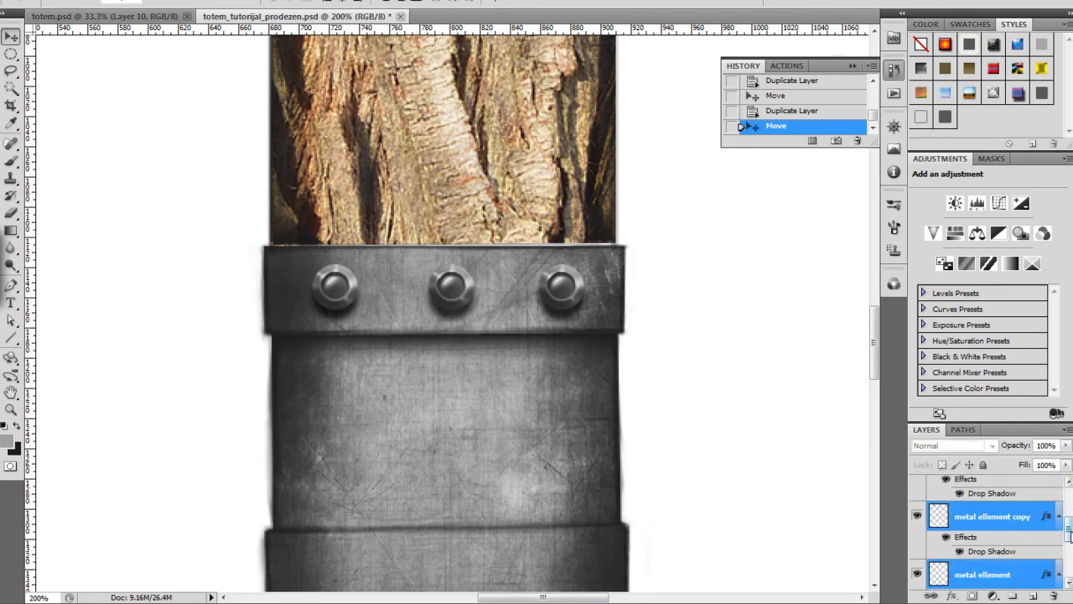
pyautogui.scroll(2, 1069, 534)
pyautogui.rightClick(1004, 512)
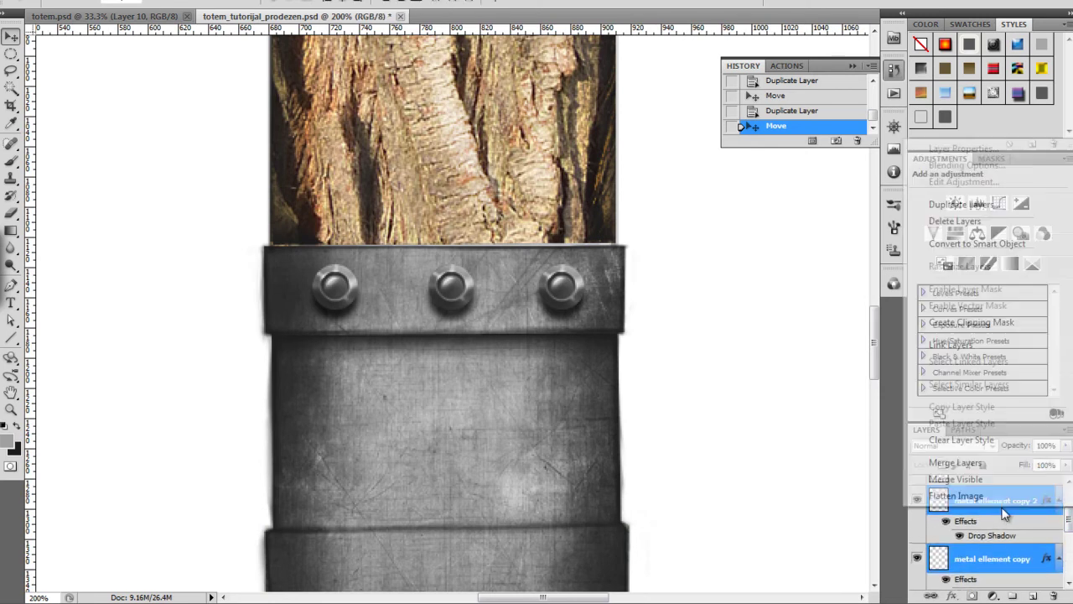
pyautogui.click(972, 462)
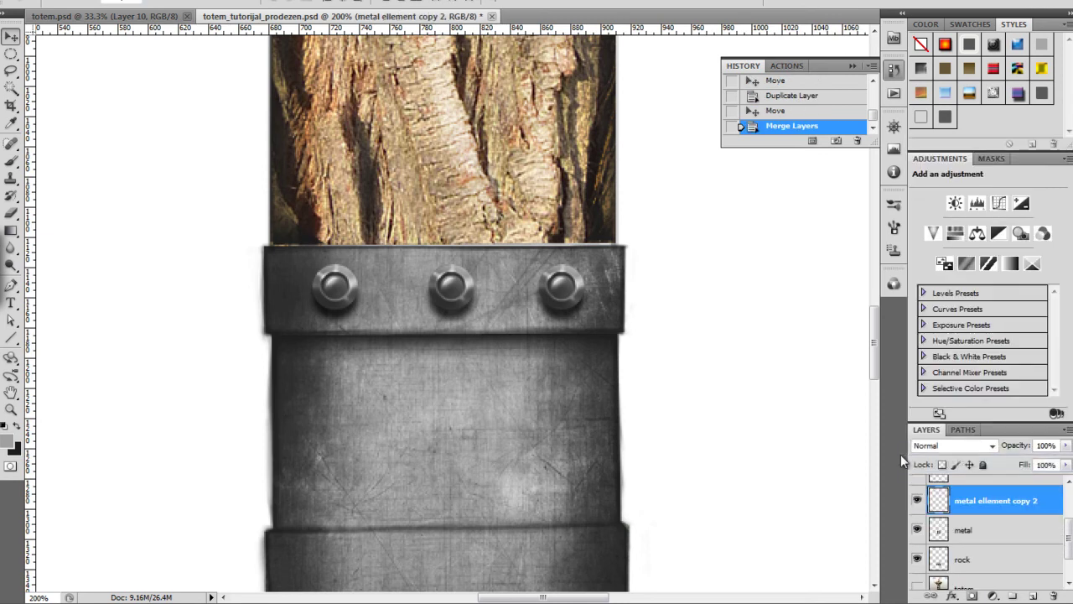
pyautogui.rightClick(968, 503)
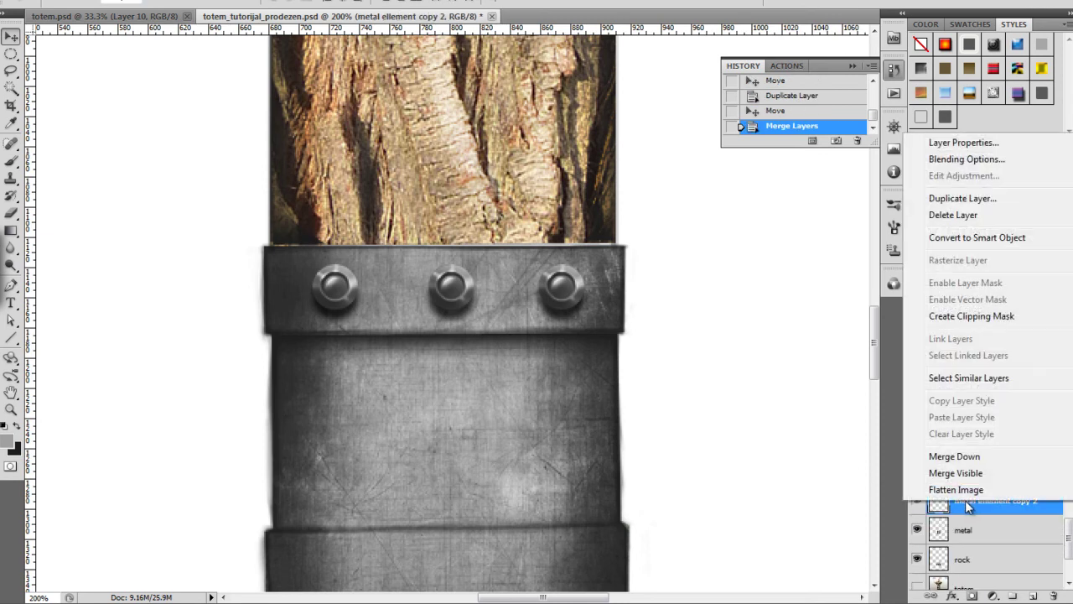
pyautogui.click(967, 507)
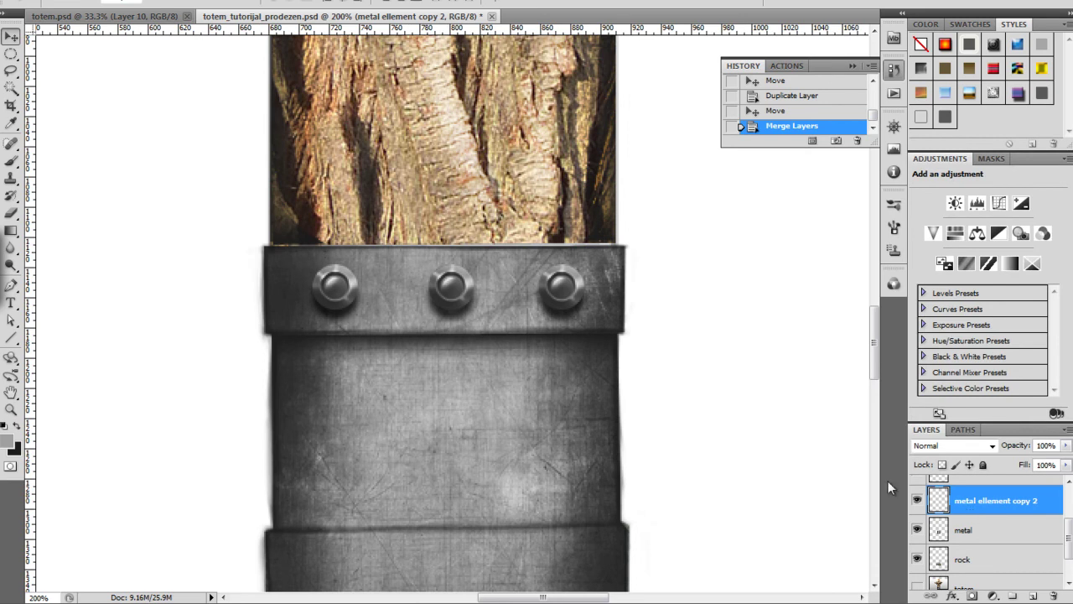
# Apply a Dodge stroke beneath the left rivet on the merged rivet layer, then compare the band with that layer hidden and shown.
pyautogui.hotkey('ctrl', '-')
pyautogui.hotkey('ctrl', '-')
pyautogui.hotkey('ctrl', '-')
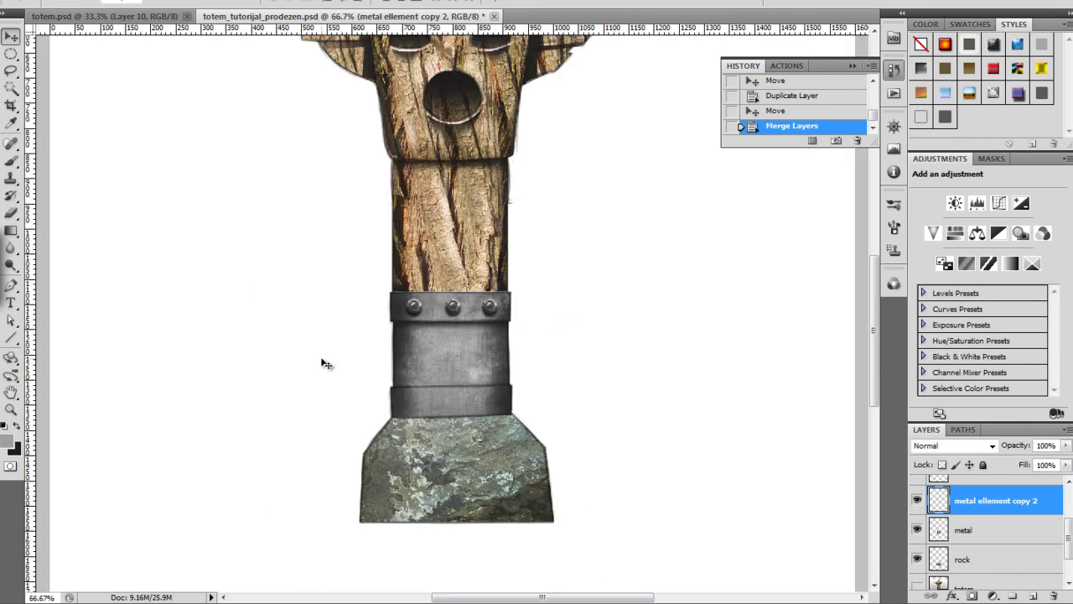
pyautogui.hotkey('ctrl', '+')
pyautogui.hotkey('ctrl', '+')
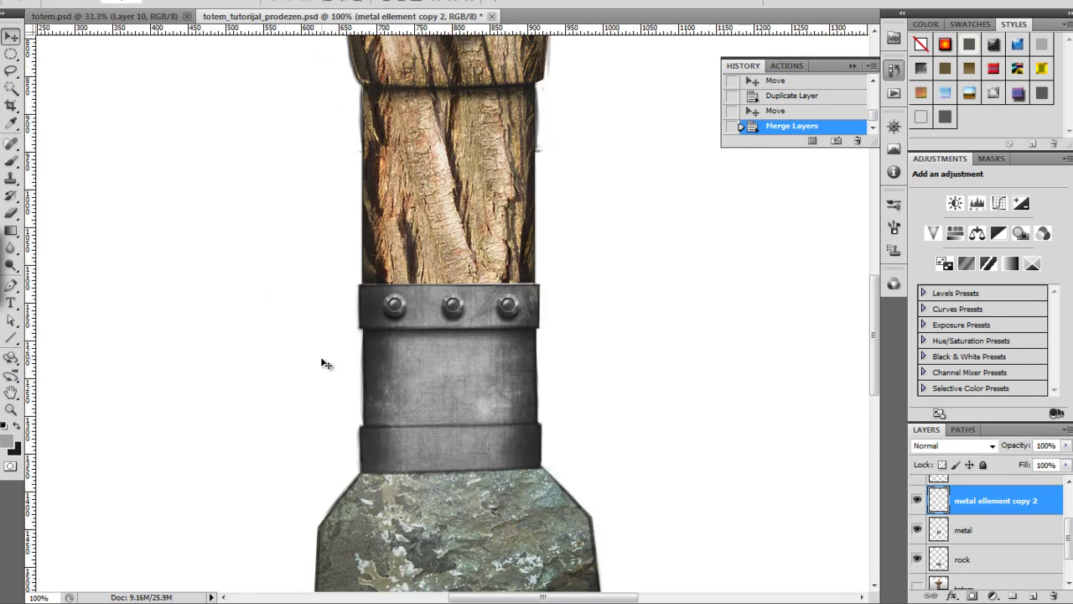
pyautogui.hotkey('ctrl', '+')
pyautogui.press('o')
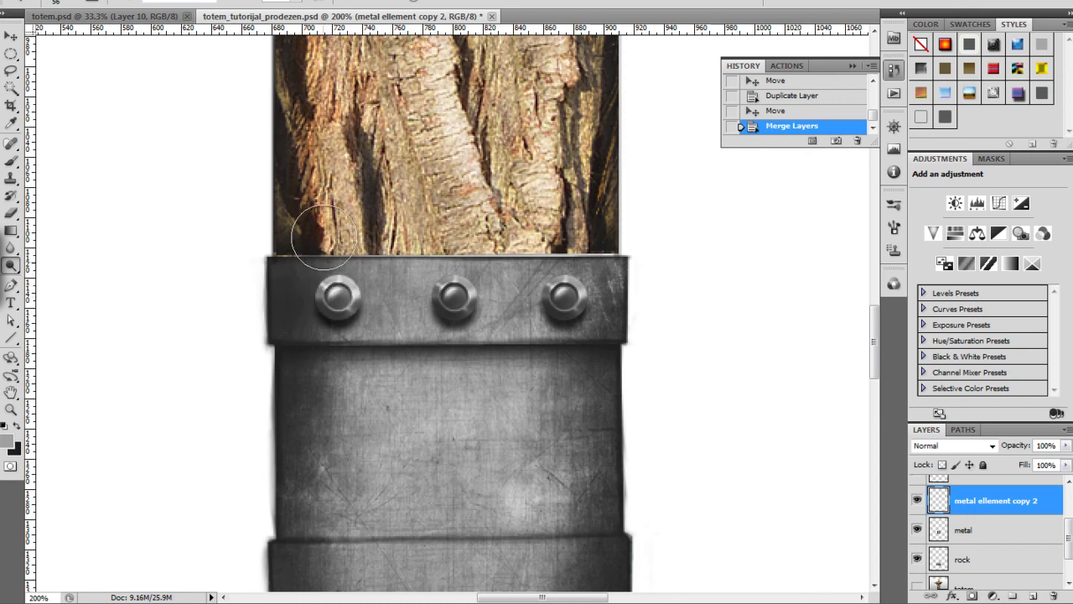
pyautogui.moveTo(339, 373); pyautogui.dragTo(359, 383)
pyautogui.moveTo(1069, 543); pyautogui.dragTo(1069, 522)
pyautogui.click(917, 541)
pyautogui.click(917, 541)
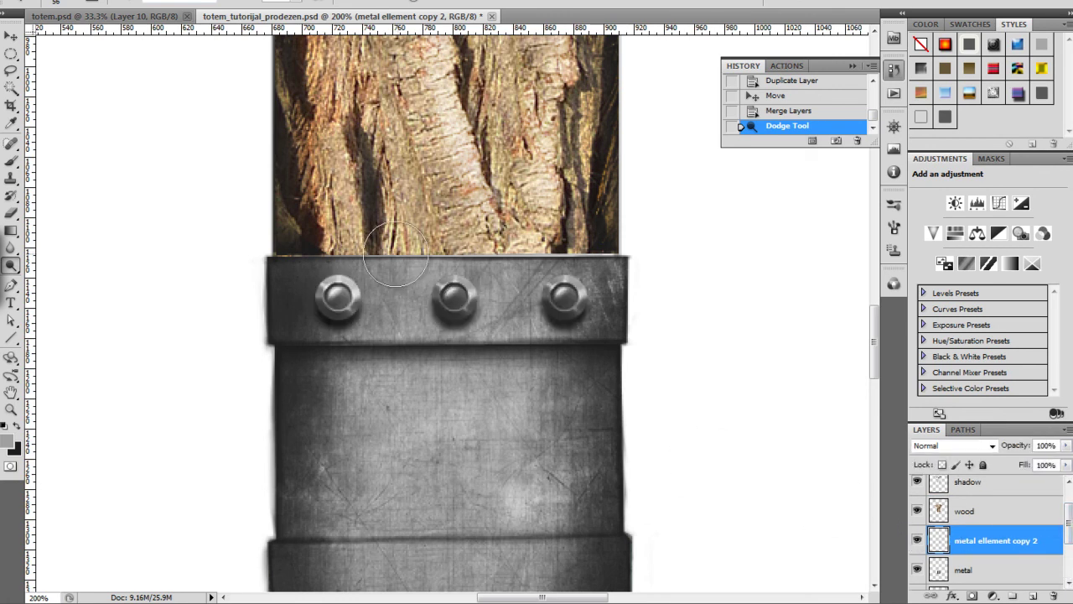
# Darken the left and right rivets with short Burn strokes, undoing and redoing the first attempt below the left one.
pyautogui.keyDown('alt'); pyautogui.click(326, 336); pyautogui.keyUp('alt')
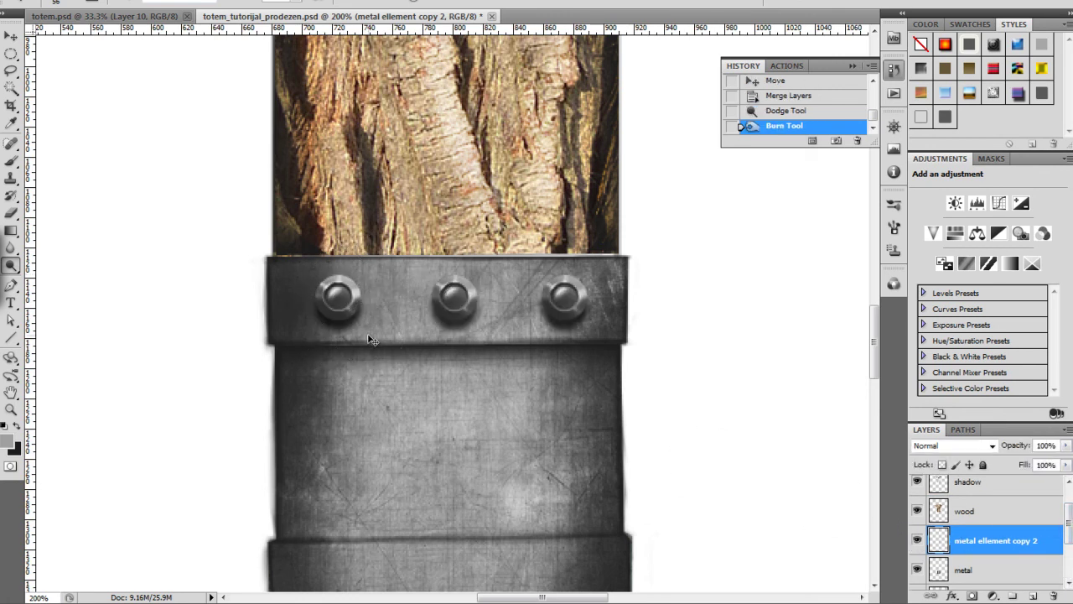
pyautogui.hotkey('ctrl', 'z')
pyautogui.keyDown('alt'); pyautogui.click(327, 324); pyautogui.keyUp('alt')
pyautogui.keyDown('alt'); pyautogui.click(331, 285); pyautogui.keyUp('alt')
pyautogui.moveTo(559, 302)
pyautogui.mouseDown()
pyautogui.moveTo(565, 287)
pyautogui.moveTo(570, 310)
pyautogui.mouseUp()
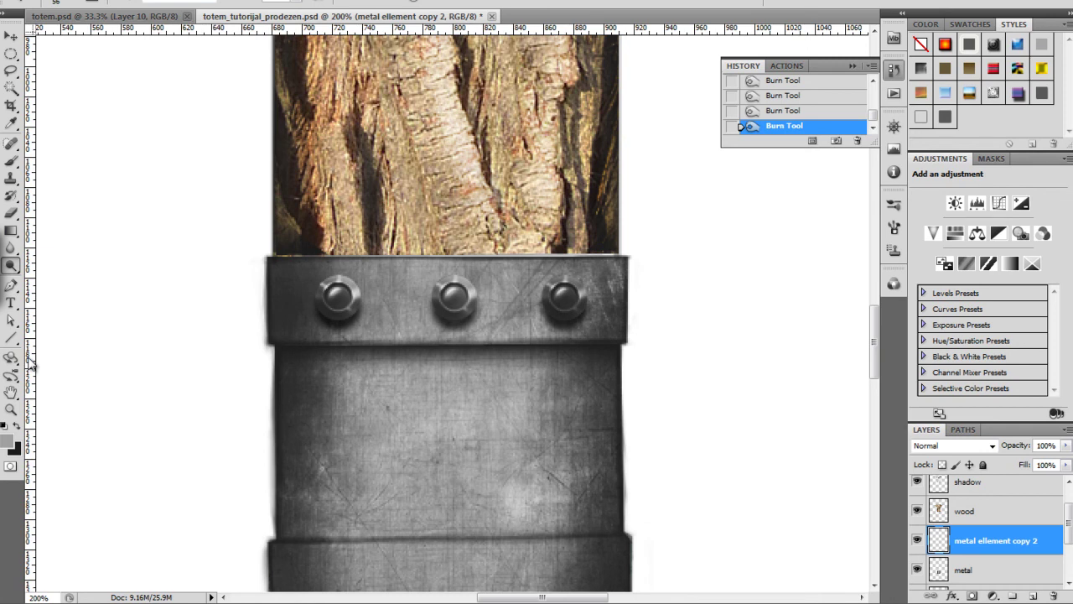
# Step back in the history to before the last Burn stroke on the rivets.
pyautogui.hotkey('ctrl', '-')
pyautogui.hotkey('ctrl', '-')
pyautogui.press('z')
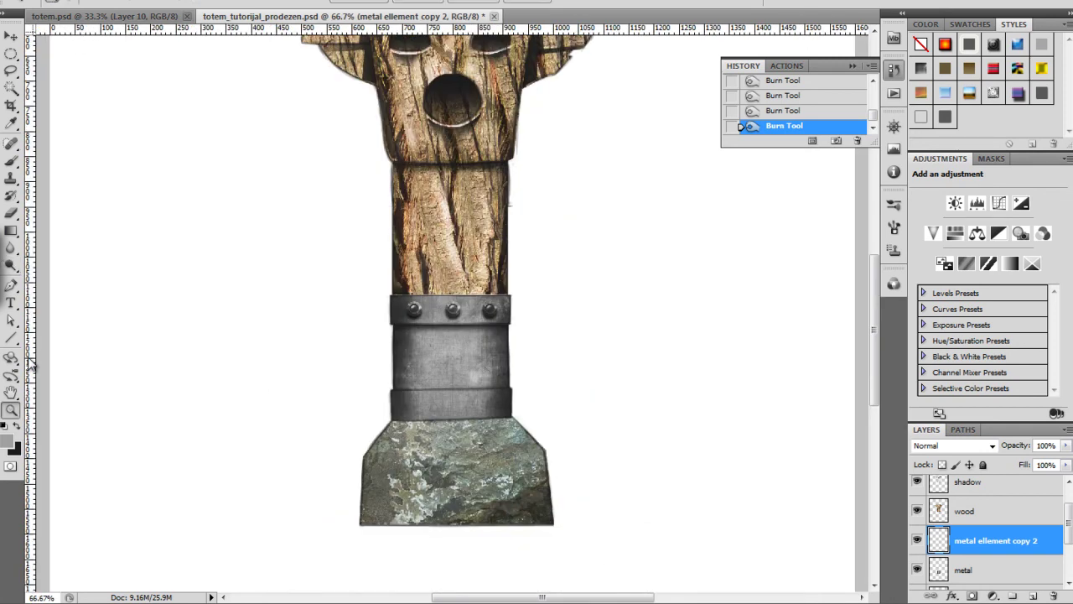
pyautogui.click(773, 113)
# Duplicate the merged rivet layer and move the copy straight down onto the lower metal band.
pyautogui.hotkey('ctrl', '+')
pyautogui.hotkey('ctrl', '+')
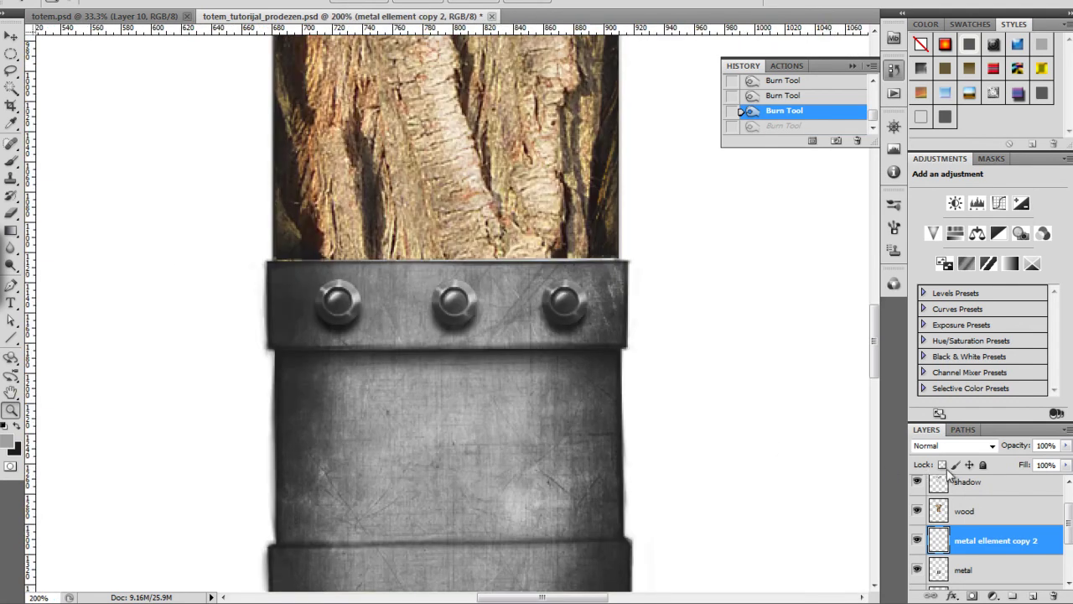
pyautogui.rightClick(969, 543)
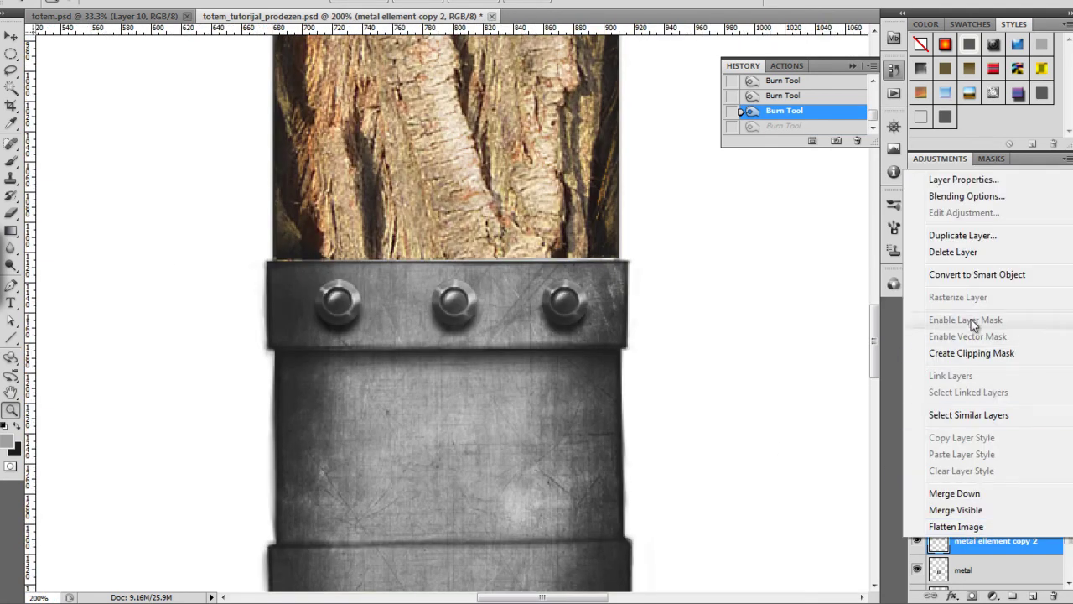
pyautogui.click(946, 233)
pyautogui.click(663, 161)
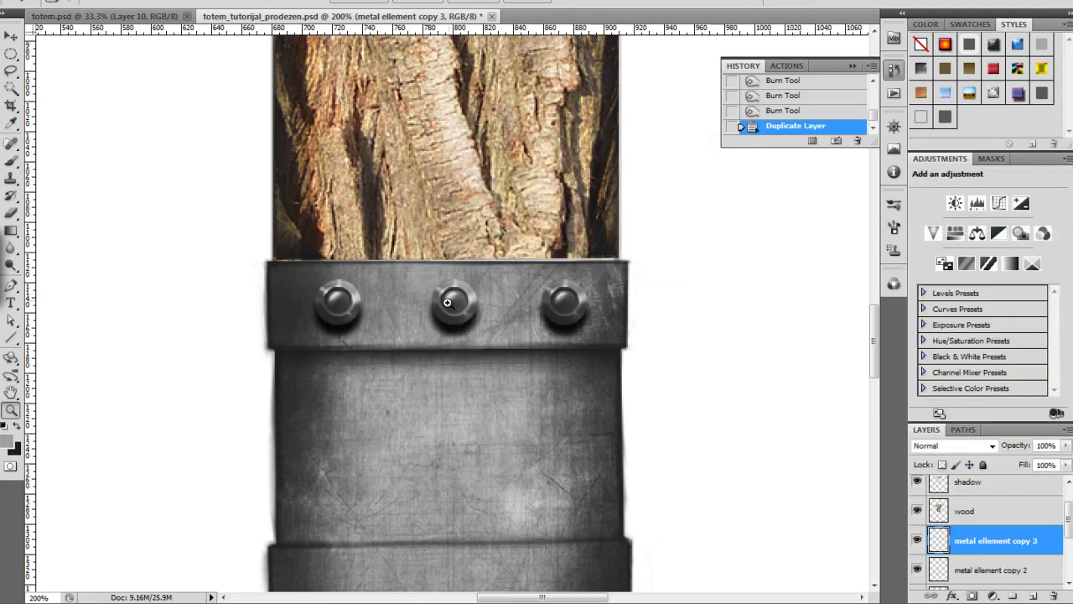
pyautogui.press('v')
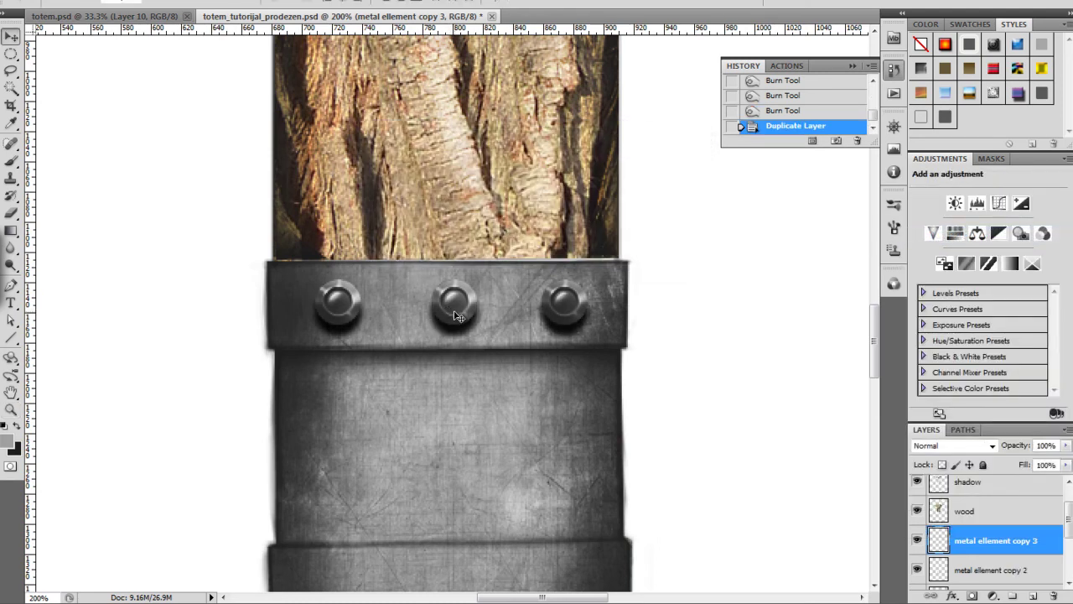
pyautogui.moveTo(453, 318); pyautogui.dragTo(449, 457)
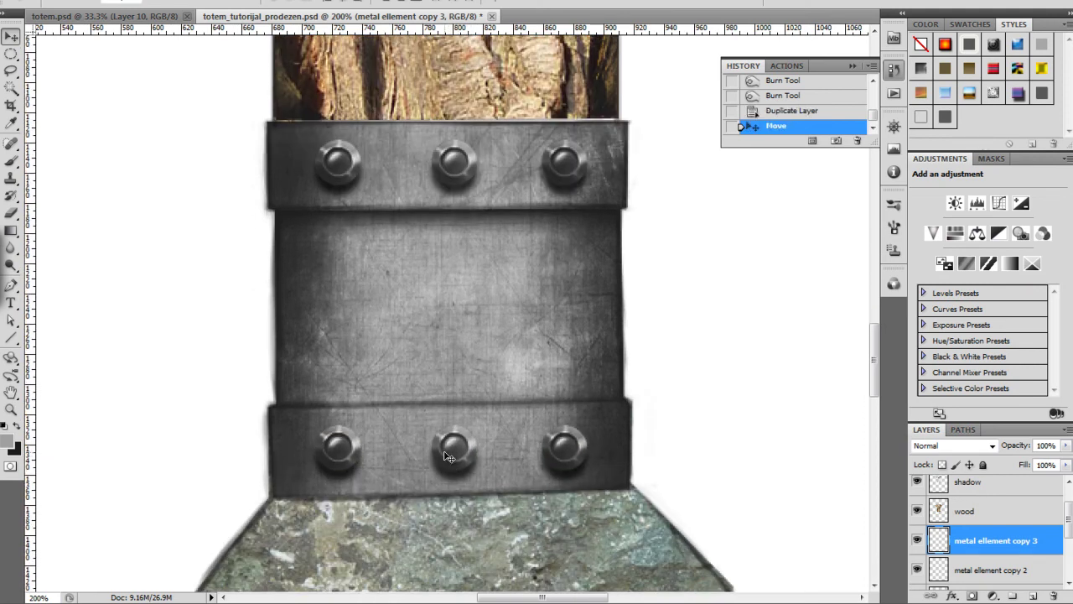
# Examine the whole totem and its lower part with rivets on both metal bands.
pyautogui.hotkey('ctrl', '-')
pyautogui.hotkey('ctrl', '-')
pyautogui.hotkey('ctrl', '-')
pyautogui.hotkey('ctrl', '-')
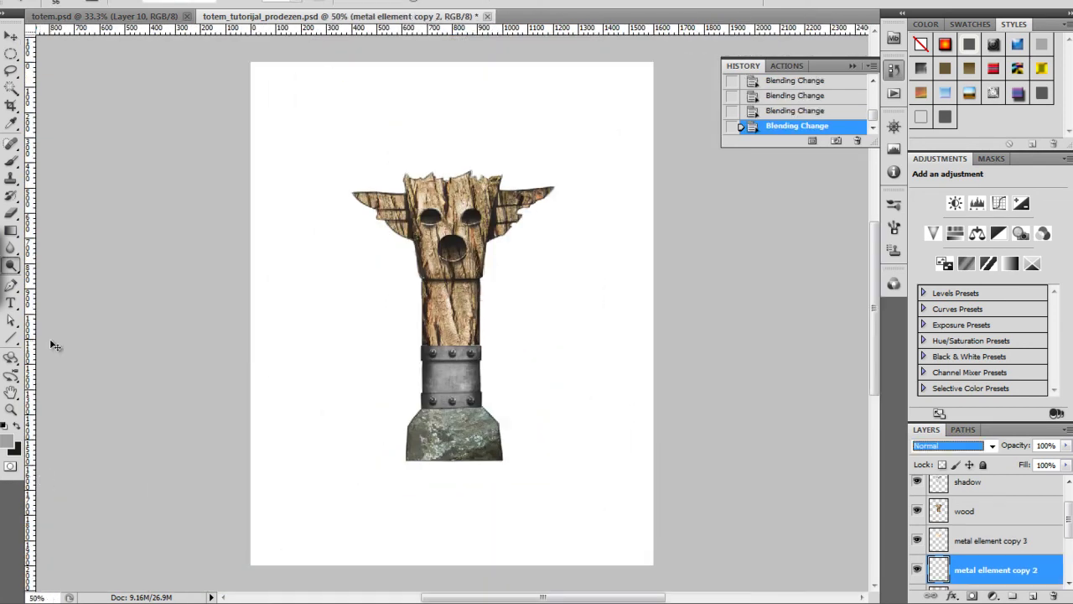
pyautogui.hotkey('ctrl', '+')
pyautogui.hotkey('ctrl', '+')
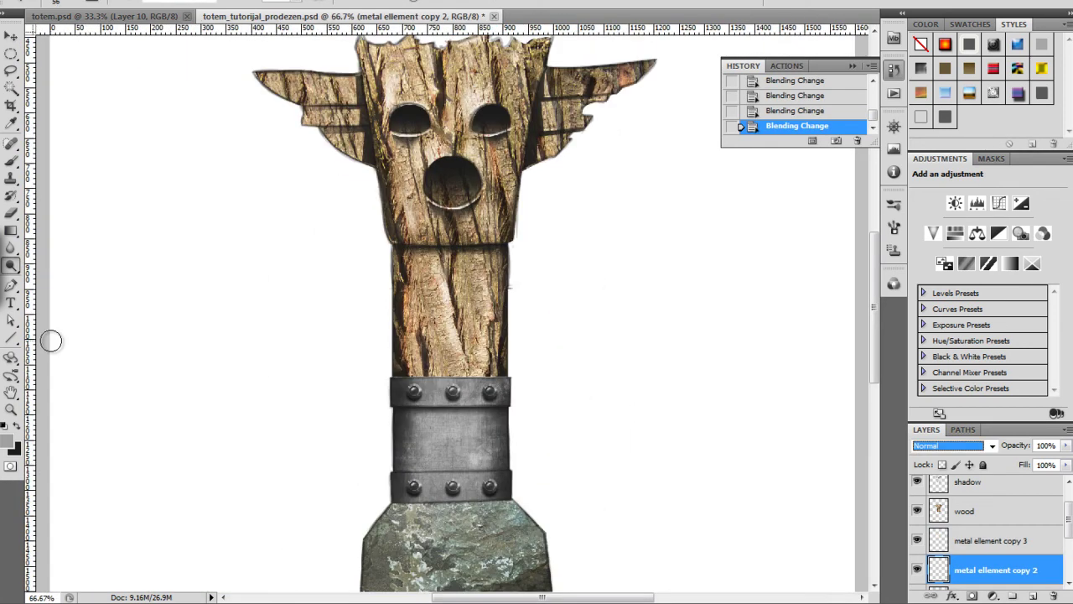
pyautogui.moveTo(500, 474); pyautogui.dragTo(503, 334)
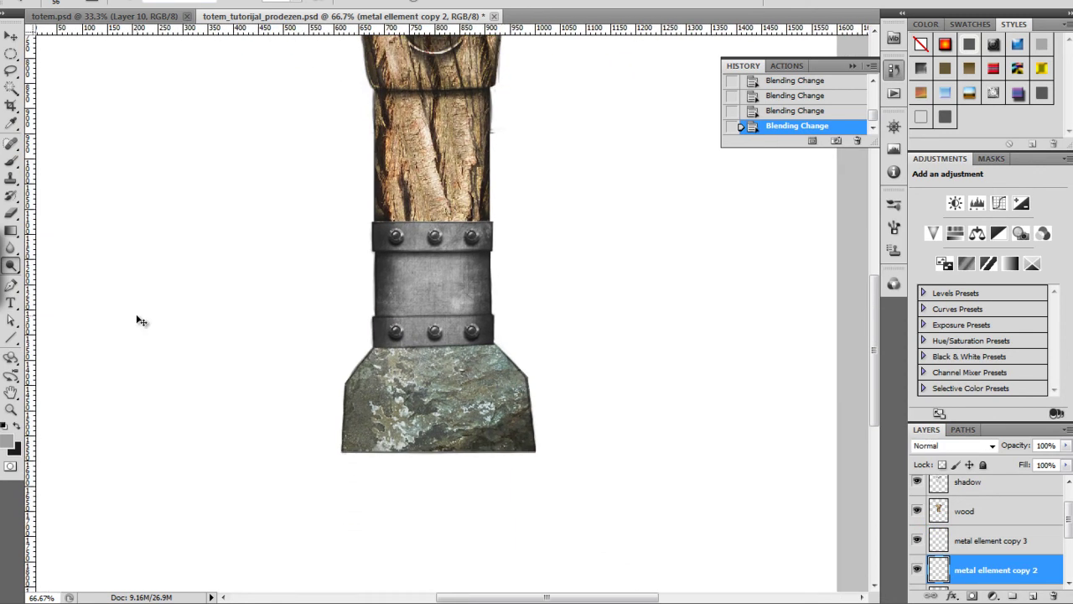
pyautogui.hotkey('ctrl', '+')
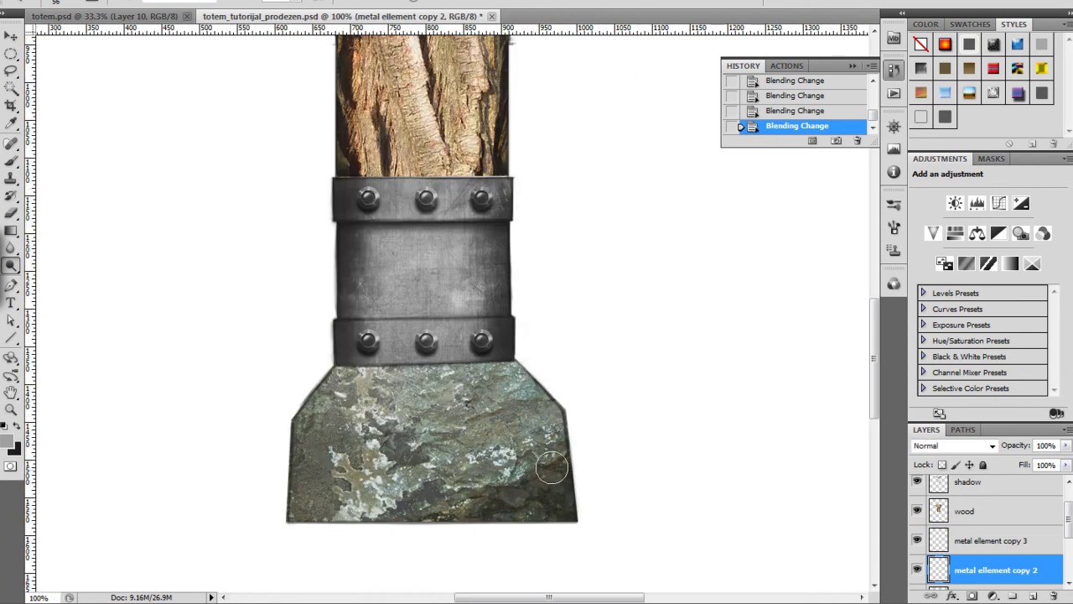
# On the shadow layer, draw a thin closed Pen path along the rock's top edge under the metal band and adjust its right corner anchor.
pyautogui.scroll(-3, 1027, 515)
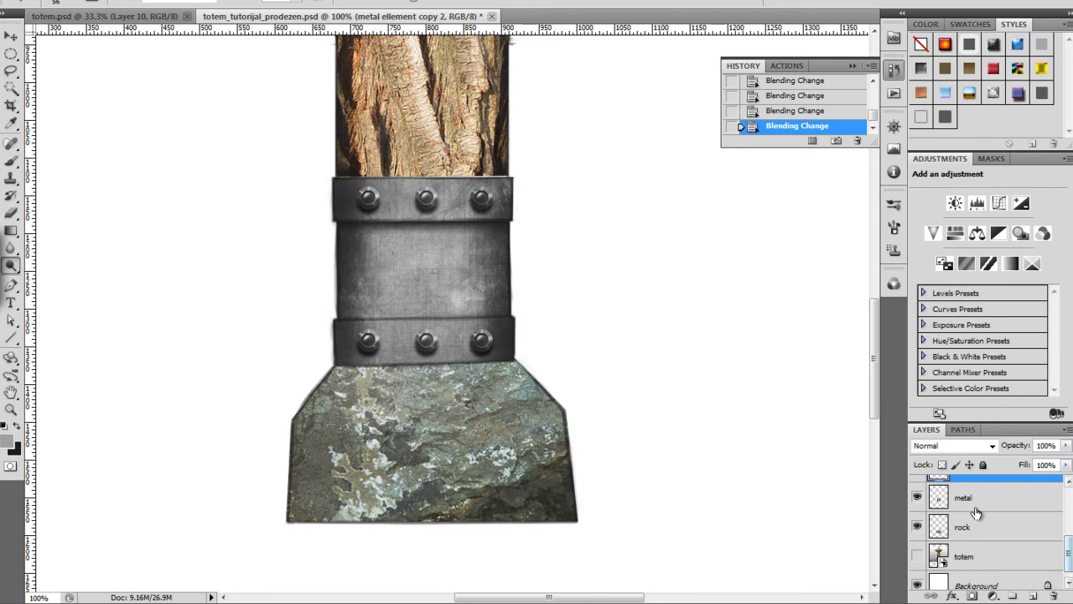
pyautogui.click(961, 528)
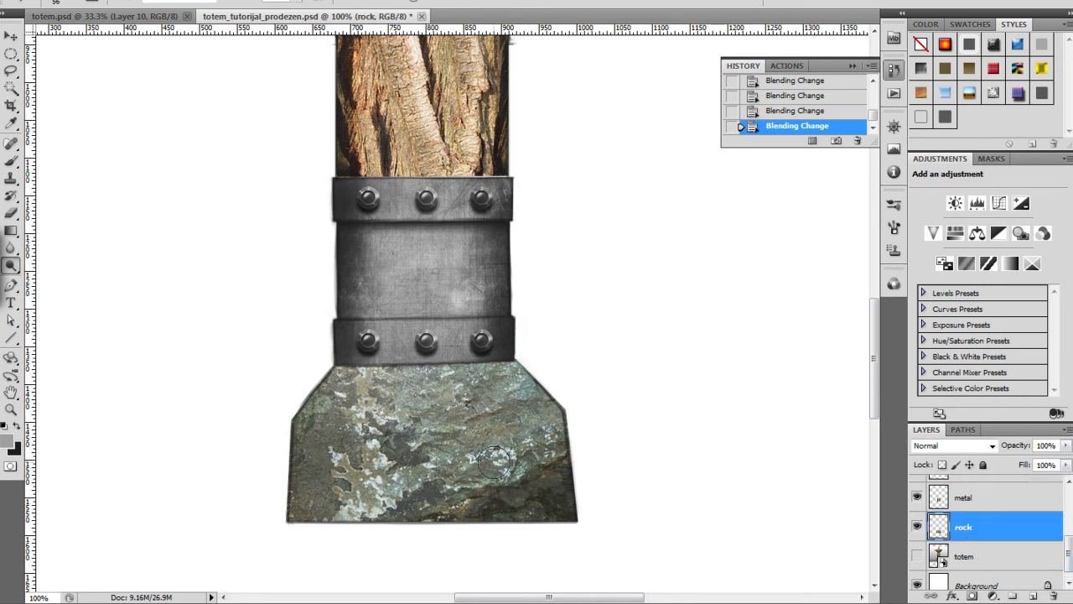
pyautogui.press('p')
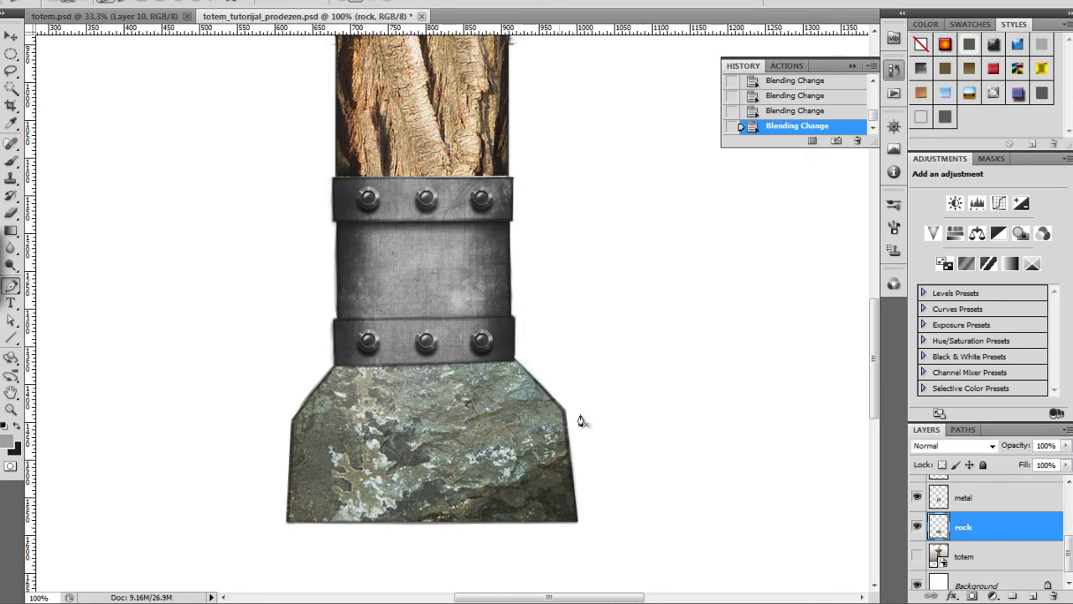
pyautogui.scroll(5, 1031, 528)
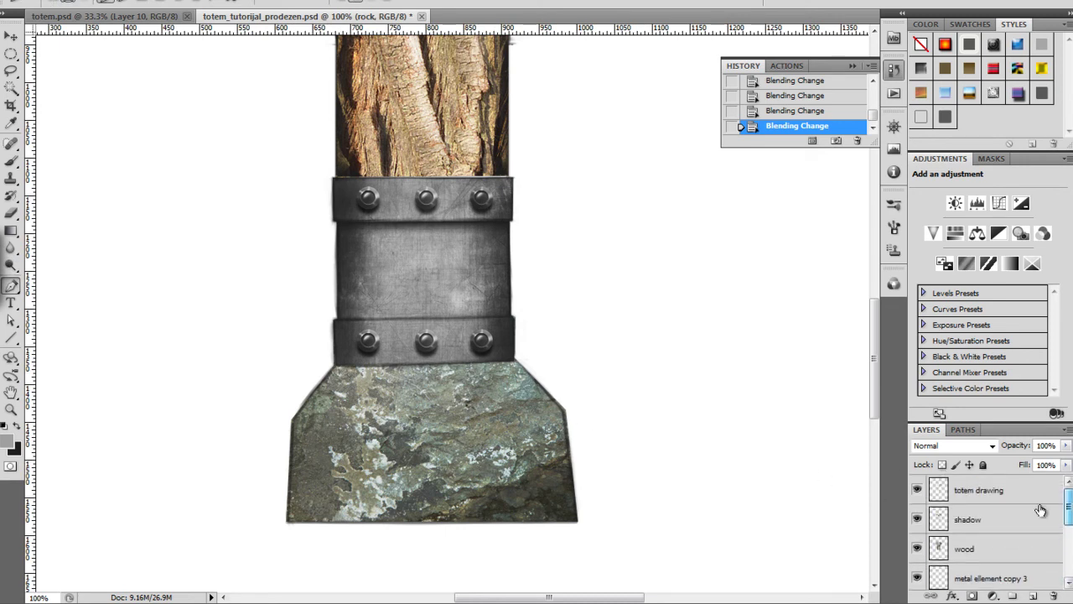
pyautogui.click(1006, 519)
pyautogui.click(335, 370)
pyautogui.click(333, 381)
pyautogui.click(527, 380)
pyautogui.click(514, 365)
pyautogui.click(336, 370)
pyautogui.press('a')
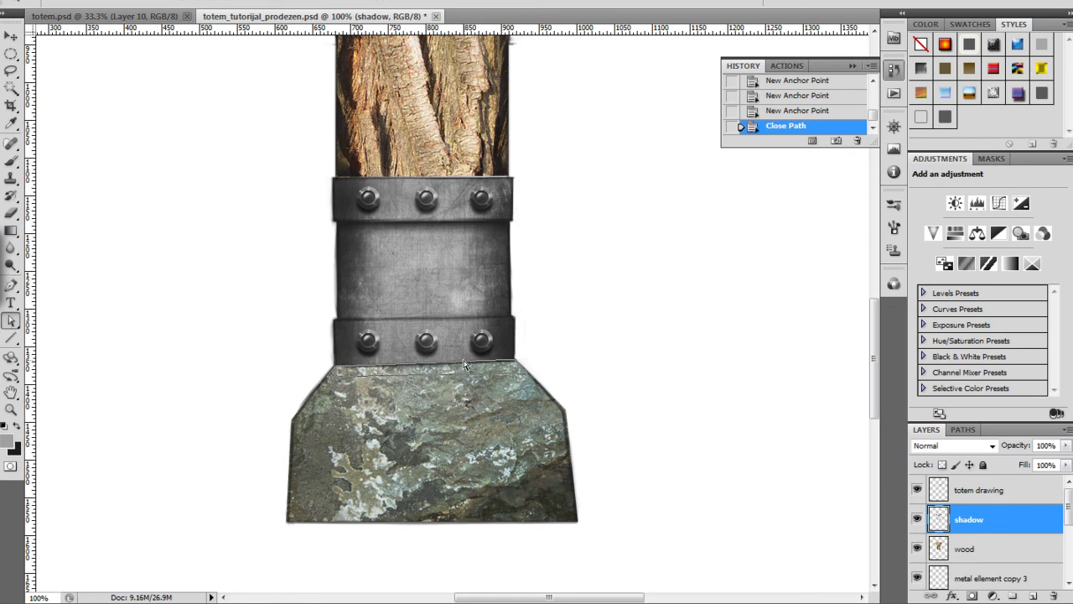
pyautogui.moveTo(517, 360); pyautogui.dragTo(513, 367)
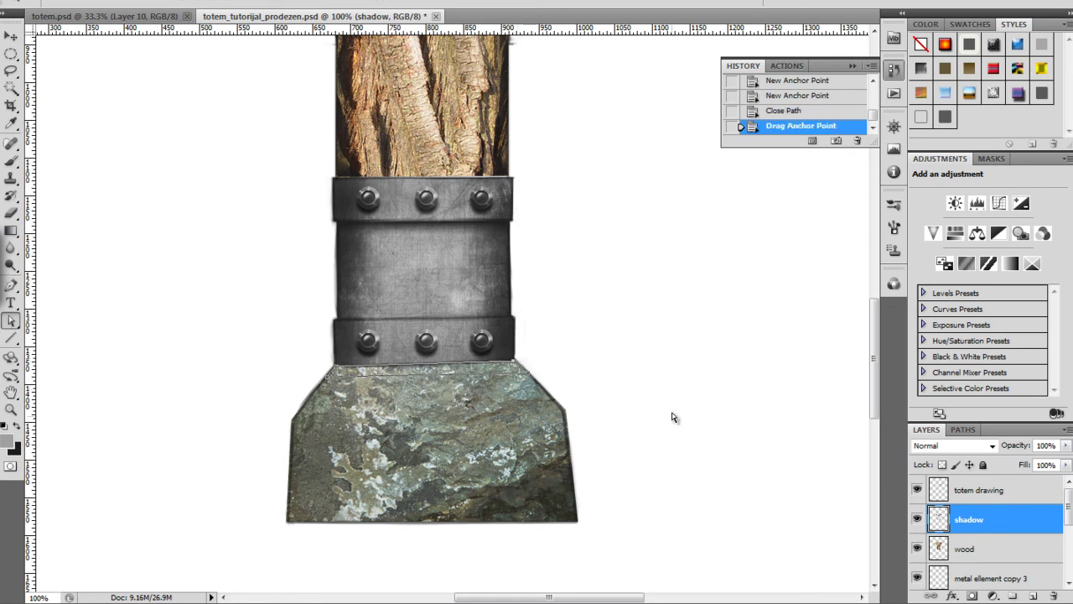
# Load the thin strip's work path as a selection and invert the selection.
pyautogui.click(963, 429)
pyautogui.click(984, 591)
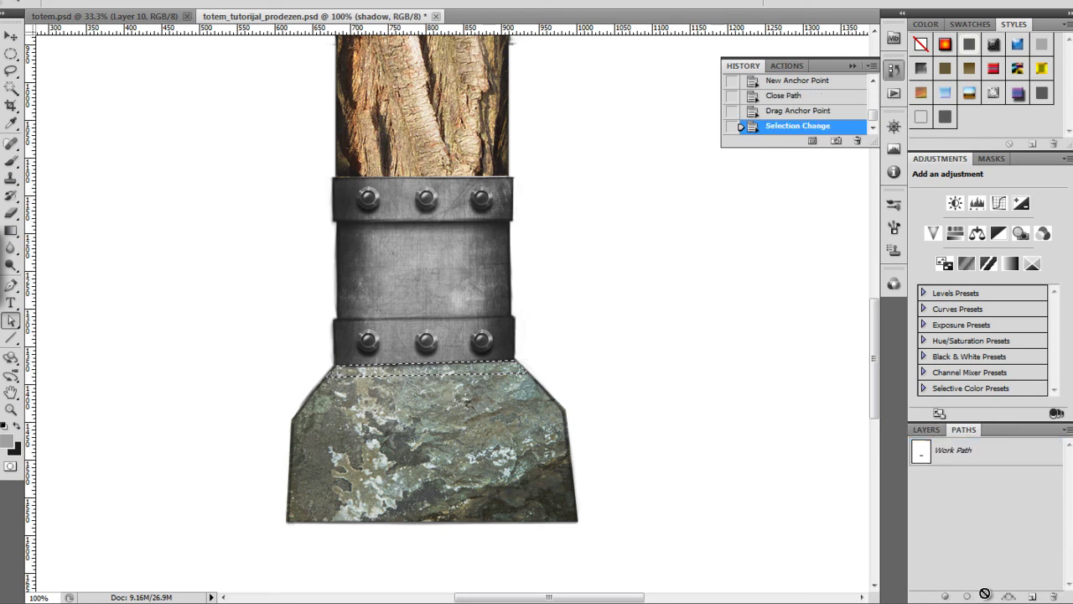
pyautogui.hotkey('ctrl', 'shift', 'i')
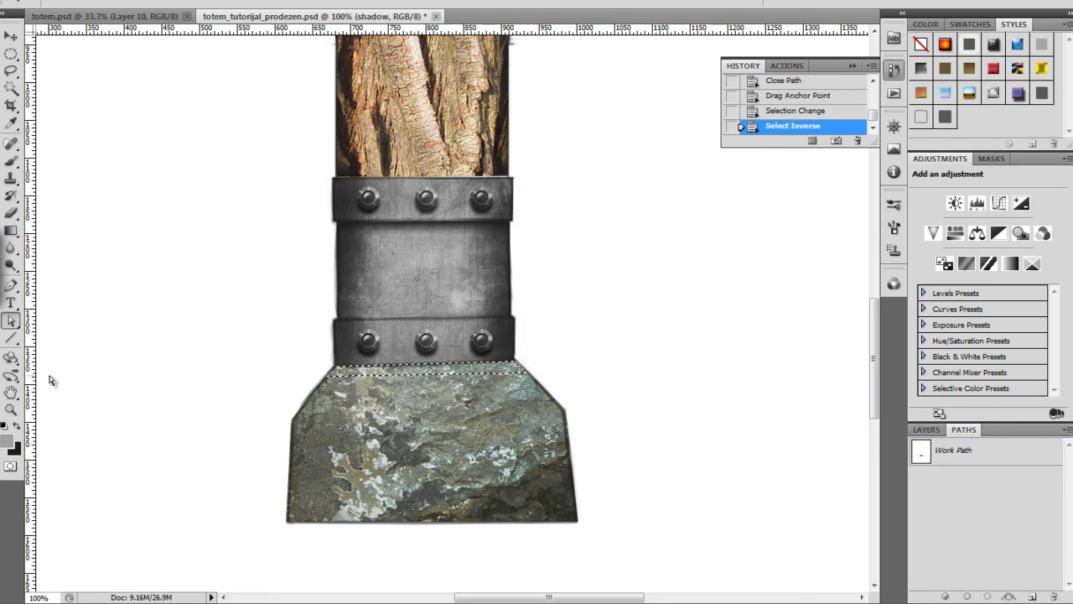
# Swap to the dark foreground colour, fill the strip selection below the metal band with a short downward gradient, and deselect.
pyautogui.press('g')
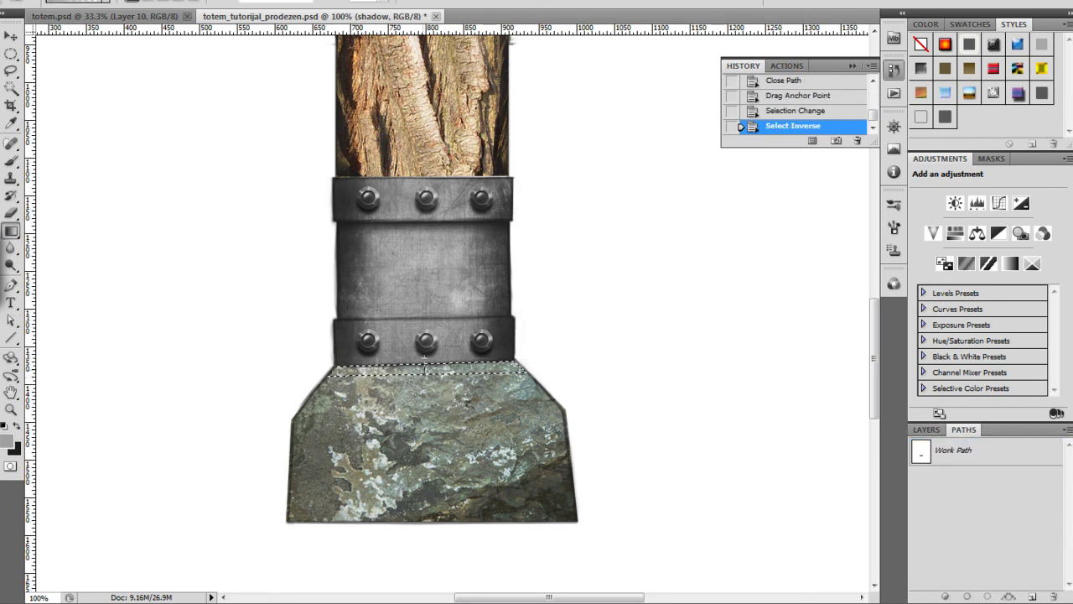
pyautogui.moveTo(424, 370); pyautogui.dragTo(425, 376)
pyautogui.hotkey('ctrl', 'z')
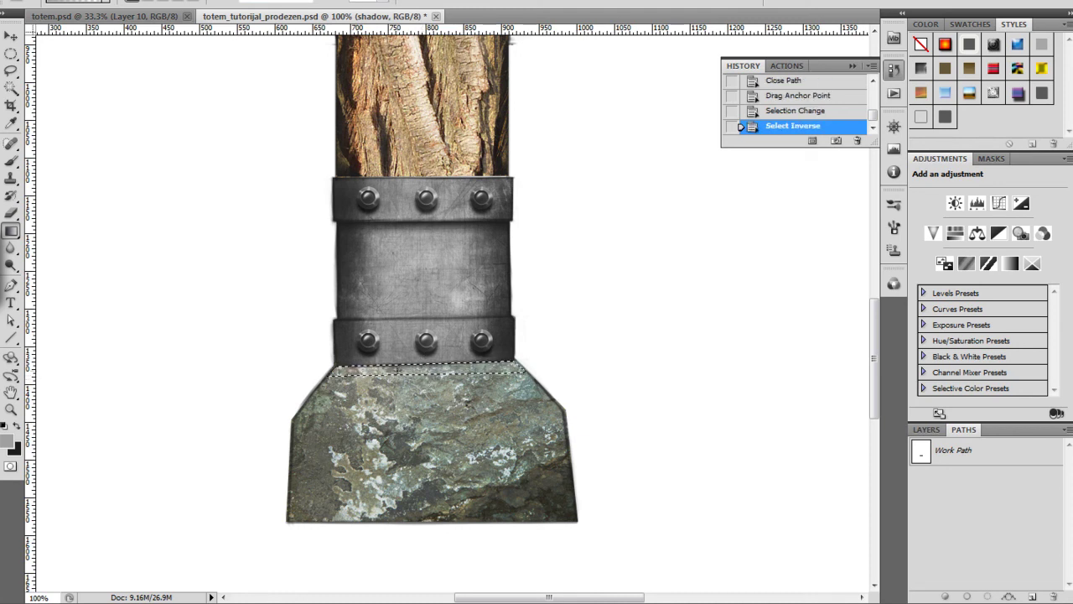
pyautogui.click(16, 425)
pyautogui.moveTo(423, 366); pyautogui.dragTo(421, 377)
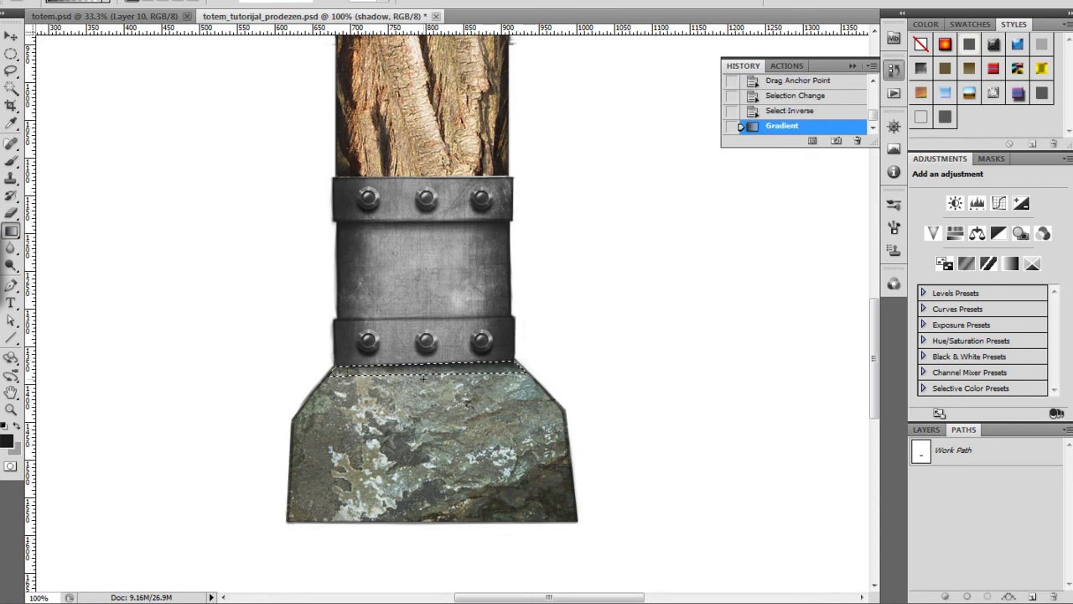
pyautogui.hotkey('ctrl', 'd')
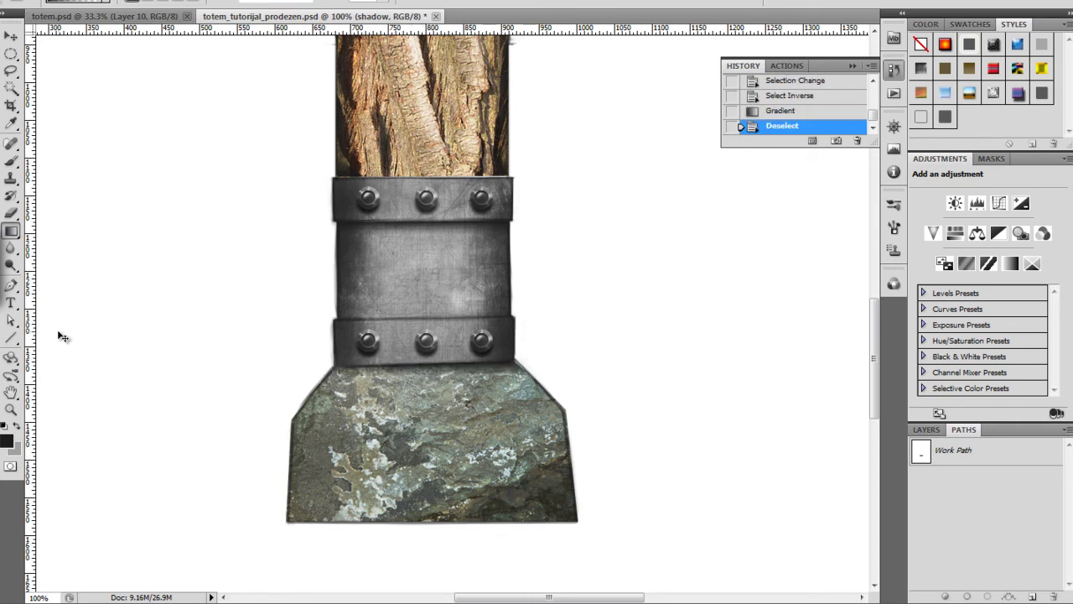
# Draw a closed four-point Pen path around the rock's lower block, from its side corners down to the base.
pyautogui.hotkey('ctrl', '-')
pyautogui.hotkey('ctrl', '-')
pyautogui.hotkey('ctrl', '-')
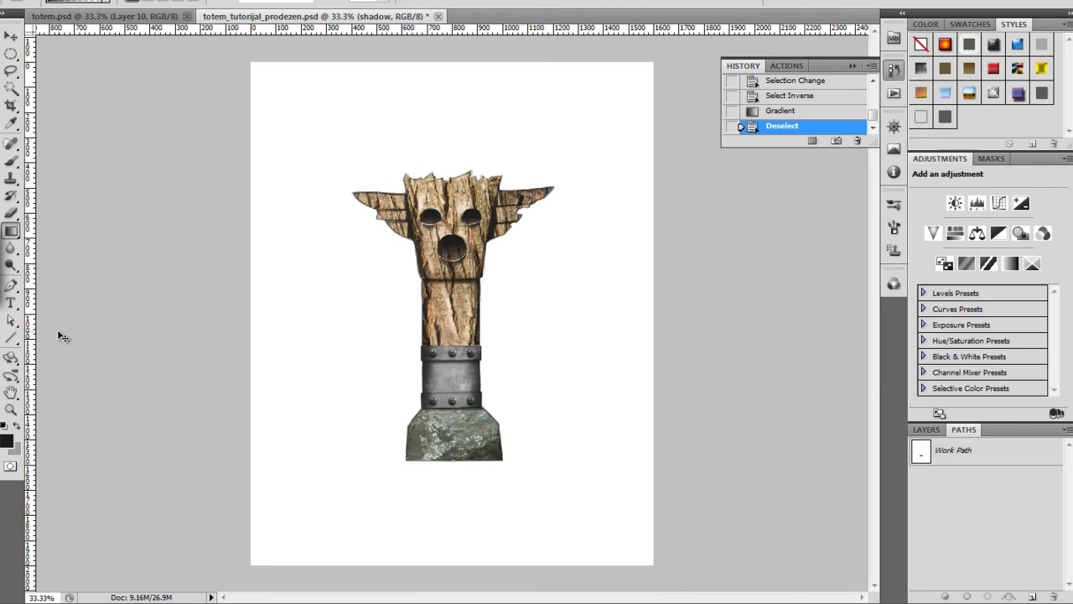
pyautogui.hotkey('ctrl', '+')
pyautogui.hotkey('ctrl', '+')
pyautogui.moveTo(404, 481); pyautogui.dragTo(352, 306)
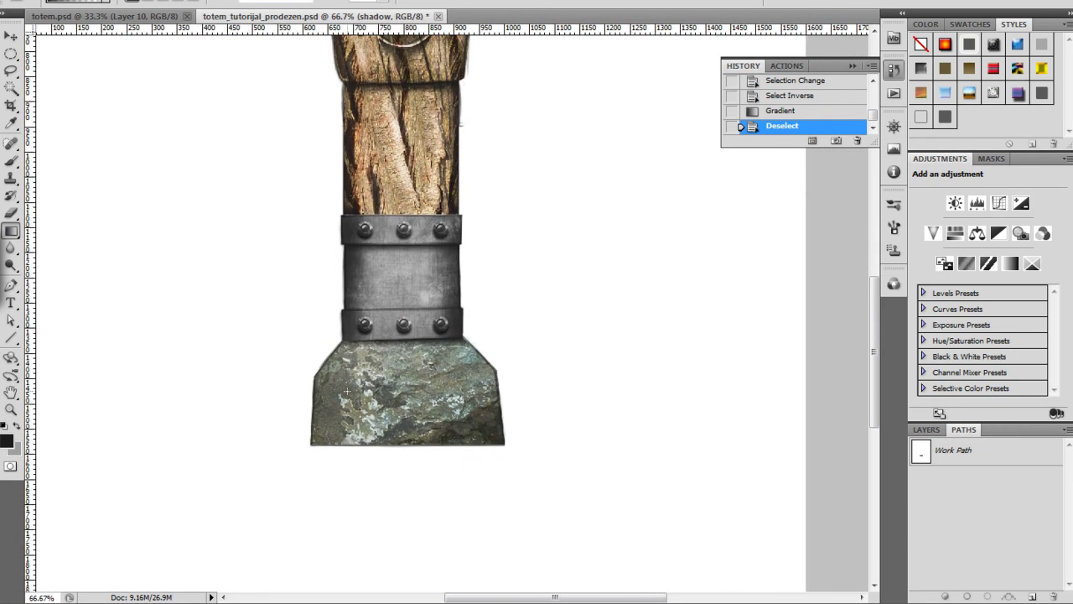
pyautogui.press('p')
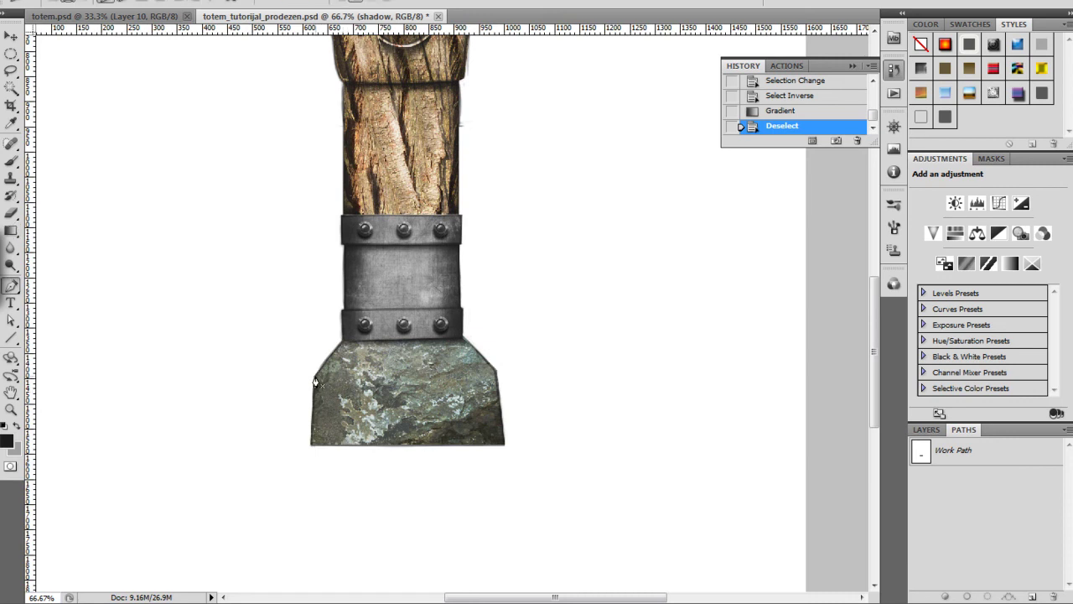
pyautogui.click(315, 379)
pyautogui.click(496, 374)
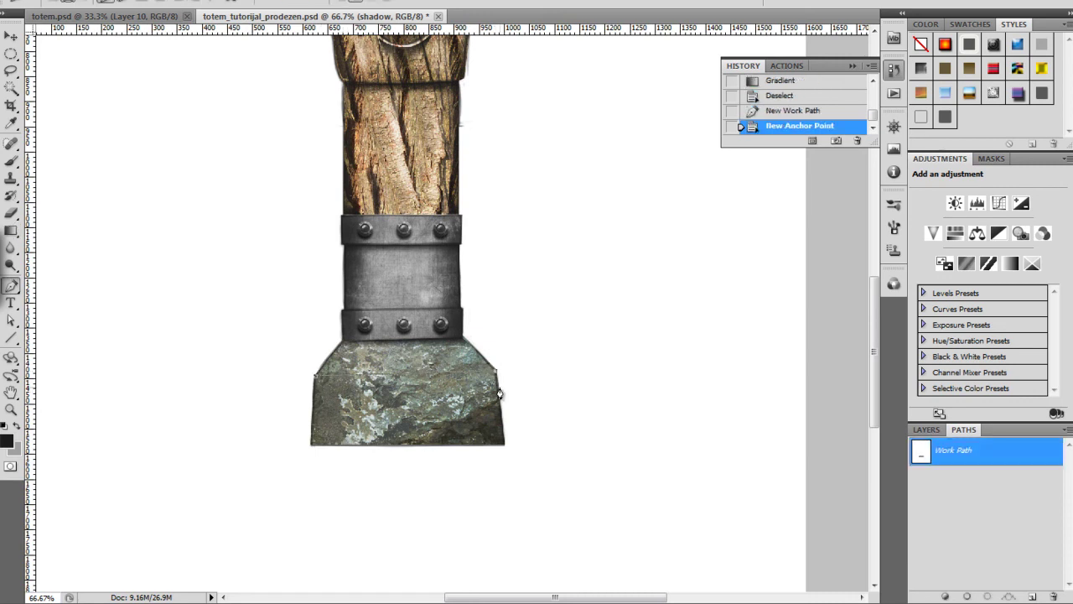
pyautogui.click(503, 445)
pyautogui.click(311, 446)
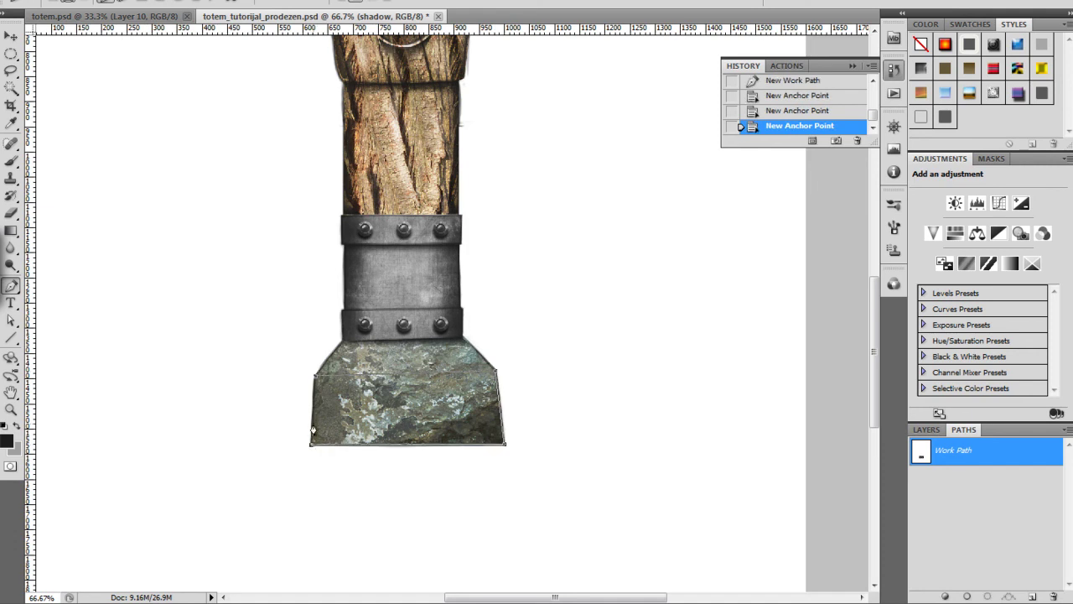
pyautogui.click(316, 383)
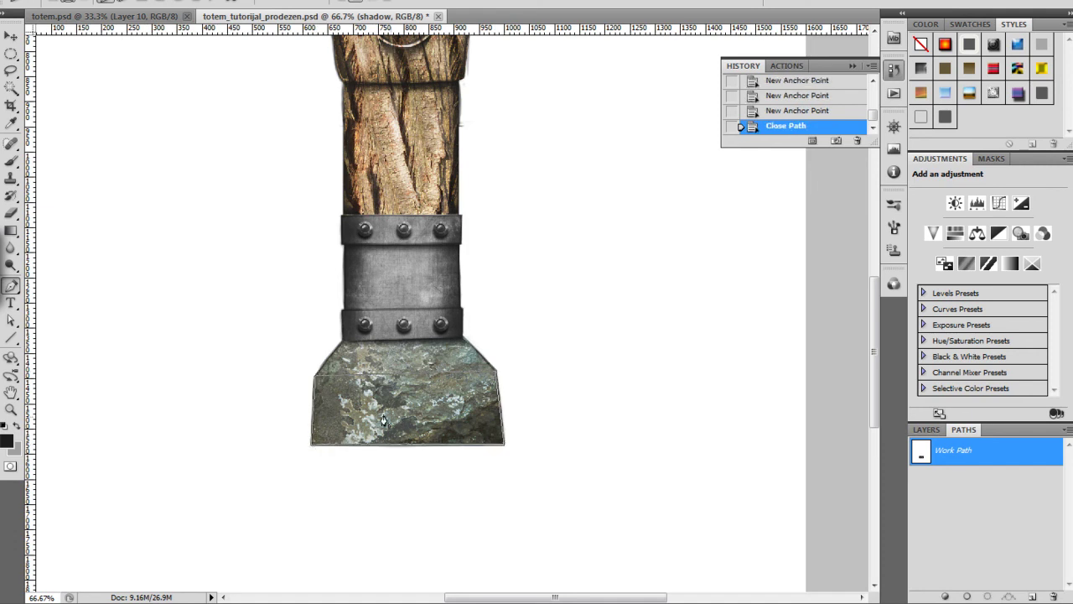
# Load the rock path as a selection, invert it, apply a dark gradient rising from the base edge, and deselect.
pyautogui.click(986, 596)
pyautogui.hotkey('ctrl', 'shift', 'i')
pyautogui.press('g')
pyautogui.moveTo(408, 450); pyautogui.dragTo(408, 449)
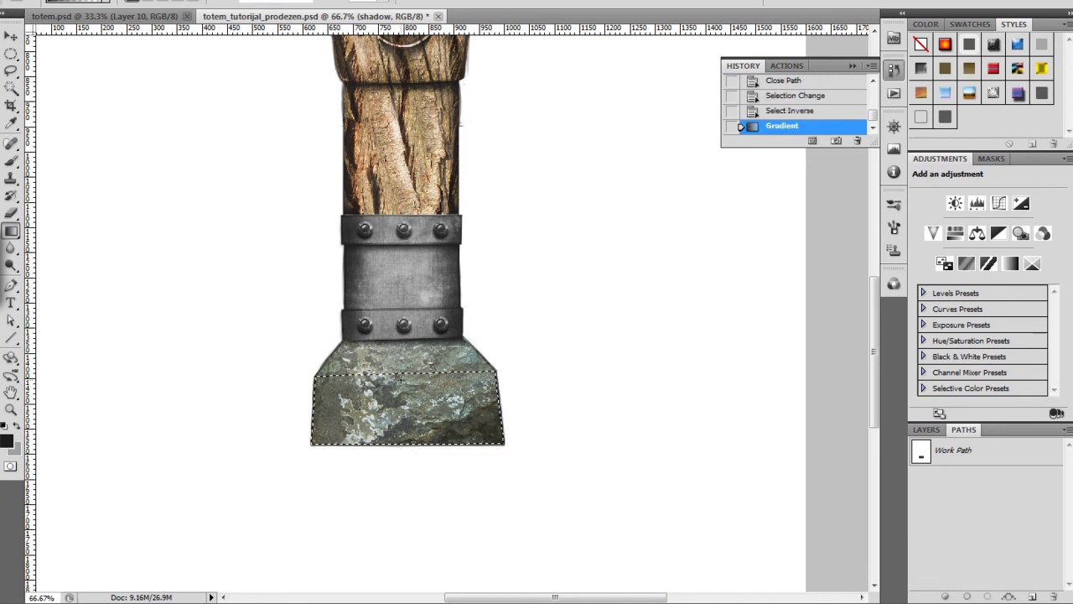
pyautogui.hotkey('ctrl', 'd')
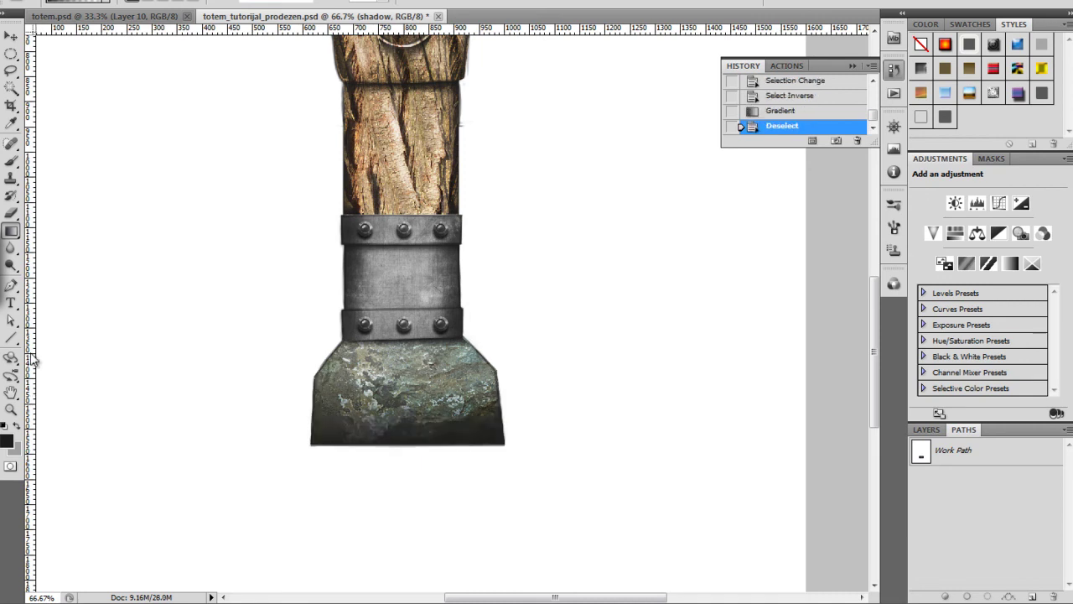
pyautogui.hotkey('ctrl', '-')
pyautogui.hotkey('ctrl', '-')
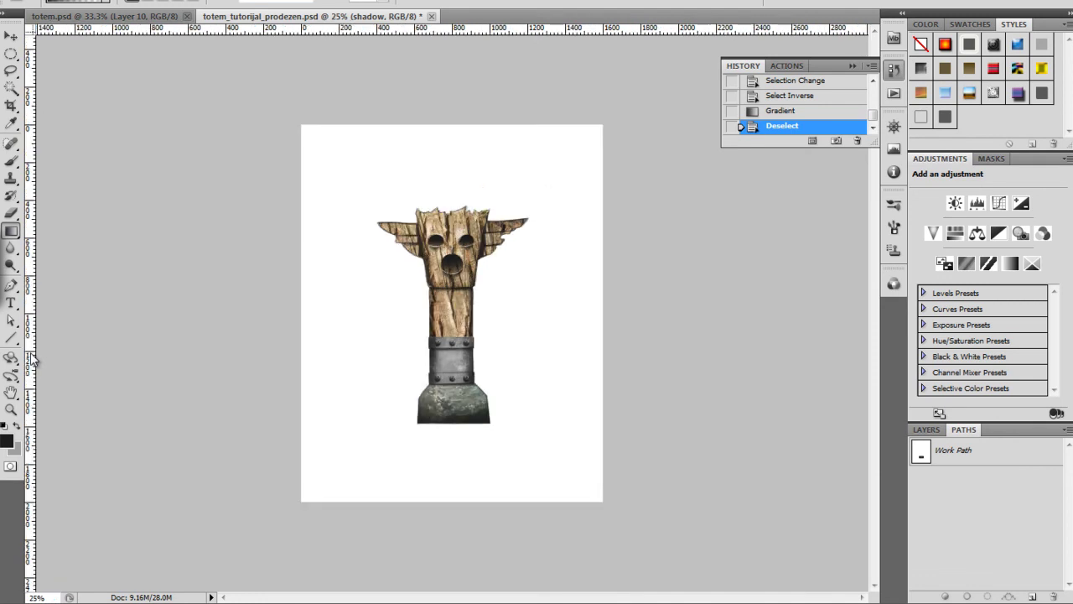
# Select the rock layer and set the Dodge tool's soft brush to 152 px.
pyautogui.hotkey('ctrl', '+')
pyautogui.hotkey('ctrl', '+')
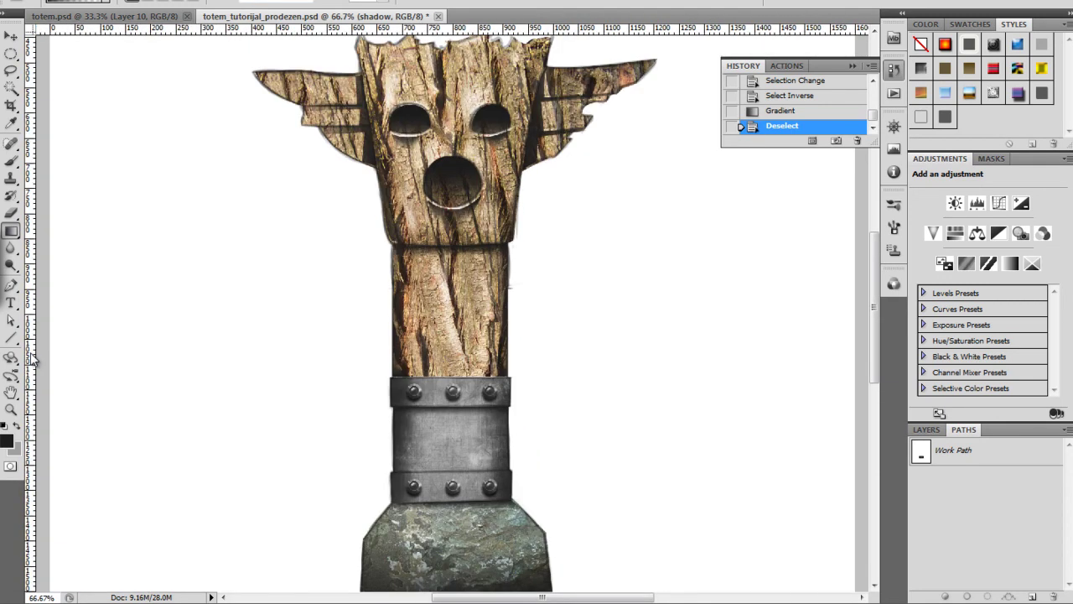
pyautogui.click(927, 429)
pyautogui.moveTo(1068, 487); pyautogui.dragTo(1060, 560)
pyautogui.click(971, 518)
pyautogui.moveTo(442, 466); pyautogui.dragTo(389, 315)
pyautogui.press('o')
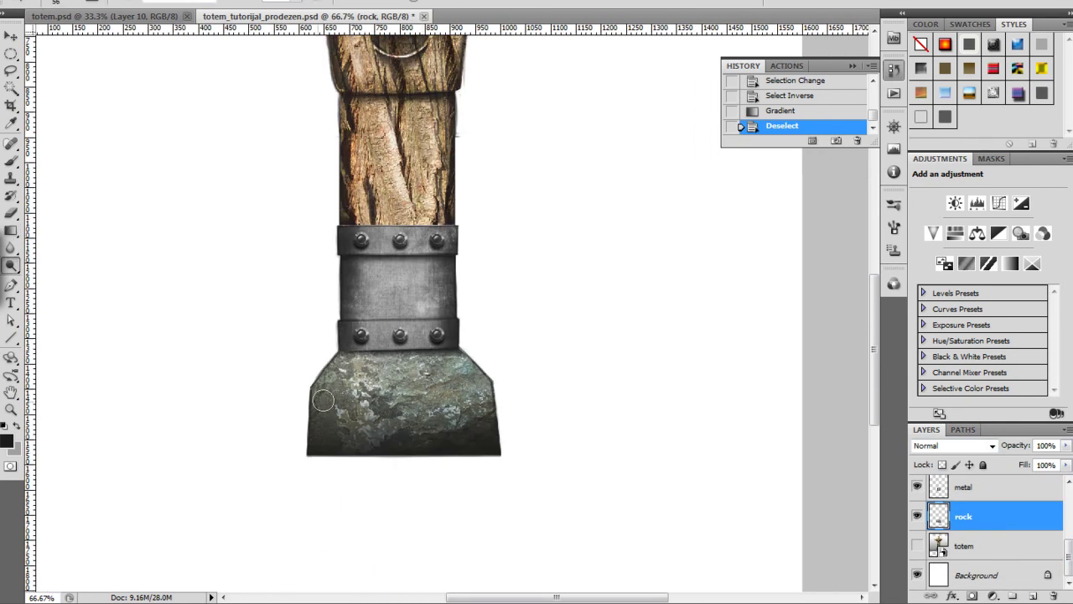
pyautogui.rightClick(430, 401)
pyautogui.moveTo(501, 432); pyautogui.dragTo(512, 431)
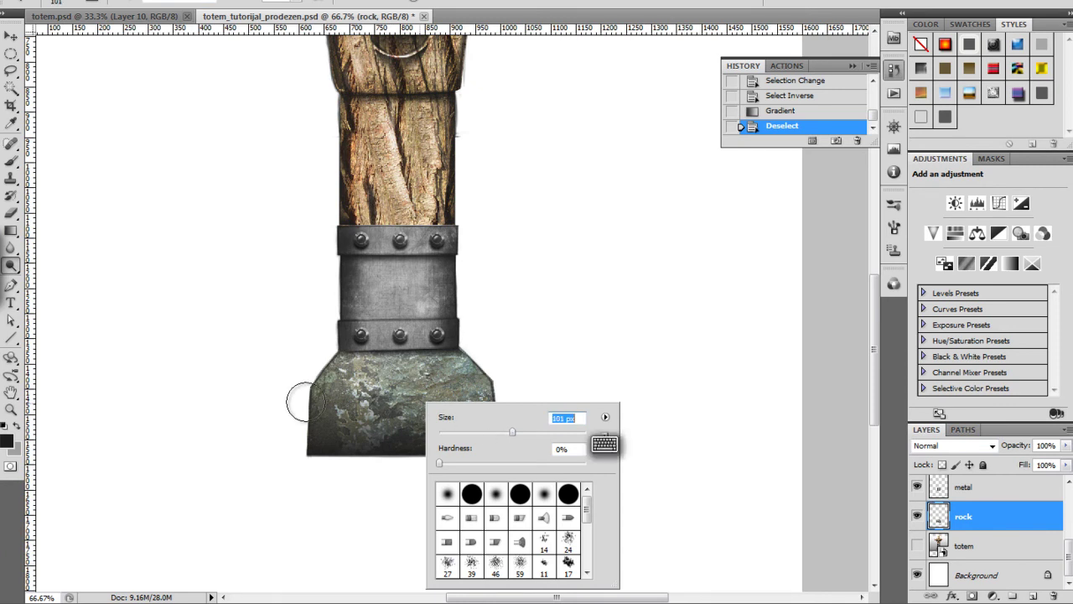
pyautogui.click(532, 432)
pyautogui.click(237, 414)
# Burn the rock's sides and lower half with broad strokes, and dodge its top part under the metal band.
pyautogui.moveTo(239, 414)
pyautogui.keyDown('alt'); pyautogui.mouseDown()
pyautogui.moveTo(575, 416)
pyautogui.moveTo(556, 418)
pyautogui.mouseUp(); pyautogui.keyUp('alt')
pyautogui.moveTo(314, 414); pyautogui.dragTo(582, 395)
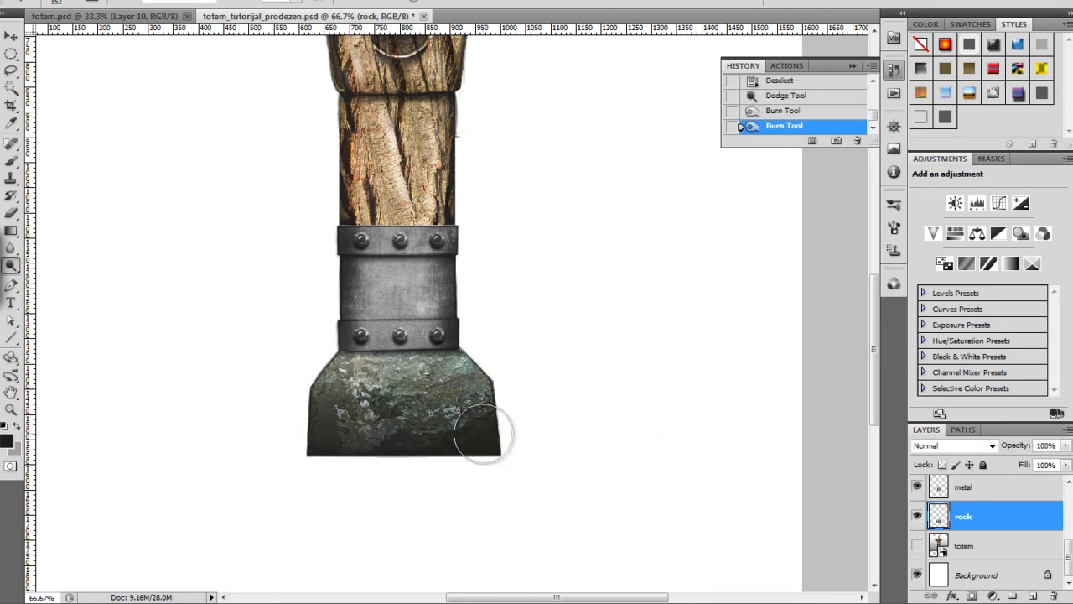
pyautogui.moveTo(293, 395); pyautogui.dragTo(498, 394)
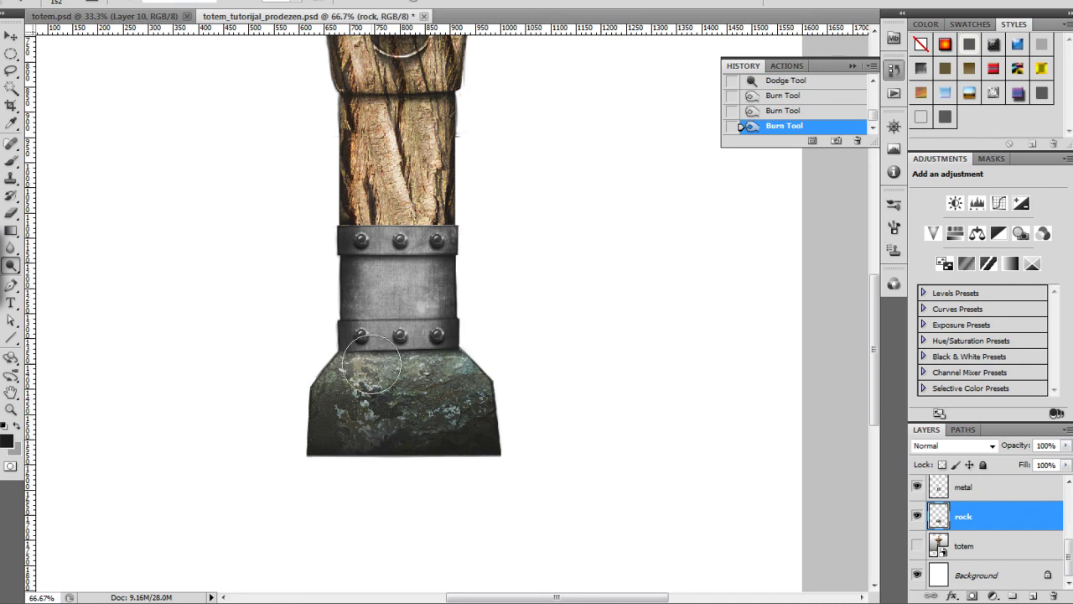
pyautogui.moveTo(402, 356); pyautogui.dragTo(595, 352)
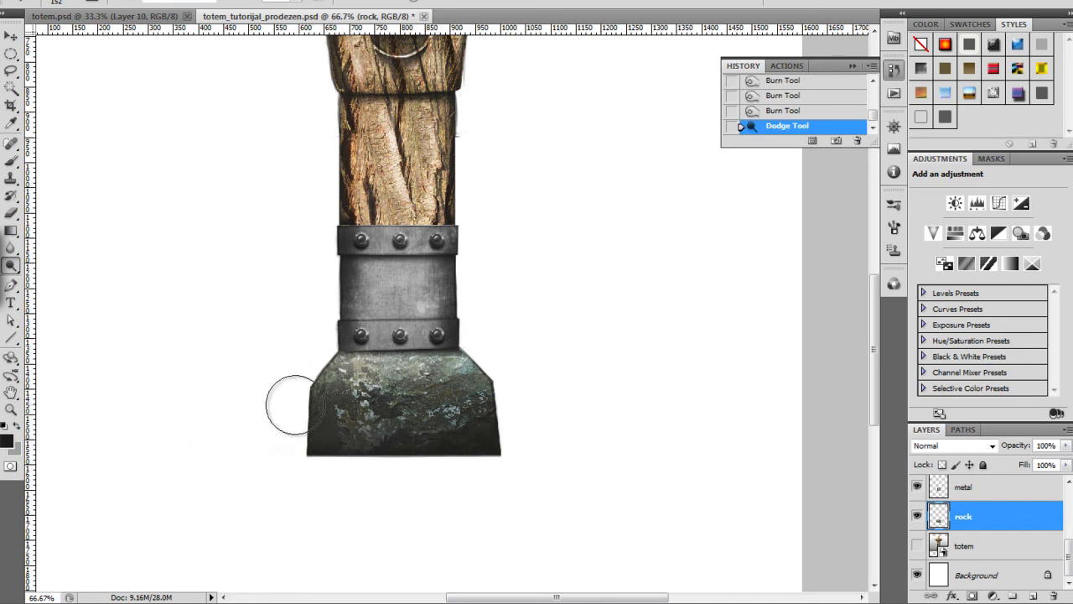
# Reduce the Dodge brush to 87 px and lighten the rock's upper part below the metal band.
pyautogui.rightClick(390, 395)
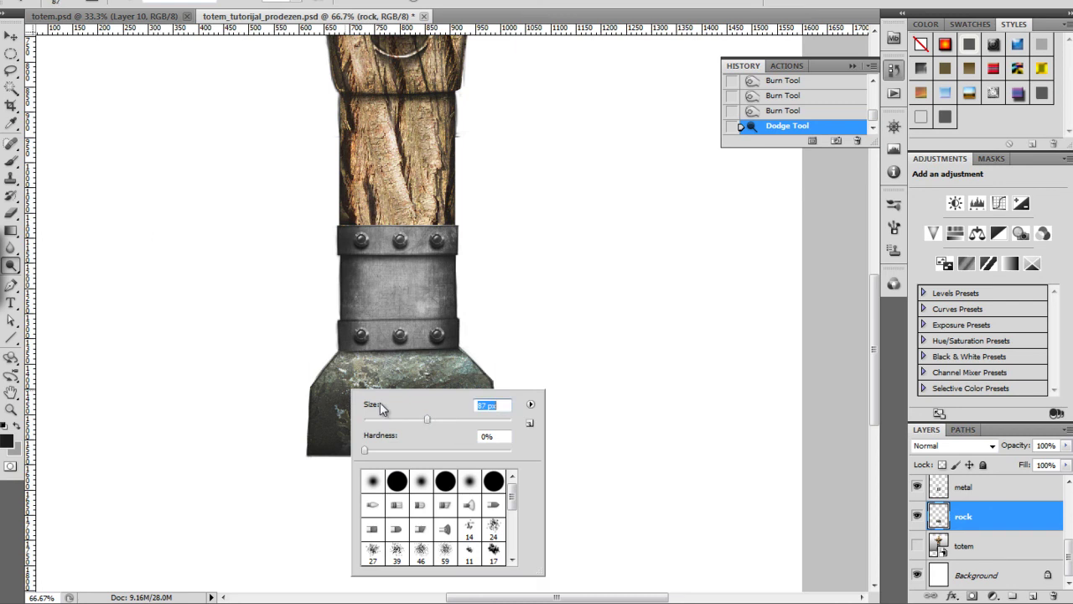
pyautogui.click(294, 2)
pyautogui.click(295, 4)
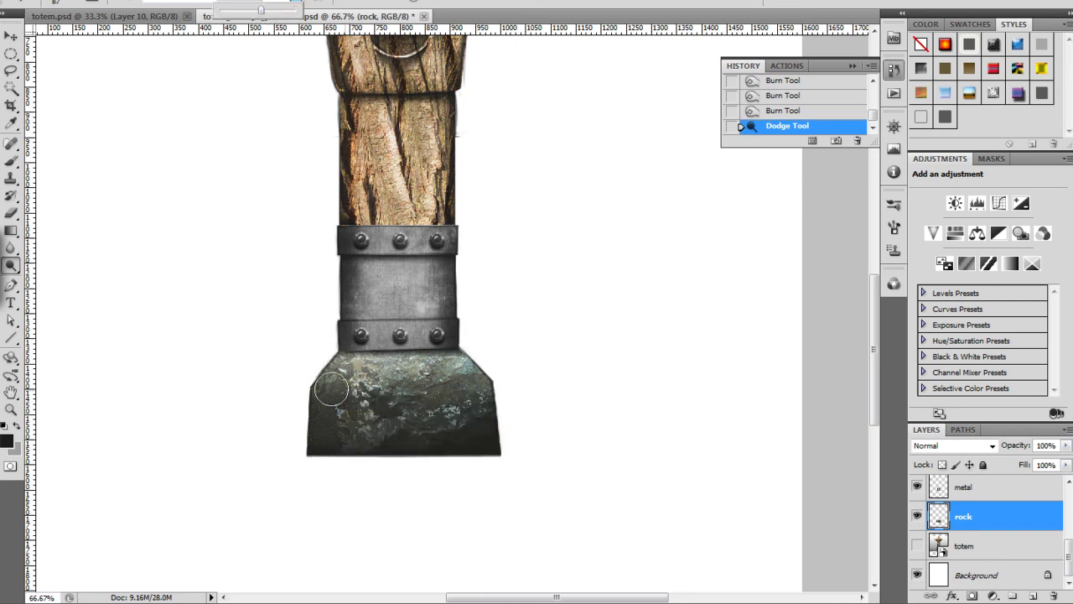
pyautogui.hotkey('ctrl', '+')
pyautogui.hotkey('ctrl', '+')
pyautogui.moveTo(415, 443)
pyautogui.mouseDown()
pyautogui.moveTo(626, 311)
pyautogui.moveTo(603, 292)
pyautogui.mouseUp()
pyautogui.moveTo(312, 350); pyautogui.dragTo(402, 352)
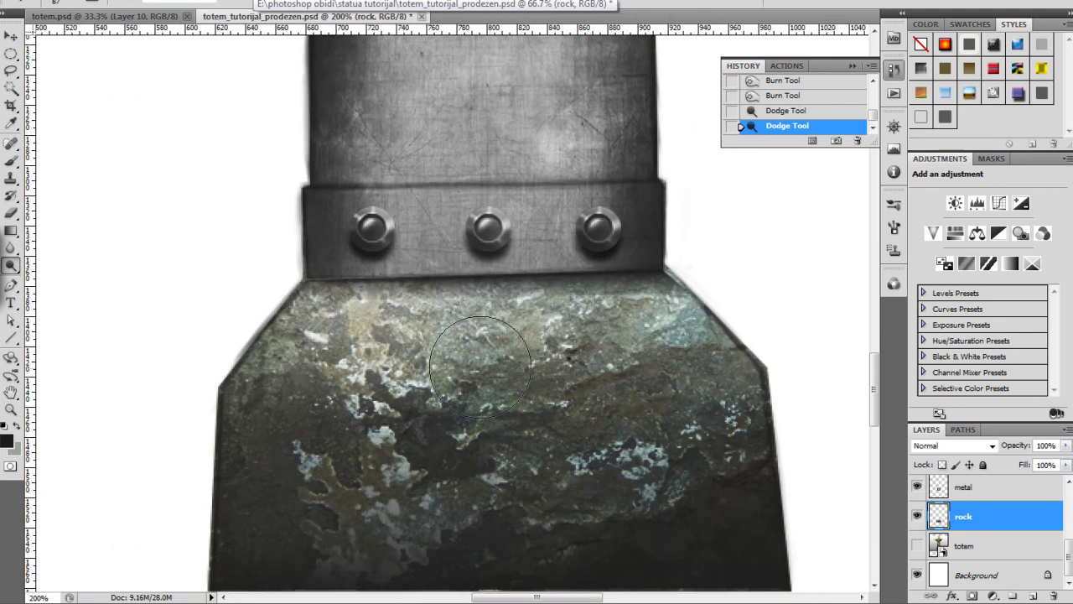
# With a 26 px brush, dodge the light patches on the upper rock and burn the darker area beneath them.
pyautogui.rightClick(655, 362)
pyautogui.click(683, 379)
pyautogui.moveTo(613, 359); pyautogui.dragTo(546, 379)
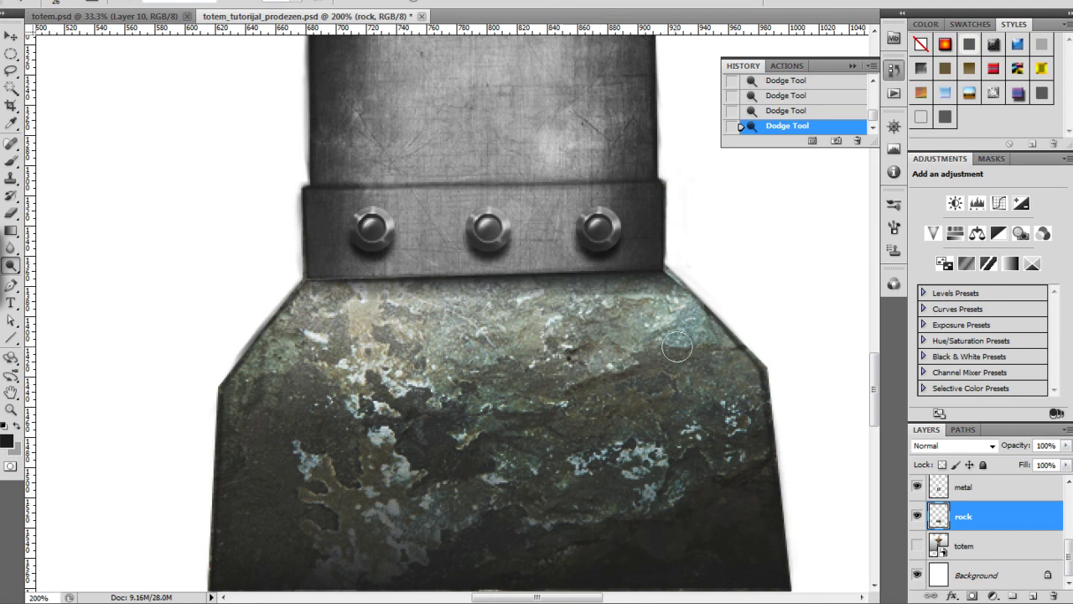
pyautogui.moveTo(663, 341); pyautogui.dragTo(734, 334)
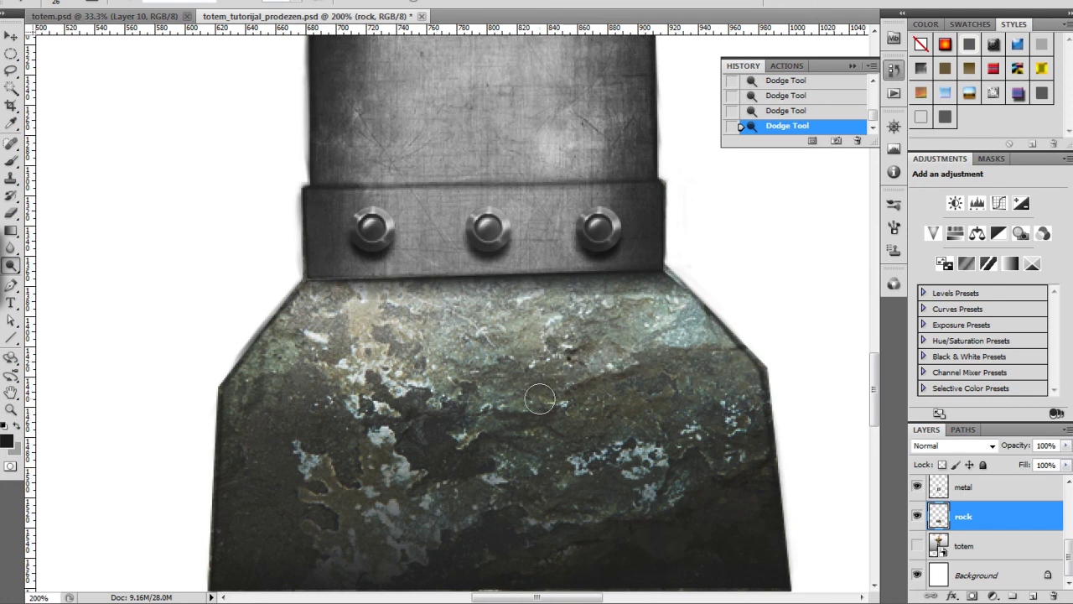
pyautogui.moveTo(579, 392)
pyautogui.mouseDown()
pyautogui.moveTo(551, 376)
pyautogui.moveTo(464, 361)
pyautogui.moveTo(503, 350)
pyautogui.moveTo(547, 376)
pyautogui.moveTo(503, 373)
pyautogui.moveTo(582, 398)
pyautogui.moveTo(499, 374)
pyautogui.moveTo(552, 393)
pyautogui.moveTo(646, 400)
pyautogui.moveTo(635, 374)
pyautogui.moveTo(658, 373)
pyautogui.moveTo(561, 403)
pyautogui.moveTo(702, 402)
pyautogui.moveTo(426, 412)
pyautogui.moveTo(414, 418)
pyautogui.moveTo(487, 423)
pyautogui.moveTo(427, 426)
pyautogui.moveTo(551, 418)
pyautogui.moveTo(387, 441)
pyautogui.moveTo(265, 411)
pyautogui.moveTo(327, 402)
pyautogui.moveTo(230, 399)
pyautogui.moveTo(324, 393)
pyautogui.moveTo(476, 441)
pyautogui.moveTo(288, 392)
pyautogui.moveTo(424, 436)
pyautogui.moveTo(302, 403)
pyautogui.moveTo(208, 430)
pyautogui.moveTo(269, 401)
pyautogui.moveTo(225, 451)
pyautogui.moveTo(245, 415)
pyautogui.moveTo(518, 454)
pyautogui.moveTo(229, 417)
pyautogui.mouseUp()
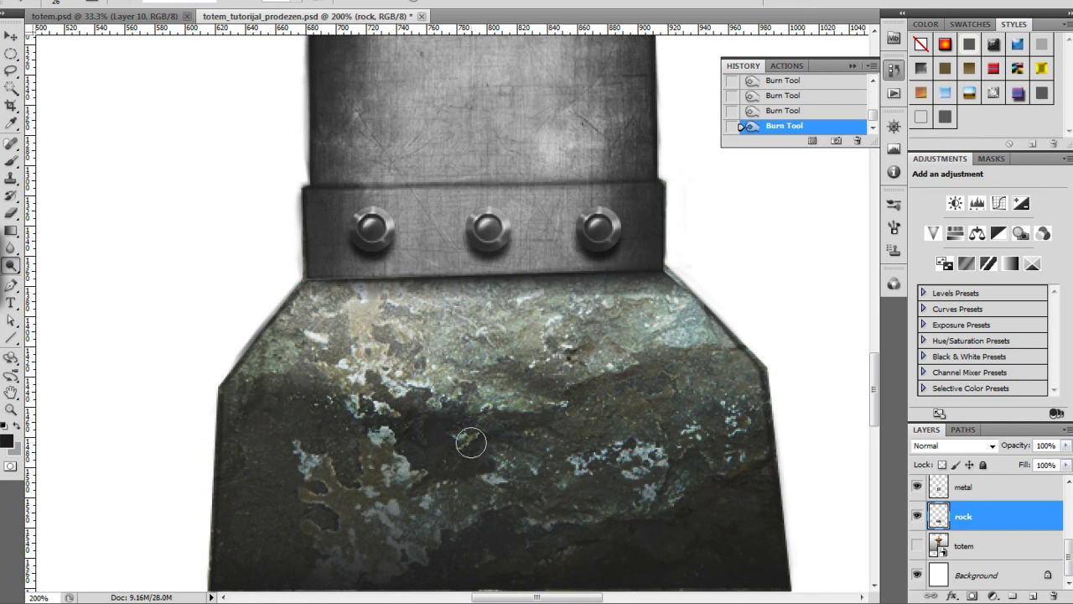
pyautogui.moveTo(257, 366)
pyautogui.mouseDown()
pyautogui.moveTo(329, 366)
pyautogui.moveTo(358, 384)
pyautogui.mouseUp()
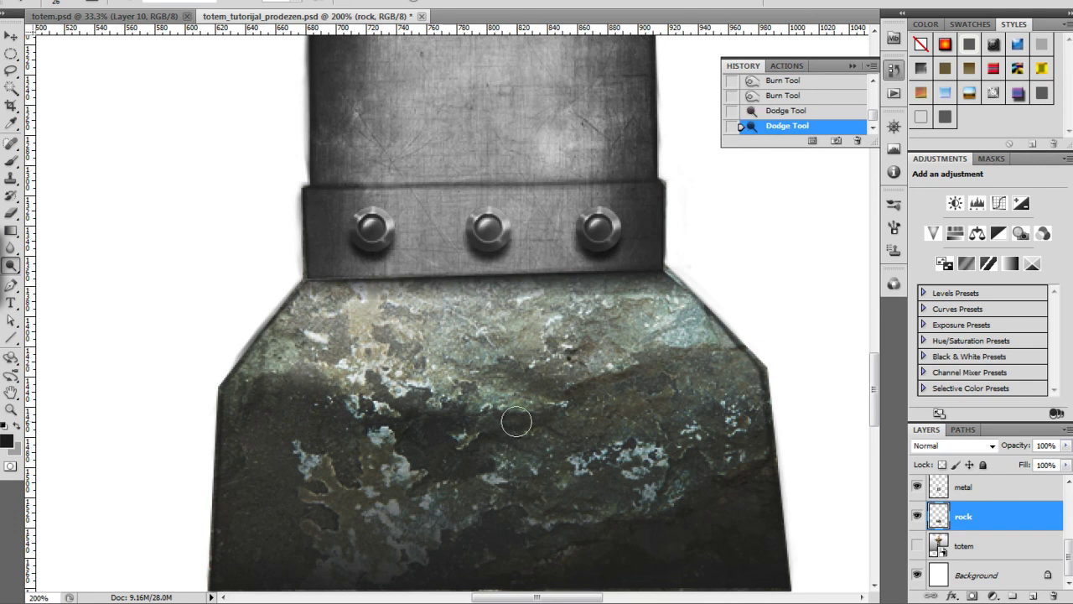
# Examine the rock base's shading from a distance and close up.
pyautogui.hotkey('ctrl', '-')
pyautogui.hotkey('ctrl', '-')
pyautogui.hotkey('ctrl', '-')
pyautogui.hotkey('ctrl', '-')
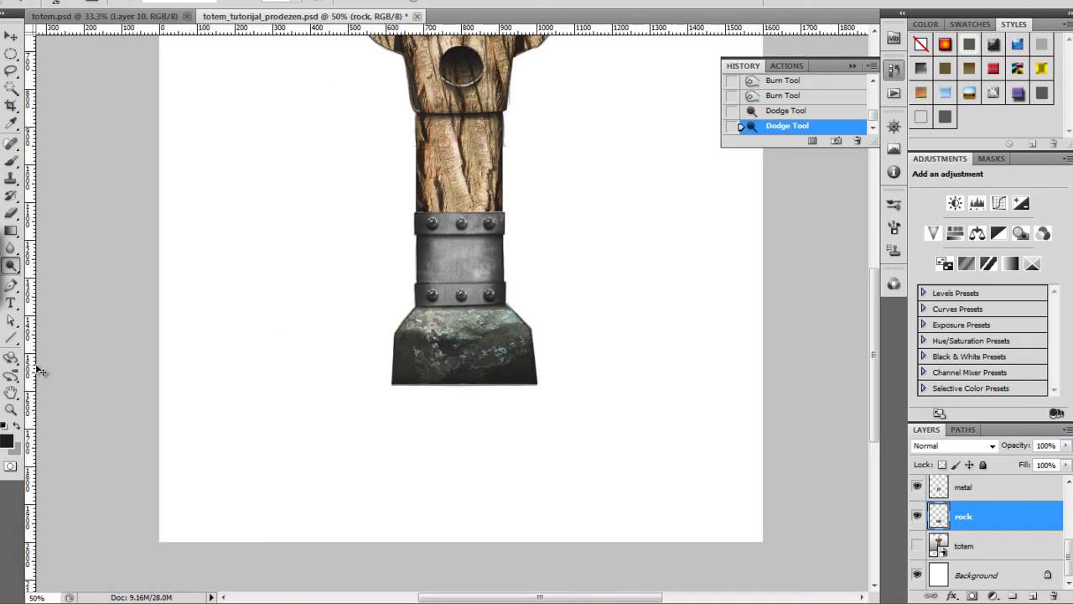
pyautogui.hotkey('ctrl', '+')
pyautogui.hotkey('ctrl', '+')
pyautogui.hotkey('ctrl', '+')
pyautogui.hotkey('ctrl', '-')
pyautogui.hotkey('ctrl', '+')
pyautogui.hotkey('ctrl', '+')
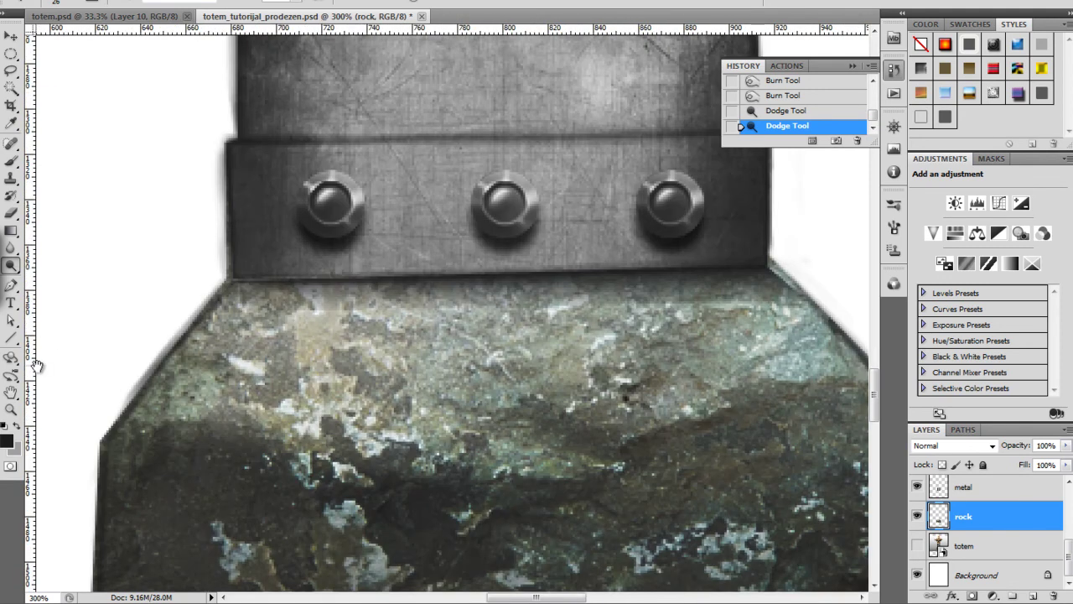
# Dodge the texture in the rock's lower right area, reducing the brush to 12 px for the crack's edge highlights.
pyautogui.moveTo(548, 425); pyautogui.dragTo(372, 221)
pyautogui.moveTo(491, 389)
pyautogui.mouseDown()
pyautogui.moveTo(589, 374)
pyautogui.moveTo(548, 326)
pyautogui.moveTo(457, 350)
pyautogui.moveTo(526, 364)
pyautogui.moveTo(434, 373)
pyautogui.moveTo(602, 317)
pyautogui.moveTo(598, 290)
pyautogui.moveTo(510, 330)
pyautogui.moveTo(675, 271)
pyautogui.moveTo(610, 301)
pyautogui.mouseUp()
pyautogui.rightClick(661, 336)
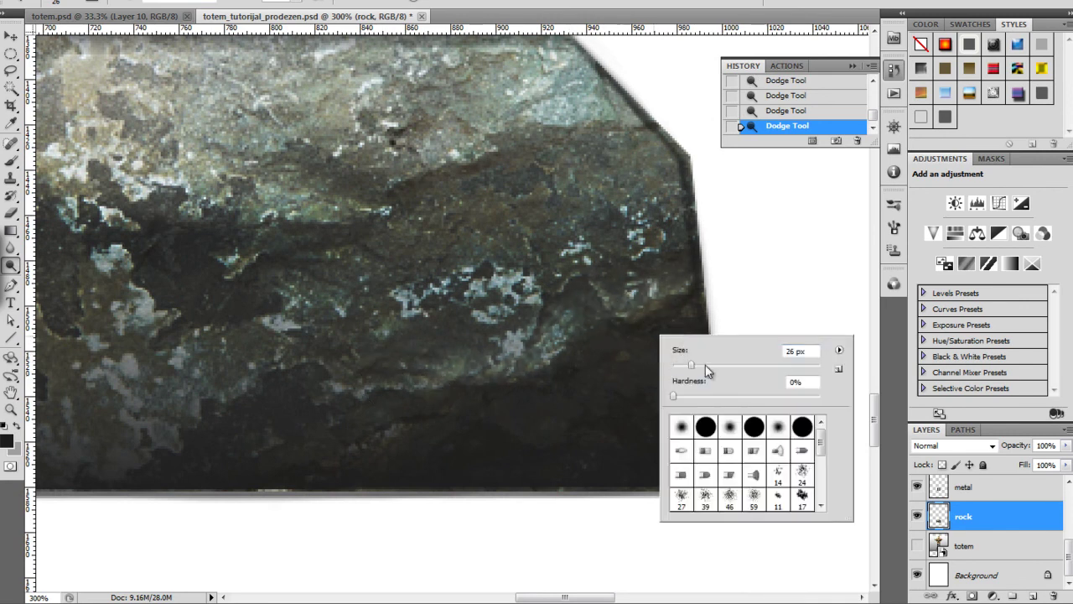
pyautogui.moveTo(692, 368); pyautogui.dragTo(680, 368)
pyautogui.moveTo(538, 338)
pyautogui.mouseDown()
pyautogui.moveTo(552, 336)
pyautogui.moveTo(511, 359)
pyautogui.mouseUp()
pyautogui.moveTo(616, 306); pyautogui.dragTo(686, 285)
# Burn the dark area just beneath the highlighted crack in the rock's lower right part with the 12 px brush.
pyautogui.hotkey('ctrl', '-')
pyautogui.hotkey('ctrl', '-')
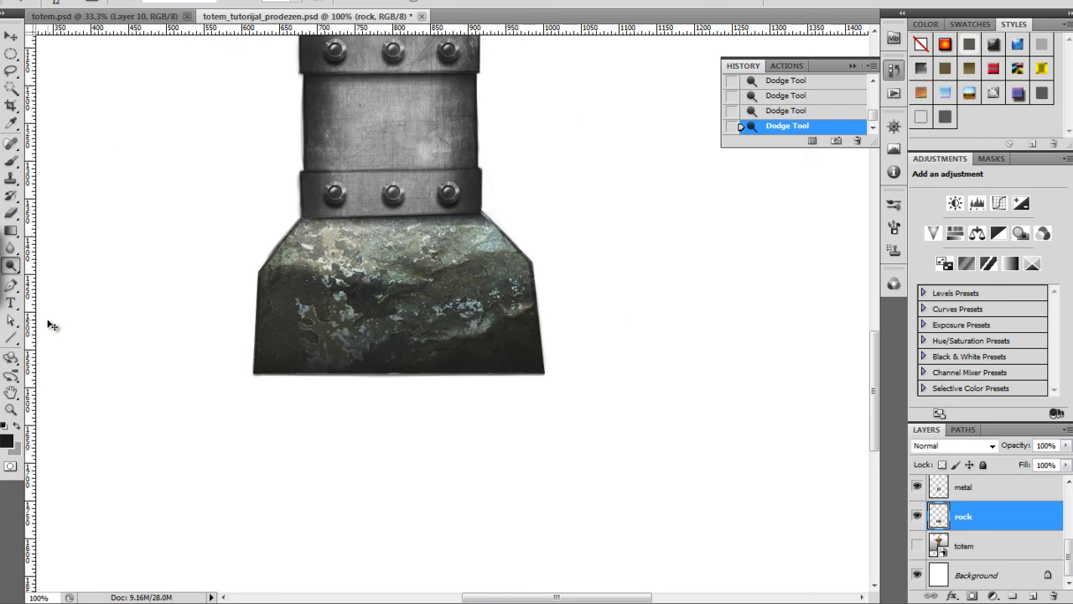
pyautogui.hotkey('ctrl', '+')
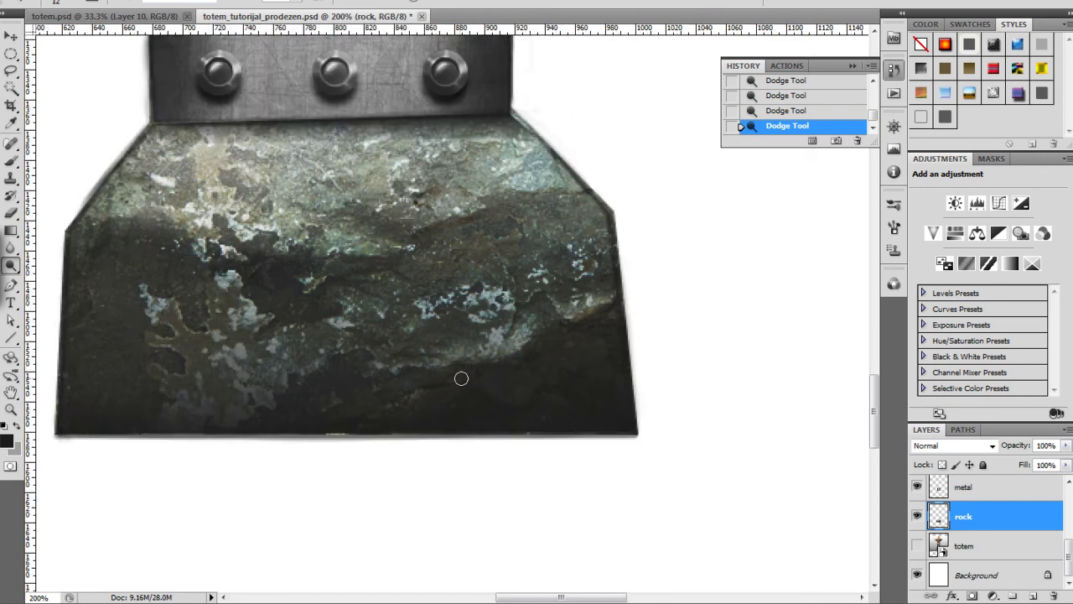
pyautogui.keyDown('alt'); pyautogui.moveTo(465, 370); pyautogui.dragTo(515, 368); pyautogui.keyUp('alt')
pyautogui.keyDown('alt'); pyautogui.click(499, 369); pyautogui.keyUp('alt')
pyautogui.keyDown('alt'); pyautogui.click(506, 366); pyautogui.keyUp('alt')
pyautogui.keyDown('alt'); pyautogui.click(497, 372); pyautogui.keyUp('alt')
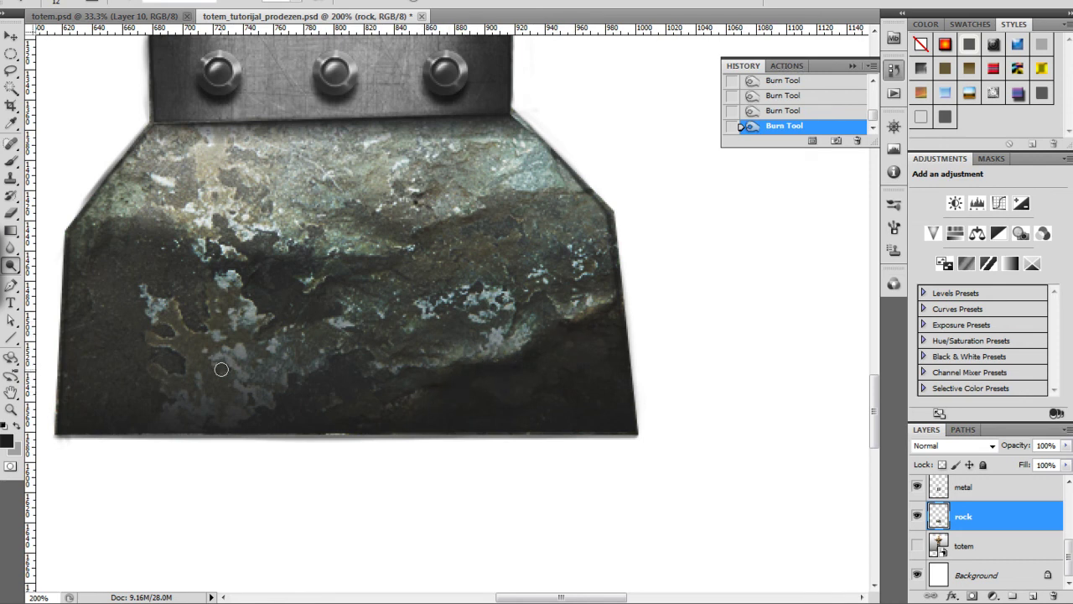
# Examine the whole totem with the reshaded rock base.
pyautogui.hotkey('ctrl', '-')
pyautogui.hotkey('ctrl', '-')
pyautogui.hotkey('ctrl', '-')
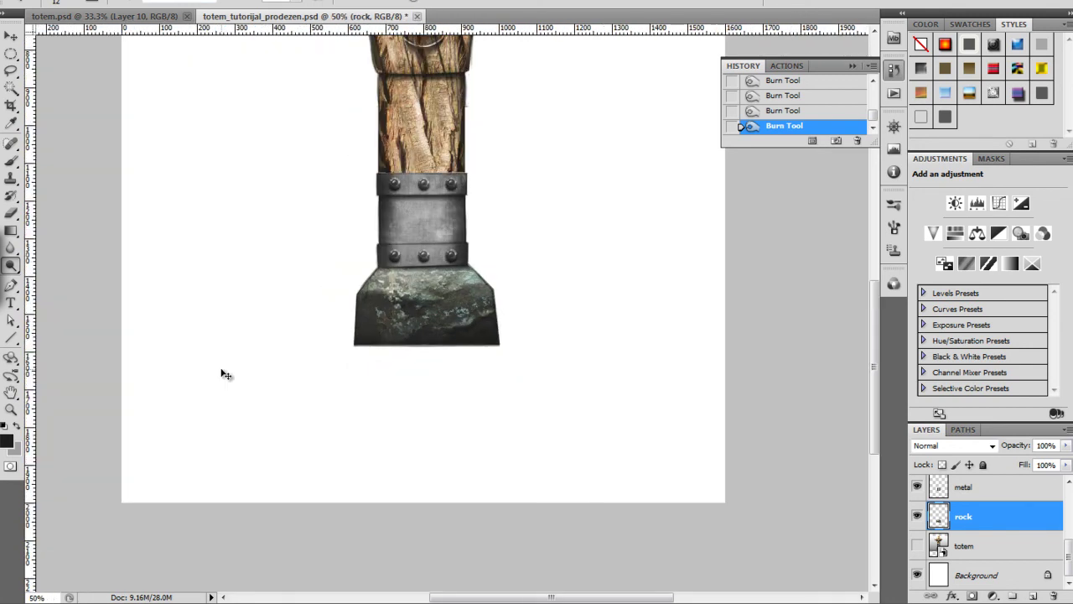
pyautogui.moveTo(471, 285); pyautogui.dragTo(456, 472)
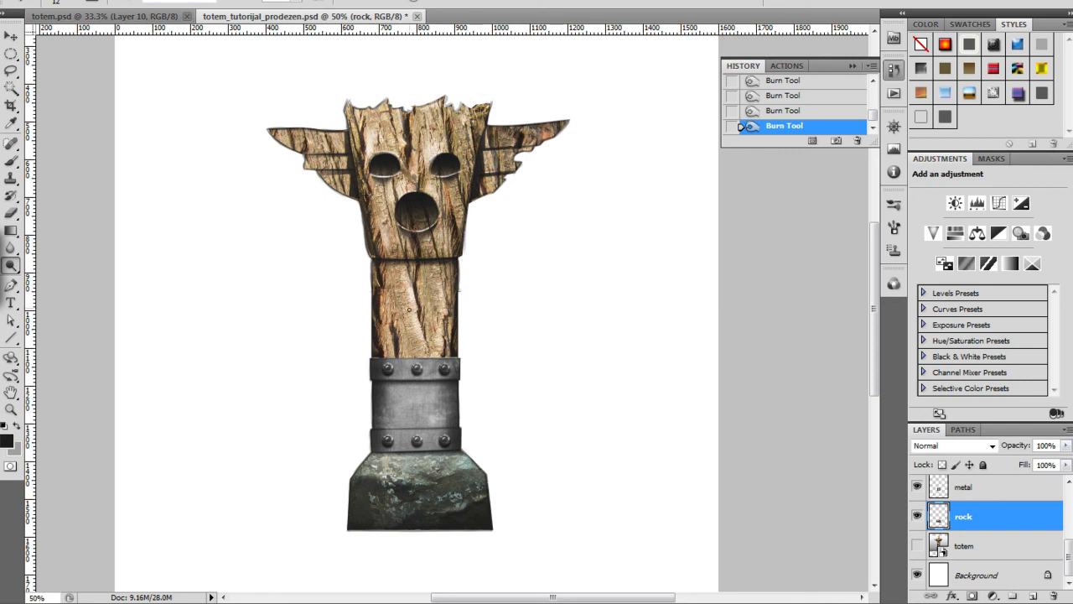
pyautogui.hotkey('ctrl', '-')
pyautogui.hotkey('ctrl', '-')
pyautogui.hotkey('ctrl', '-')
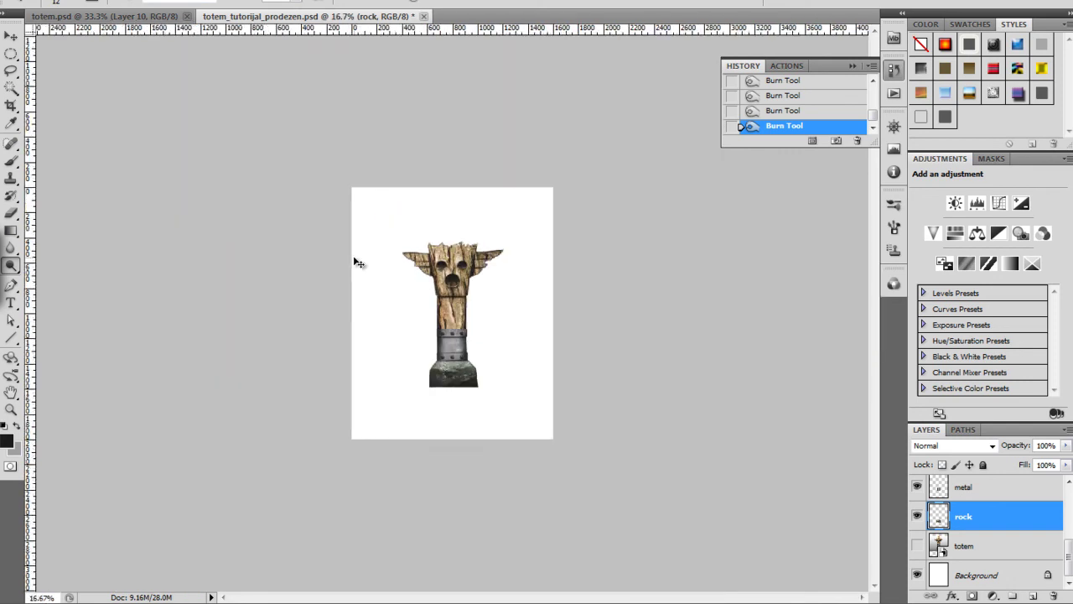
# Examine the whole totem at several scales and compare it with the finished totem in the totem.psd document.
pyautogui.hotkey('ctrl', '+')
pyautogui.hotkey('ctrl', '+')
pyautogui.hotkey('ctrl', '+')
pyautogui.hotkey('ctrl', '+')
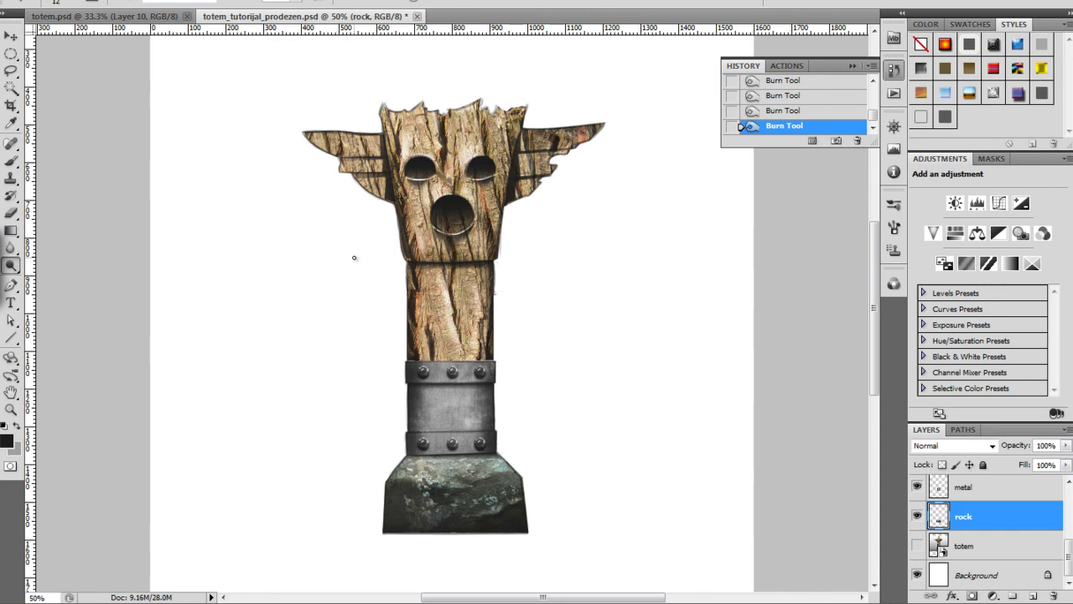
pyautogui.hotkey('ctrl', '-')
pyautogui.hotkey('ctrl', '-')
pyautogui.hotkey('ctrl', '+')
pyautogui.hotkey('ctrl', '+')
pyautogui.click(111, 16)
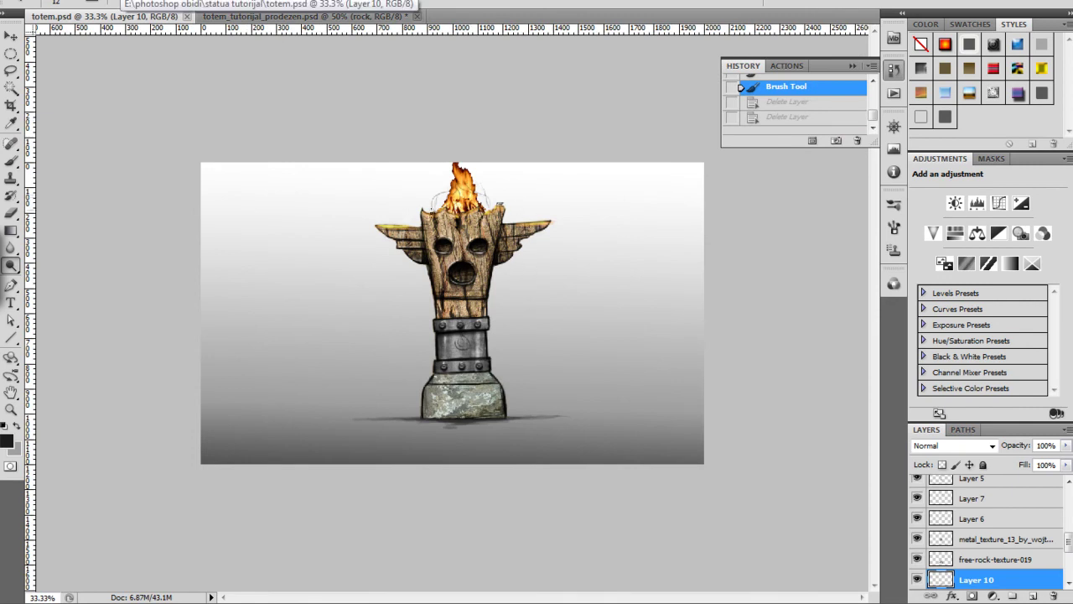
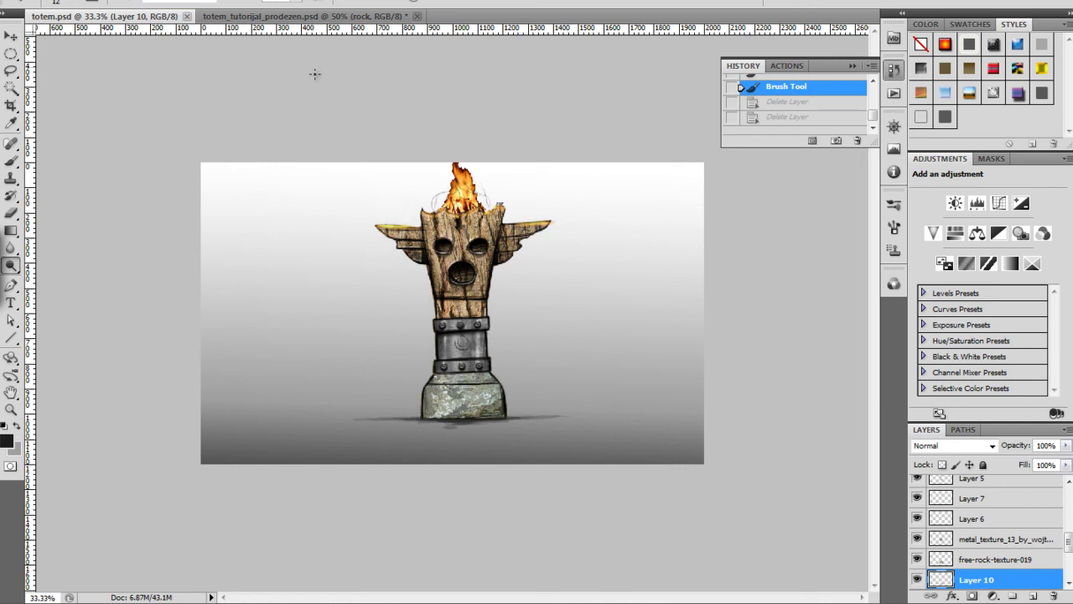
pyautogui.click(294, 16)
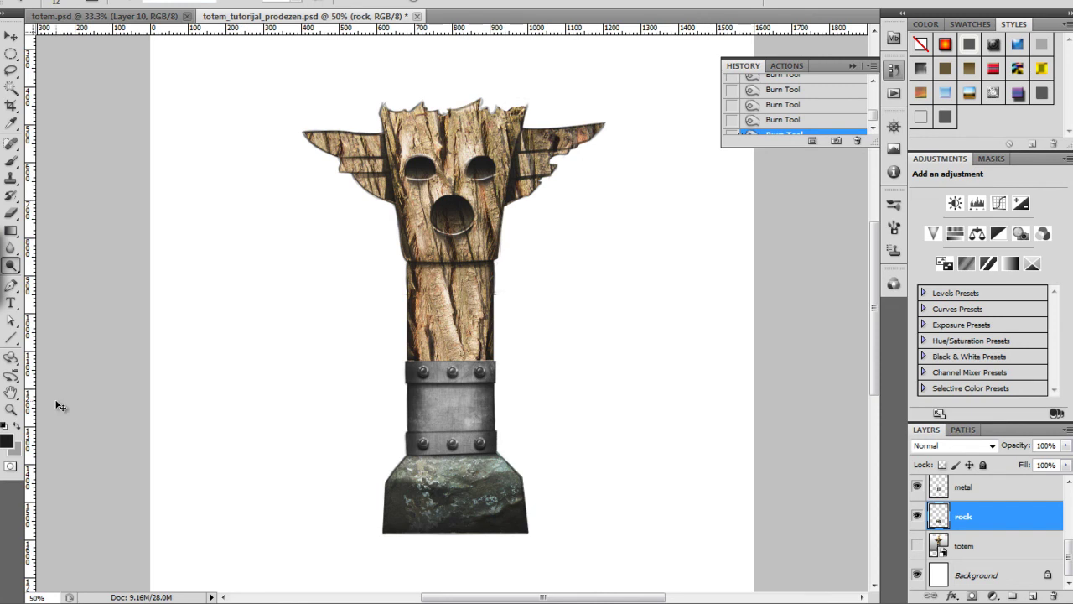
# Dodge a vertical highlight through the metal band just left of its centre on the metal layer, after adjusting the brush size.
pyautogui.hotkey('ctrl', '+')
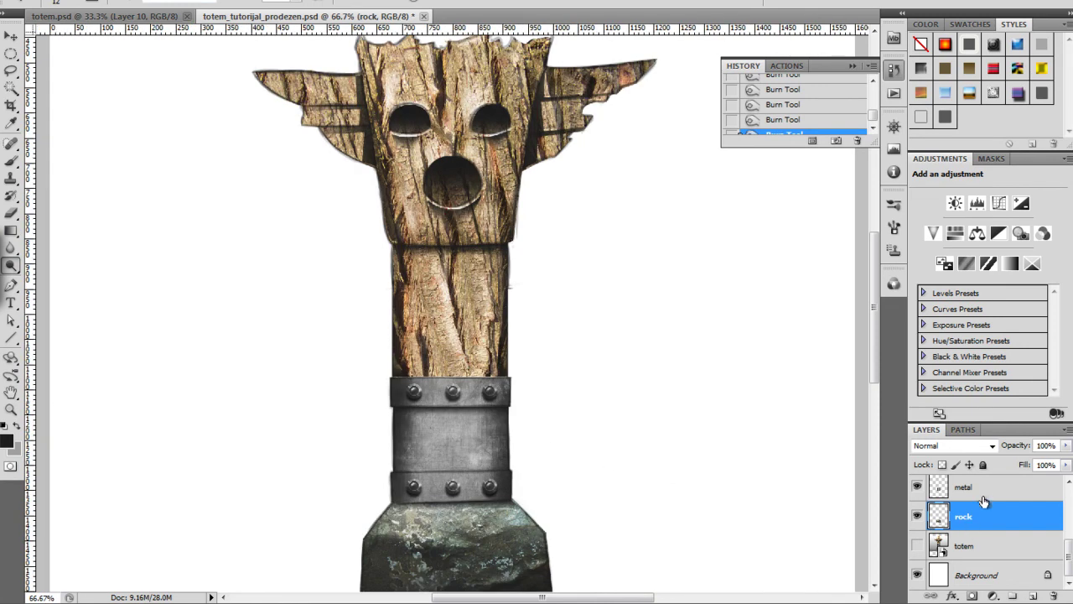
pyautogui.scroll(2, 988, 511)
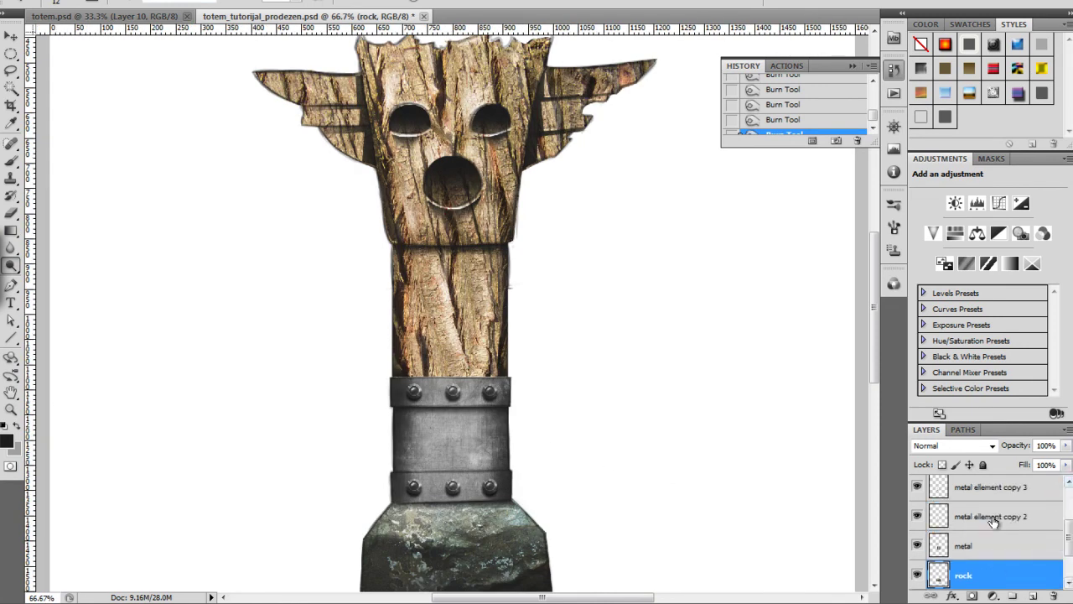
pyautogui.click(964, 549)
pyautogui.rightClick(445, 389)
pyautogui.moveTo(555, 418); pyautogui.dragTo(526, 418)
pyautogui.moveTo(424, 375)
pyautogui.mouseDown()
pyautogui.moveTo(428, 483)
pyautogui.moveTo(429, 412)
pyautogui.moveTo(432, 423)
pyautogui.mouseUp()
pyautogui.moveTo(429, 381); pyautogui.dragTo(435, 441)
# Burn a vertical shadow down the middle of the metal band on the metal layer, using the soft brush.
pyautogui.rightClick(465, 409)
pyautogui.click(502, 437)
pyautogui.press('Return')
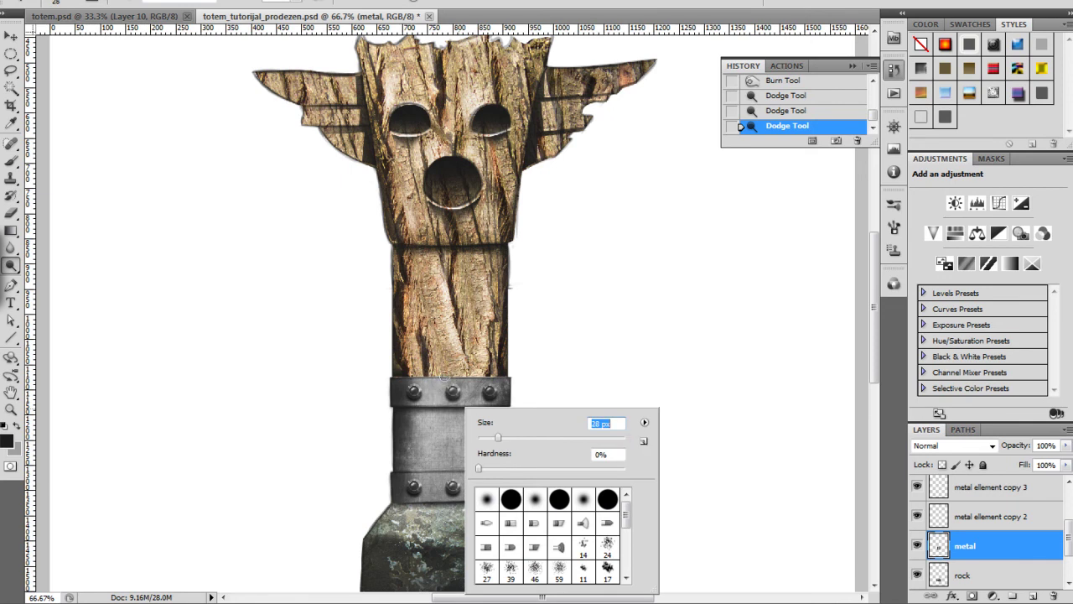
pyautogui.click(533, 436)
pyautogui.click(553, 362)
pyautogui.hotkey('shift', 'o')
pyautogui.moveTo(449, 377); pyautogui.dragTo(454, 454)
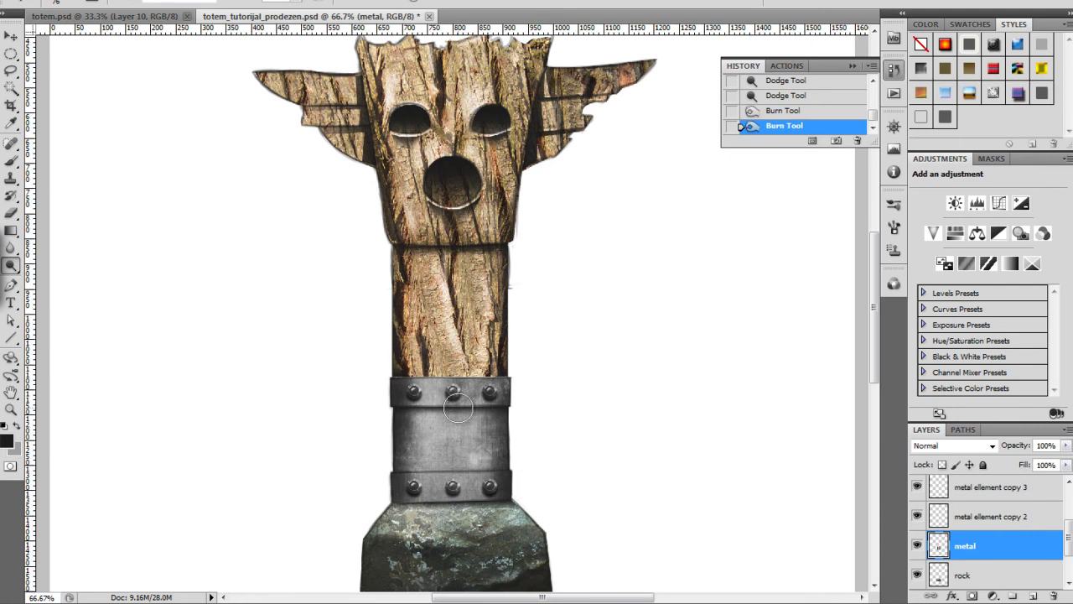
pyautogui.moveTo(457, 414); pyautogui.dragTo(455, 455)
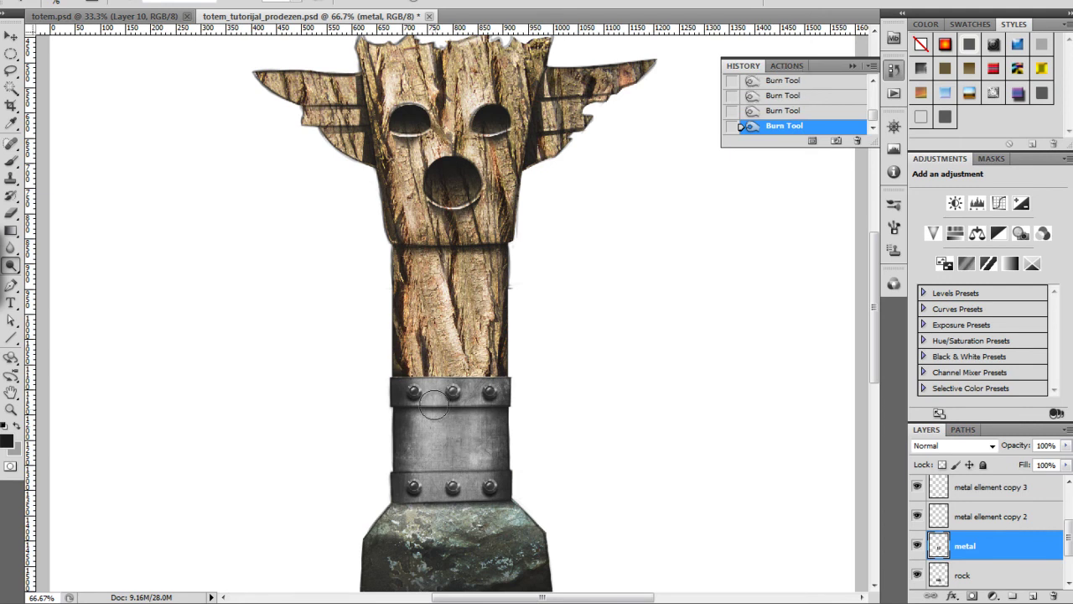
# Dodge the metal band left of centre from its upper to its lower rim with a 33 px brush.
pyautogui.rightClick(459, 387)
pyautogui.click(498, 417)
pyautogui.press('Return')
pyautogui.moveTo(433, 386); pyautogui.dragTo(435, 419)
pyautogui.moveTo(434, 388); pyautogui.dragTo(430, 434)
pyautogui.moveTo(433, 476); pyautogui.dragTo(431, 486)
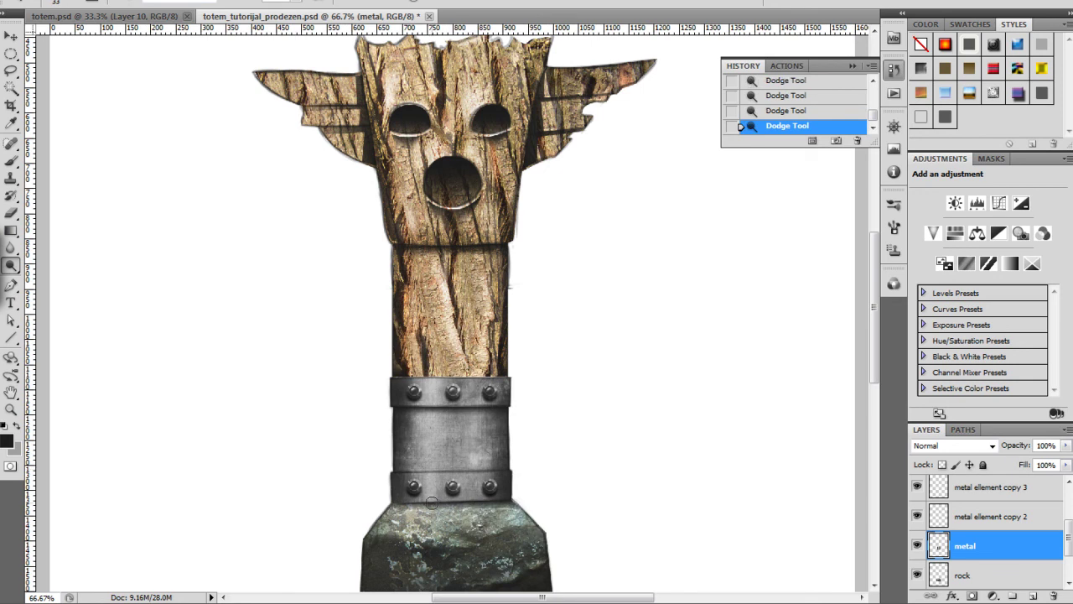
# Dodge a fine highlight on the upper edge of the metal's lower rim with a 9 px brush and check the whole totem.
pyautogui.rightClick(486, 450)
pyautogui.click(508, 446)
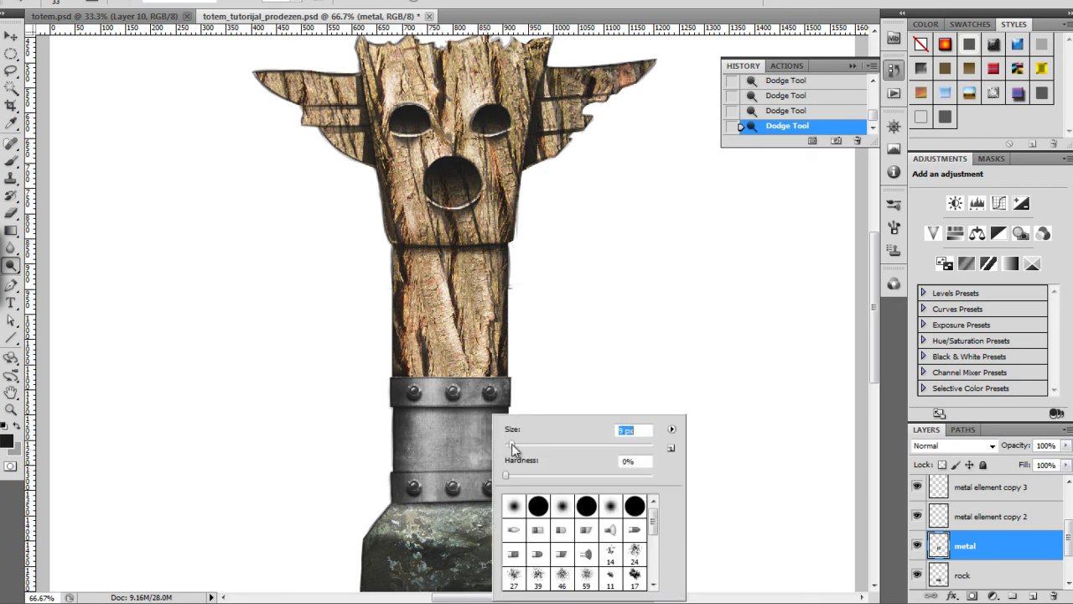
pyautogui.click(430, 473)
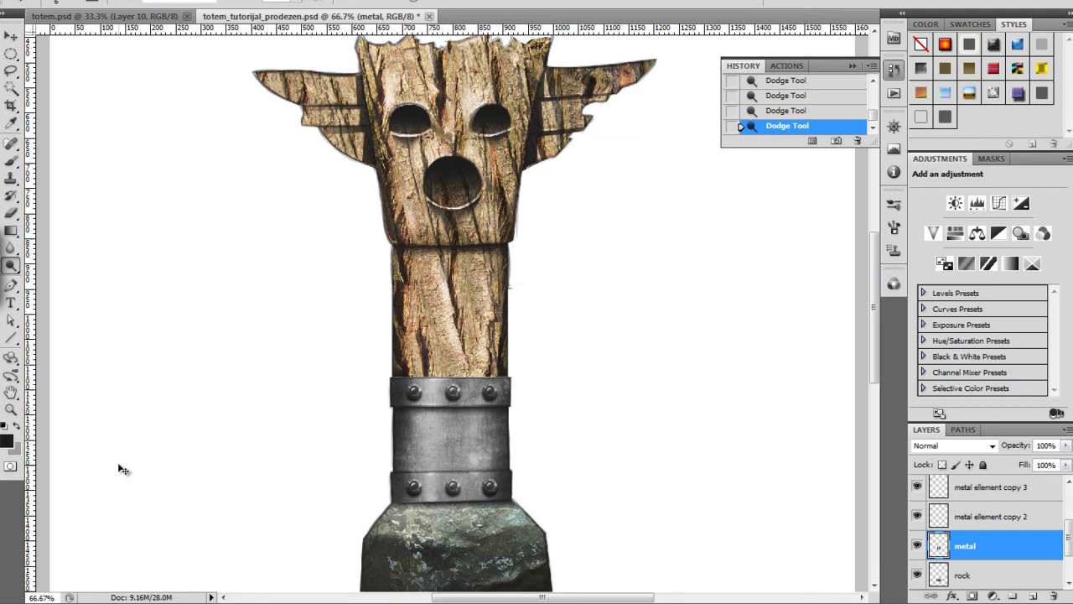
pyautogui.hotkey('ctrl', '-')
pyautogui.hotkey('ctrl', '-')
pyautogui.hotkey('ctrl', '+')
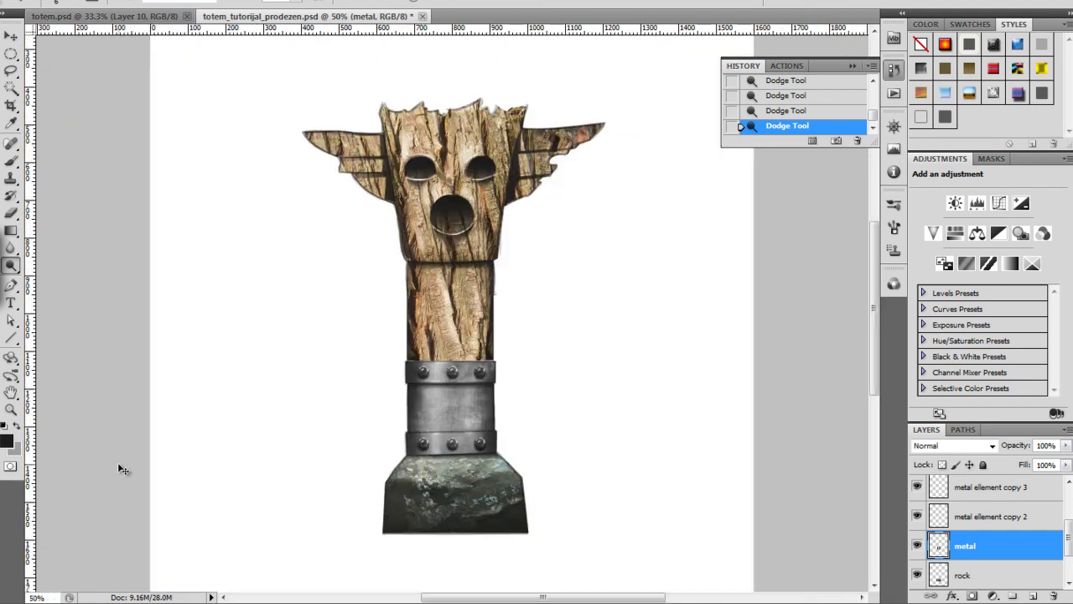
pyautogui.hotkey('ctrl', '-')
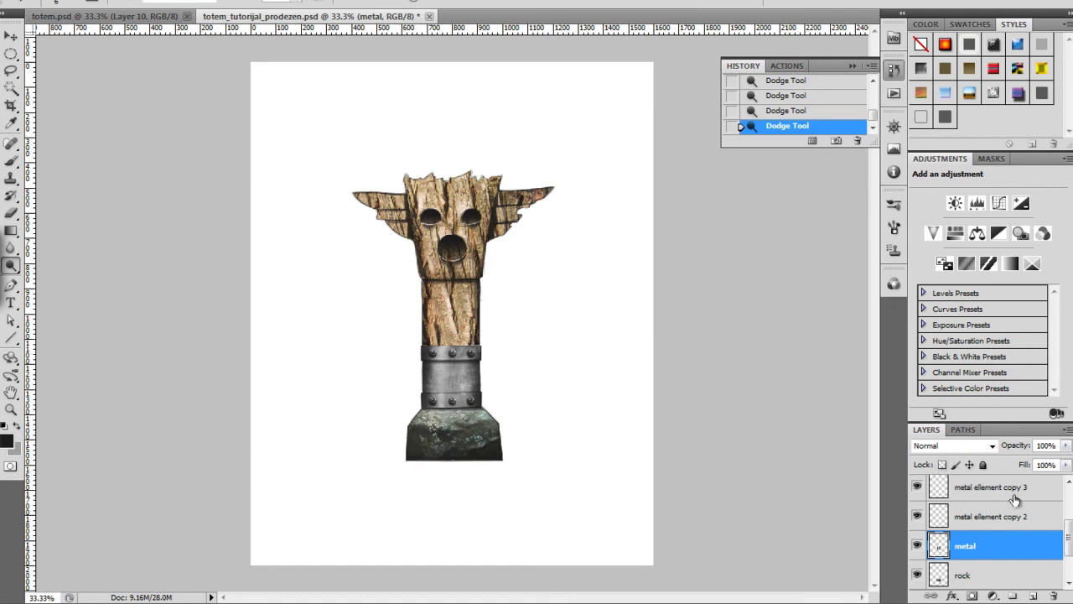
# Add a new layer named background directly above the locked Background layer.
pyautogui.scroll(-3, 1014, 503)
pyautogui.click(976, 572)
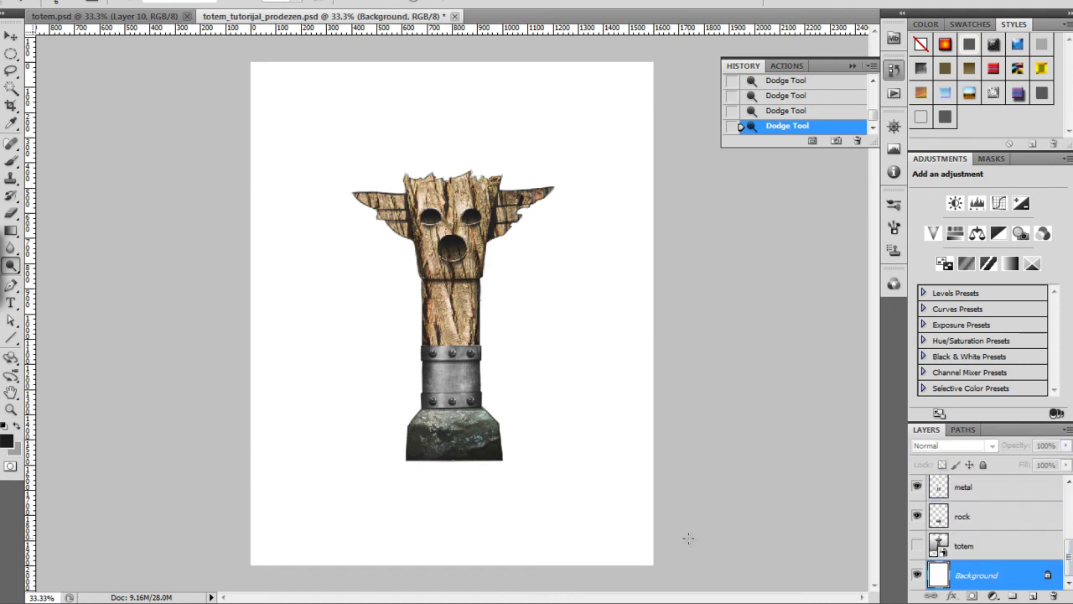
pyautogui.hotkey('ctrl', 'shift', 'n')
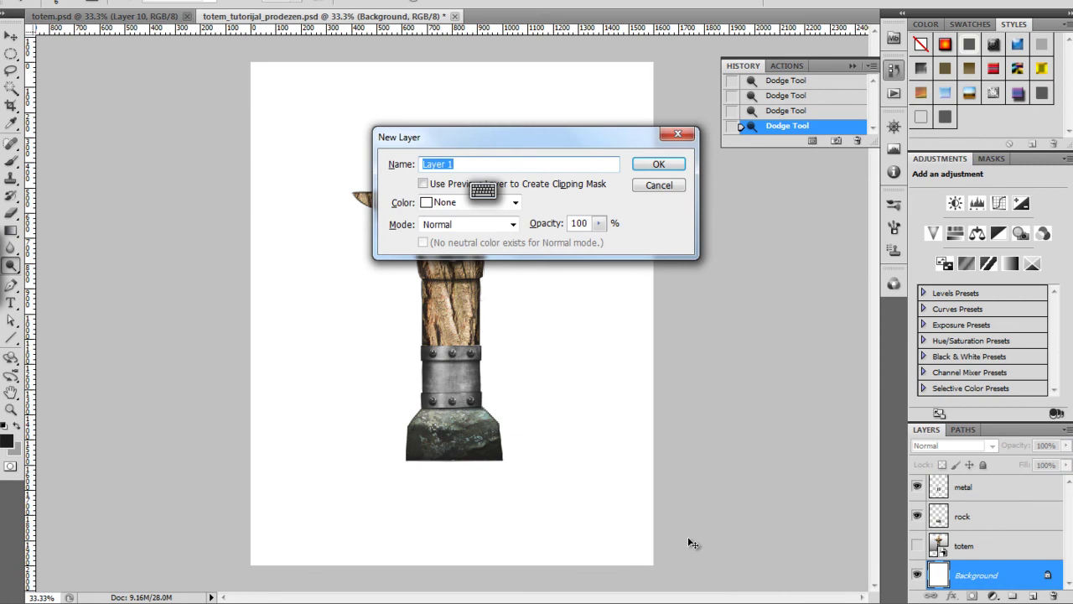
pyautogui.write('background')
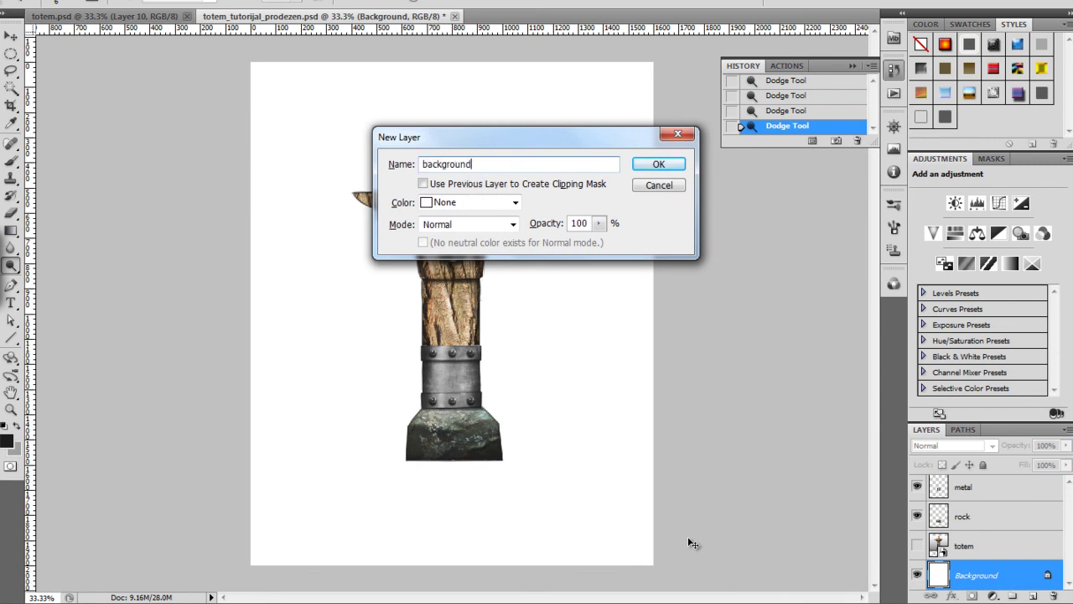
pyautogui.press('Return')
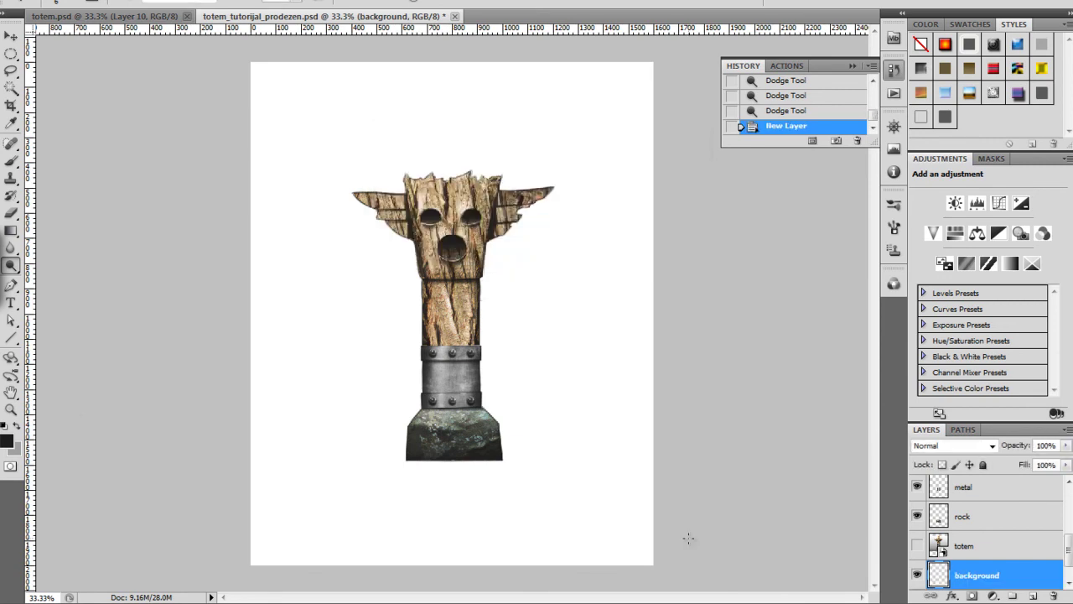
# Base a custom gradient on the Foreground to Background preset and set its start stop to a medium gray.
pyautogui.click(11, 230)
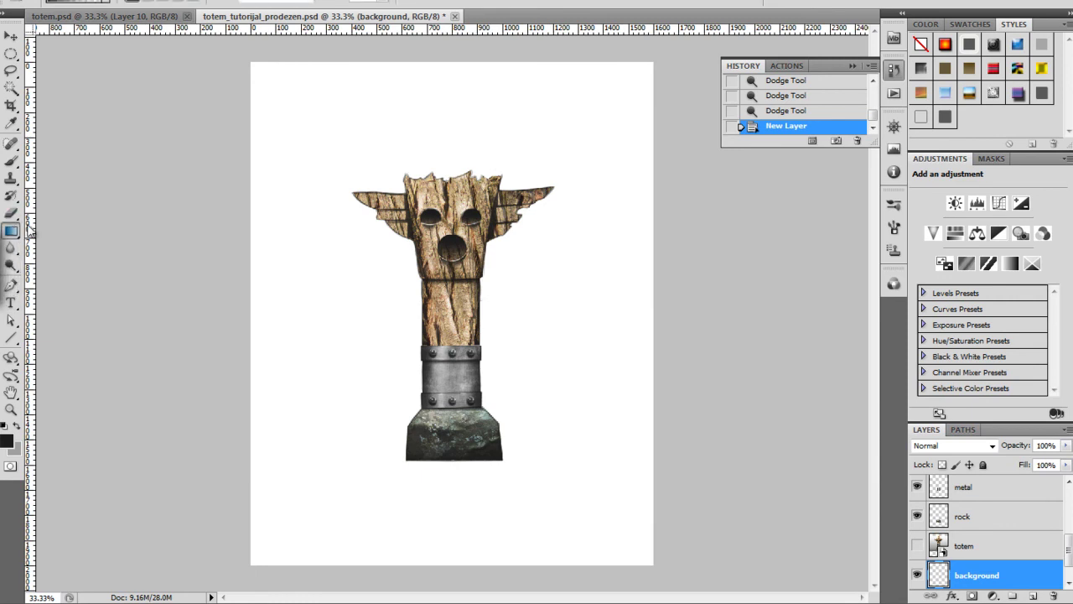
pyautogui.click(64, 3)
pyautogui.click(406, 105)
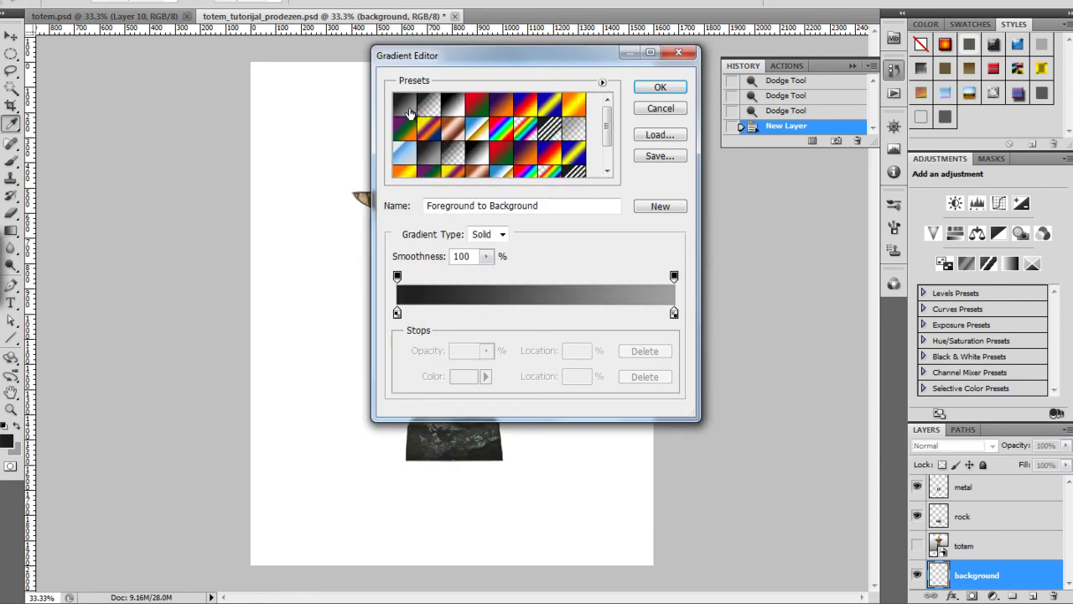
pyautogui.doubleClick(397, 313)
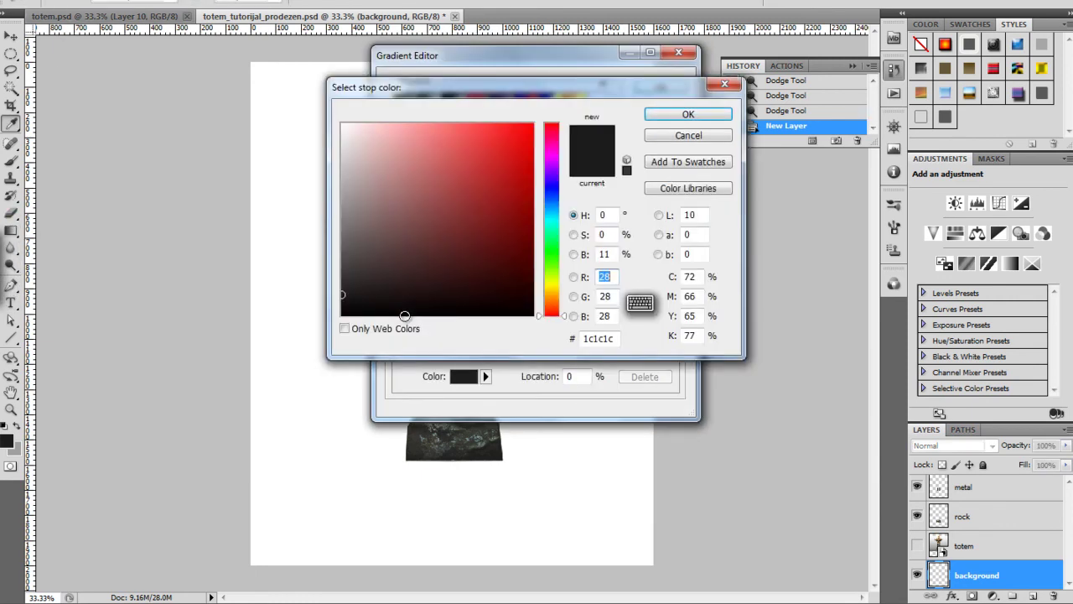
pyautogui.moveTo(351, 275)
pyautogui.mouseDown()
pyautogui.moveTo(335, 220)
pyautogui.moveTo(339, 233)
pyautogui.mouseUp()
pyautogui.click(686, 114)
# Set the gradient's end stop to light gray #c0c0c0 at 99% and fill the background layer from bottom to top.
pyautogui.moveTo(674, 314); pyautogui.dragTo(672, 316)
pyautogui.doubleClick(672, 315)
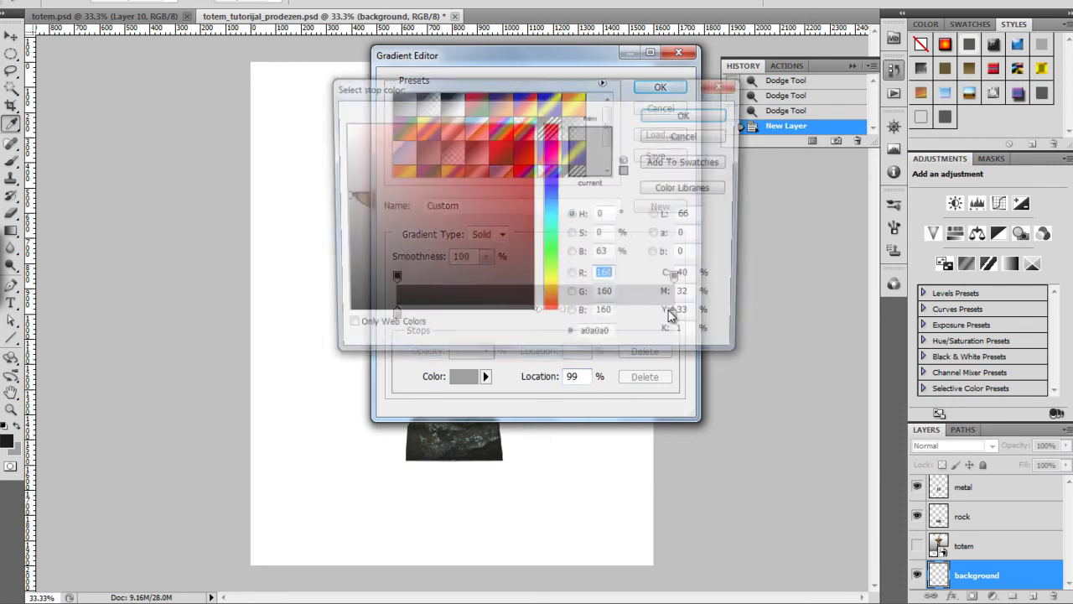
pyautogui.moveTo(342, 156); pyautogui.dragTo(333, 171)
pyautogui.click(686, 114)
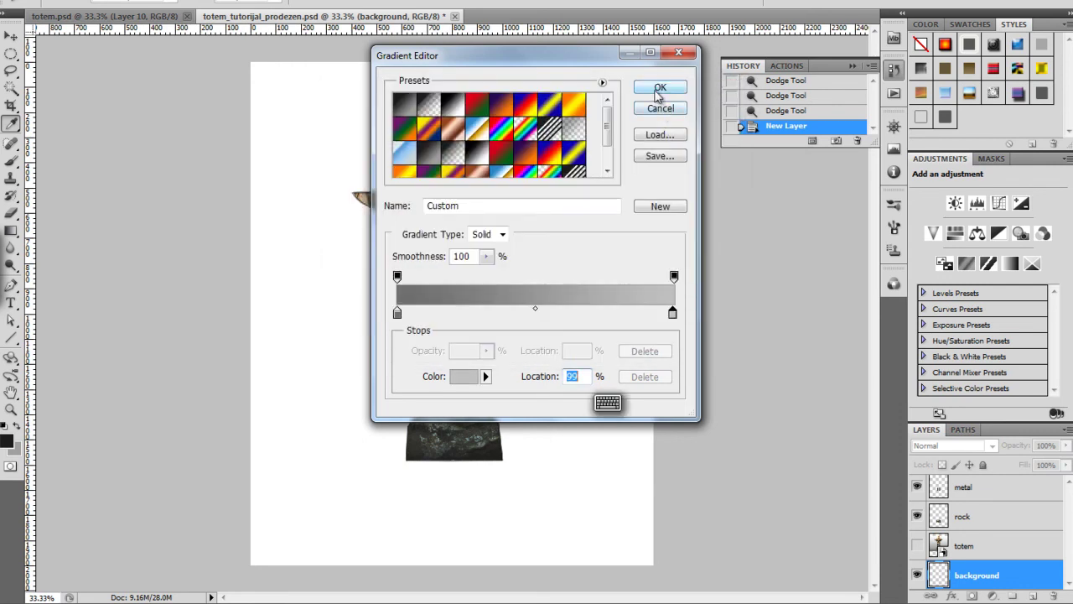
pyautogui.click(658, 94)
pyautogui.moveTo(441, 565); pyautogui.dragTo(407, 104)
pyautogui.moveTo(421, 68); pyautogui.dragTo(421, 68)
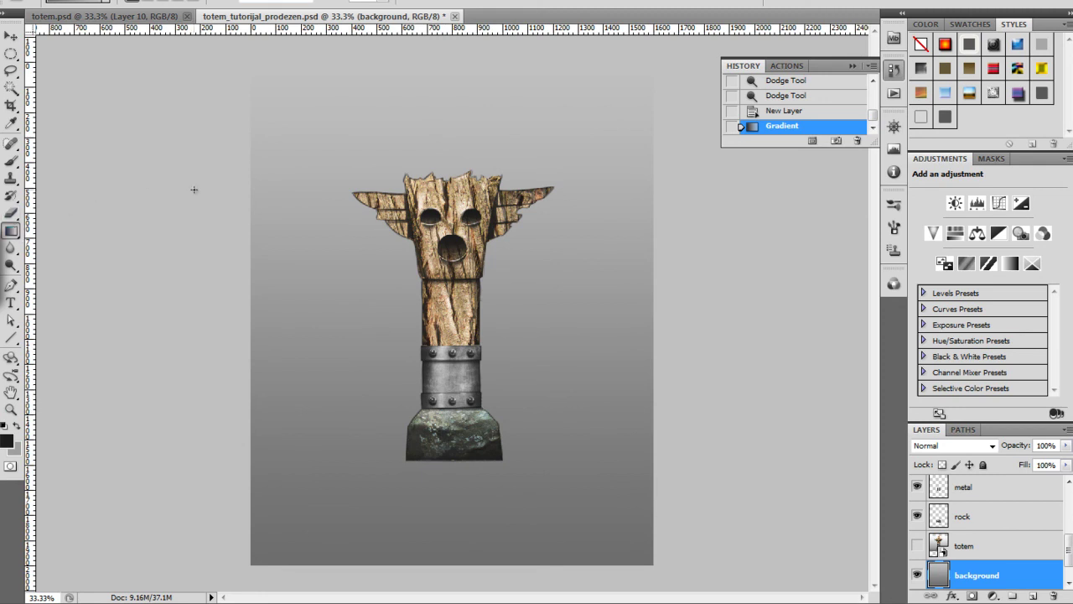
# Darken the gradient's end stop to gray #aaaaaa and refill the background layer from bottom to top.
pyautogui.click(109, 4)
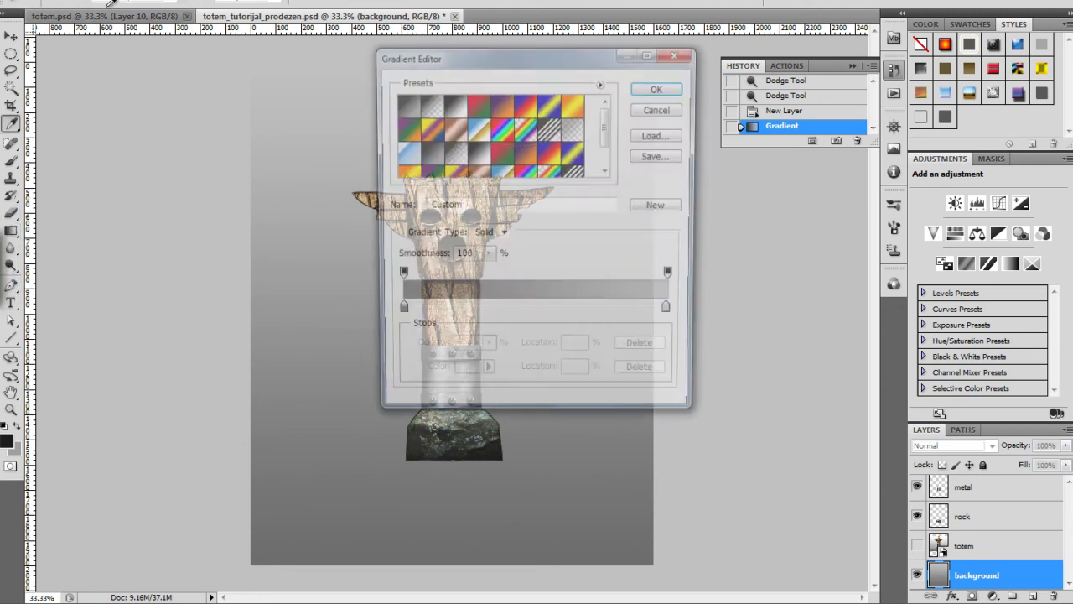
pyautogui.doubleClick(674, 315)
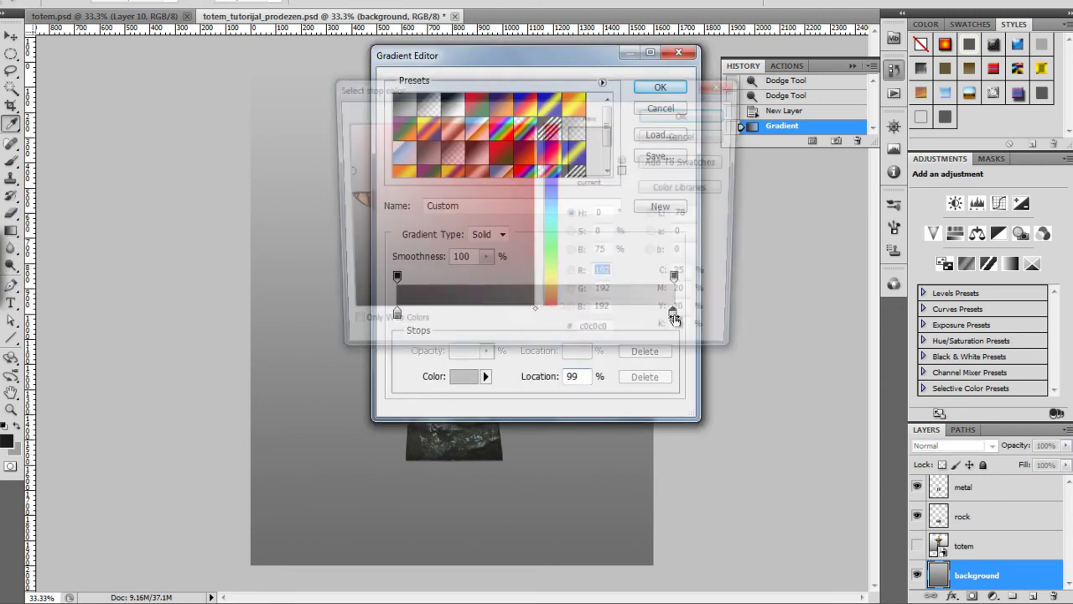
pyautogui.click(343, 186)
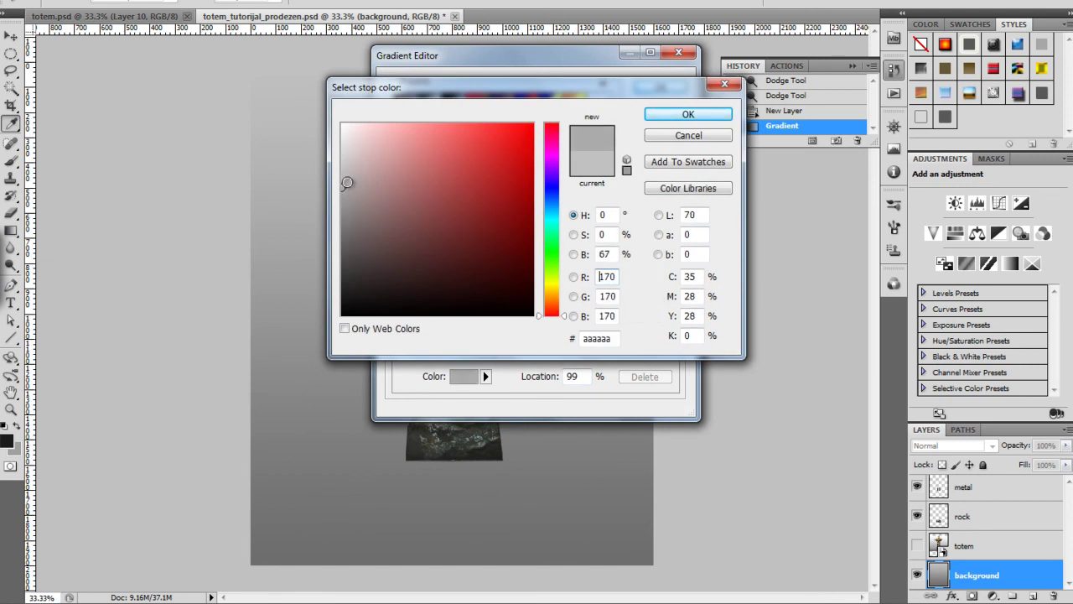
pyautogui.click(650, 116)
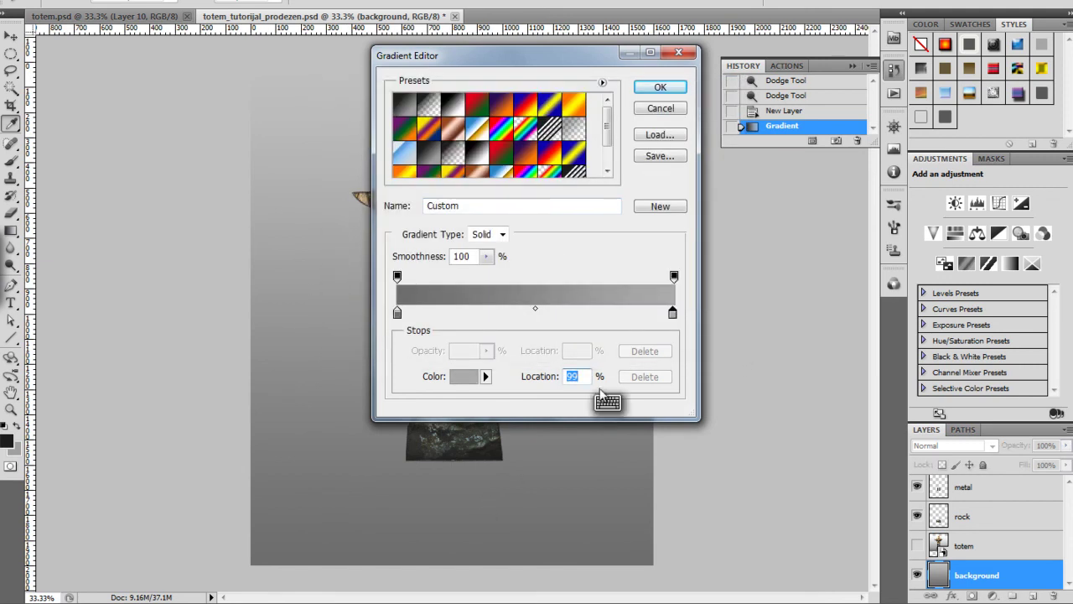
pyautogui.click(666, 89)
pyautogui.moveTo(455, 565)
pyautogui.mouseDown()
pyautogui.moveTo(455, 442)
pyautogui.moveTo(398, 85)
pyautogui.moveTo(421, 58)
pyautogui.mouseUp()
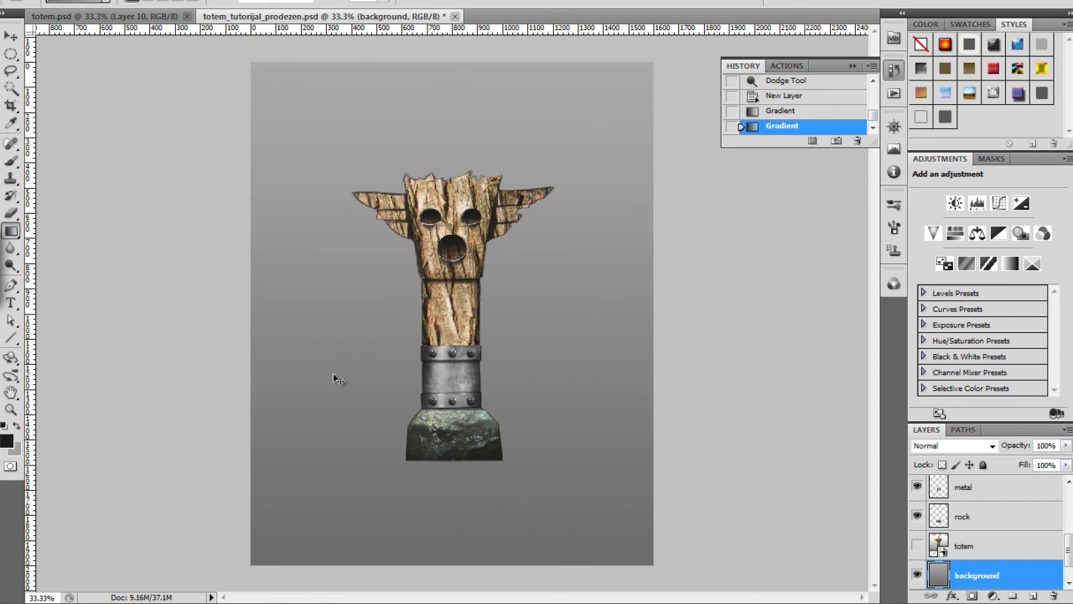
# Add another new layer with the default name directly above the gradient background layer.
pyautogui.hotkey('ctrl', '+')
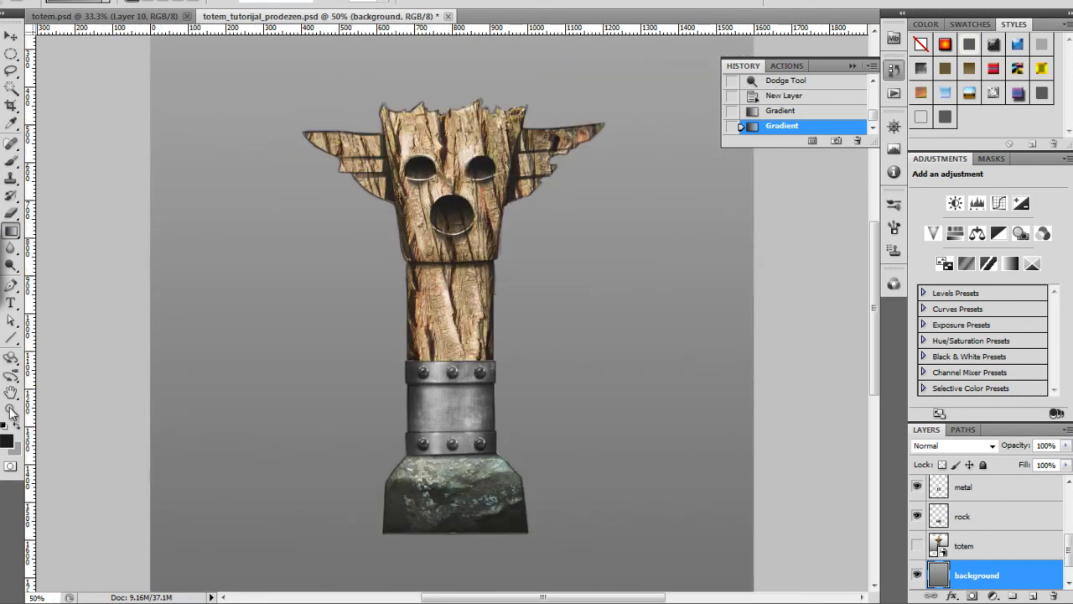
pyautogui.hotkey('ctrl', 'shift', 'n')
pyautogui.press('Return')
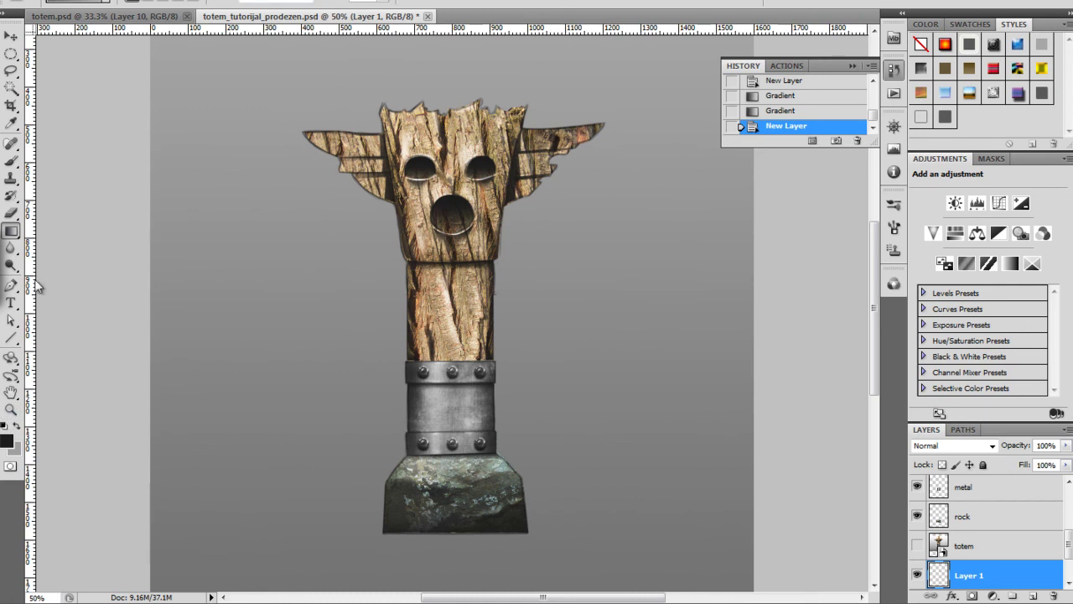
# Paint a dark ground shadow along the rock's bottom edge and outward to both sides with a 68 px hard brush.
pyautogui.press('b')
pyautogui.scroll(-5, 260, 403)
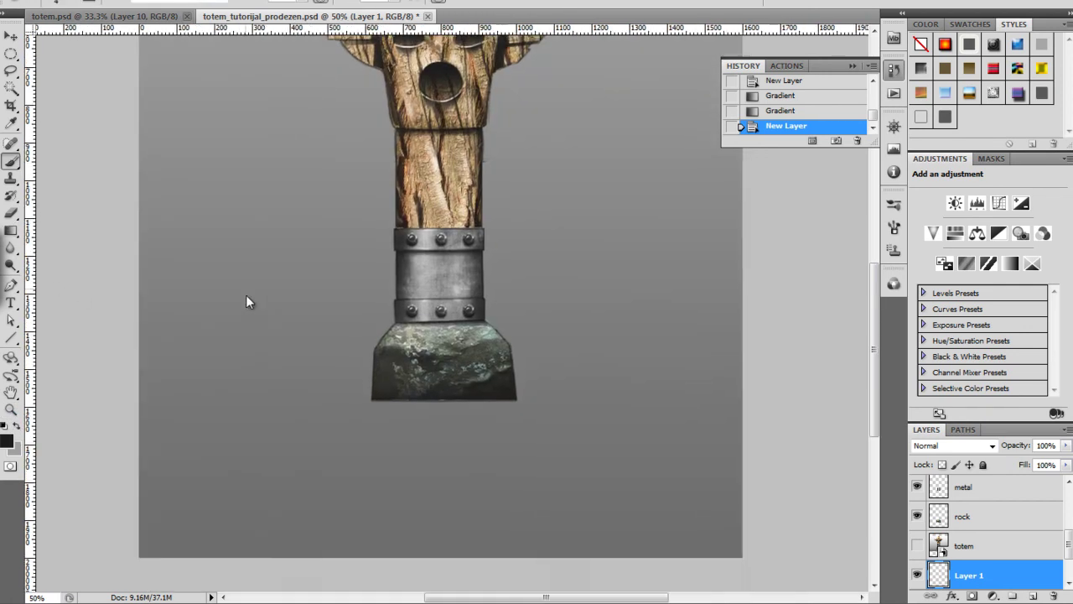
pyautogui.rightClick(434, 327)
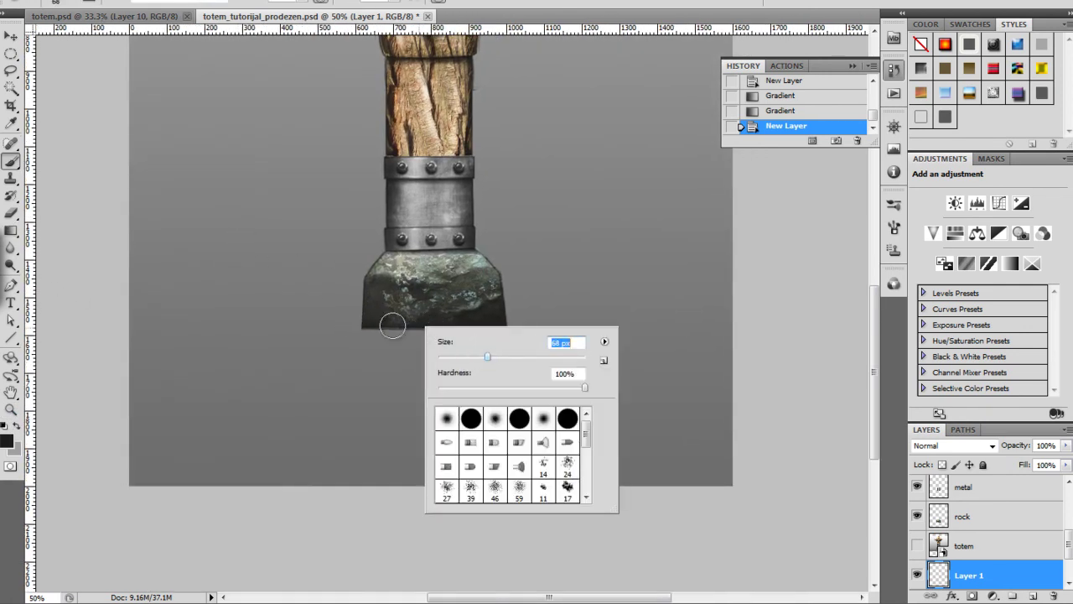
pyautogui.press('Escape')
pyautogui.moveTo(340, 329)
pyautogui.mouseDown()
pyautogui.moveTo(453, 332)
pyautogui.moveTo(324, 329)
pyautogui.moveTo(537, 329)
pyautogui.moveTo(315, 328)
pyautogui.mouseUp()
pyautogui.click(315, 328)
# Extend the ground shadow beneath the rock and at its outer ends with finer strokes from a 26 px brush.
pyautogui.rightClick(490, 329)
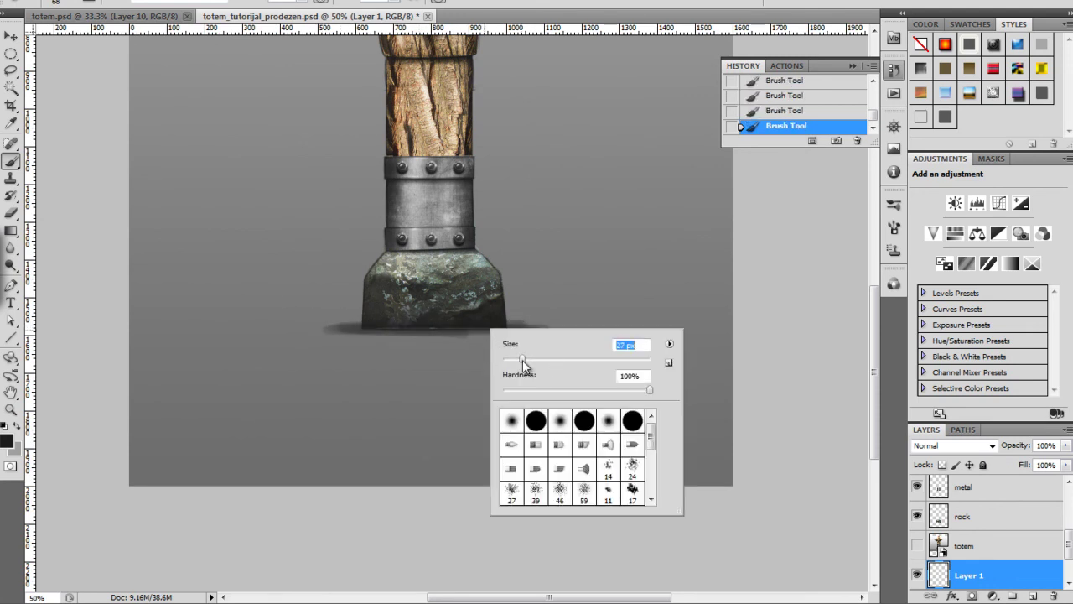
pyautogui.press('Escape')
pyautogui.moveTo(392, 327)
pyautogui.mouseDown()
pyautogui.moveTo(523, 329)
pyautogui.moveTo(423, 330)
pyautogui.mouseUp()
pyautogui.moveTo(522, 325)
pyautogui.mouseDown()
pyautogui.moveTo(352, 333)
pyautogui.moveTo(468, 339)
pyautogui.moveTo(431, 345)
pyautogui.mouseUp()
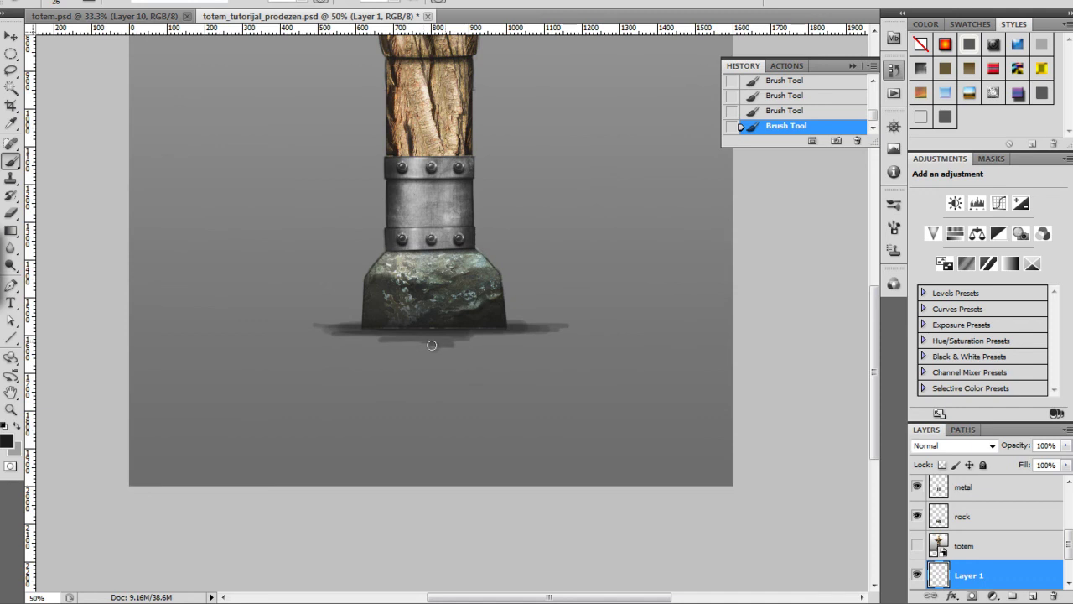
# Paint thin tapering ends on both sides of the ground shadow and fill in the area beneath the rock.
pyautogui.moveTo(361, 322); pyautogui.dragTo(268, 327)
pyautogui.moveTo(491, 331)
pyautogui.mouseDown()
pyautogui.moveTo(588, 326)
pyautogui.moveTo(384, 325)
pyautogui.mouseUp()
pyautogui.moveTo(456, 333)
pyautogui.mouseDown()
pyautogui.moveTo(410, 337)
pyautogui.moveTo(483, 330)
pyautogui.moveTo(435, 344)
pyautogui.moveTo(380, 336)
pyautogui.moveTo(415, 329)
pyautogui.mouseUp()
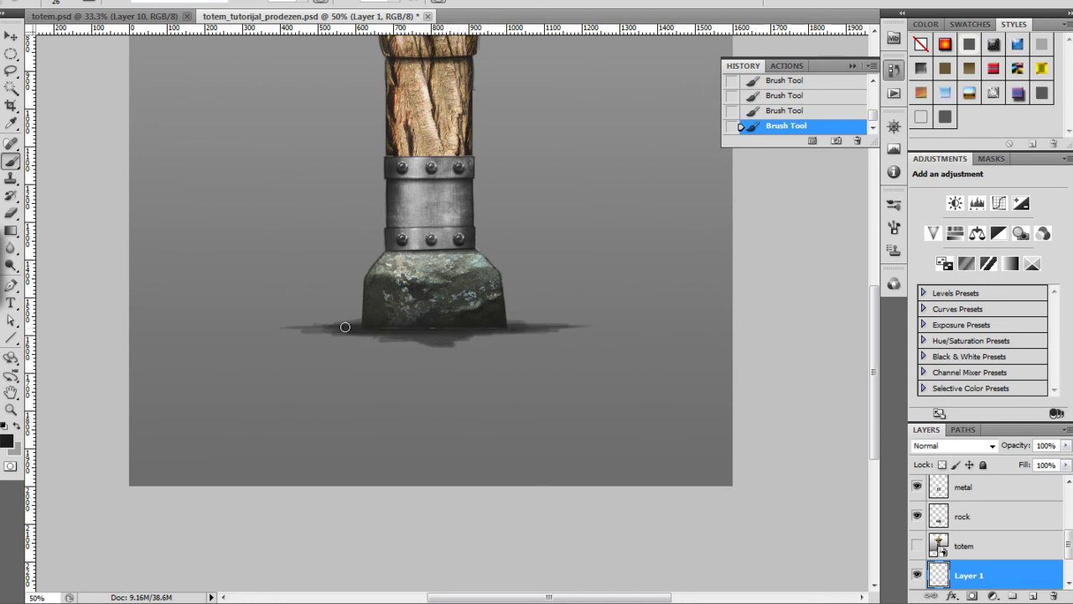
pyautogui.moveTo(317, 327); pyautogui.dragTo(364, 327)
pyautogui.hotkey('ctrl', '-')
pyautogui.hotkey('ctrl', '-')
pyautogui.hotkey('ctrl', '+')
pyautogui.hotkey('ctrl', '+')
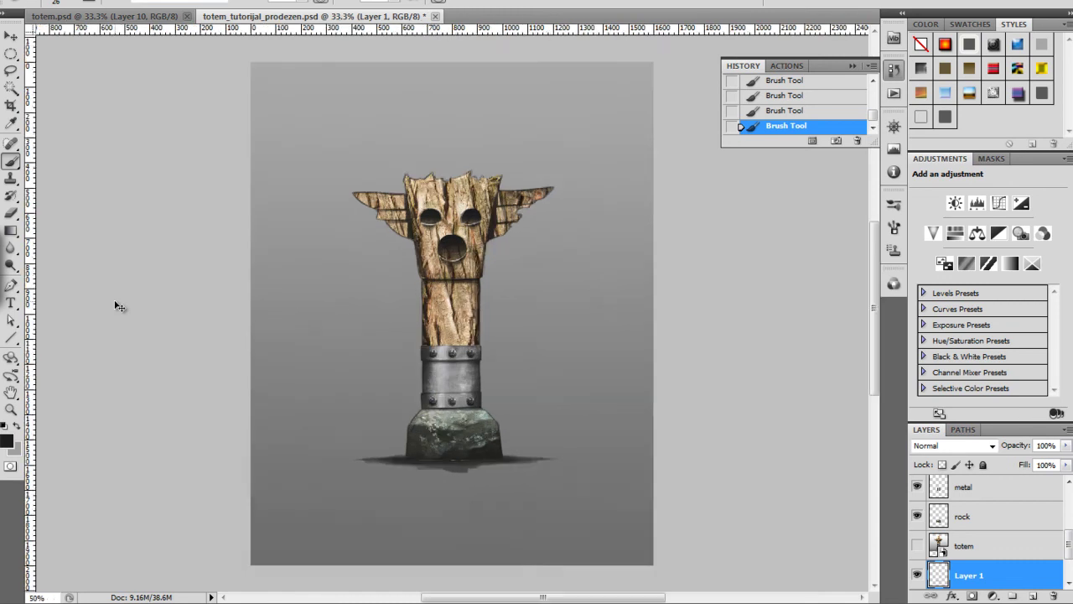
# Reduce the brush size to 21 px for detailing the shadow along the rock's bottom edge.
pyautogui.hotkey('ctrl', '+')
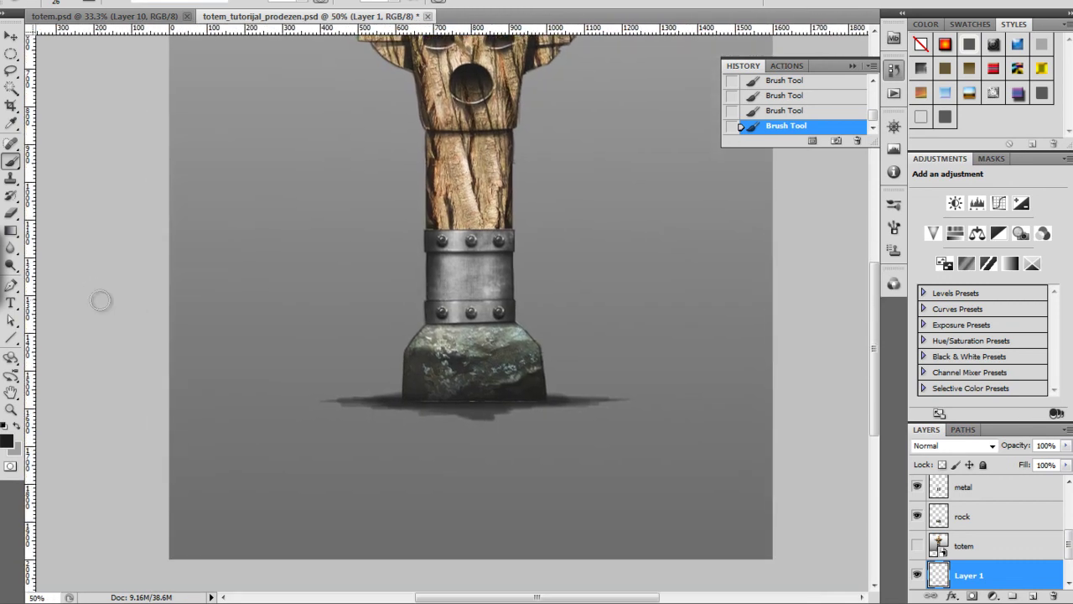
pyautogui.hotkey('ctrl', '+')
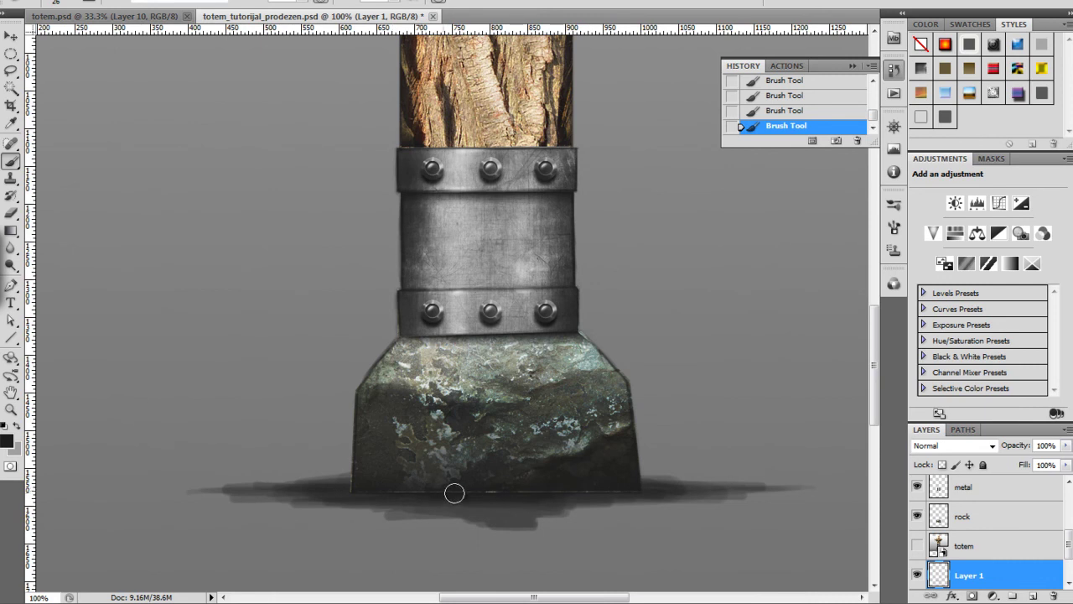
pyautogui.moveTo(346, 472); pyautogui.dragTo(337, 372)
pyautogui.rightClick(454, 392)
pyautogui.moveTo(488, 426); pyautogui.dragTo(483, 426)
pyautogui.press('Return')
pyautogui.rightClick(515, 395)
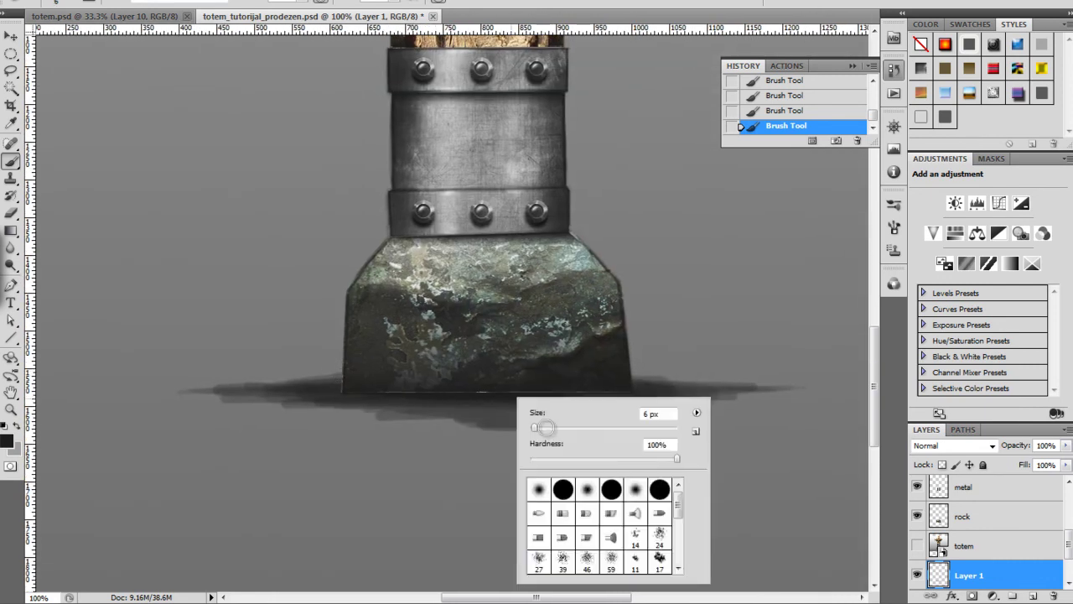
pyautogui.press('Escape')
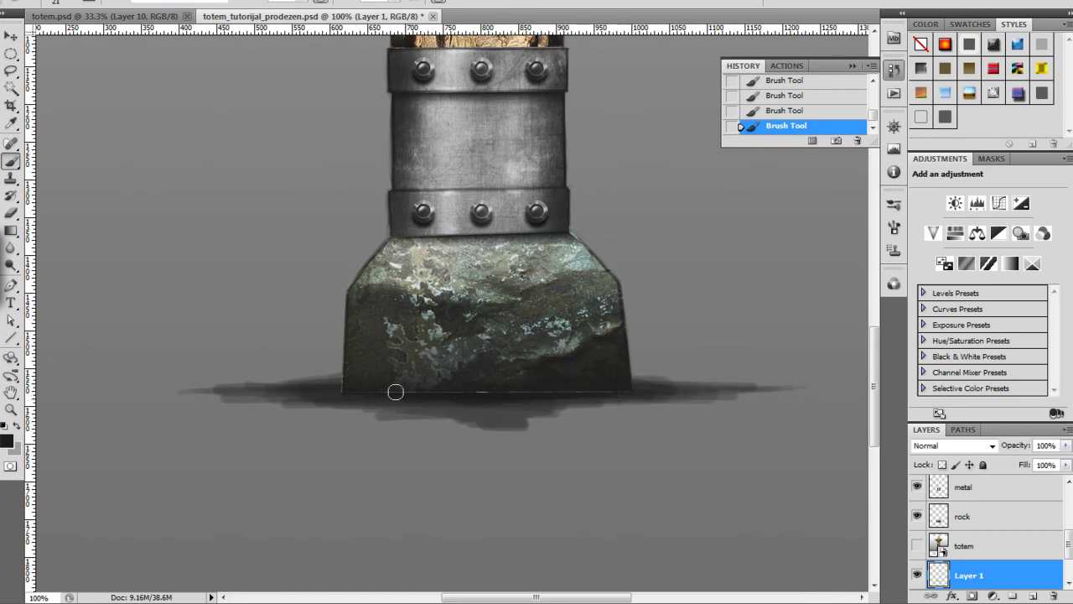
# Change the foreground color to near-black #0a0a0a and darken the shadow directly under the rock's bottom edge.
pyautogui.click(8, 438)
pyautogui.click(341, 311)
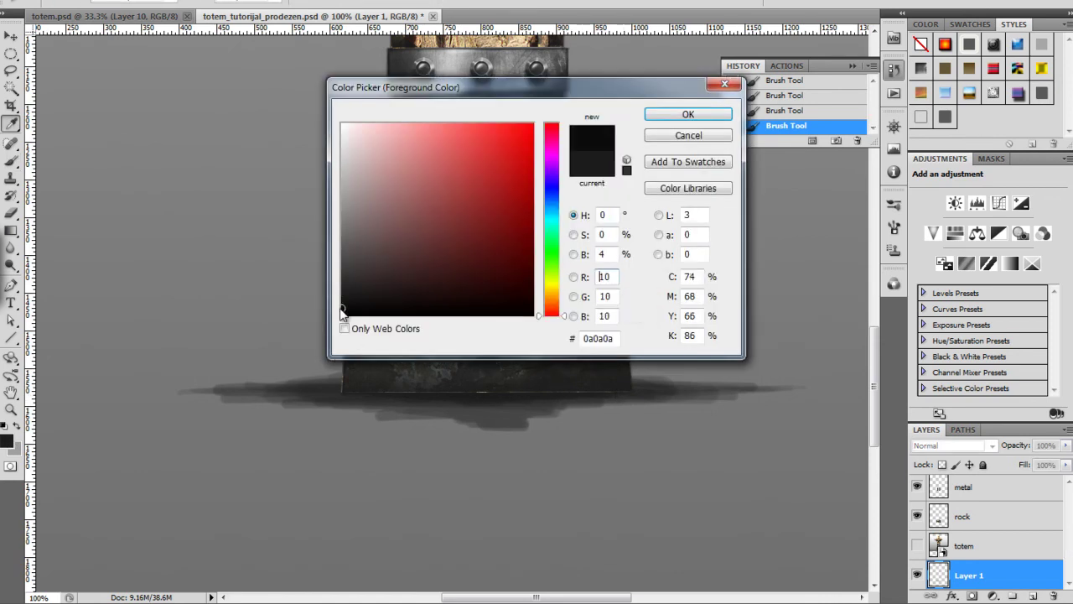
pyautogui.click(687, 114)
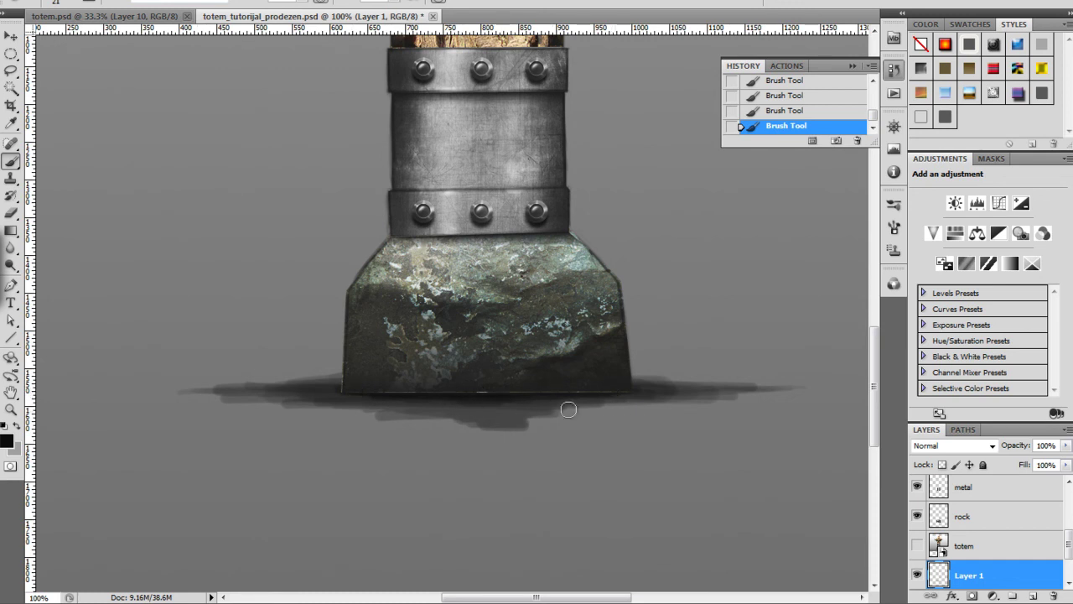
pyautogui.hotkey('ctrl', '-')
pyautogui.hotkey('ctrl', '-')
pyautogui.hotkey('ctrl', '-')
pyautogui.hotkey('ctrl', '-')
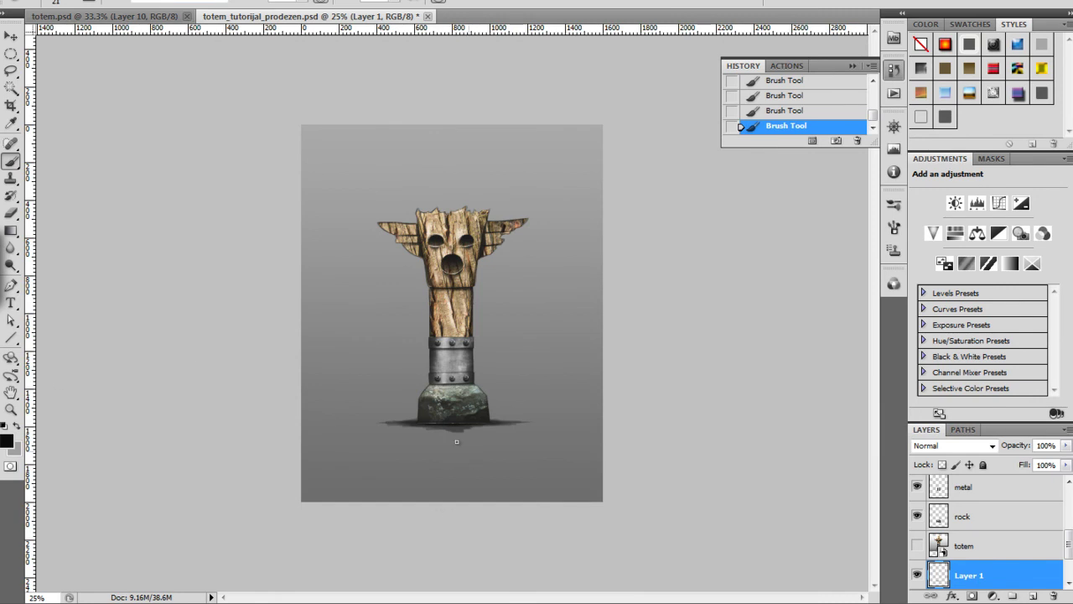
# Soften the ground shadow on both sides of the rock with a 112 px eraser at 0% hardness.
pyautogui.hotkey('ctrl', '+')
pyautogui.hotkey('ctrl', '+')
pyautogui.hotkey('ctrl', '+')
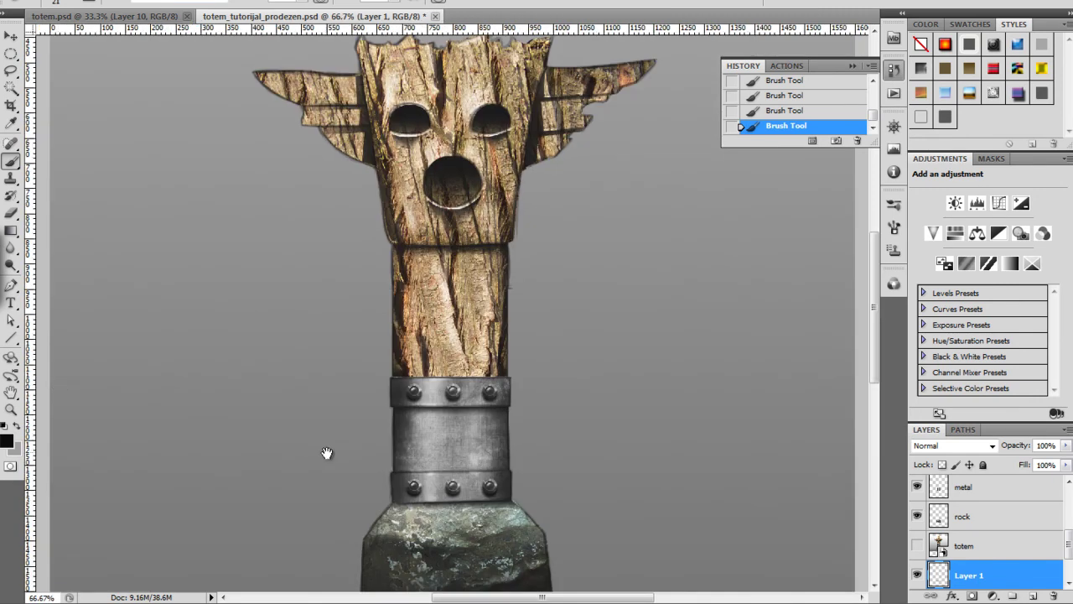
pyautogui.scroll(-3, 379, 280)
pyautogui.press('e')
pyautogui.rightClick(303, 361)
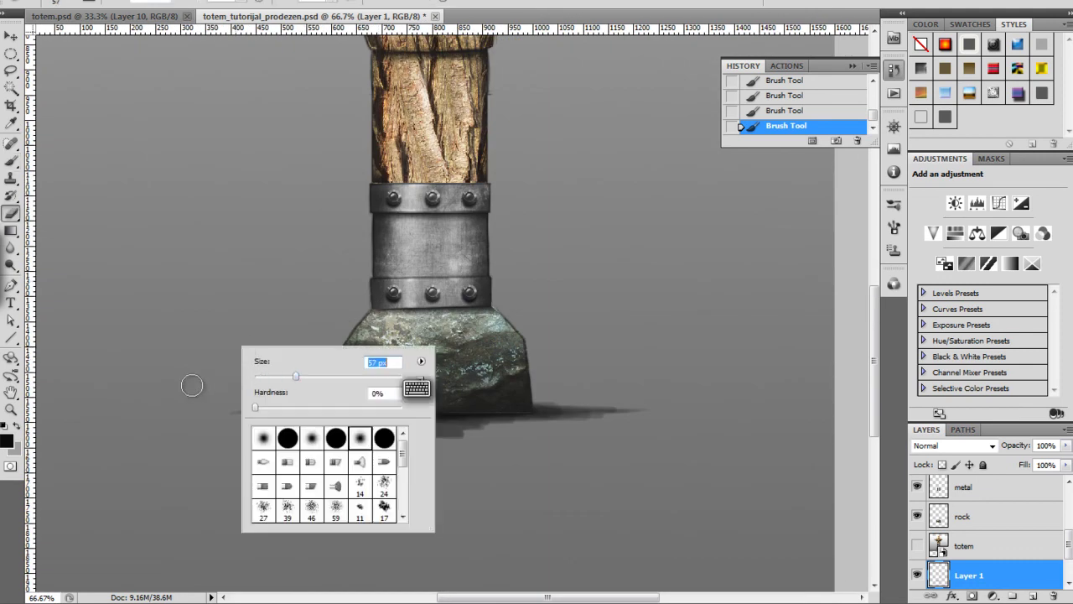
pyautogui.moveTo(295, 377); pyautogui.dragTo(319, 382)
pyautogui.moveTo(201, 391); pyautogui.dragTo(405, 399)
pyautogui.click(578, 398)
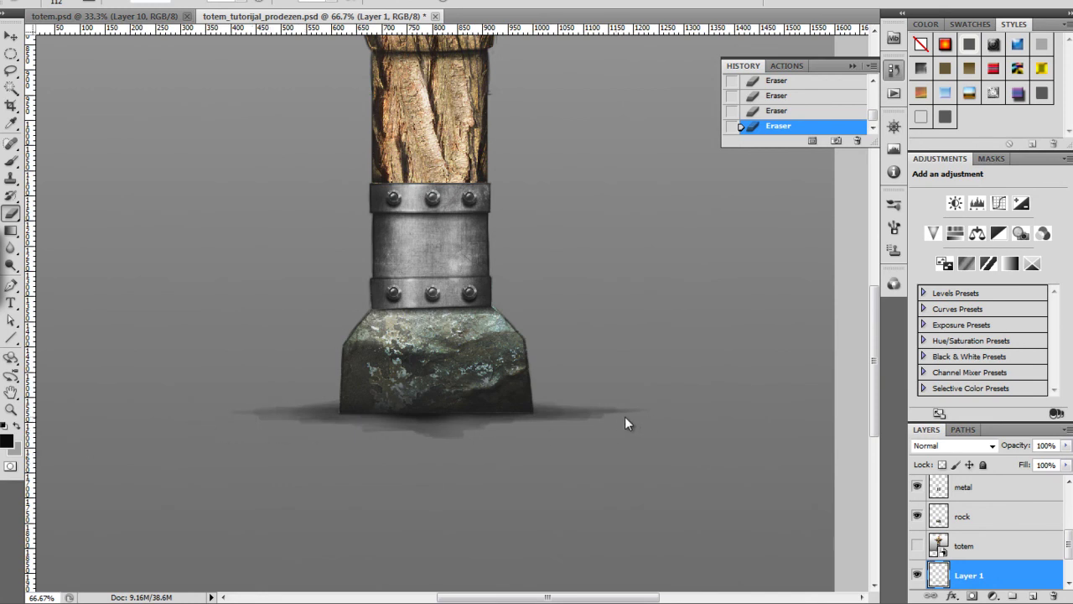
pyautogui.hotkey('ctrl', '-')
pyautogui.hotkey('ctrl', '-')
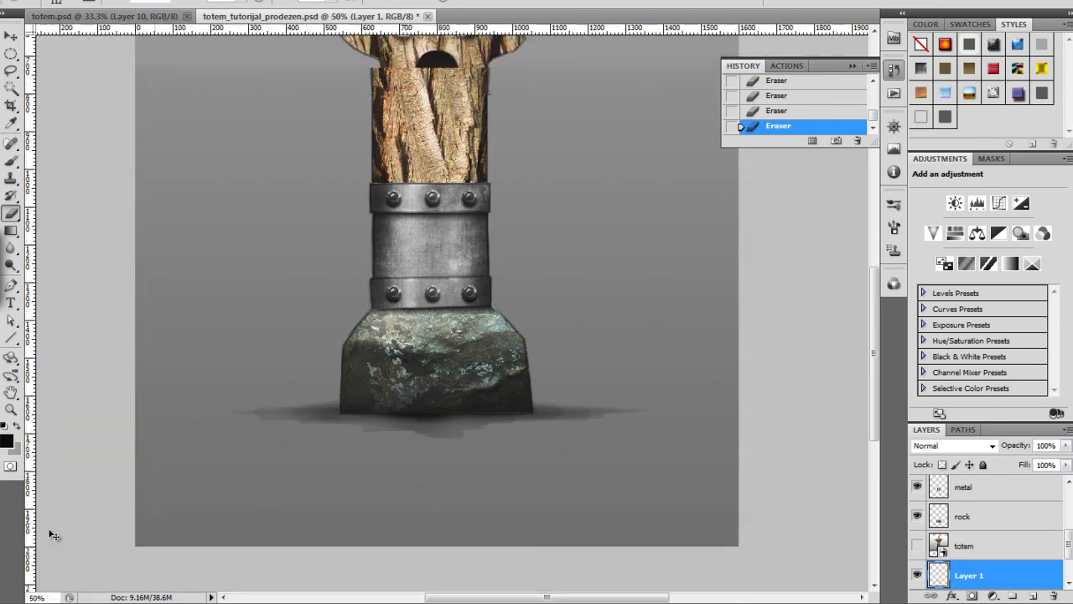